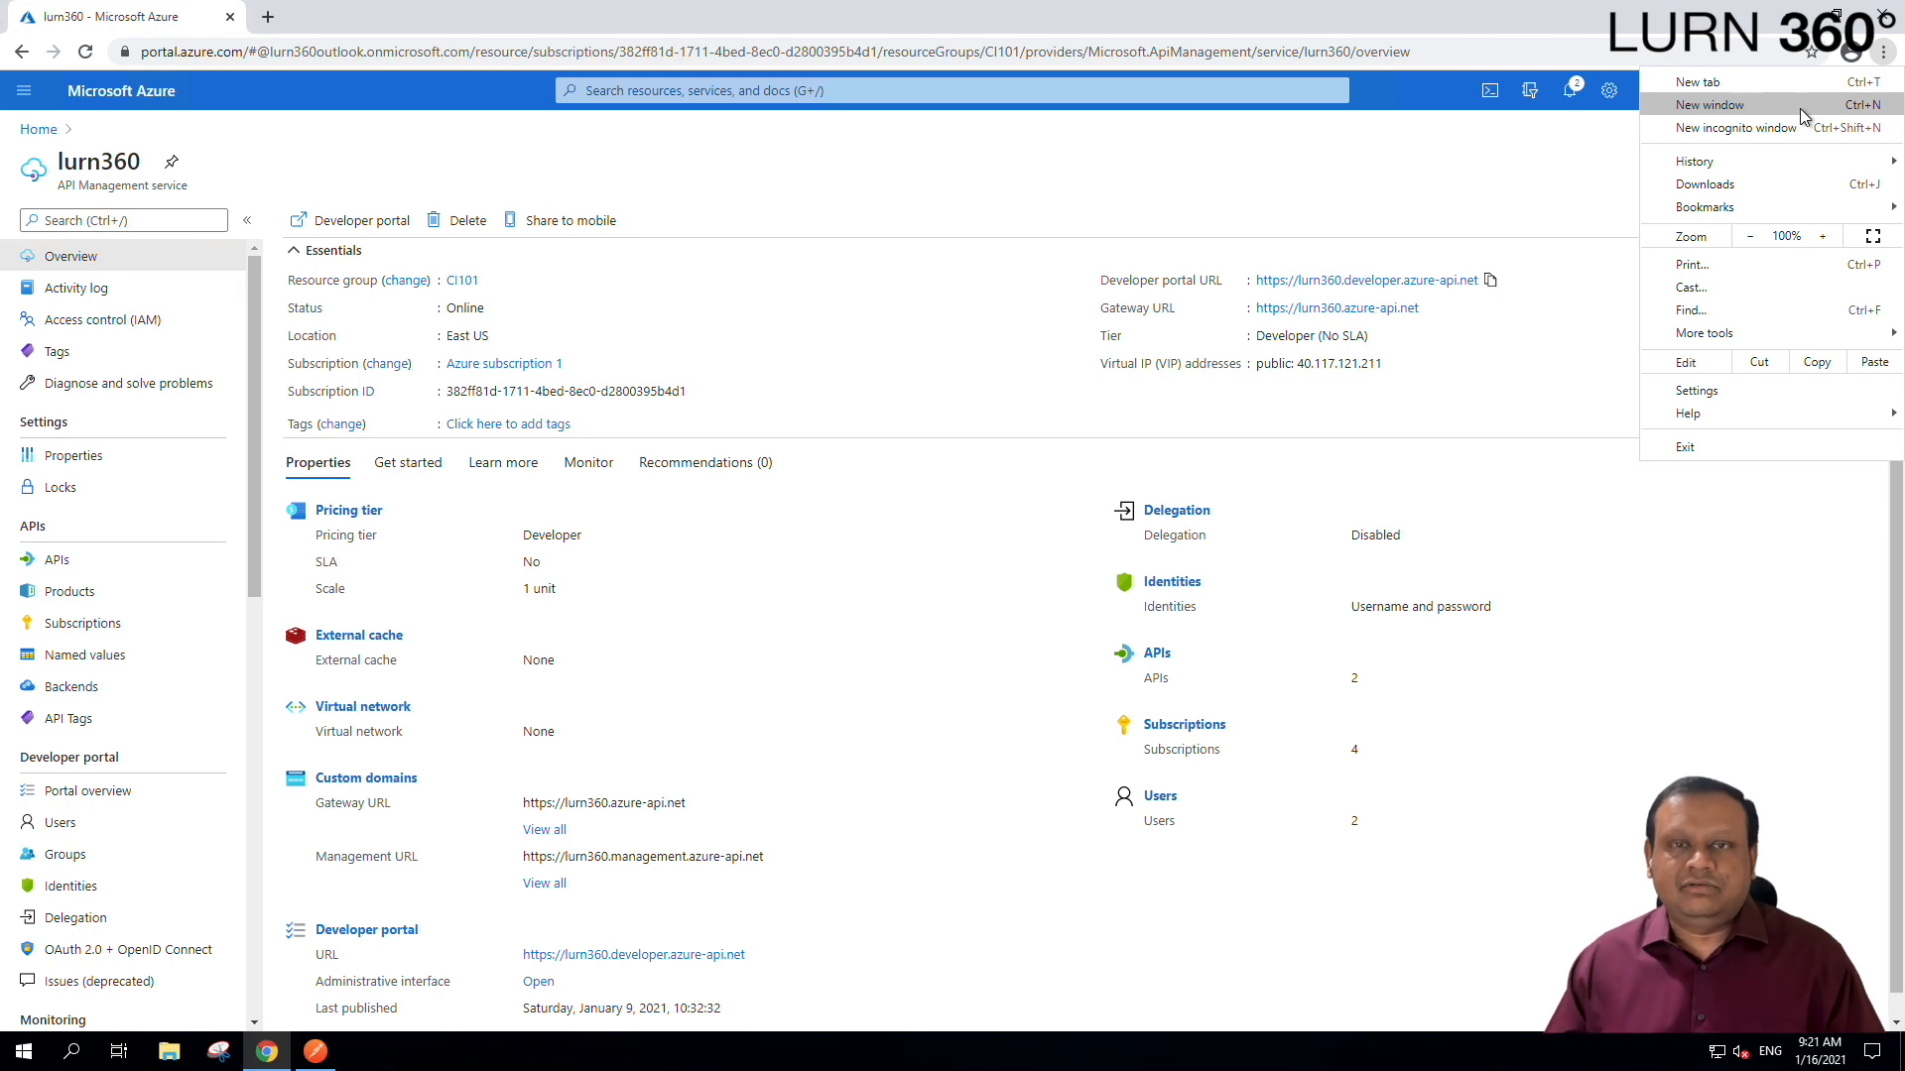
Open a new incognito Chrome window from the lurn360 API Management overview
{"action": "left_click", "coordinate": [1747, 129]}
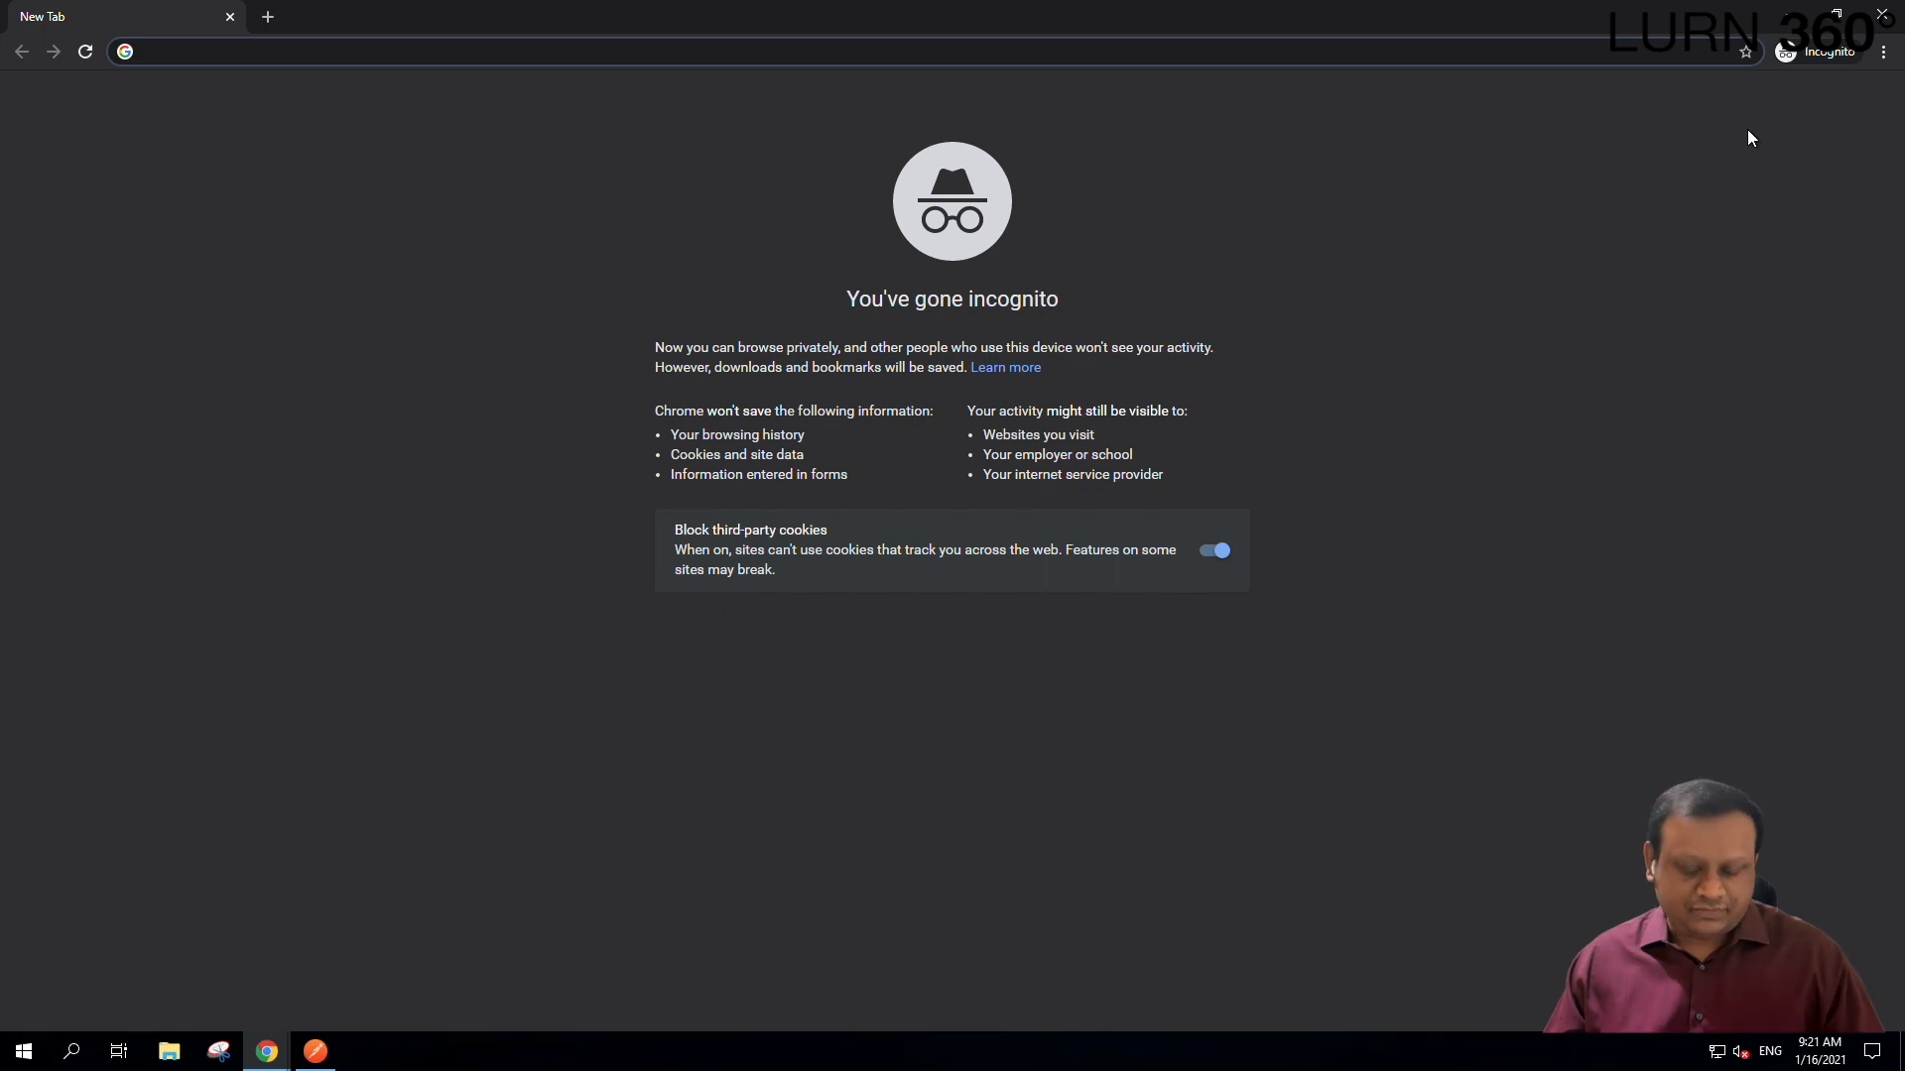
Load lurn360.developer.azure-api.net in the incognito window
{"action": "type", "text": "lurn360.developer.azure-api.net"}
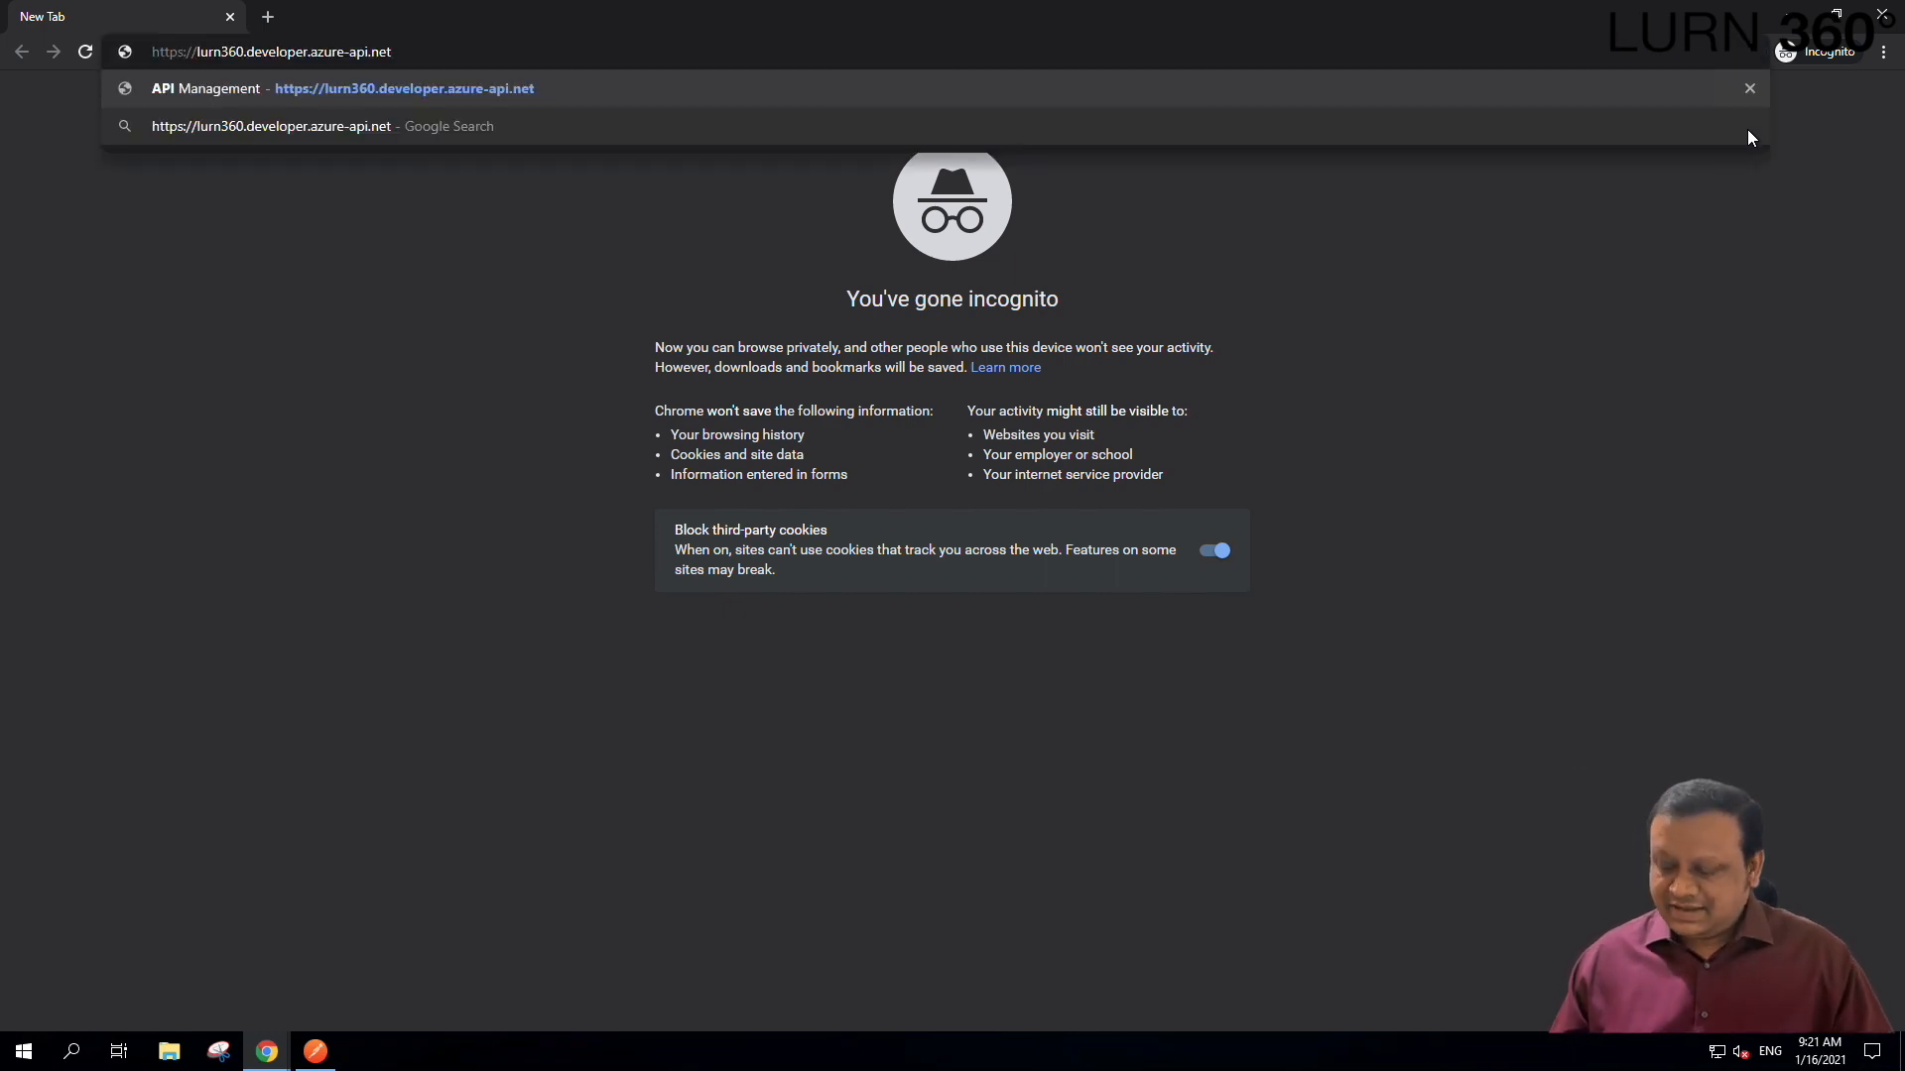
{"action": "key", "text": "Return"}
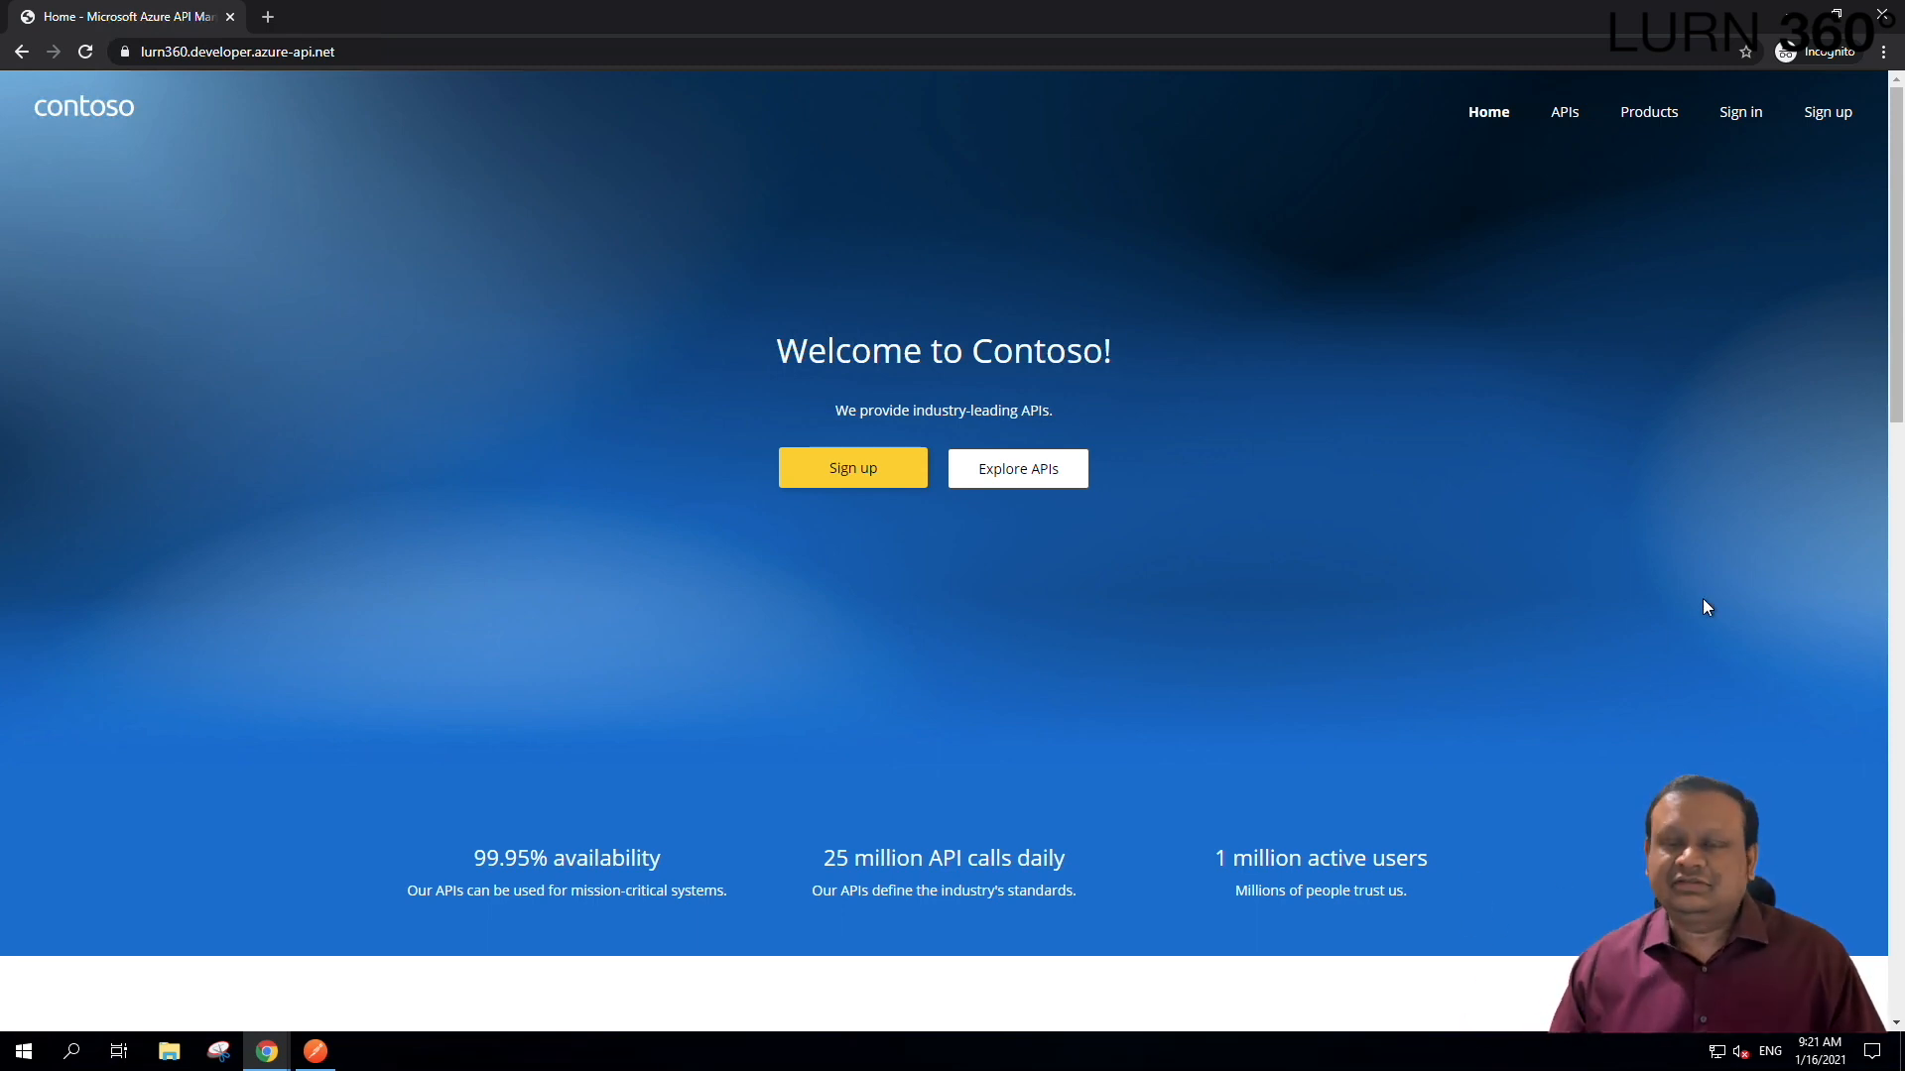
Sign in with the developer account's e-mail and password, then go to the APIs list
{"action": "left_click", "coordinate": [1736, 116]}
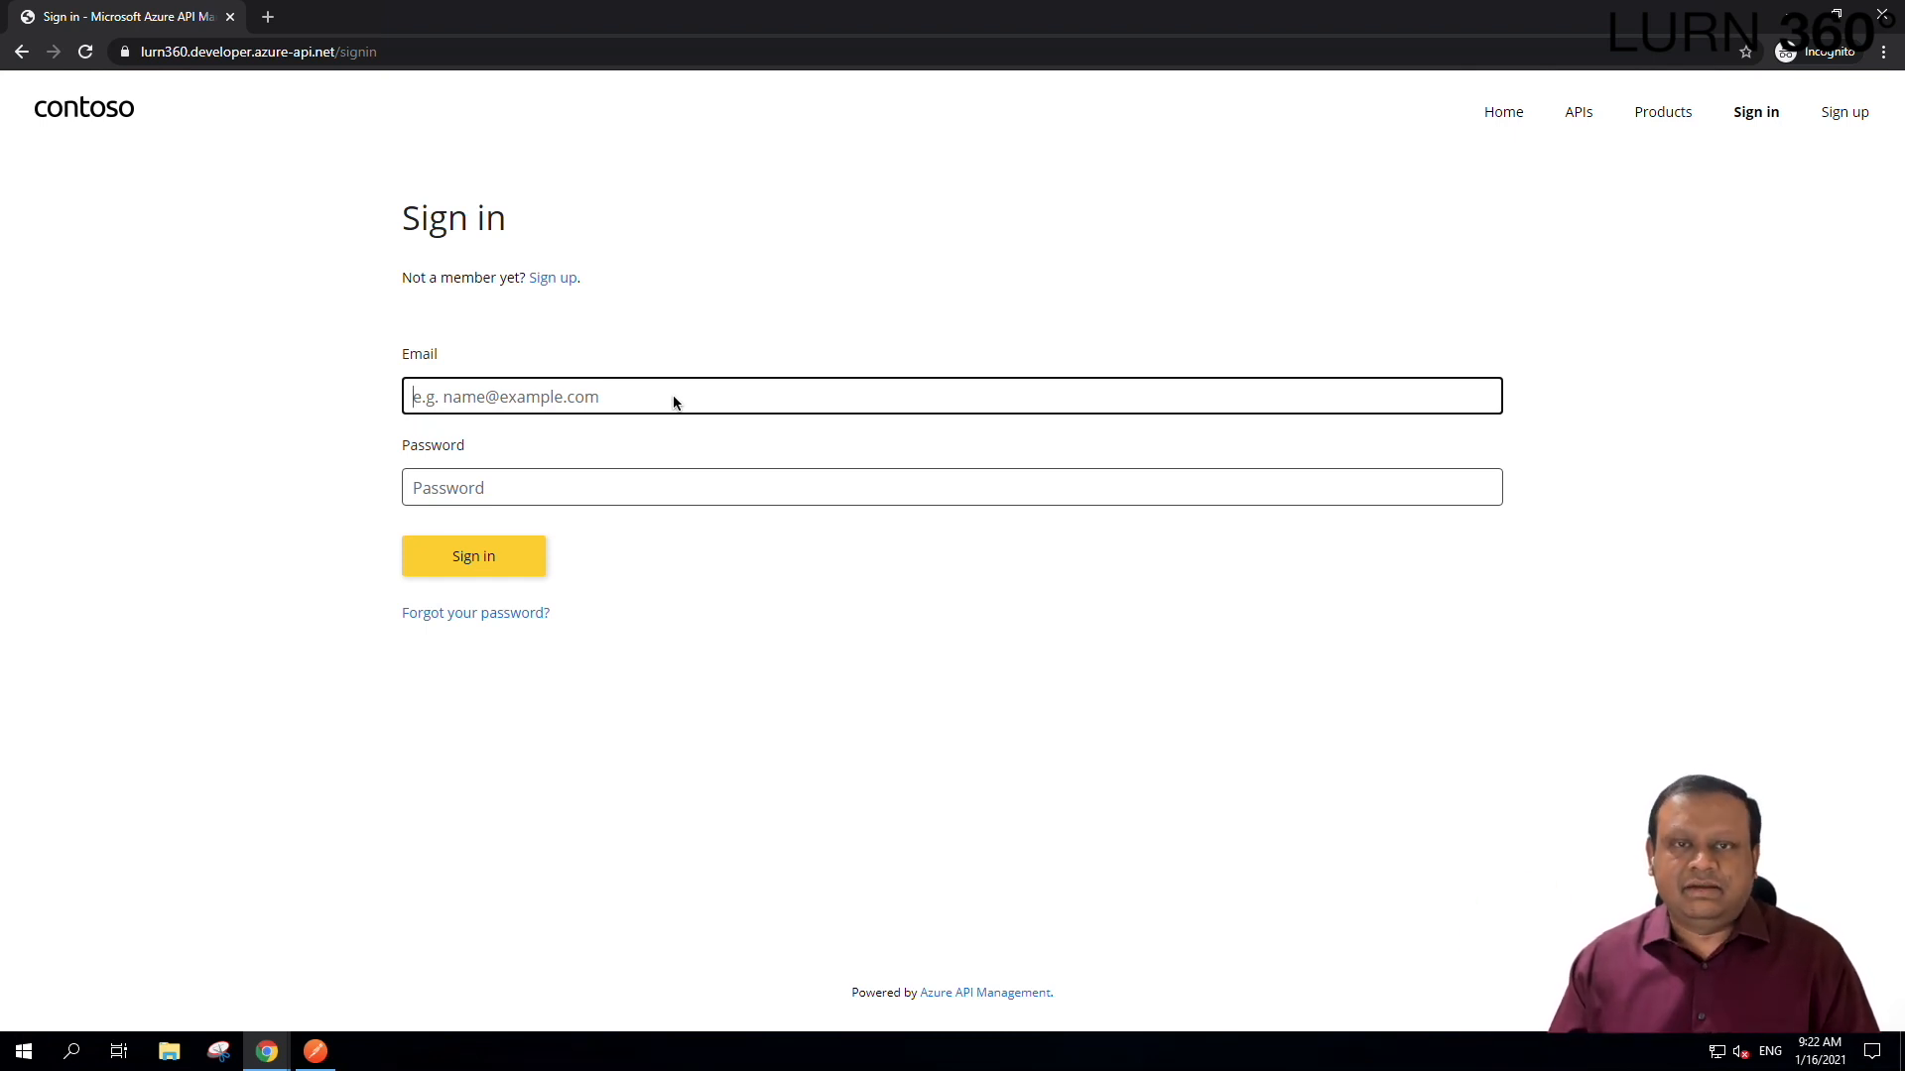
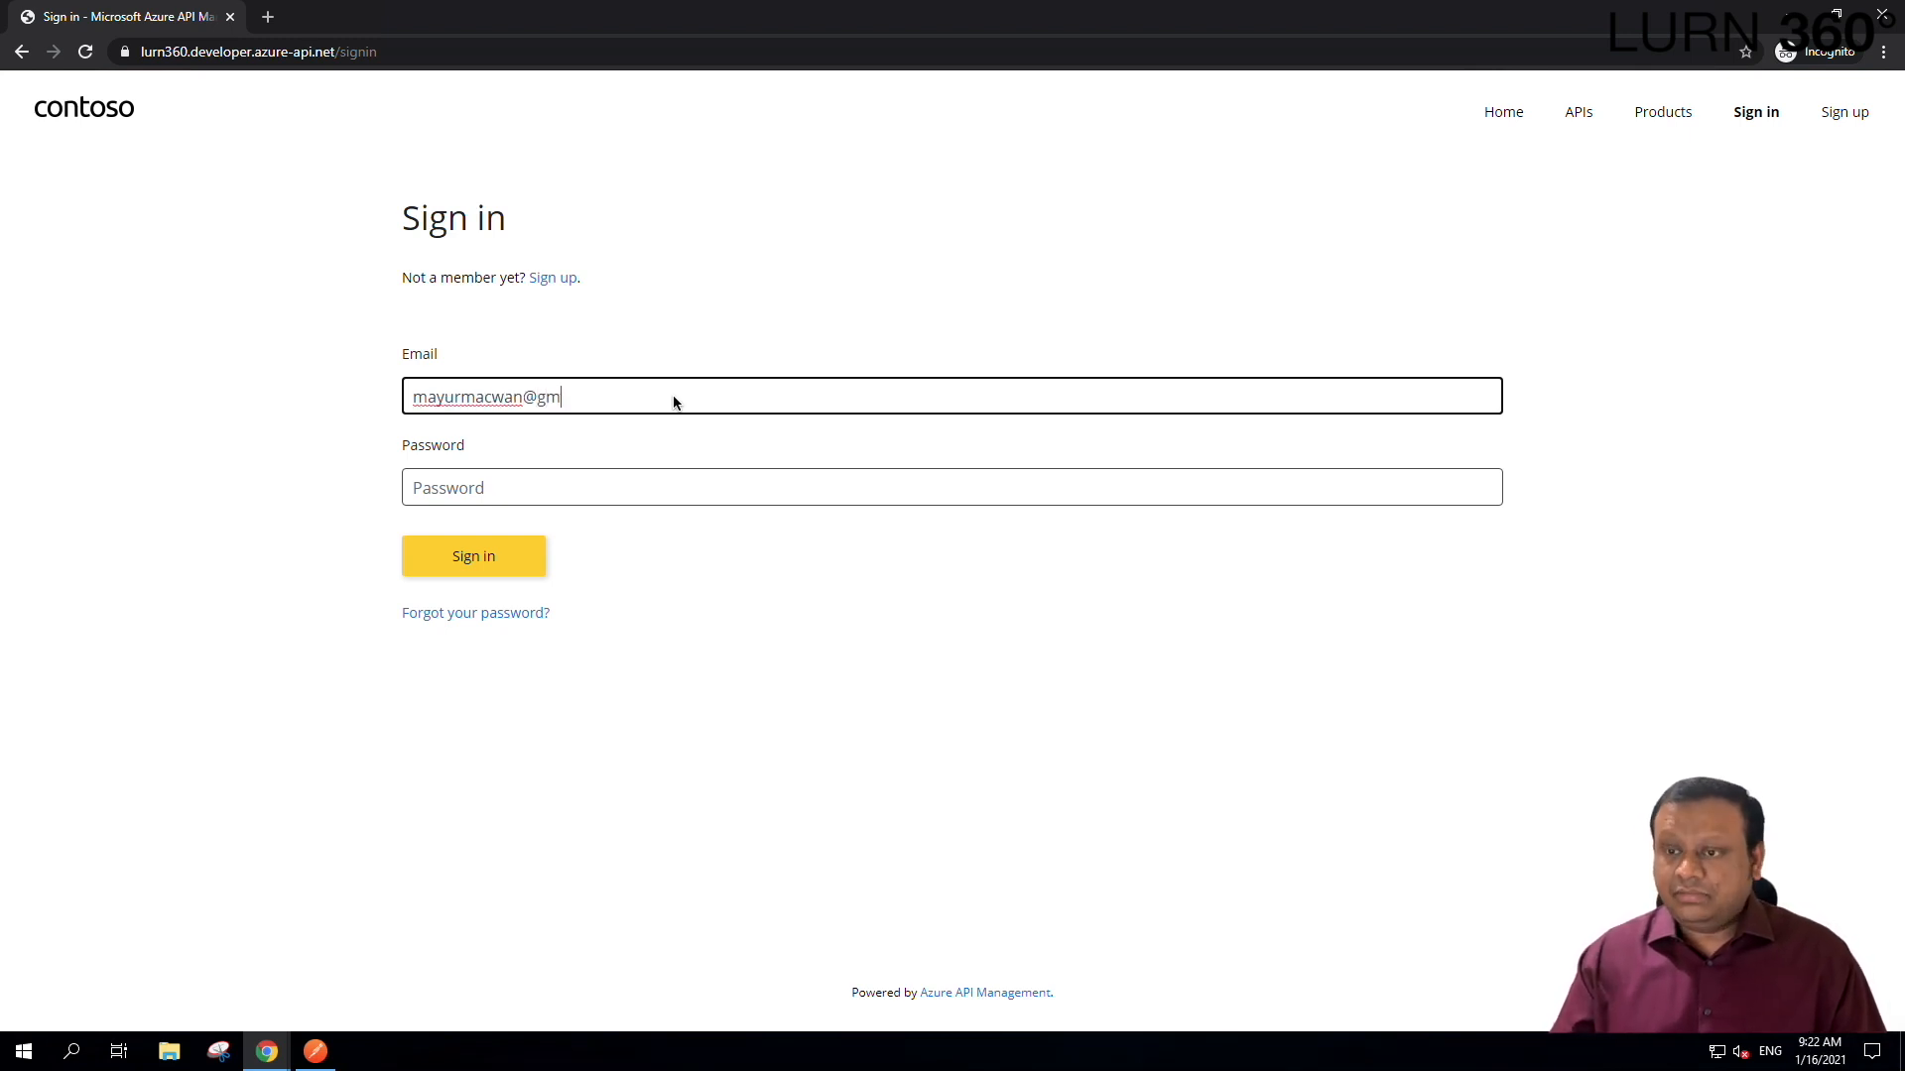
{"action": "key", "text": "Tab"}
{"action": "type", "text": "**********"}
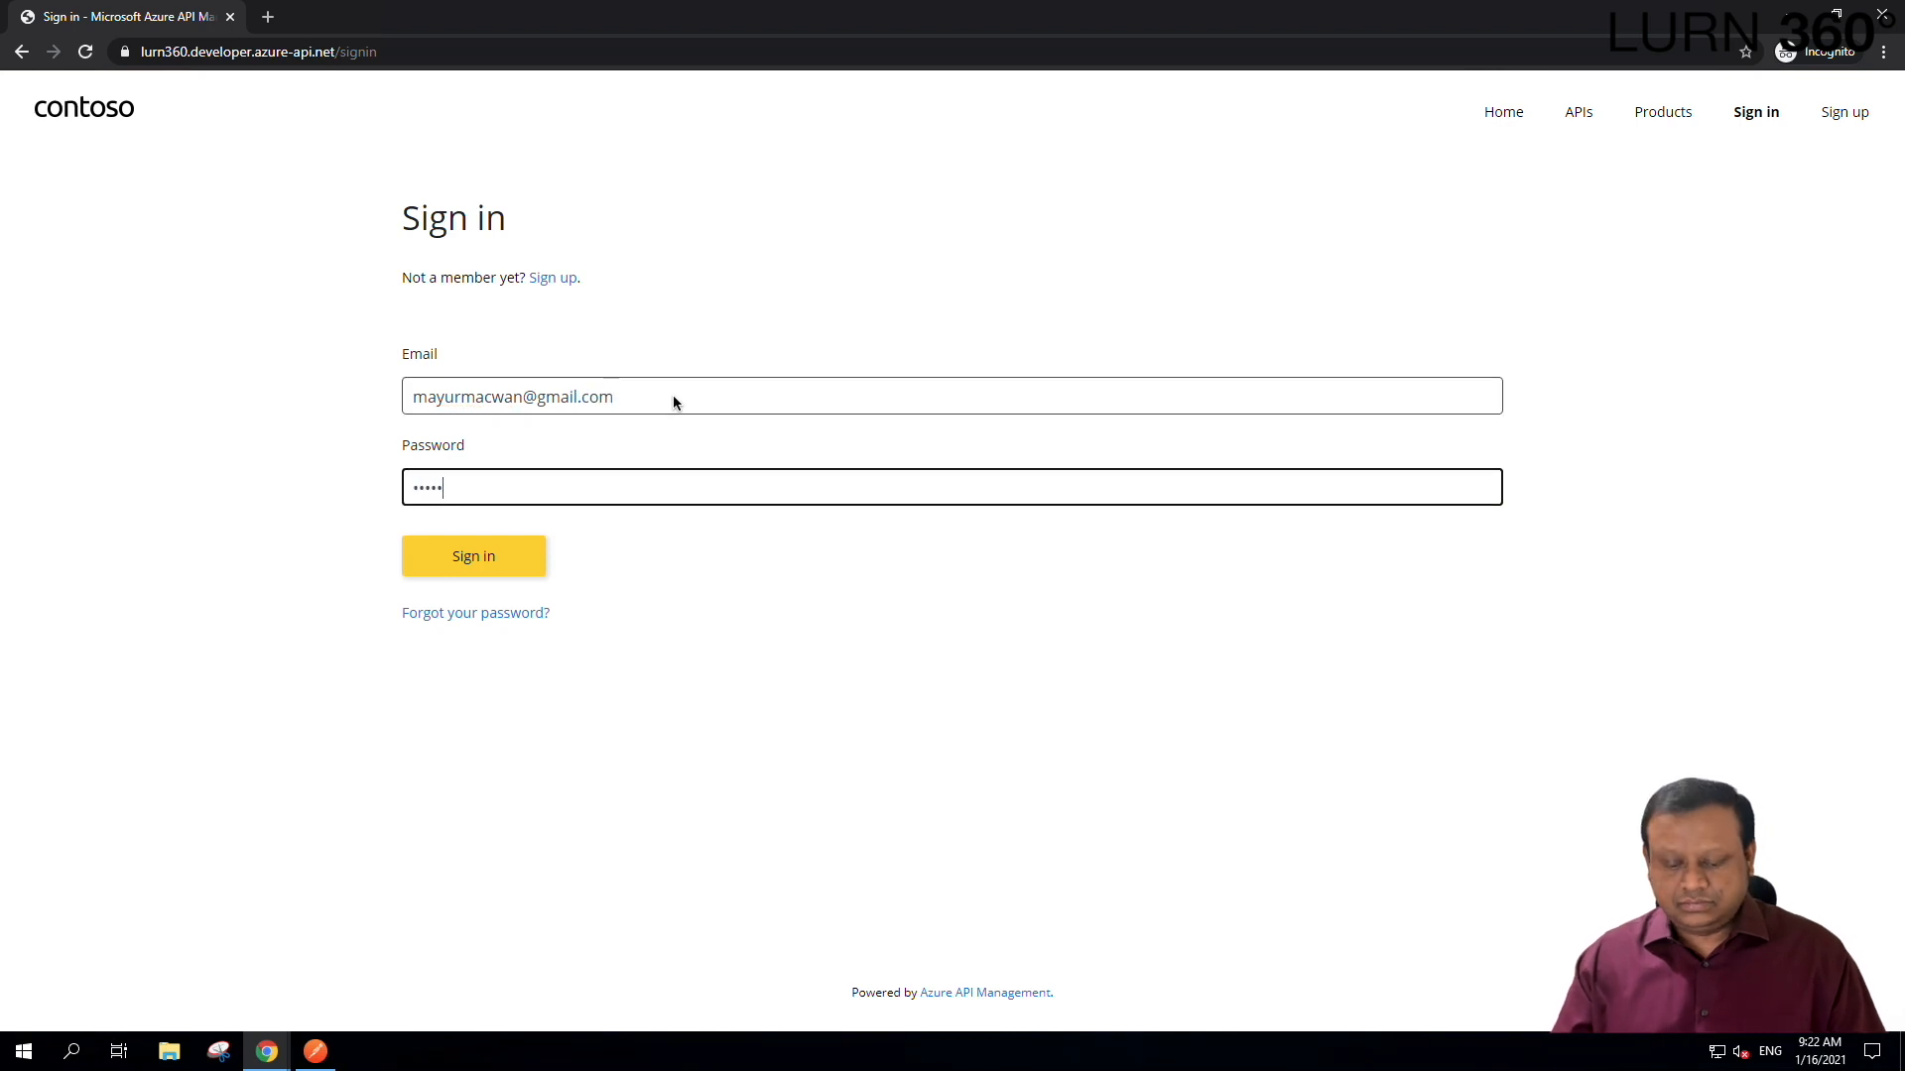
{"action": "key", "text": "Return"}
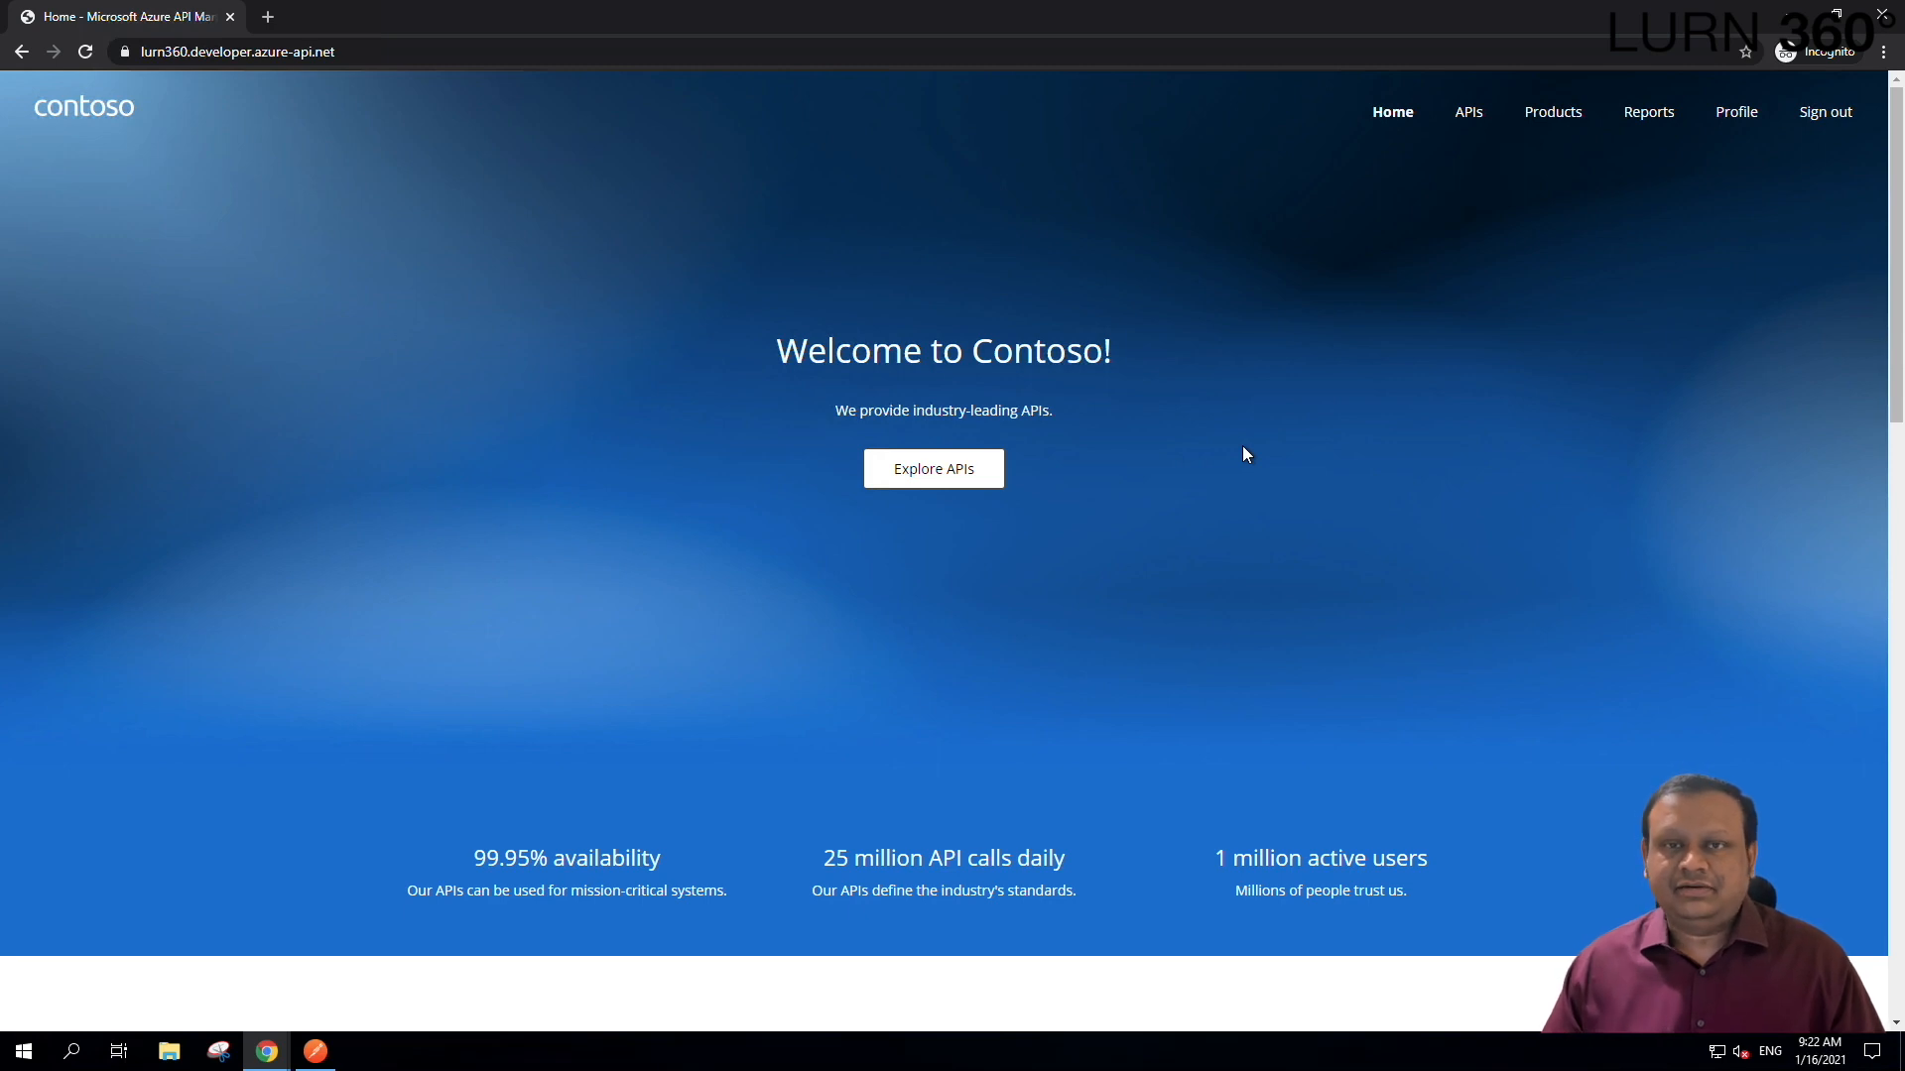
{"action": "left_click", "coordinate": [1470, 119]}
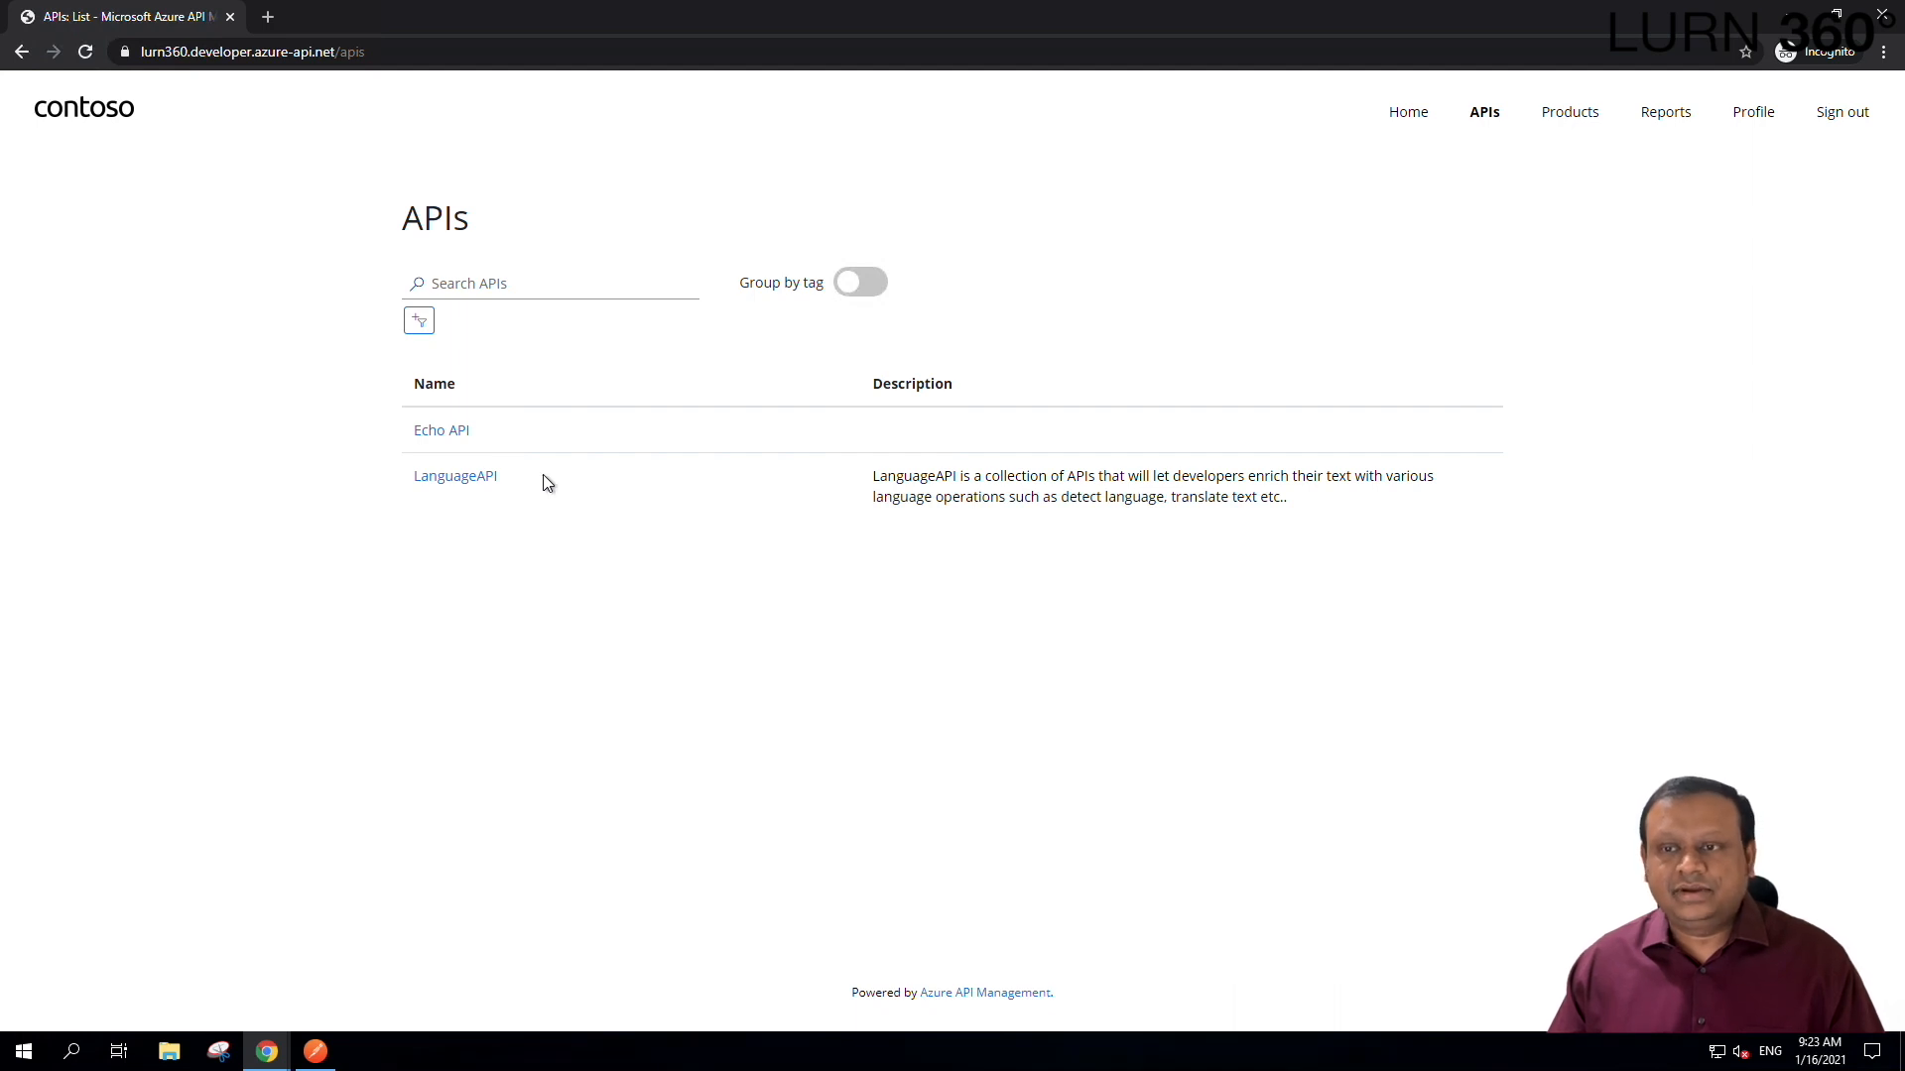
Point out LanguageAPI's name and description, then open its details page
{"action": "left_click_drag", "start_coordinate": [514, 478], "coordinate": [406, 478]}
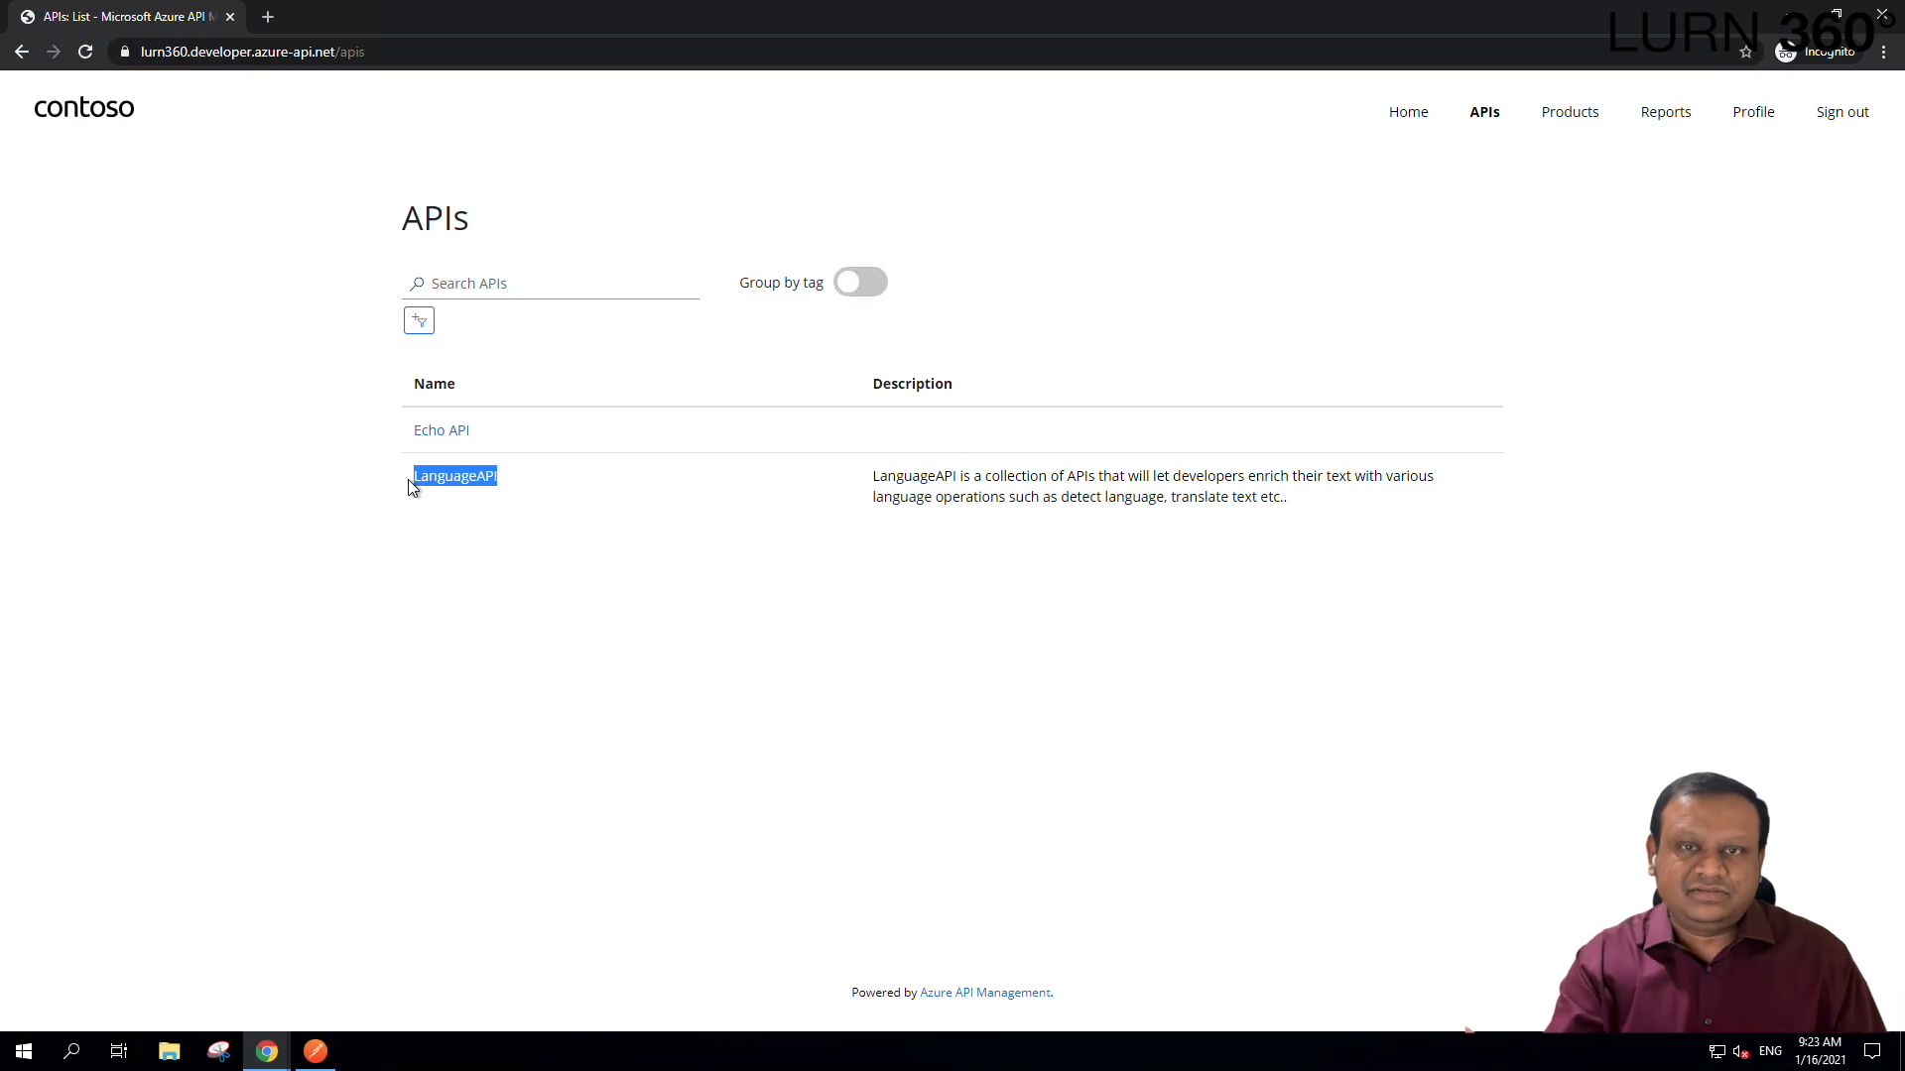
{"action": "left_click", "coordinate": [536, 493]}
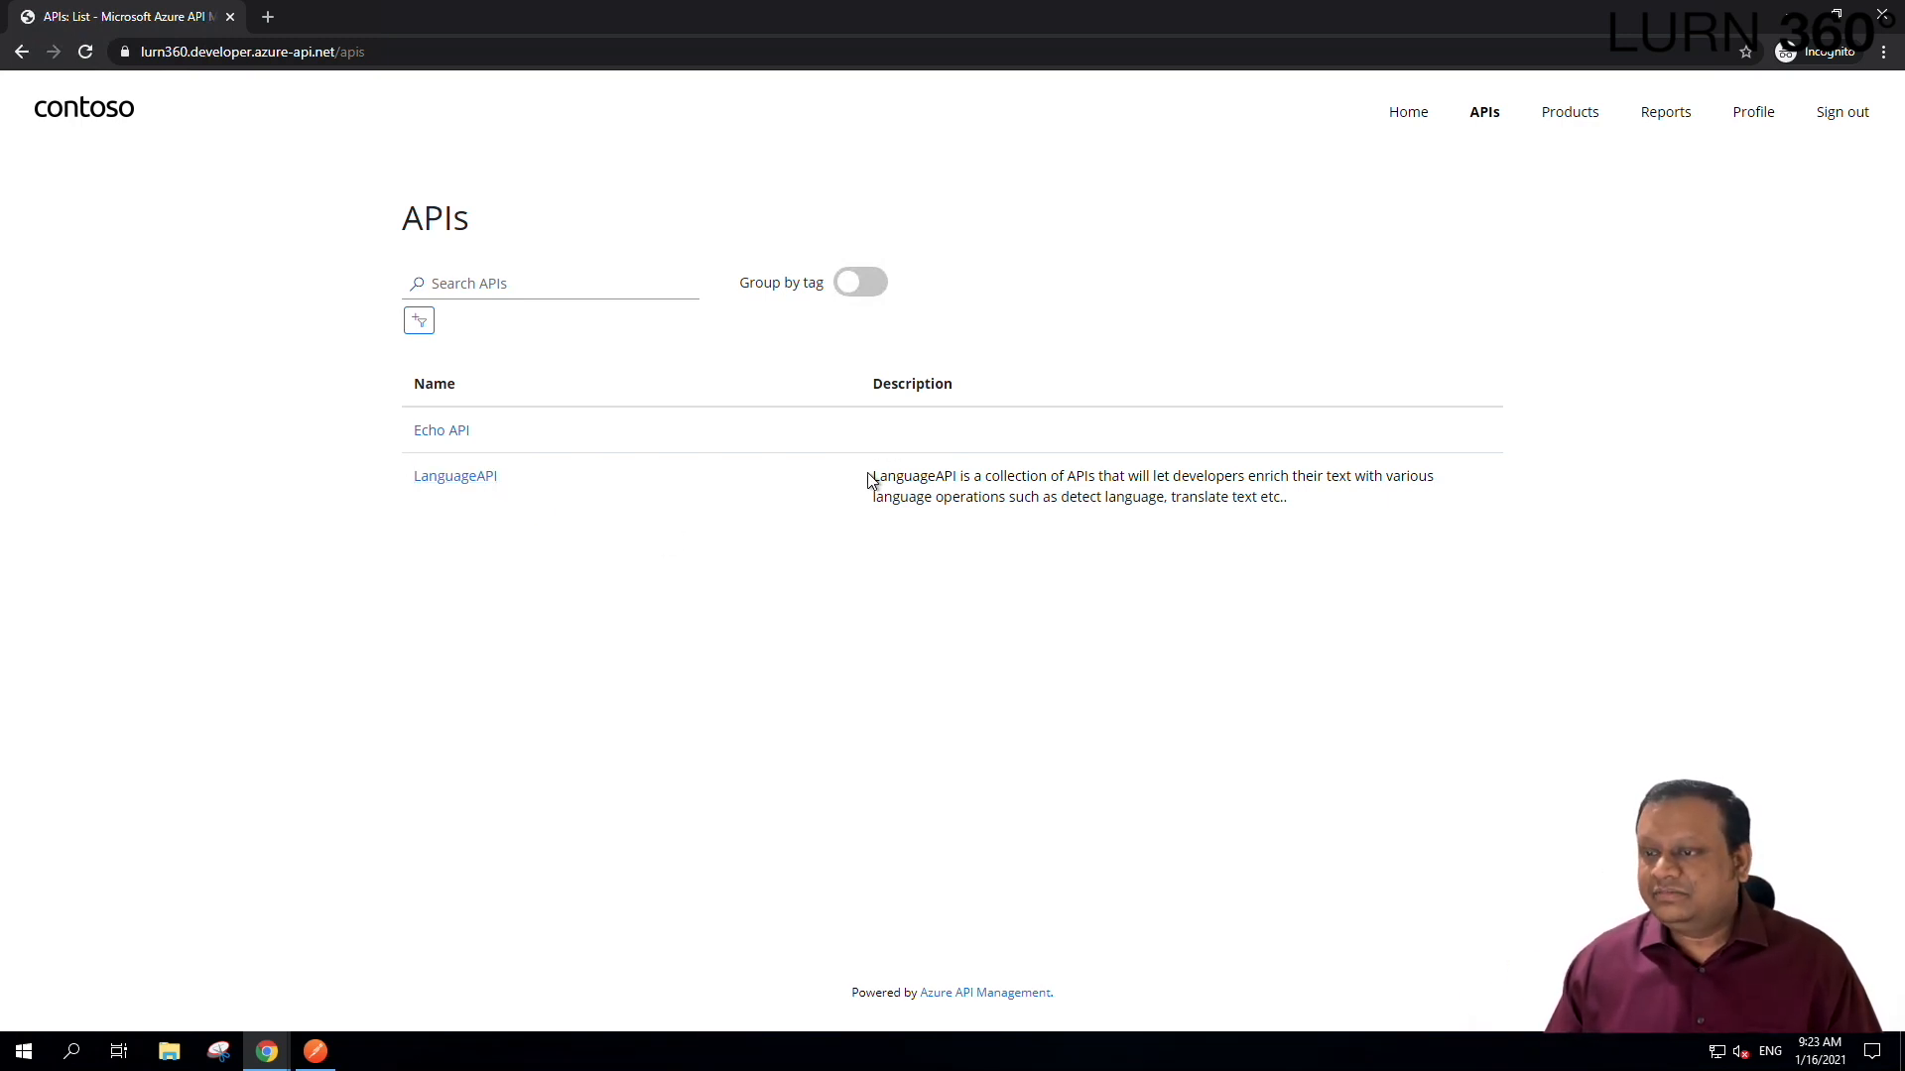
{"action": "left_click_drag", "start_coordinate": [910, 482], "coordinate": [1332, 510]}
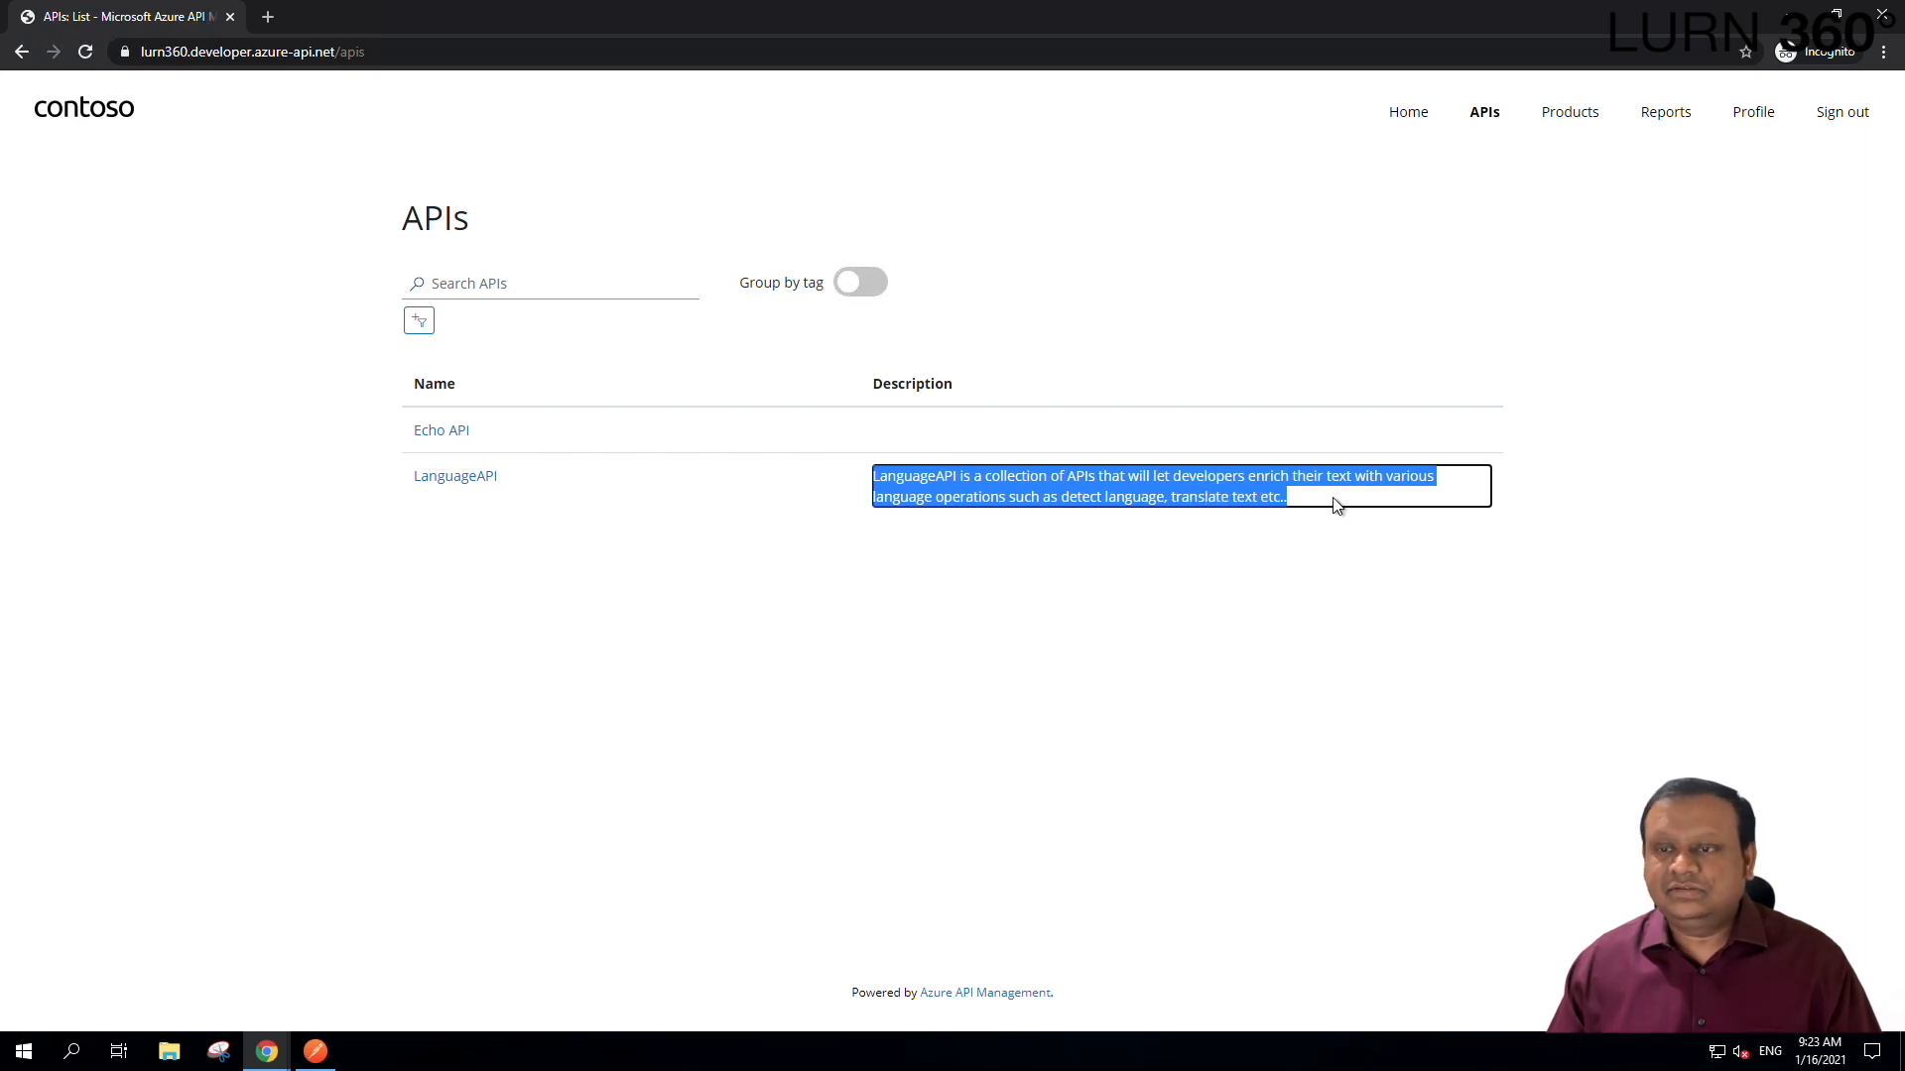
{"action": "left_click", "coordinate": [470, 485]}
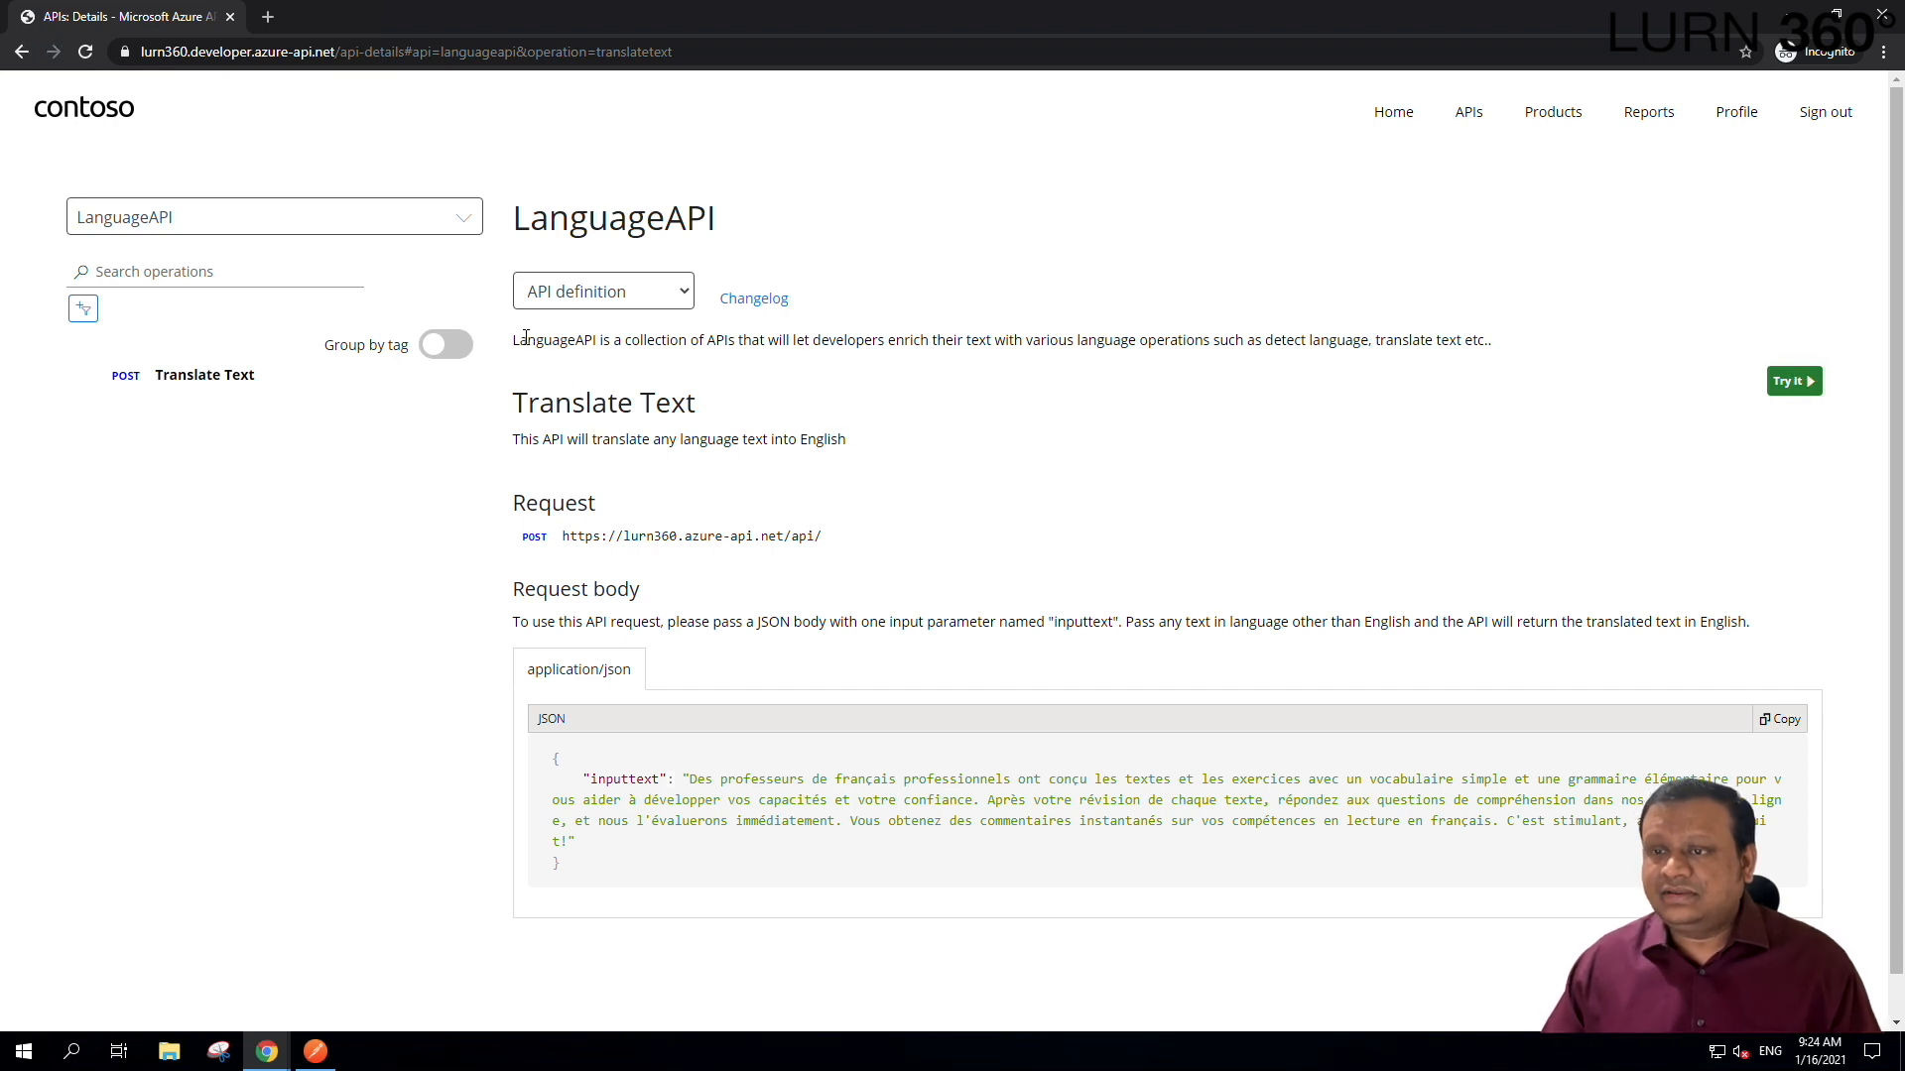
Highlight the LanguageAPI description and the Translate Text heading
{"action": "left_click_drag", "start_coordinate": [514, 344], "coordinate": [983, 345]}
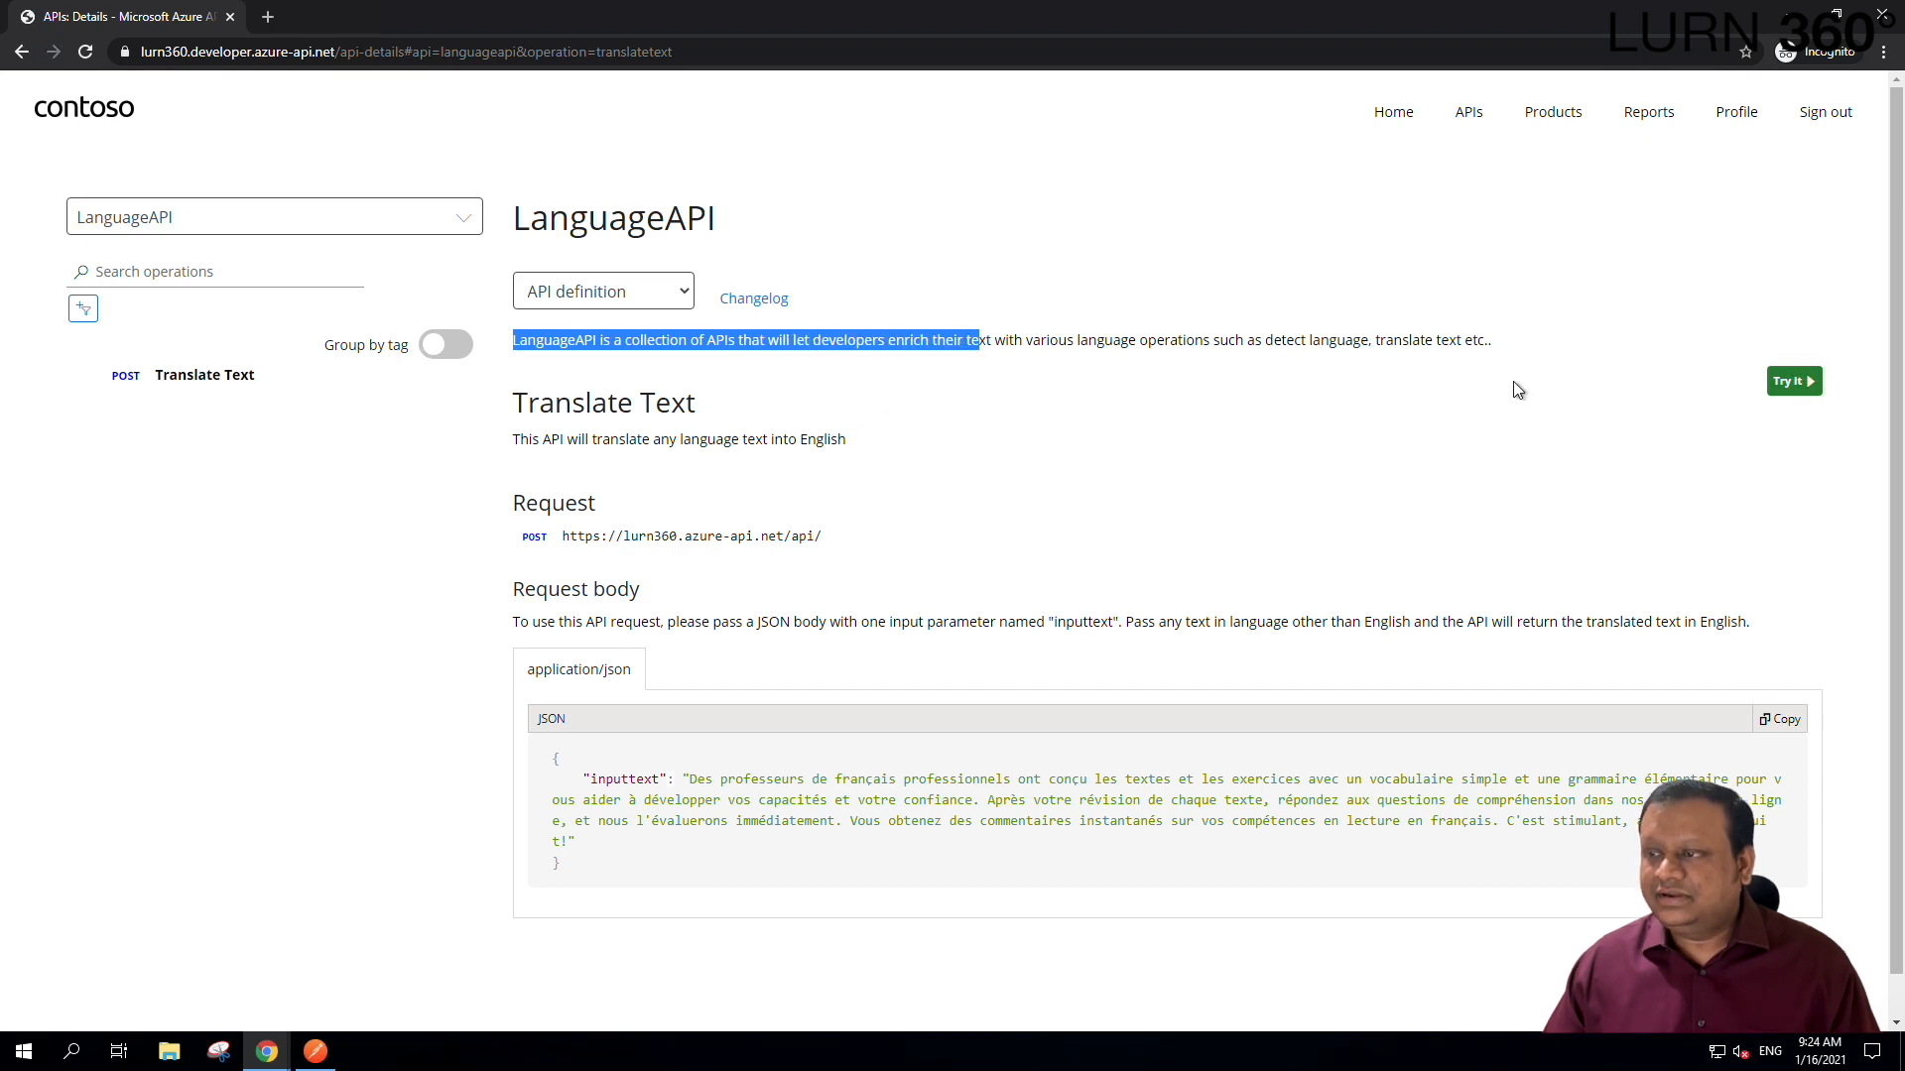
{"action": "left_click_drag", "start_coordinate": [1506, 353], "coordinate": [514, 339]}
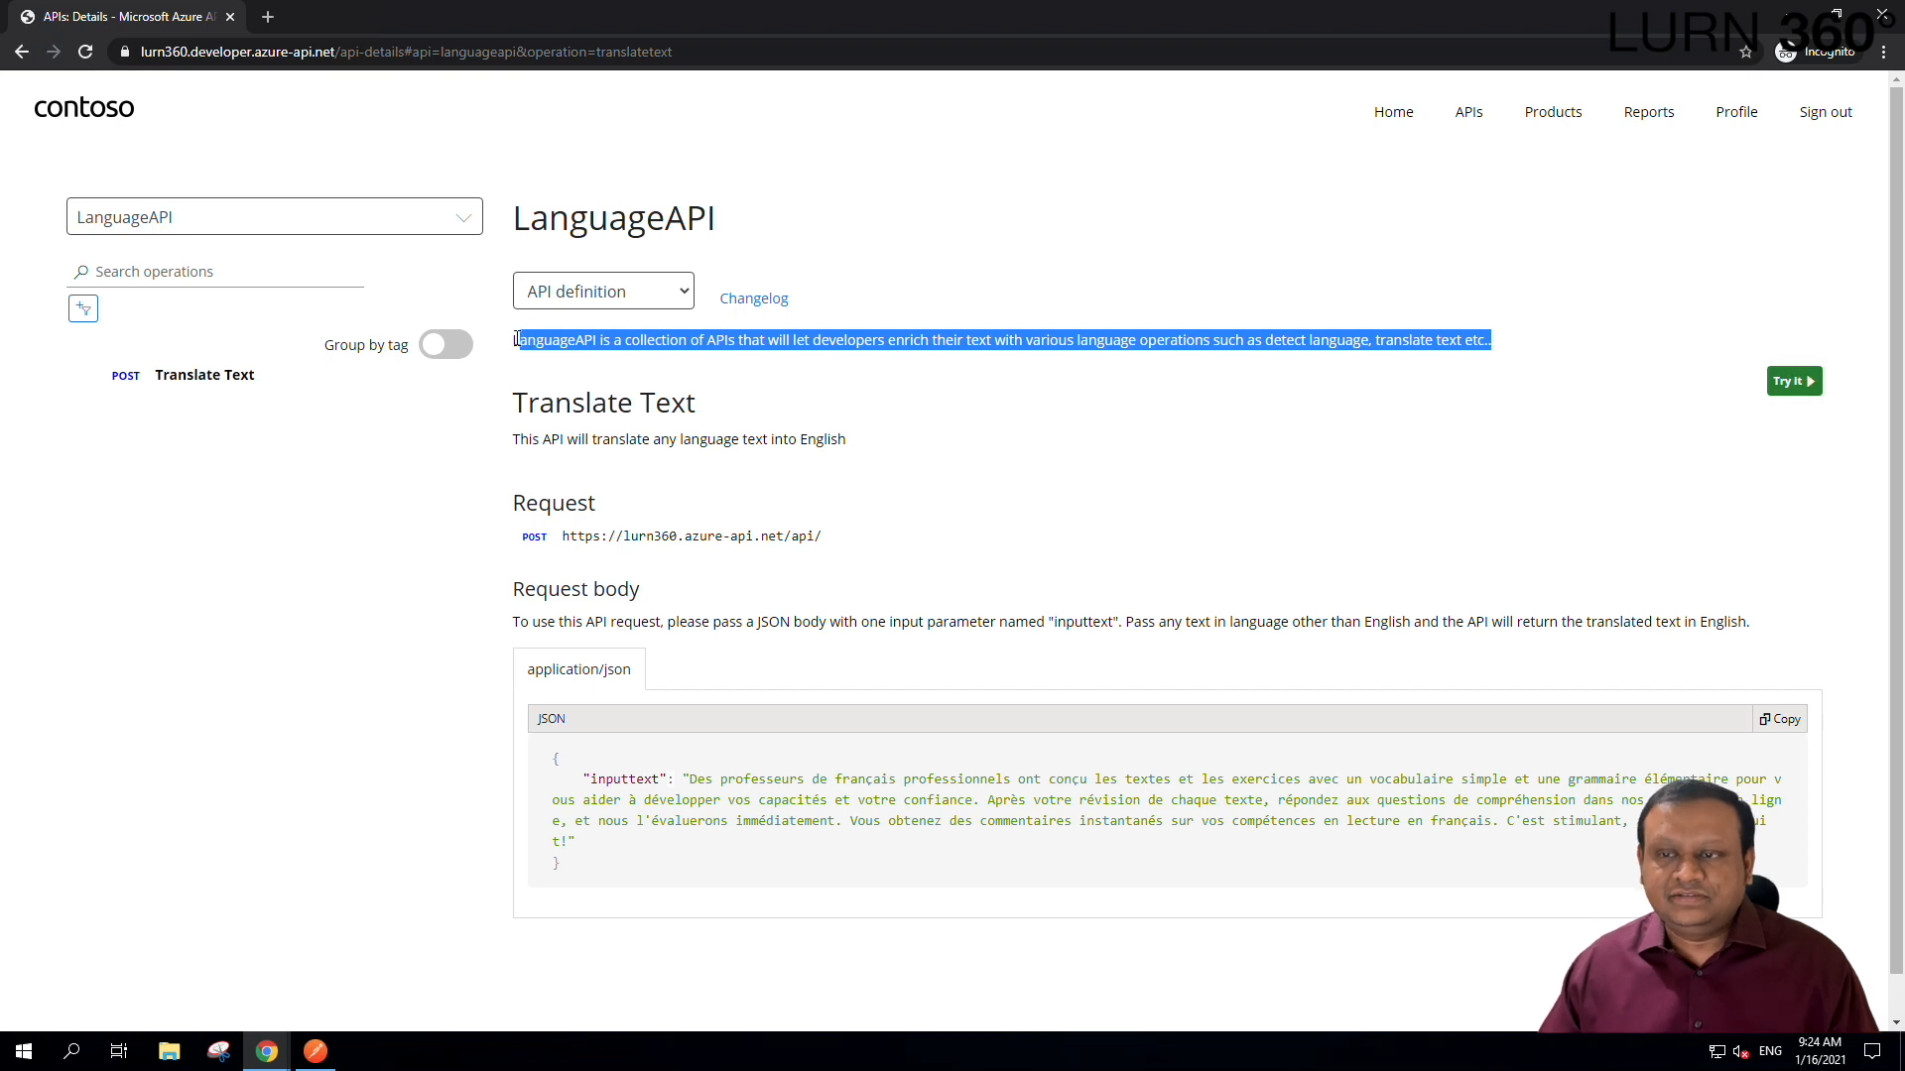
{"action": "left_click", "coordinate": [558, 440]}
{"action": "left_click_drag", "start_coordinate": [700, 401], "coordinate": [516, 405]}
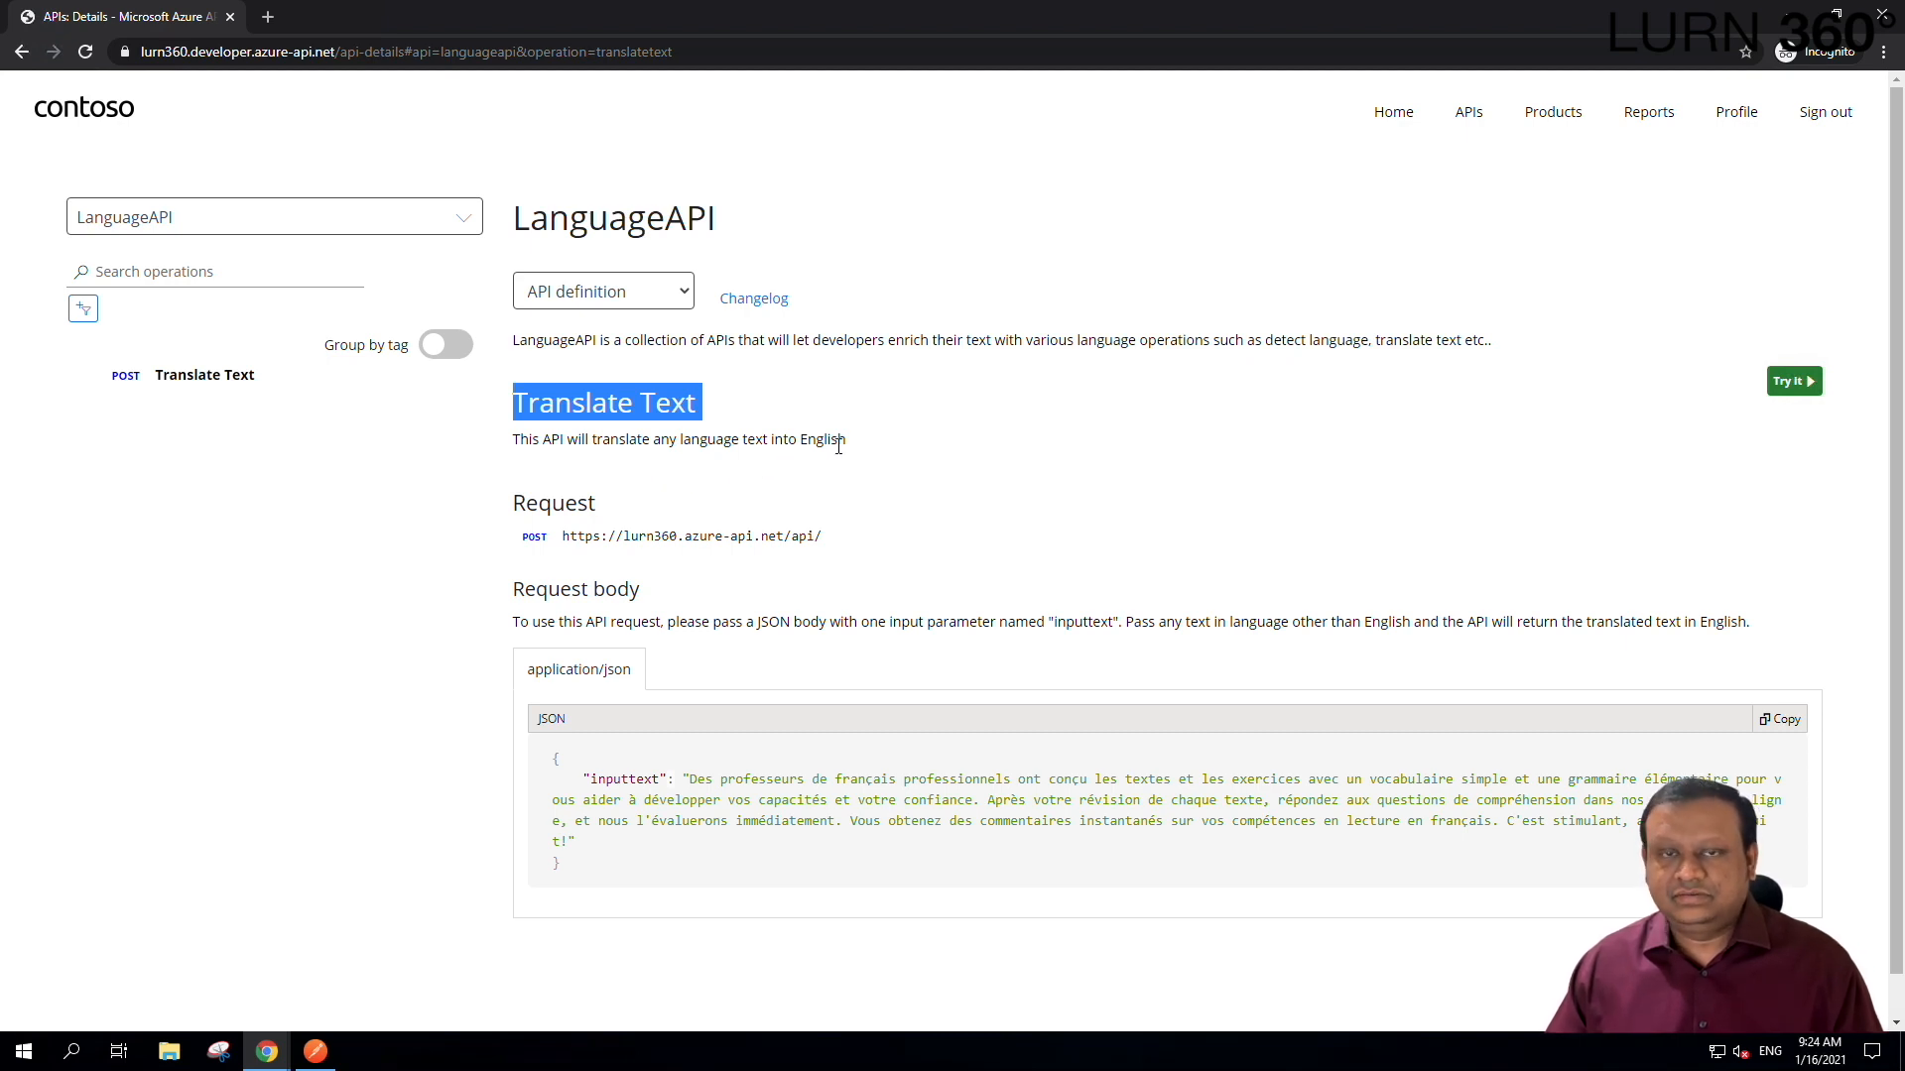
Copy the Translate Text request URL and bring up the Notepad++ scratch file
{"action": "left_click_drag", "start_coordinate": [567, 537], "coordinate": [865, 550]}
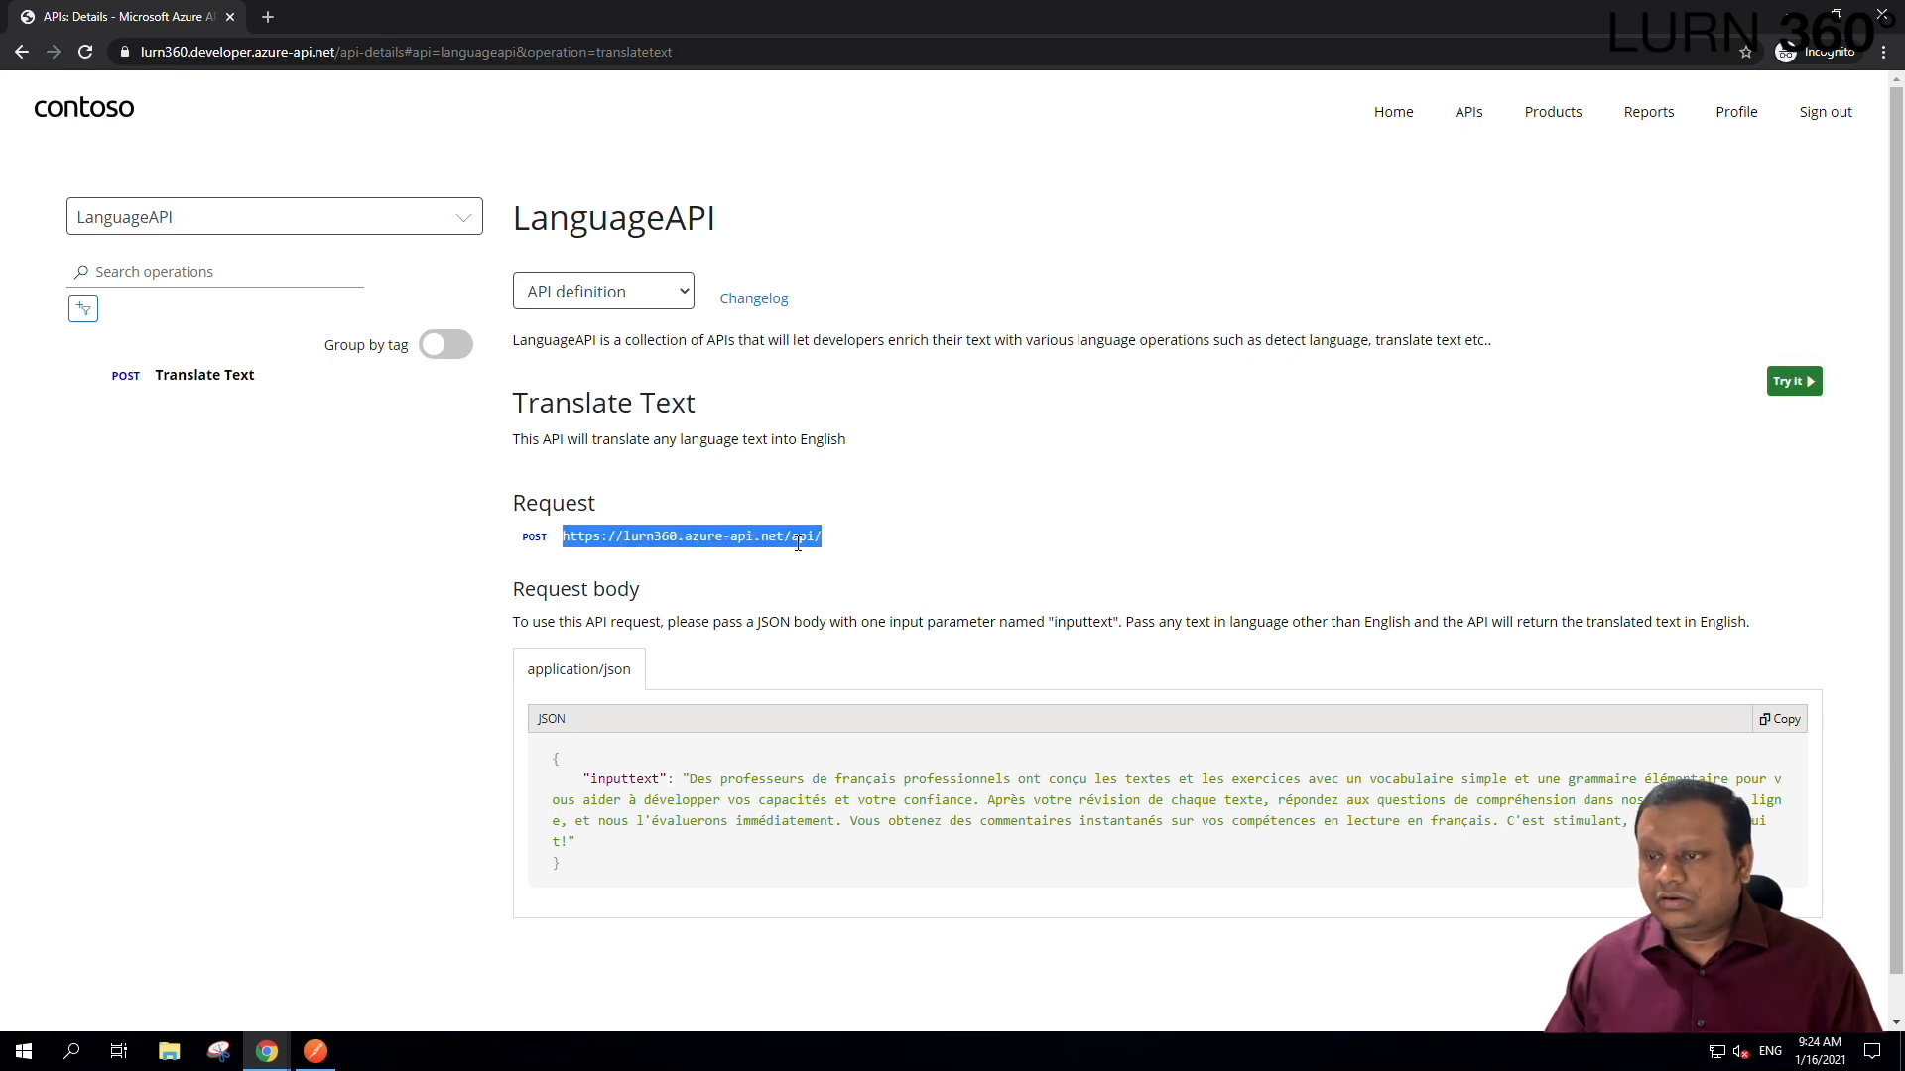
{"action": "right_click", "coordinate": [797, 543]}
{"action": "left_click", "coordinate": [827, 561]}
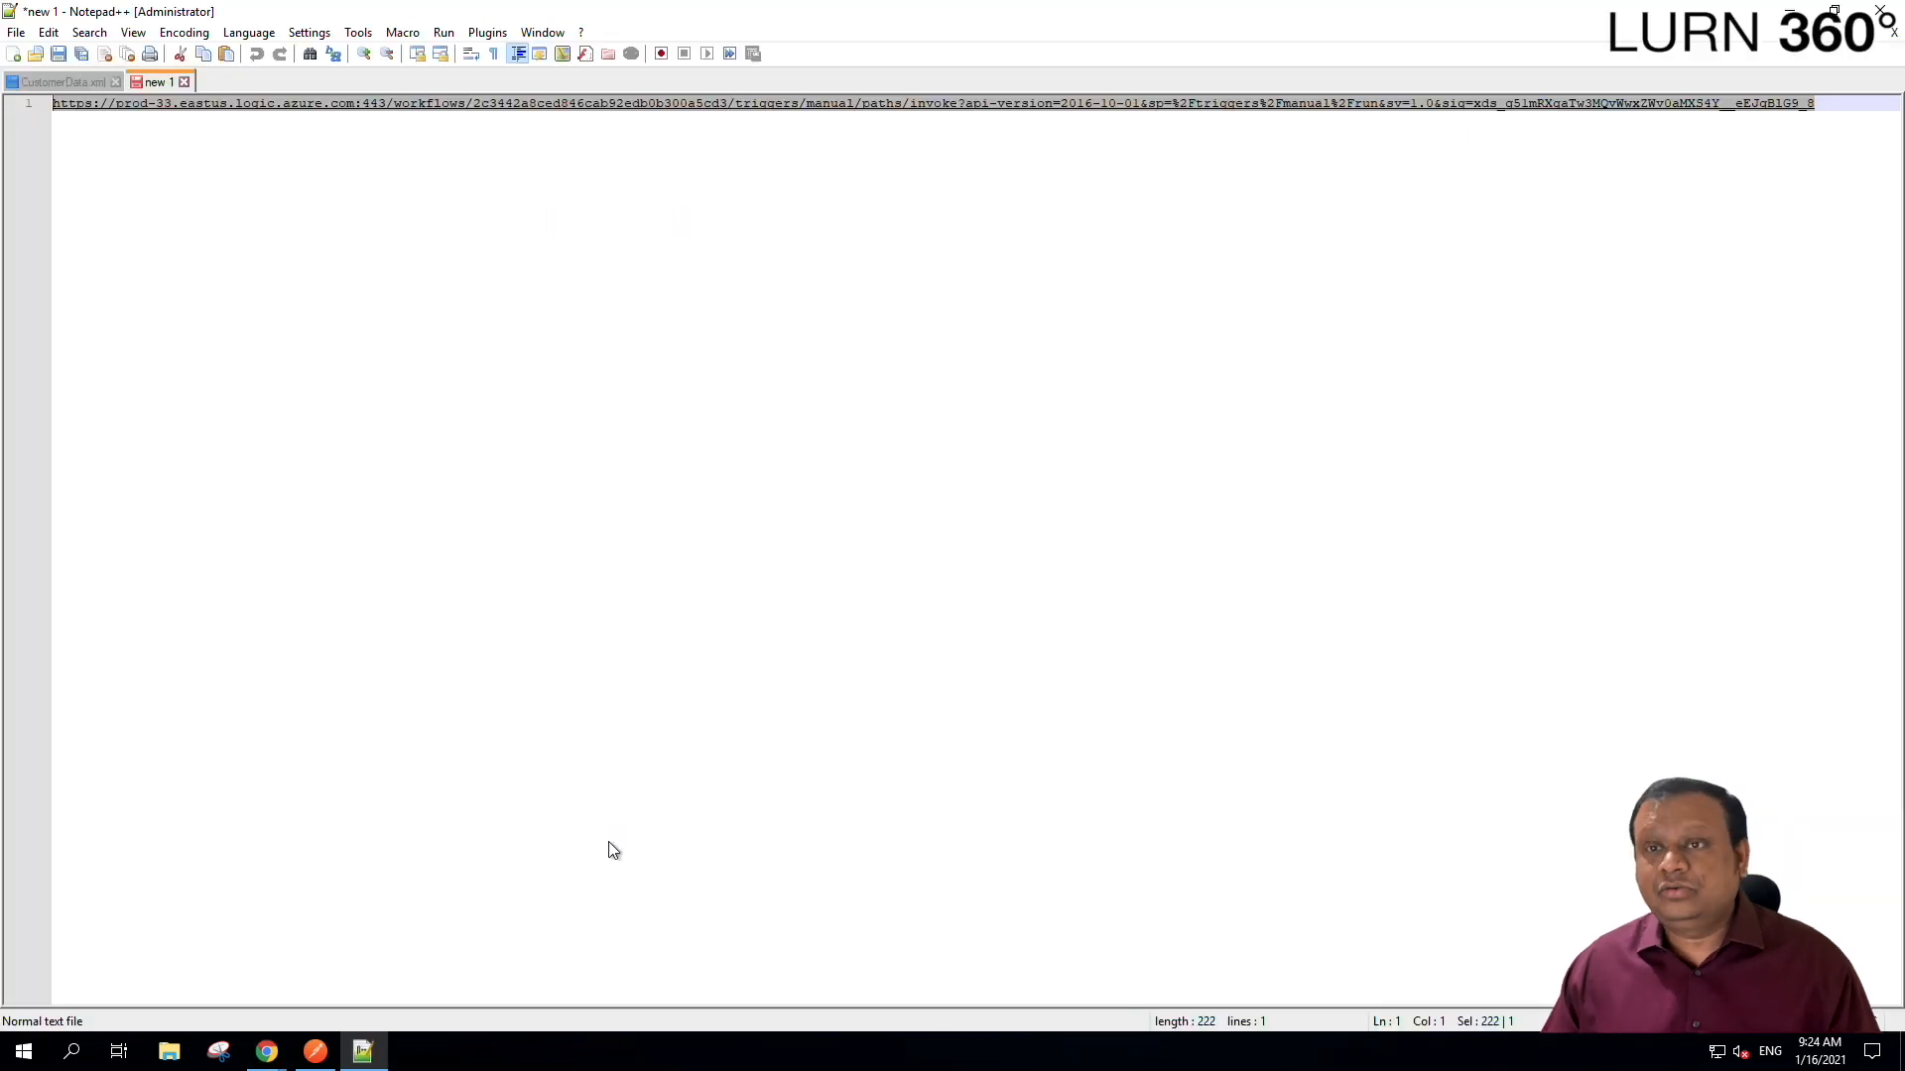
{"action": "left_click", "coordinate": [270, 235]}
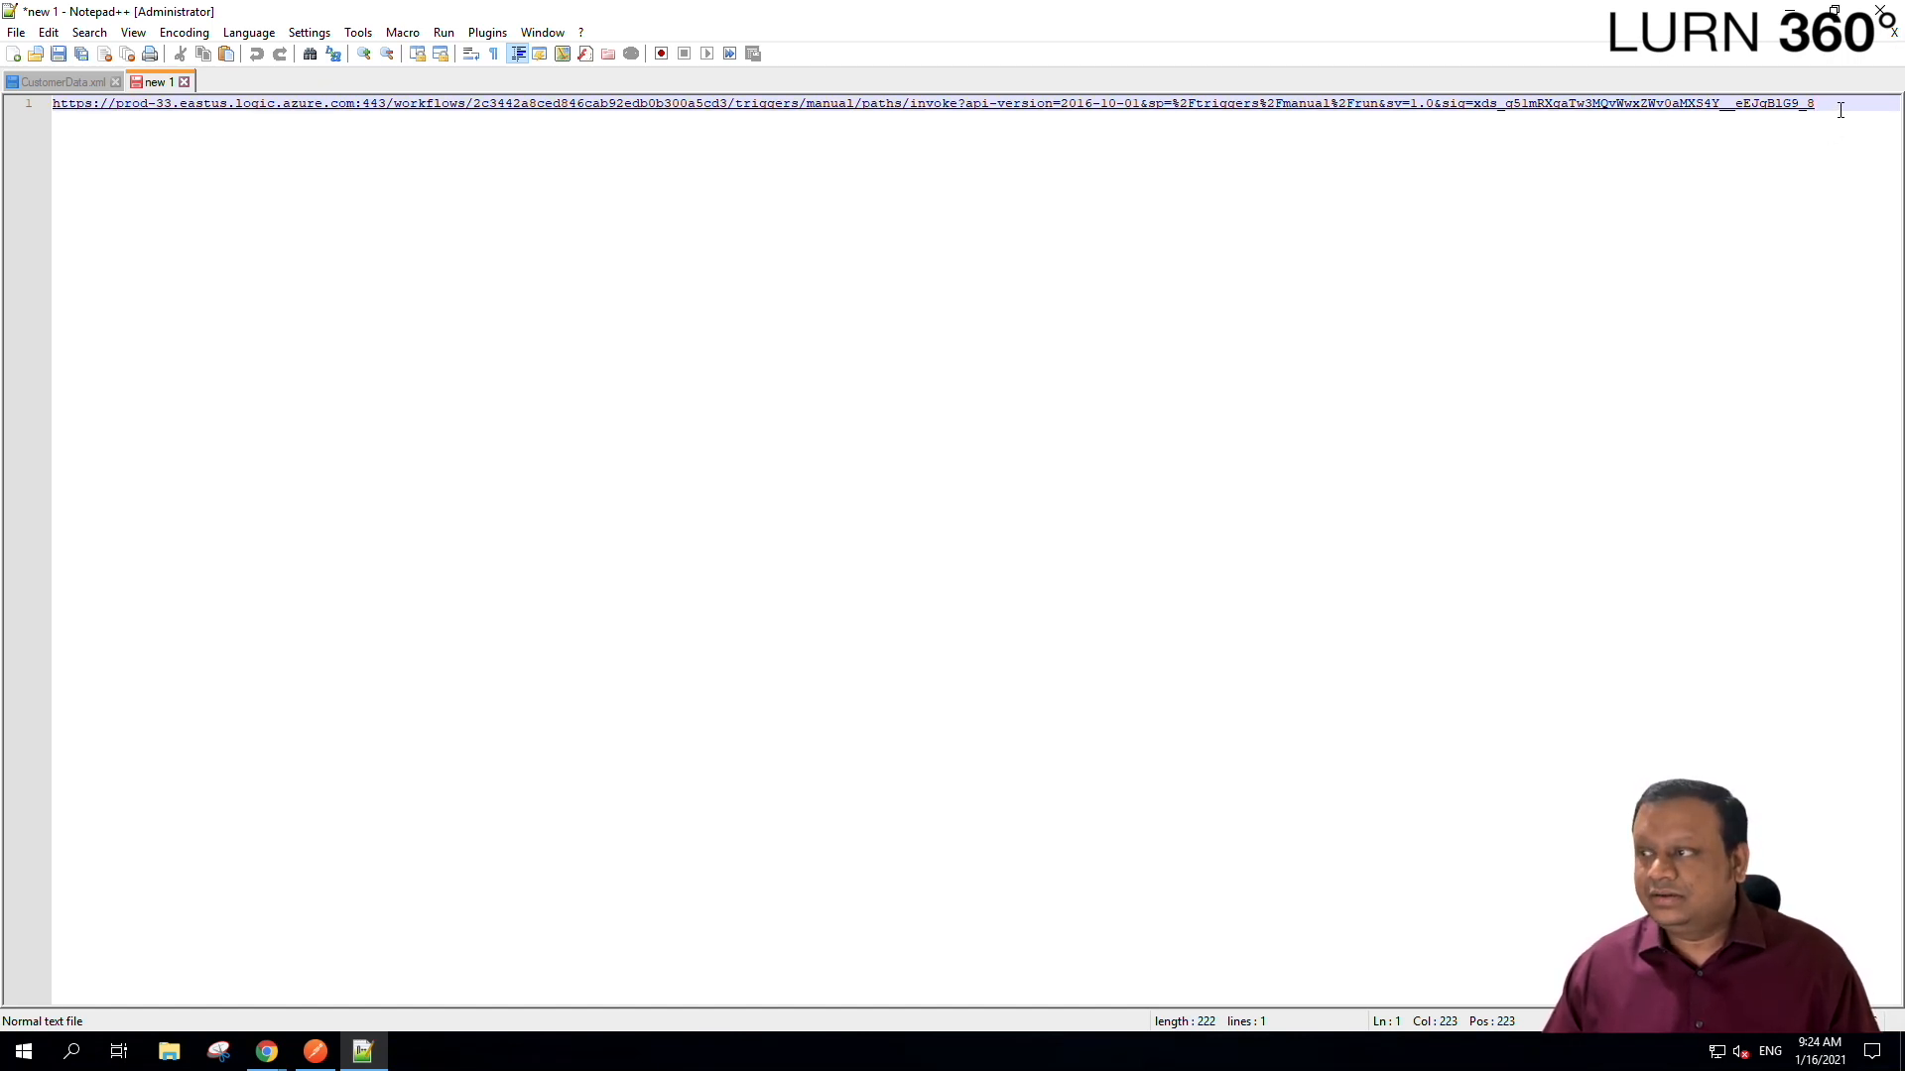
{"action": "key", "text": "Return"}
{"action": "key", "text": "Return"}
{"action": "key", "text": "Return"}
{"action": "key", "text": "ctrl+v"}
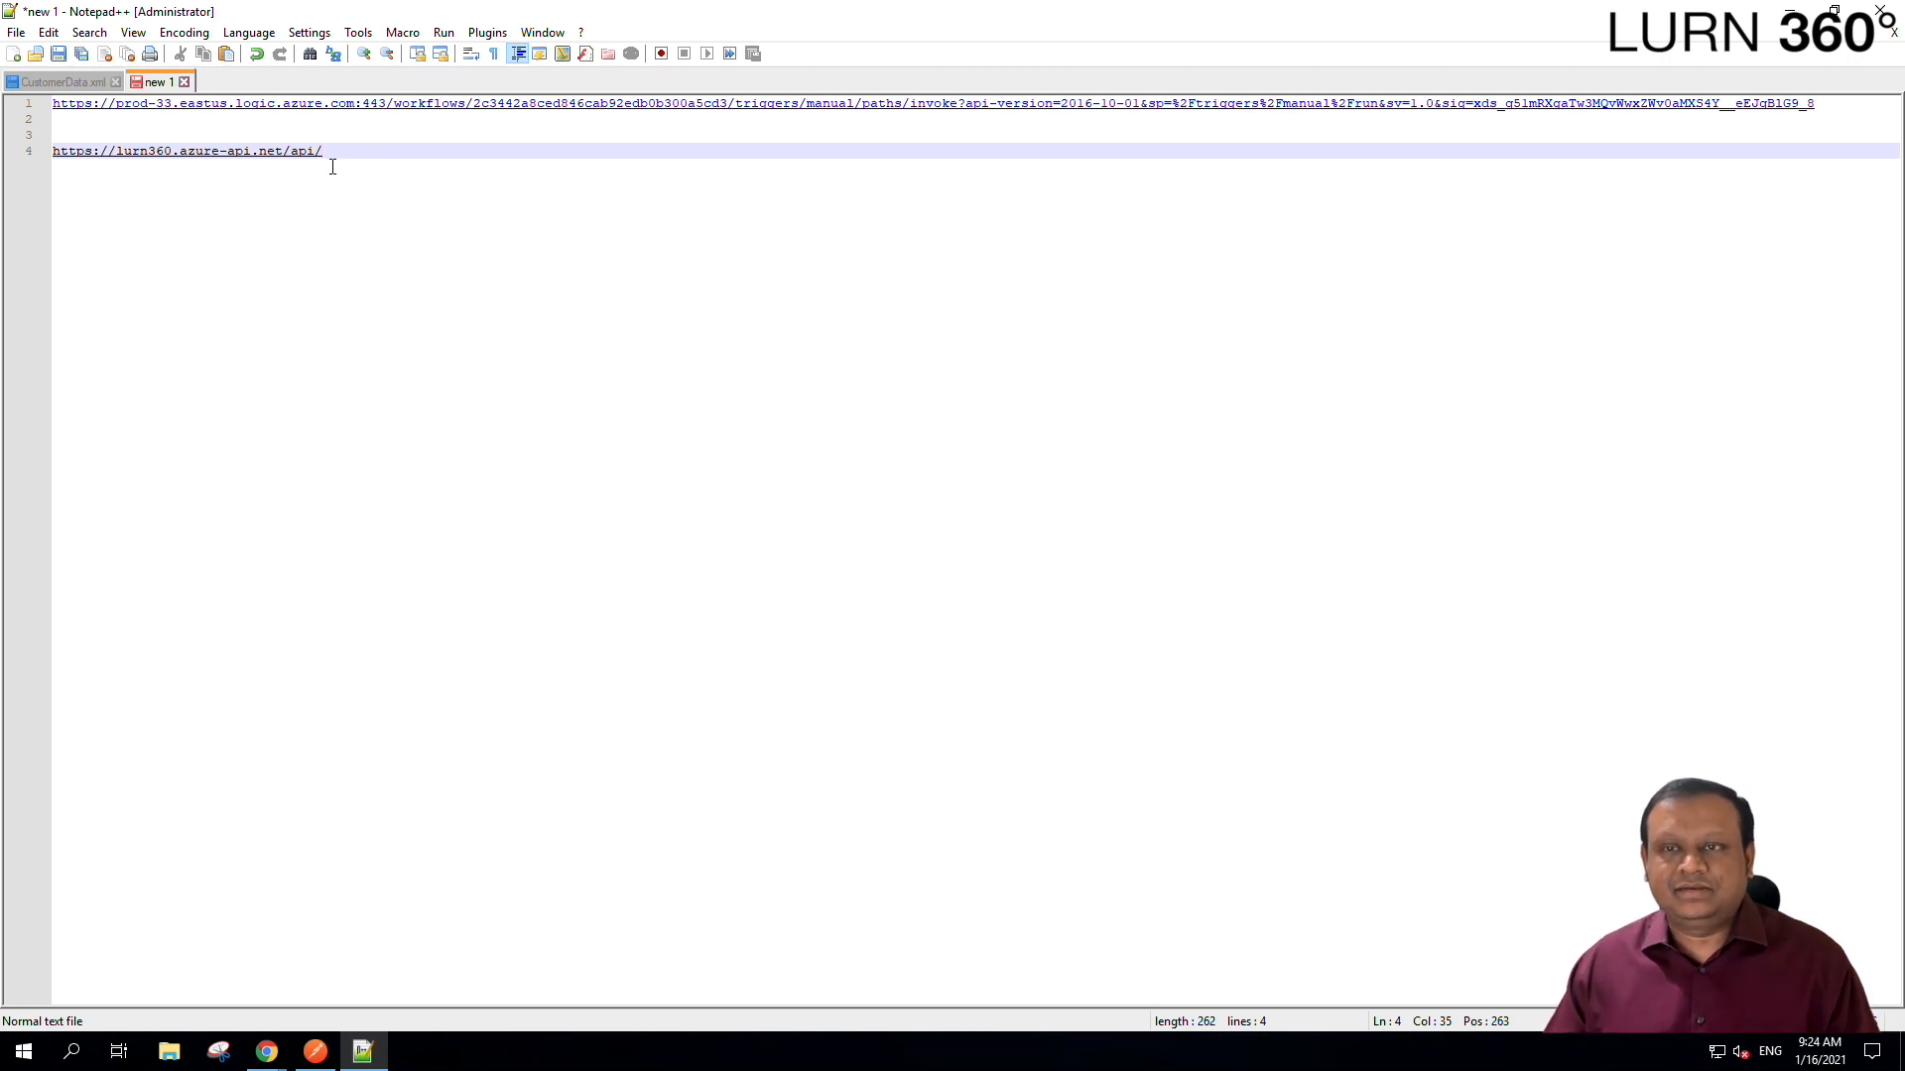
{"action": "left_click_drag", "start_coordinate": [347, 151], "coordinate": [24, 159]}
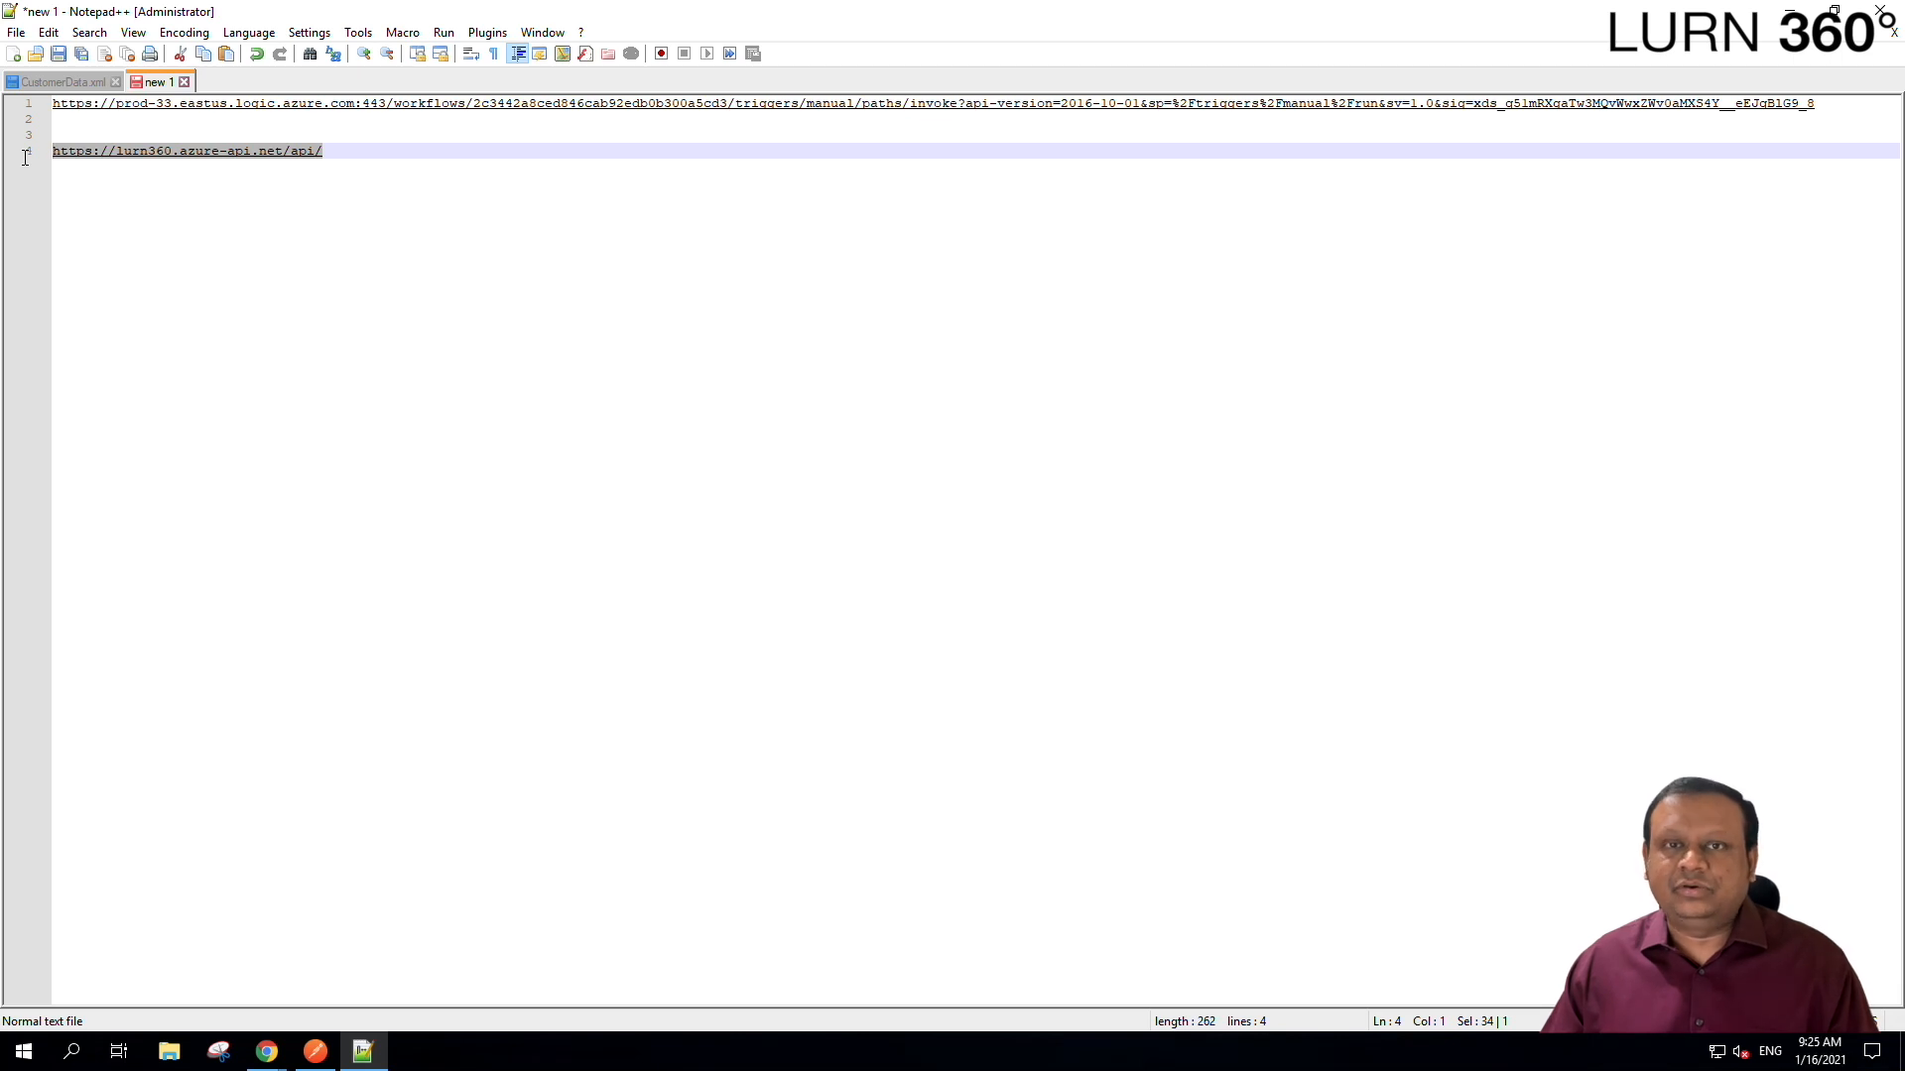
{"action": "left_click", "coordinate": [430, 168]}
{"action": "left_click_drag", "start_coordinate": [378, 154], "coordinate": [61, 156]}
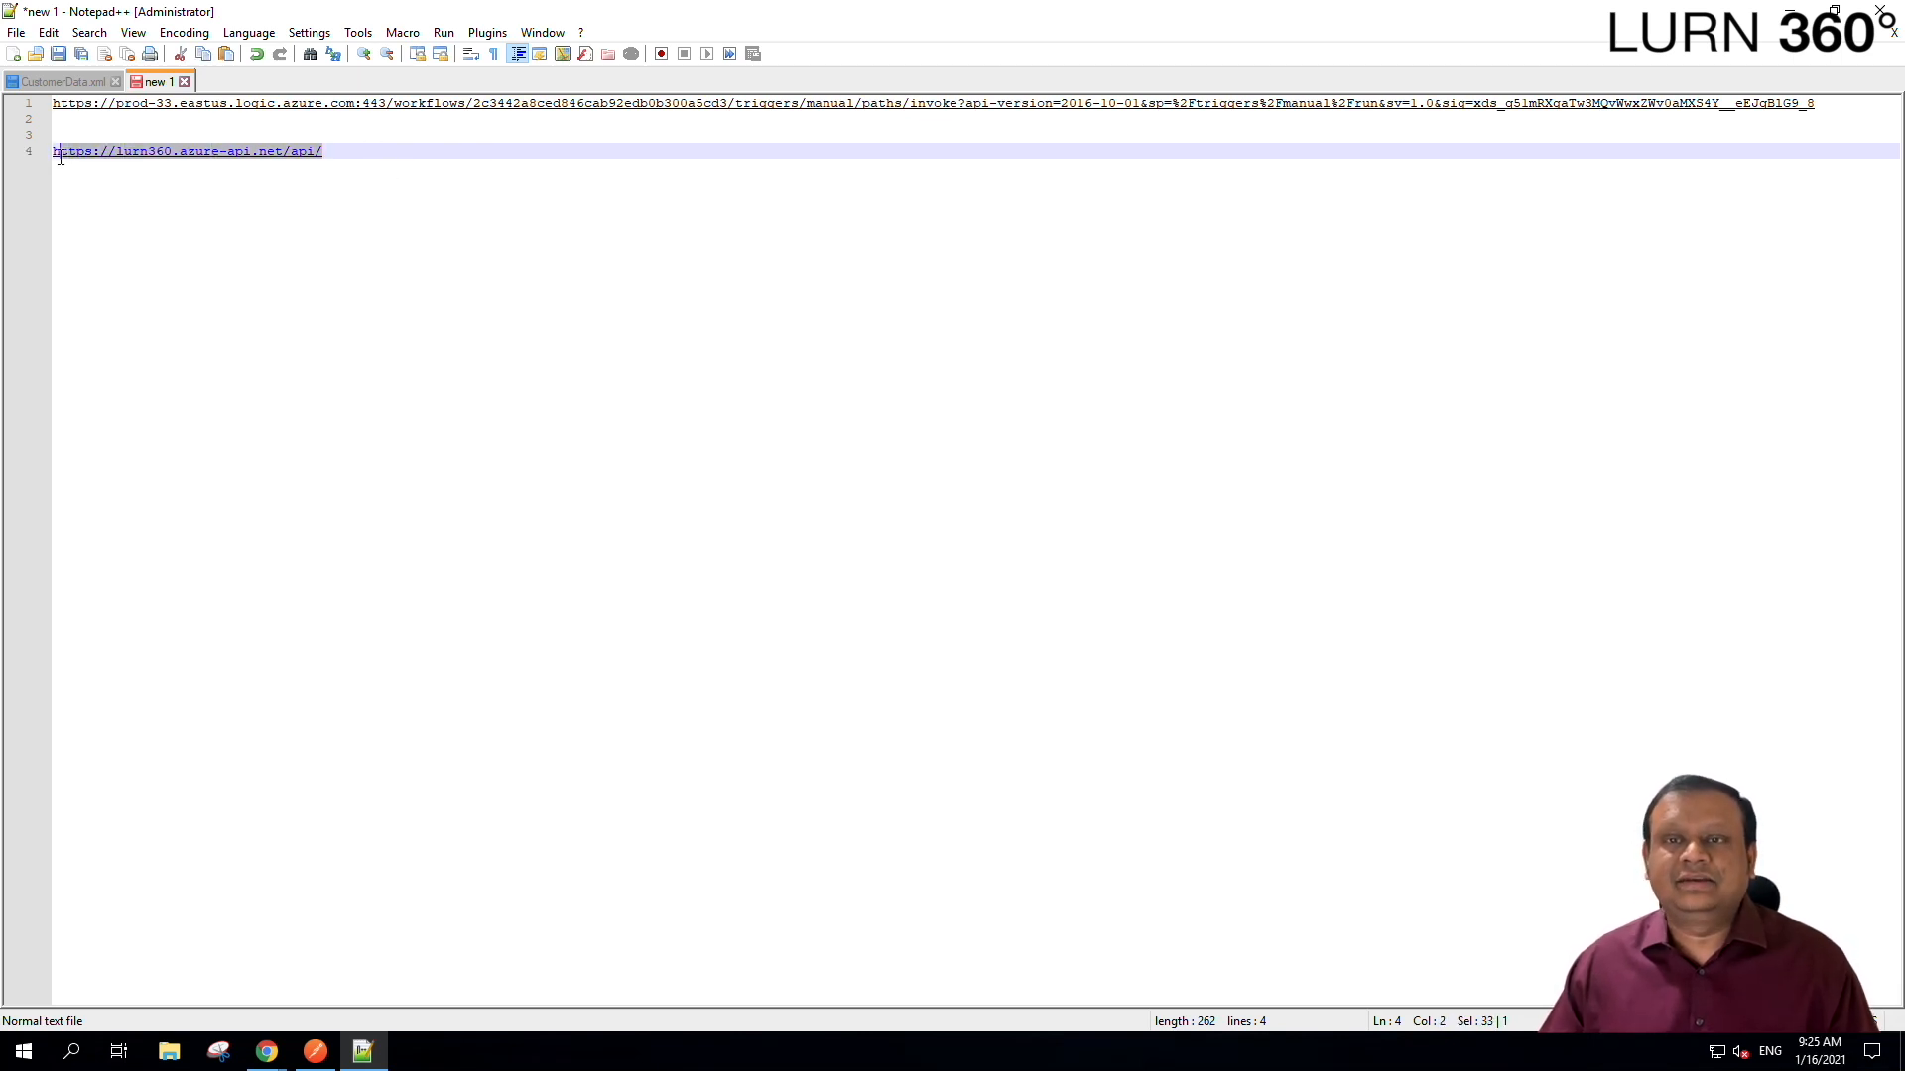
{"action": "left_click", "coordinate": [1783, 192]}
{"action": "left_click", "coordinate": [1789, 12]}
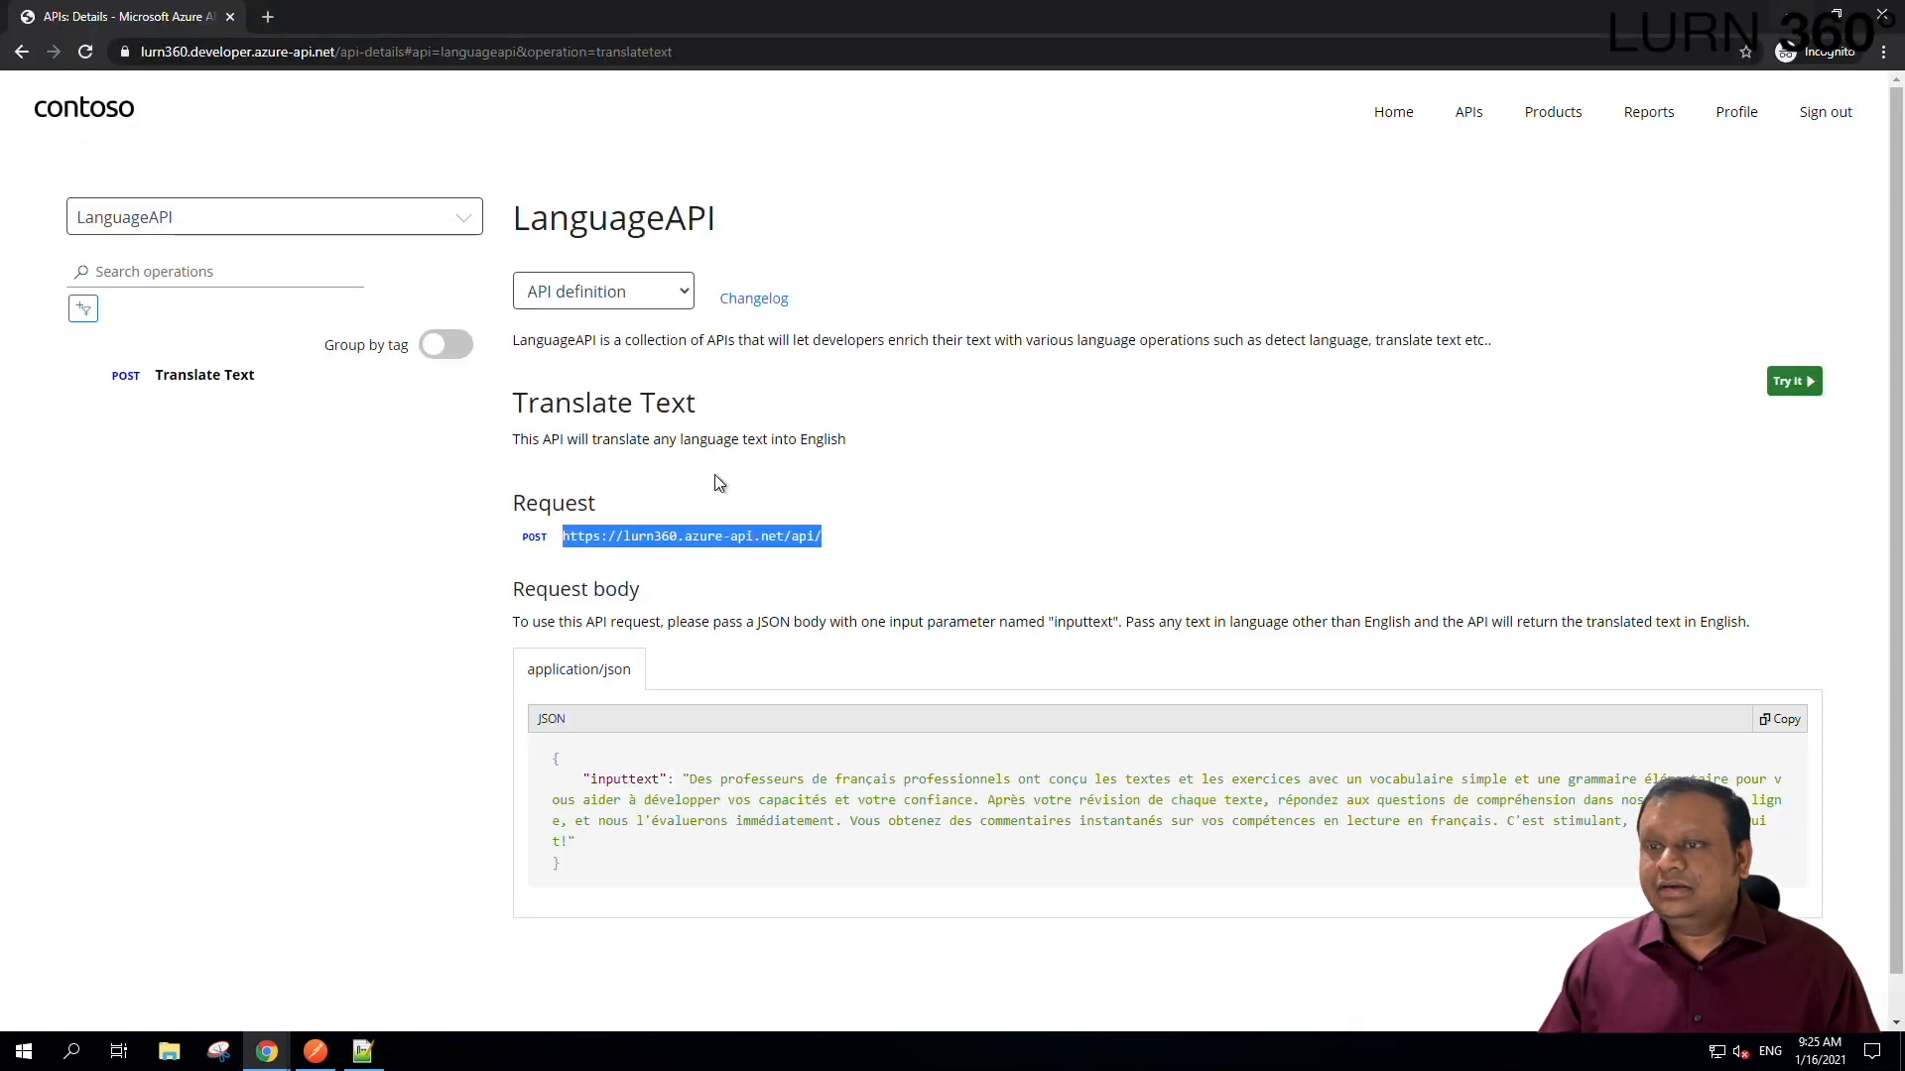
{"action": "left_click", "coordinate": [850, 522]}
{"action": "scroll", "coordinate": [657, 627], "scroll_direction": "down", "scroll_amount": 1}
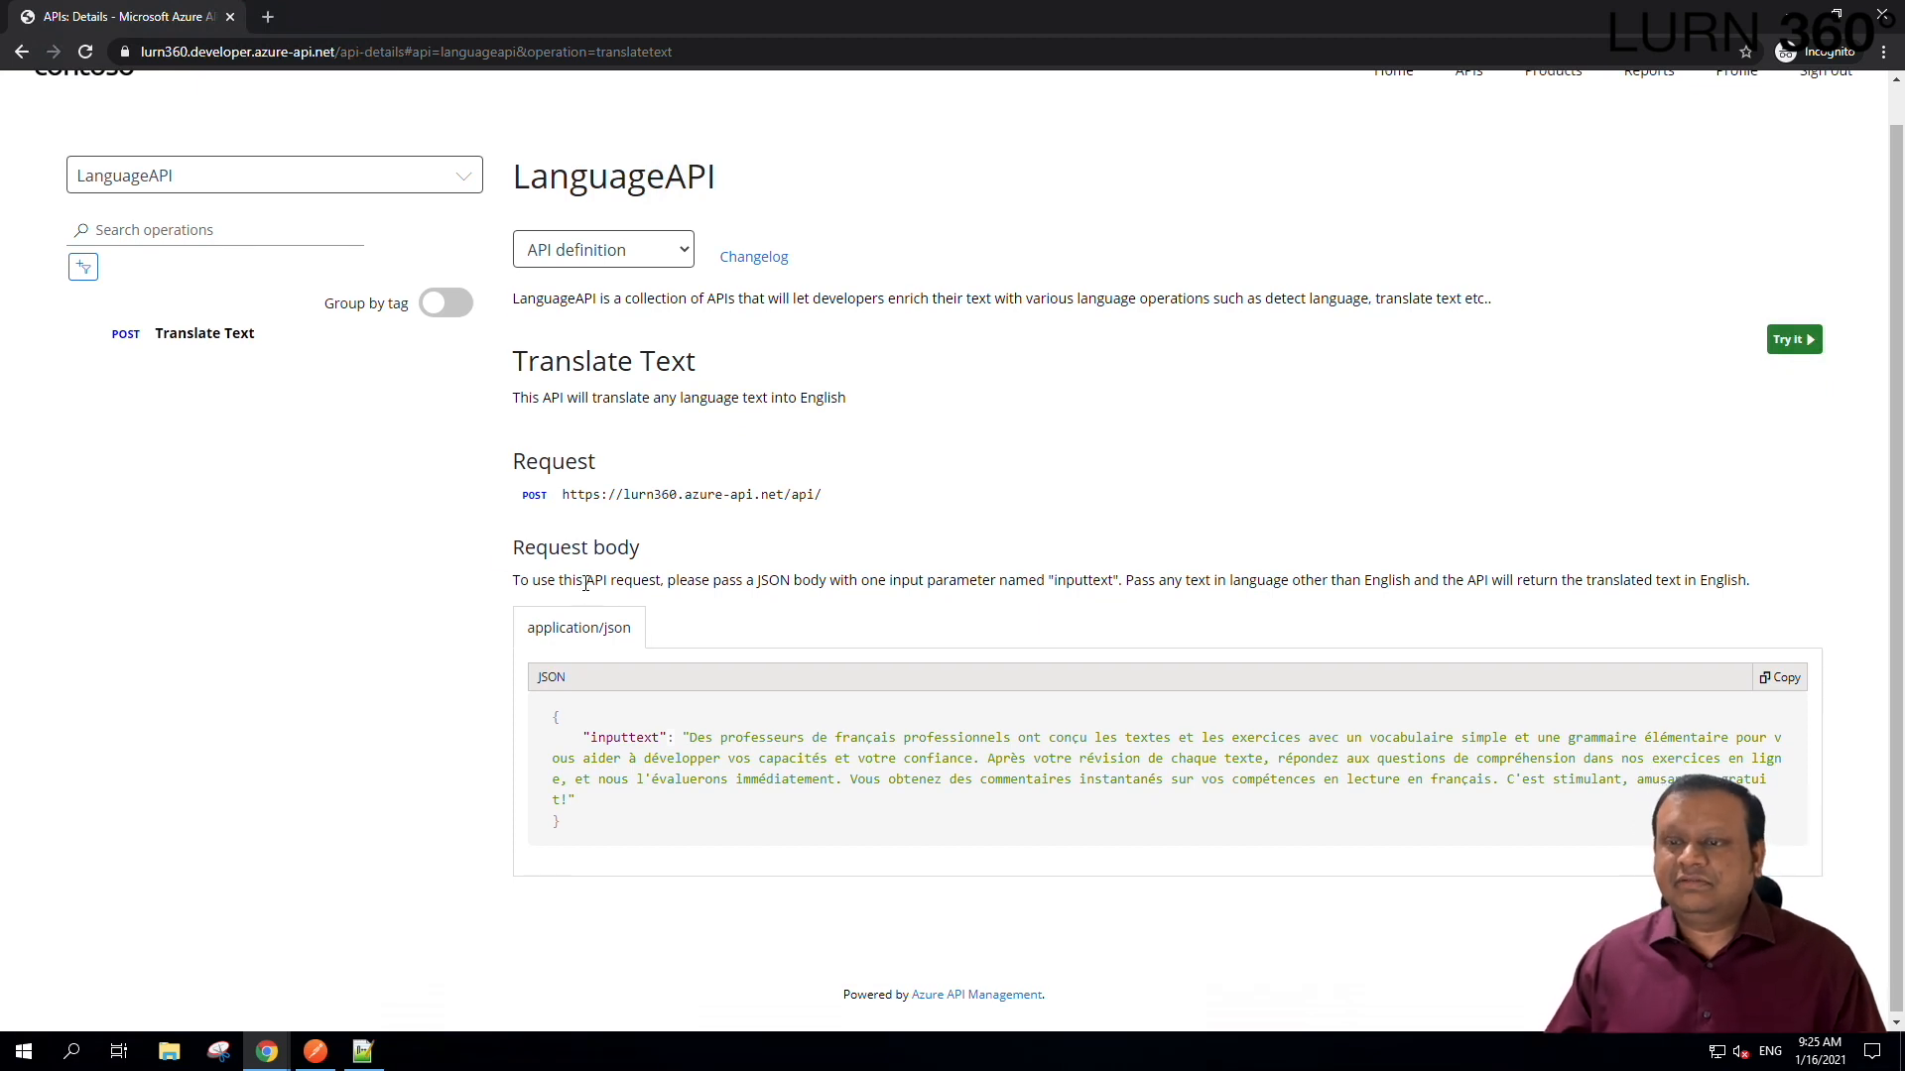
{"action": "left_click_drag", "start_coordinate": [1752, 585], "coordinate": [538, 583]}
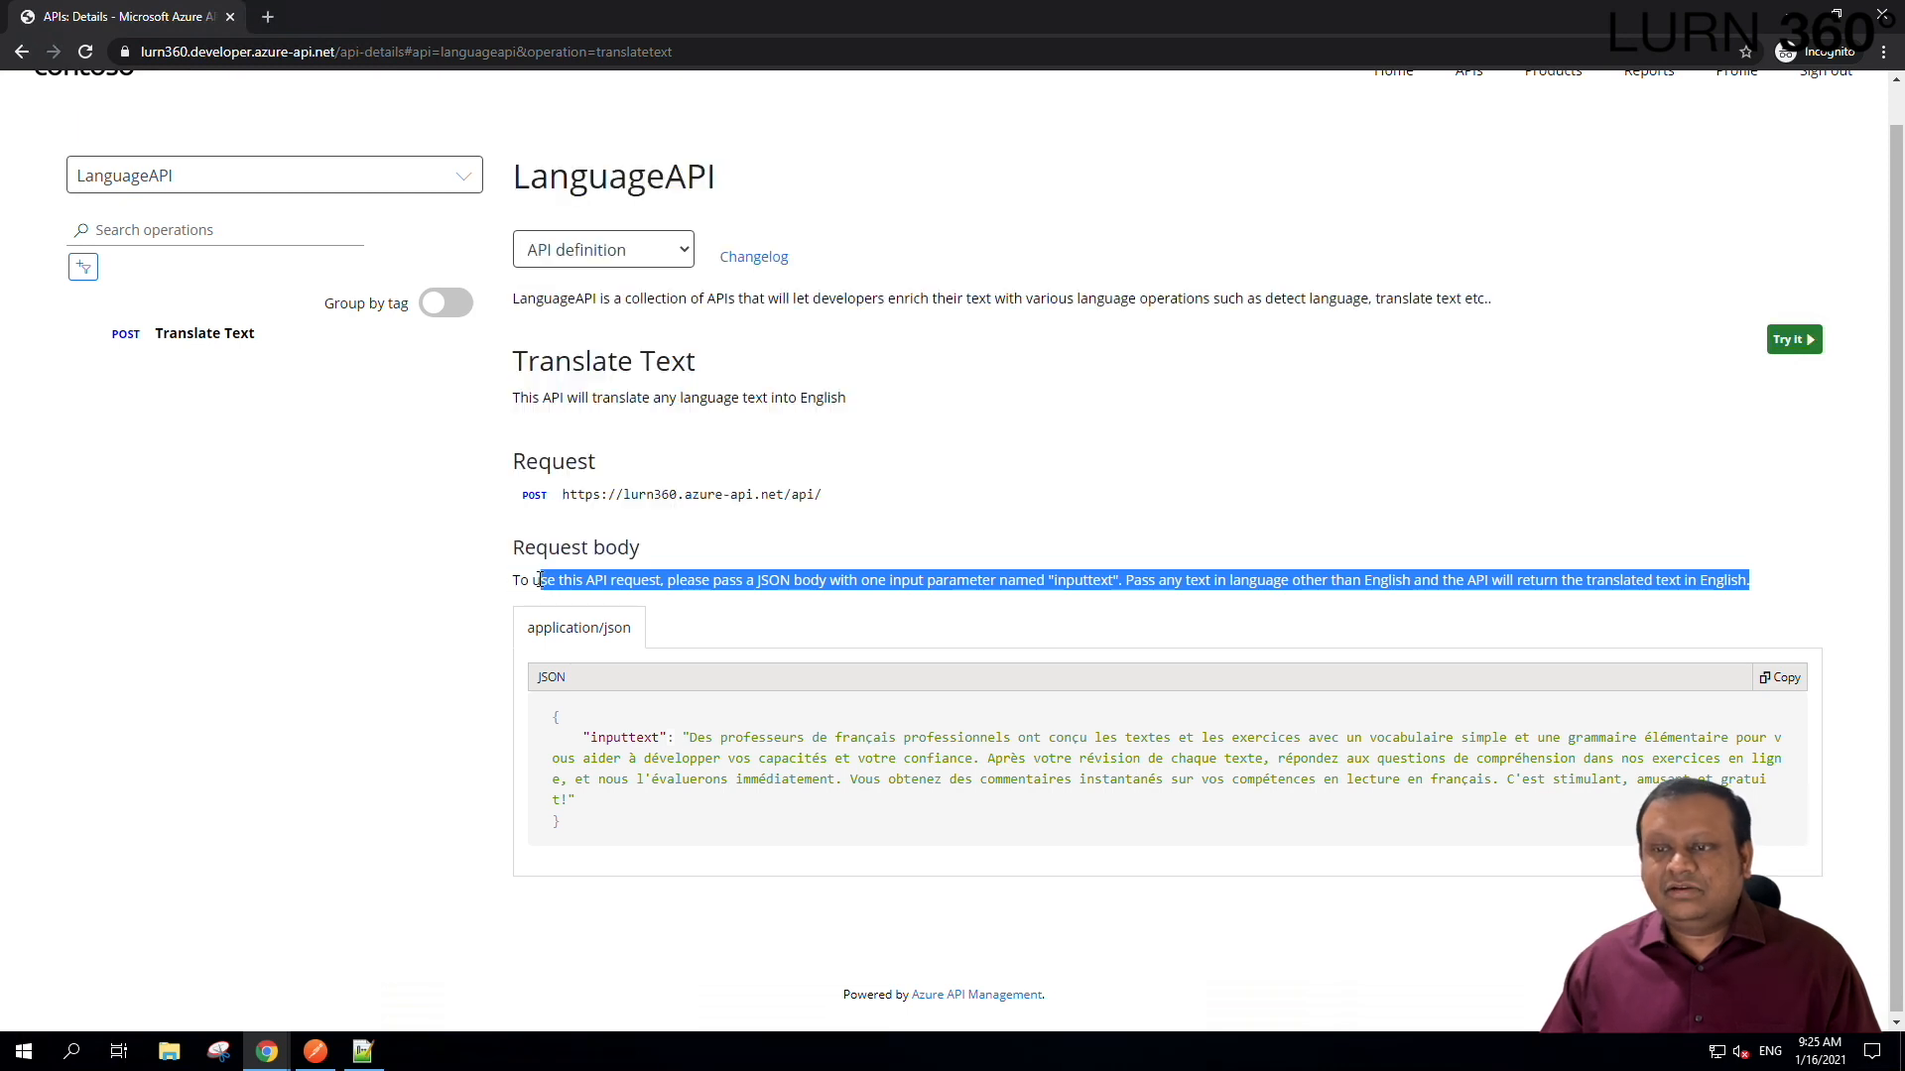
{"action": "left_click", "coordinate": [539, 580]}
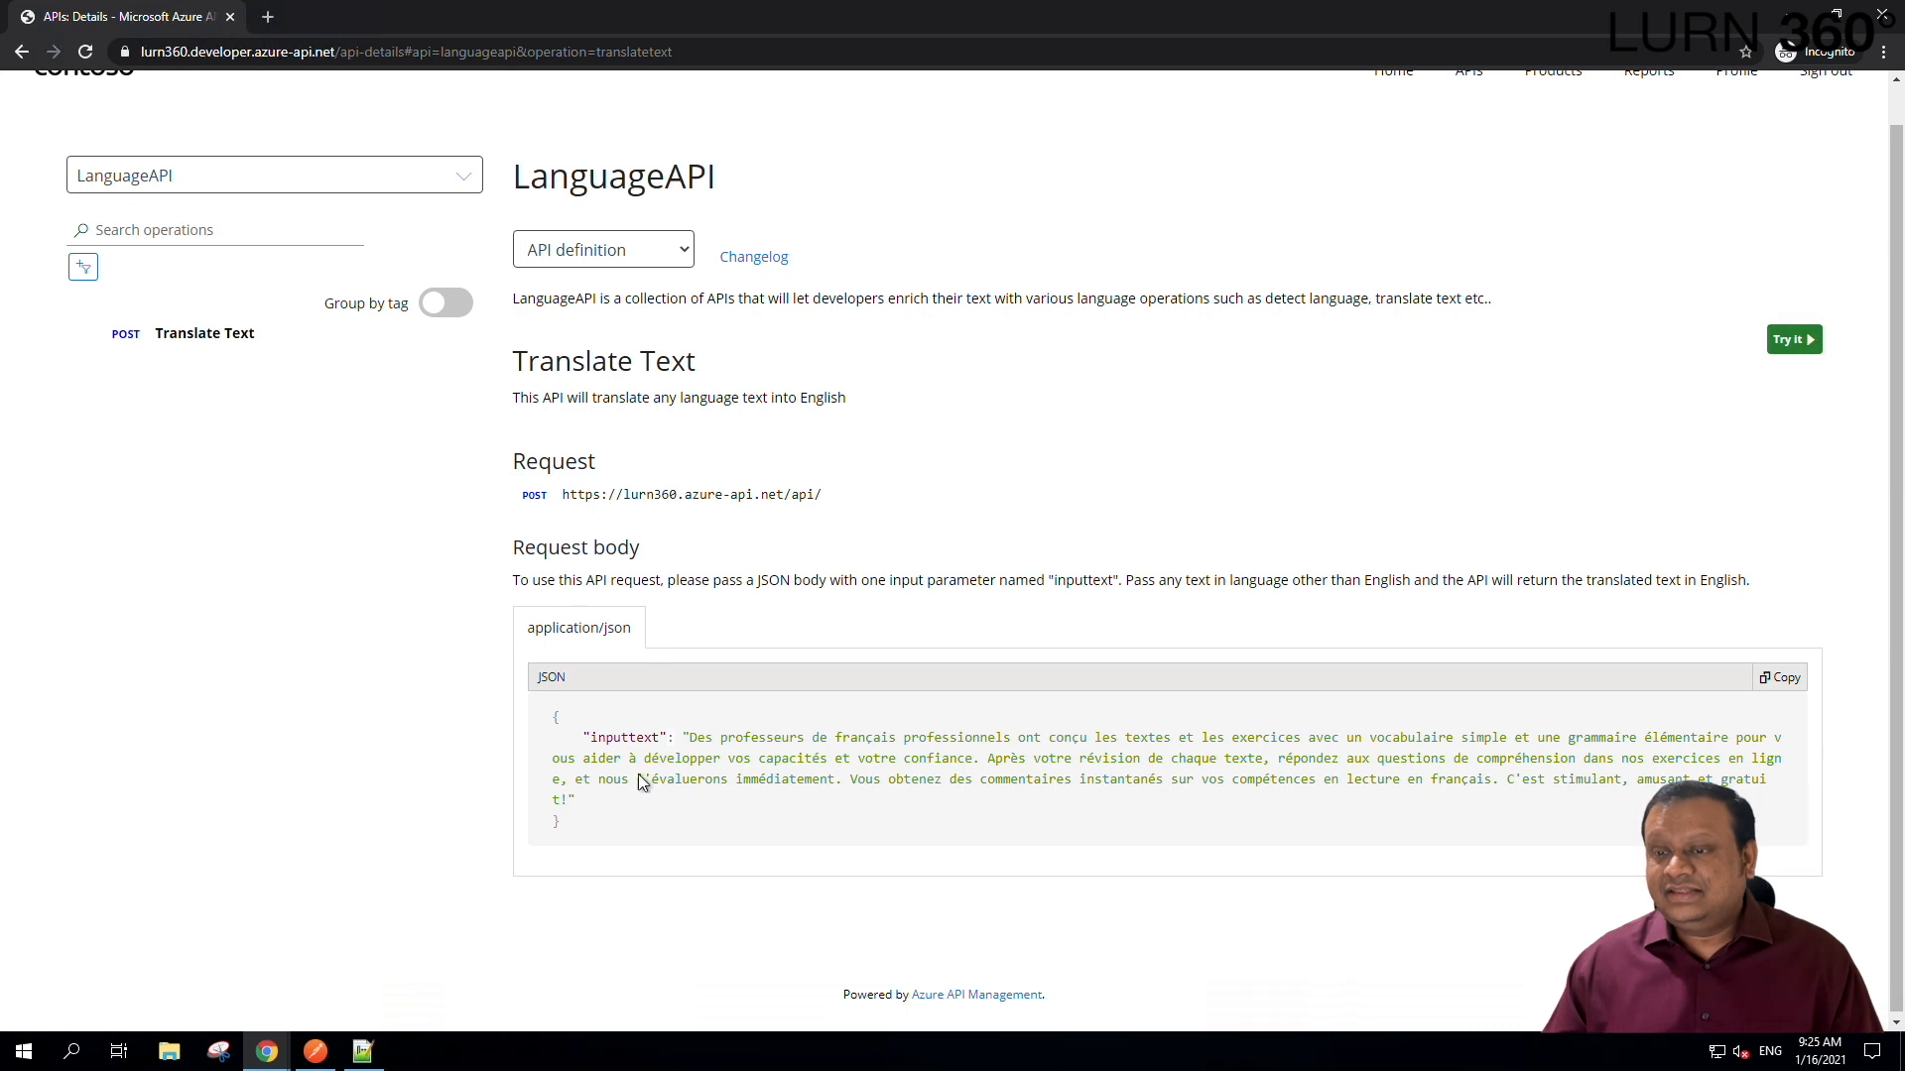
{"action": "left_click_drag", "start_coordinate": [573, 827], "coordinate": [549, 721]}
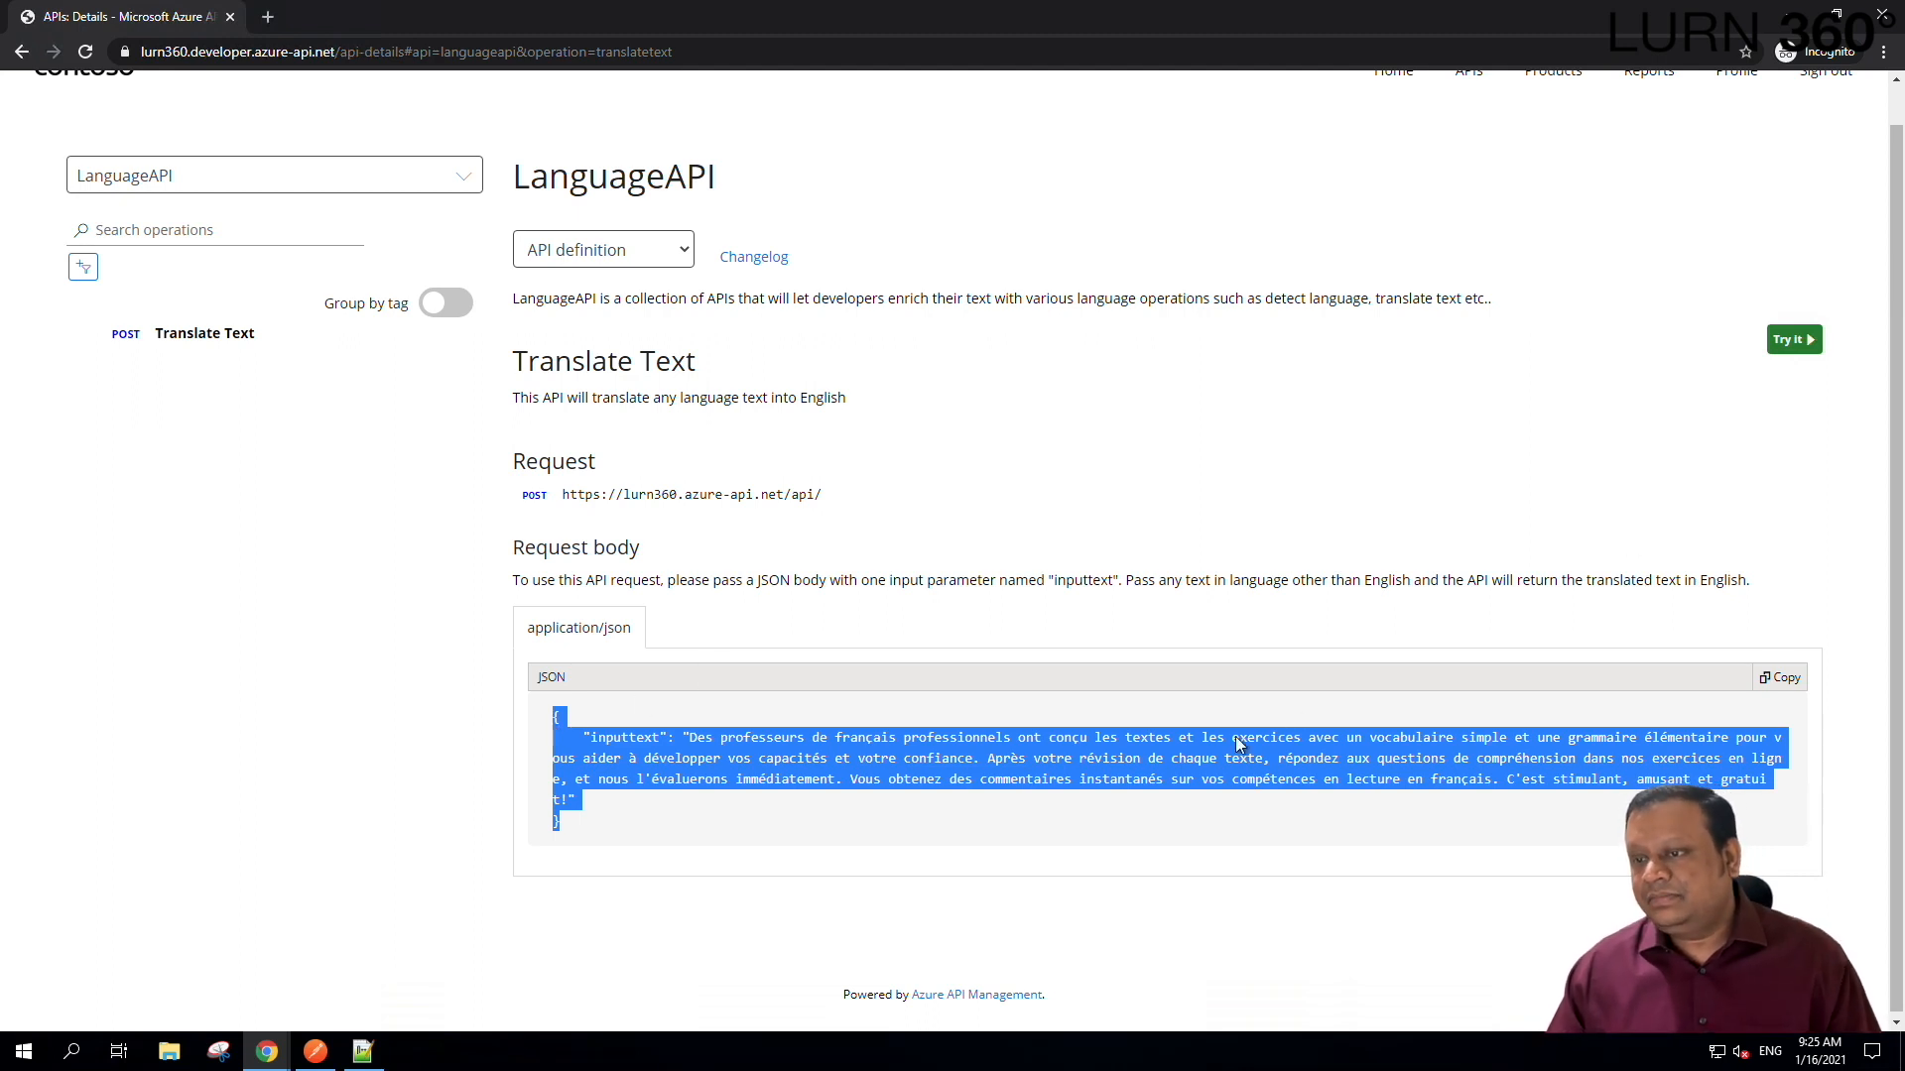
{"action": "left_click", "coordinate": [1165, 753]}
{"action": "scroll", "coordinate": [833, 703], "scroll_direction": "down", "scroll_amount": 1}
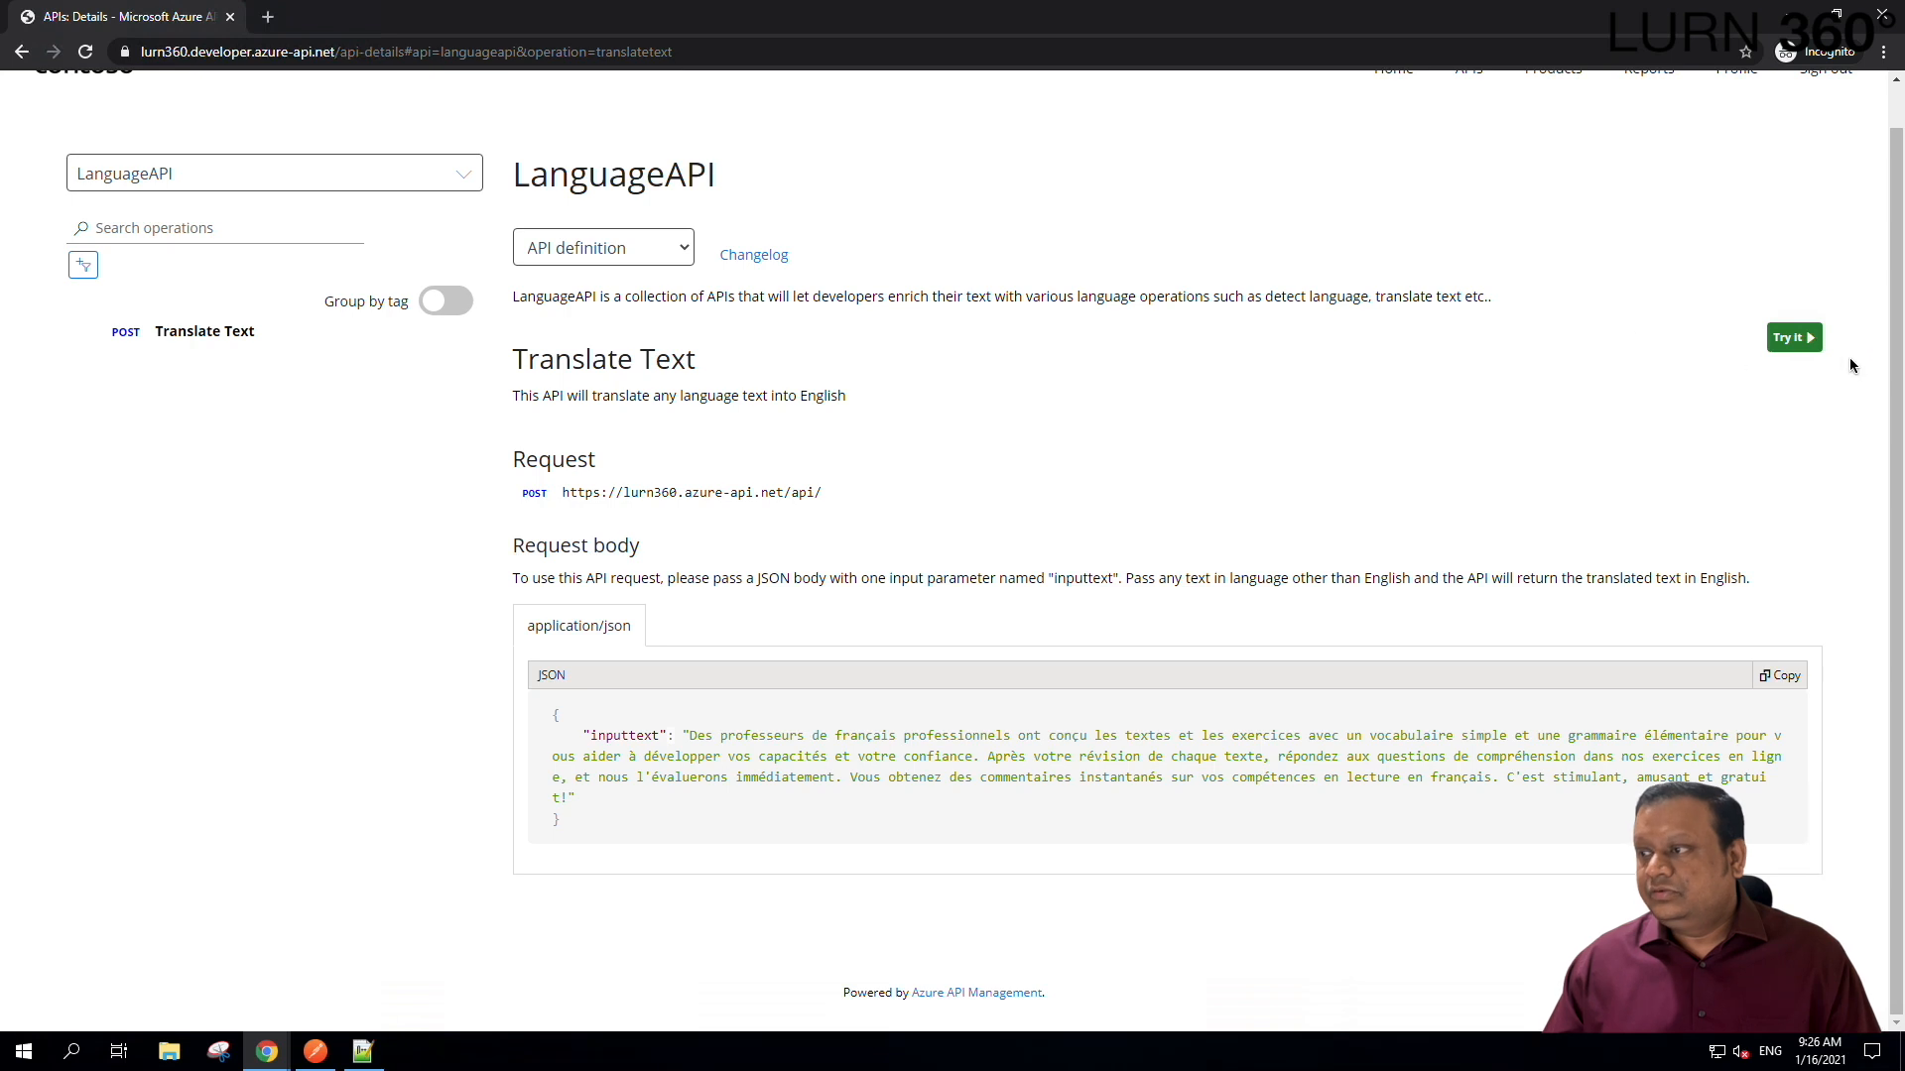
{"action": "left_click", "coordinate": [1797, 342]}
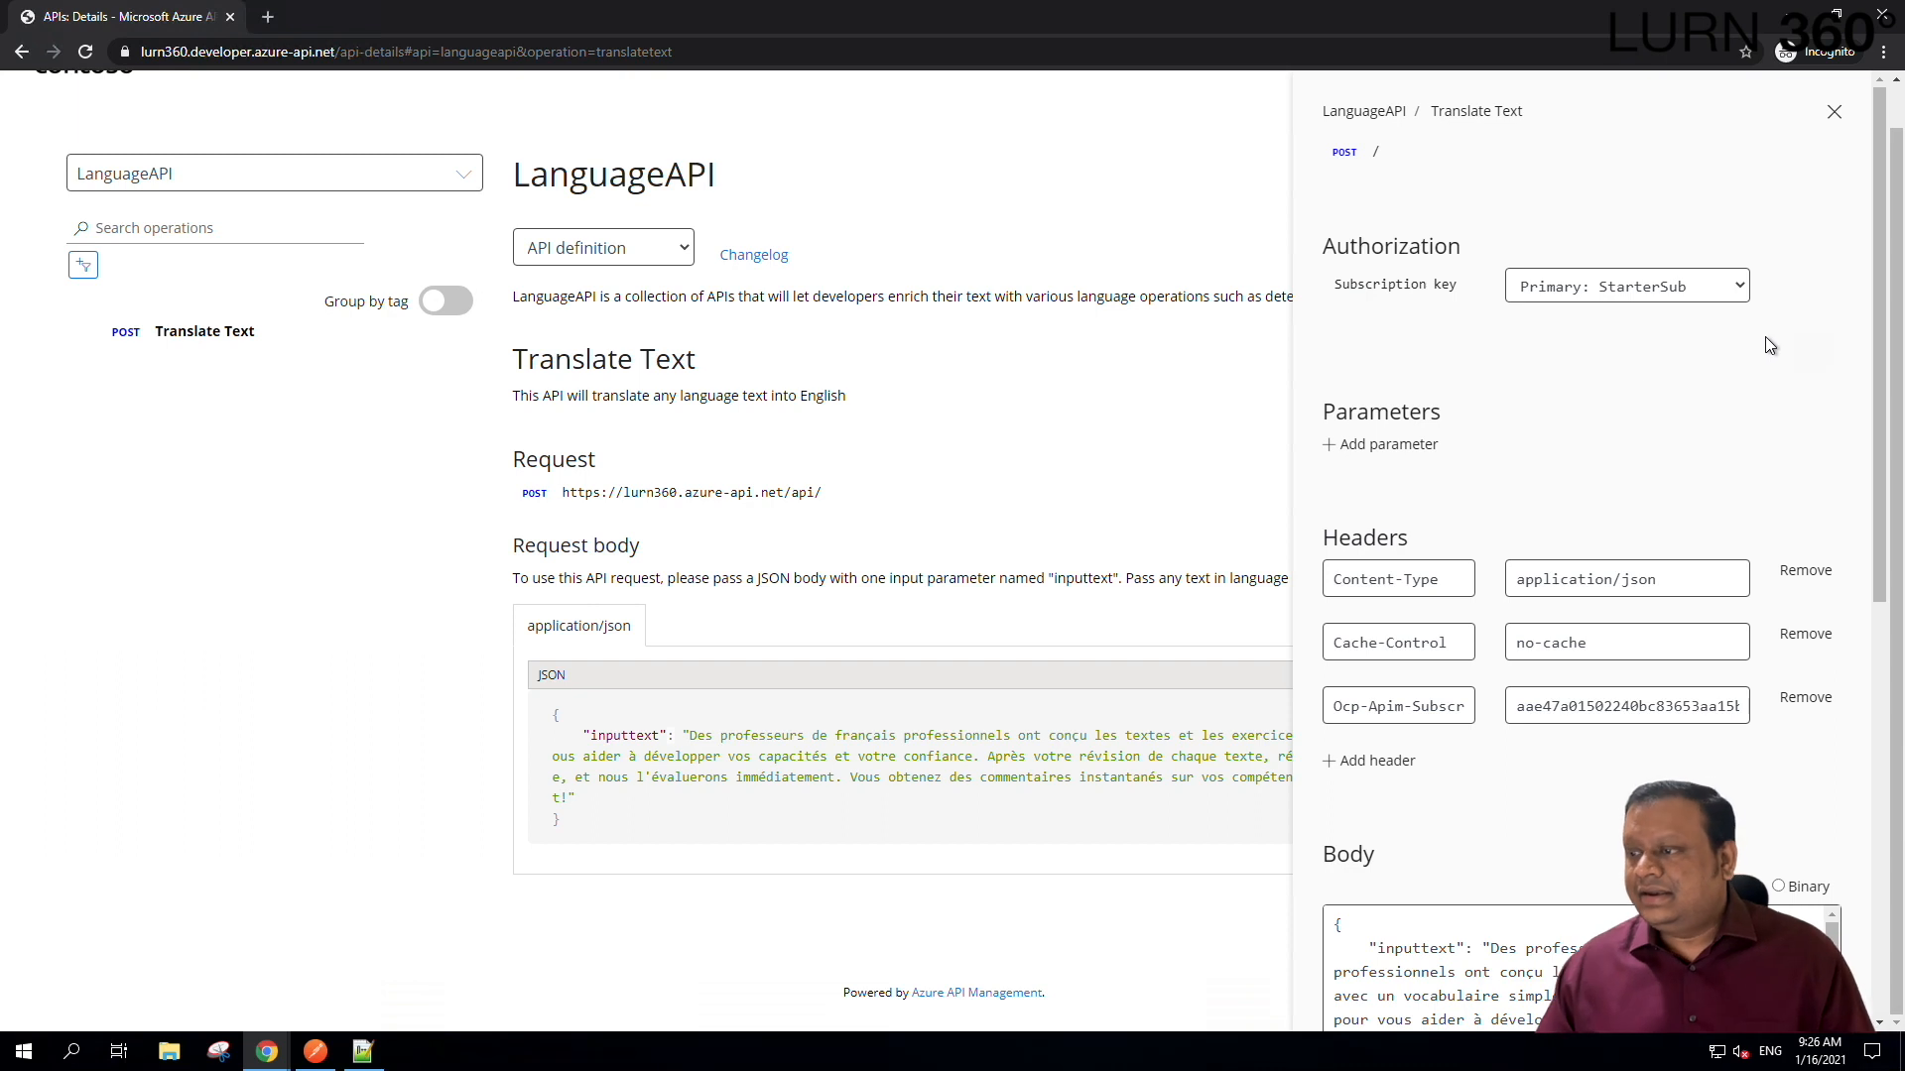
{"action": "left_click_drag", "start_coordinate": [1626, 707], "coordinate": [1493, 712]}
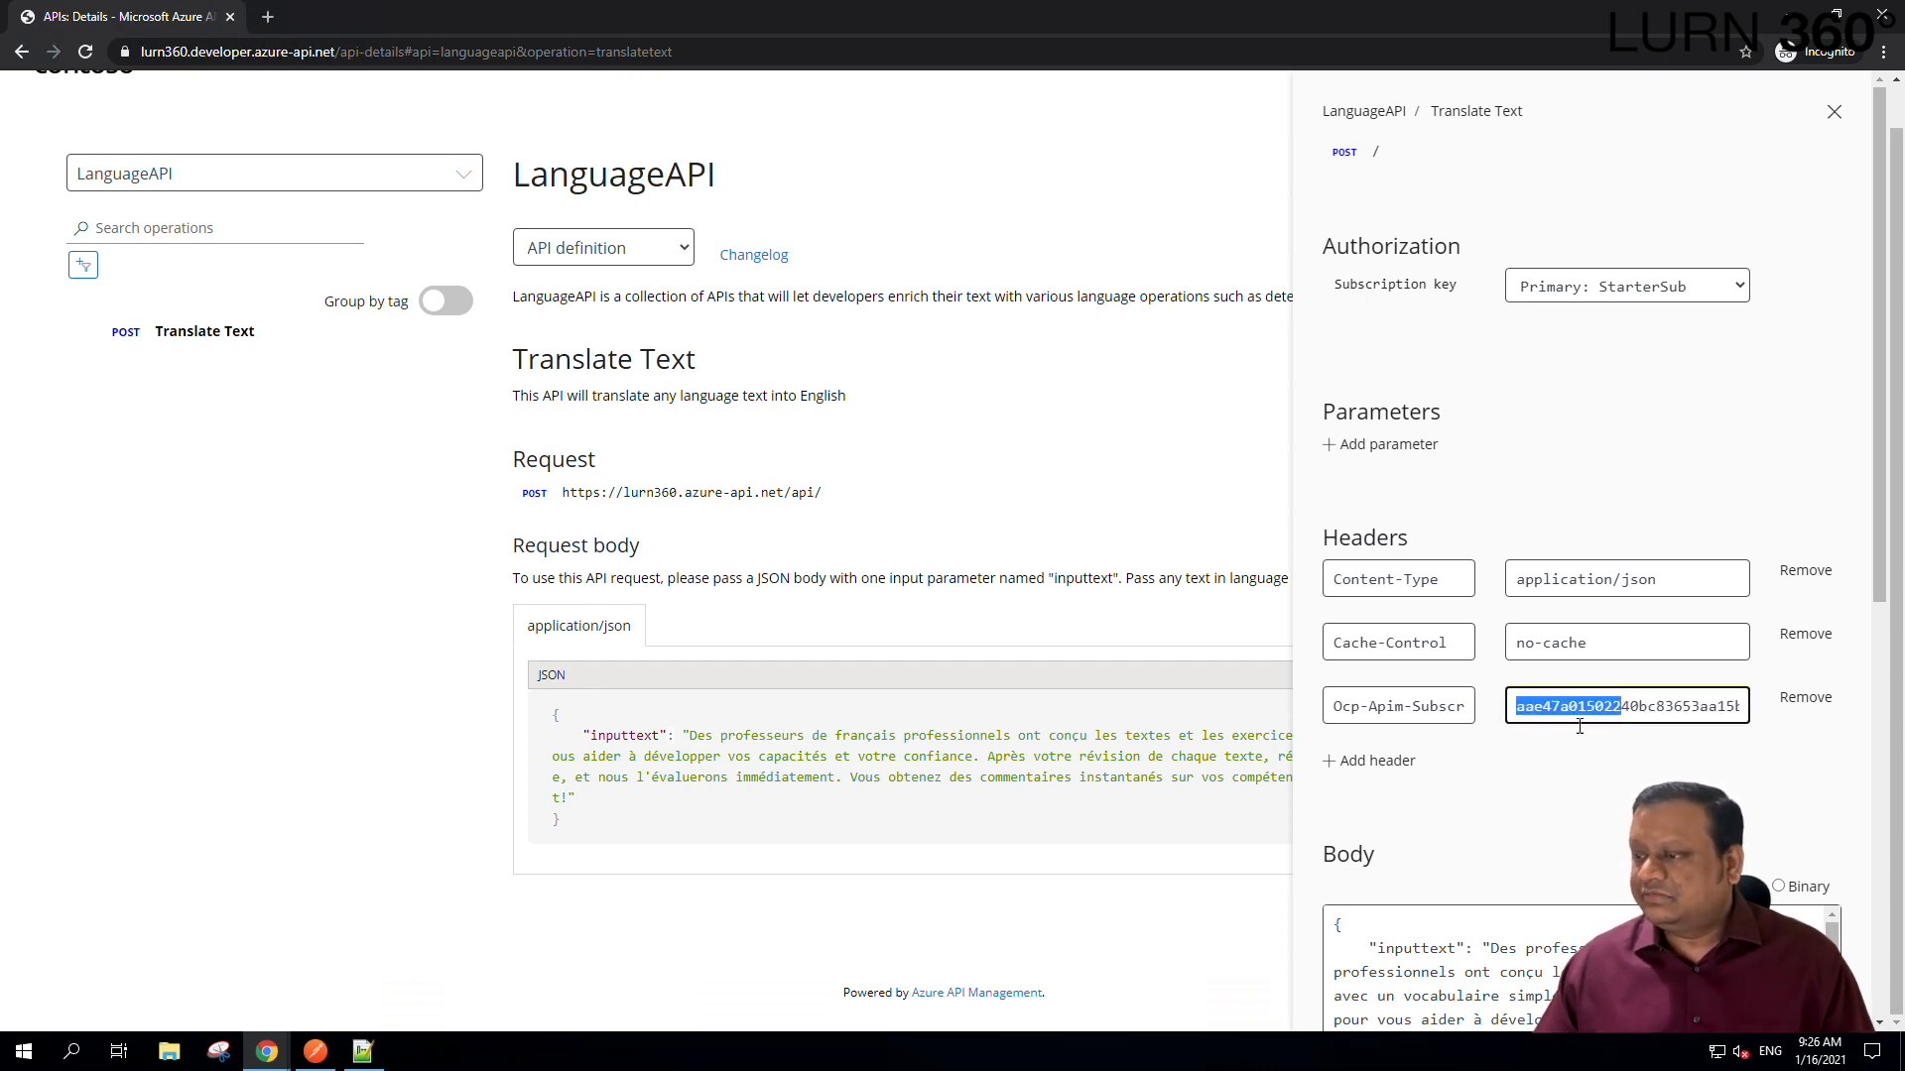
{"action": "left_click", "coordinate": [1833, 113]}
{"action": "scroll", "coordinate": [1760, 225], "scroll_direction": "up", "scroll_amount": 1}
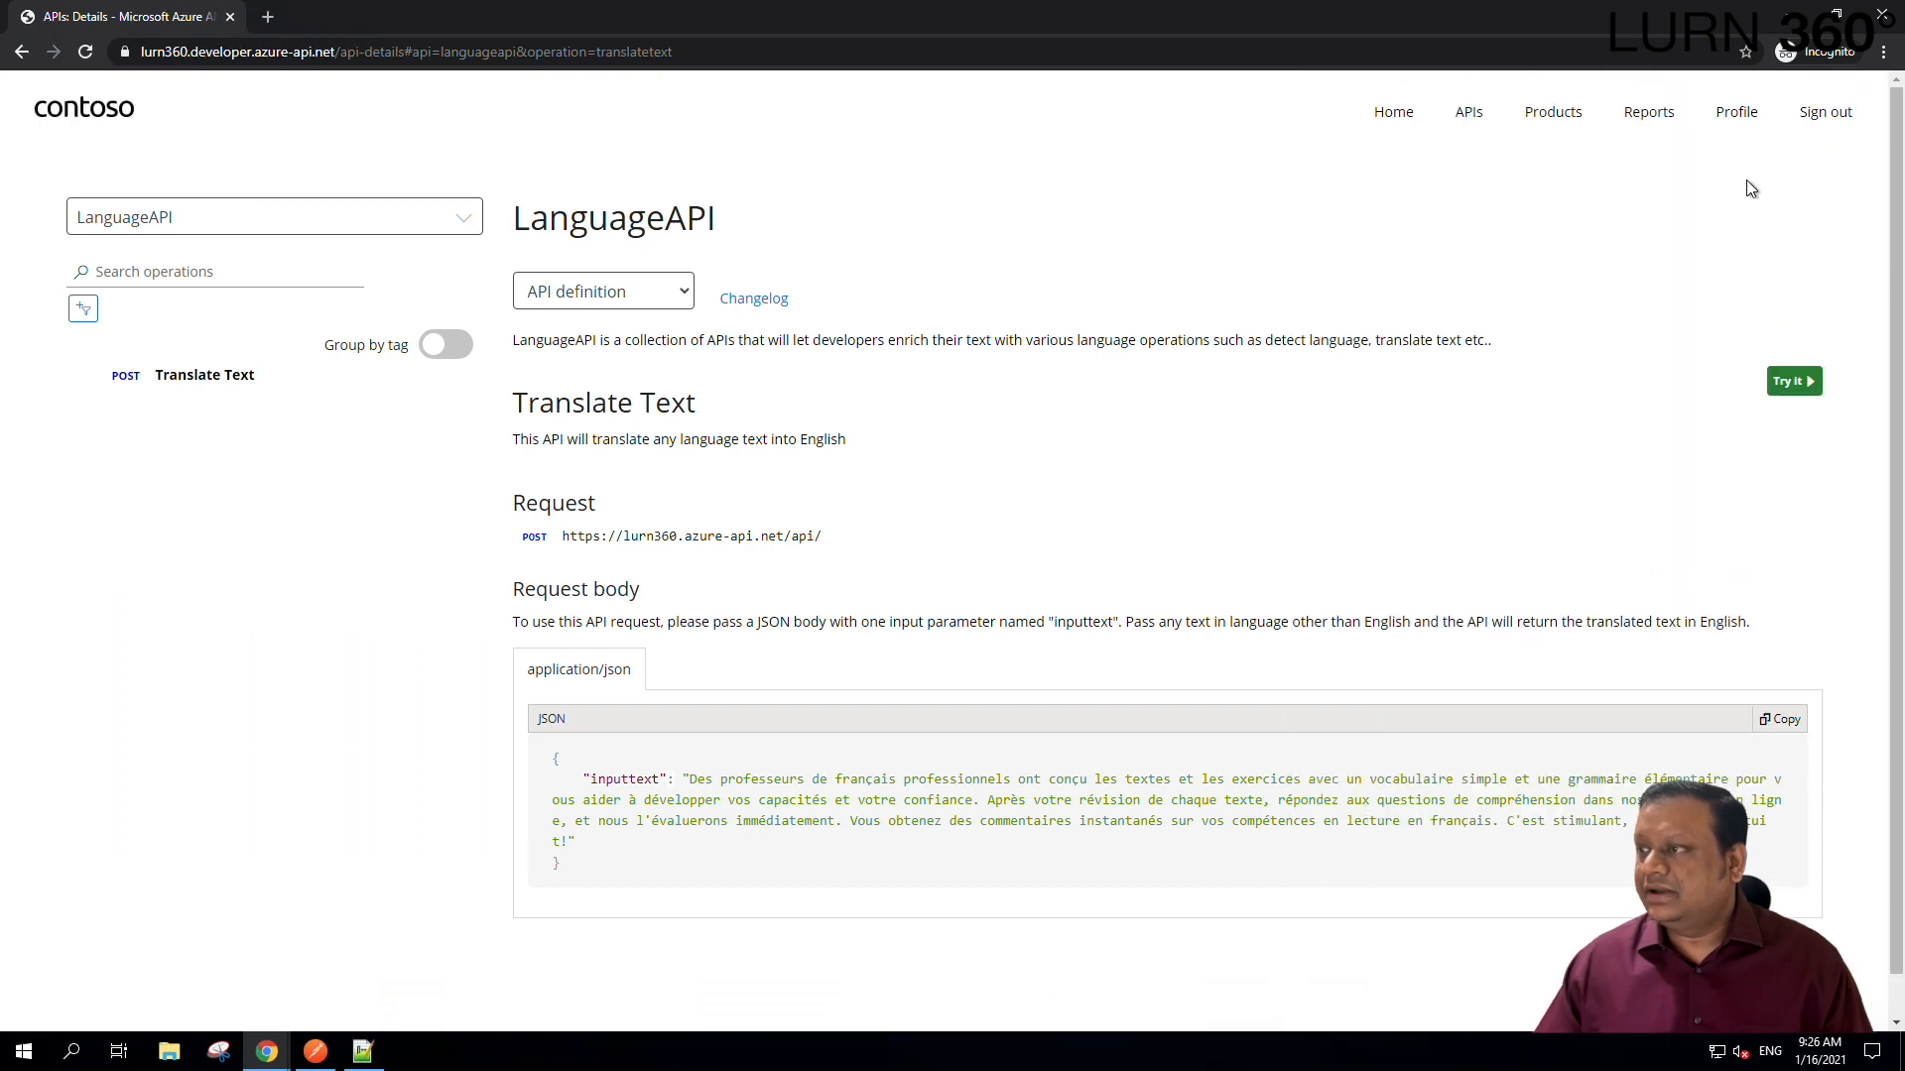
Check the StarterSub subscription keys on the profile, then reopen the LanguageAPI documentation
{"action": "left_click", "coordinate": [1736, 114]}
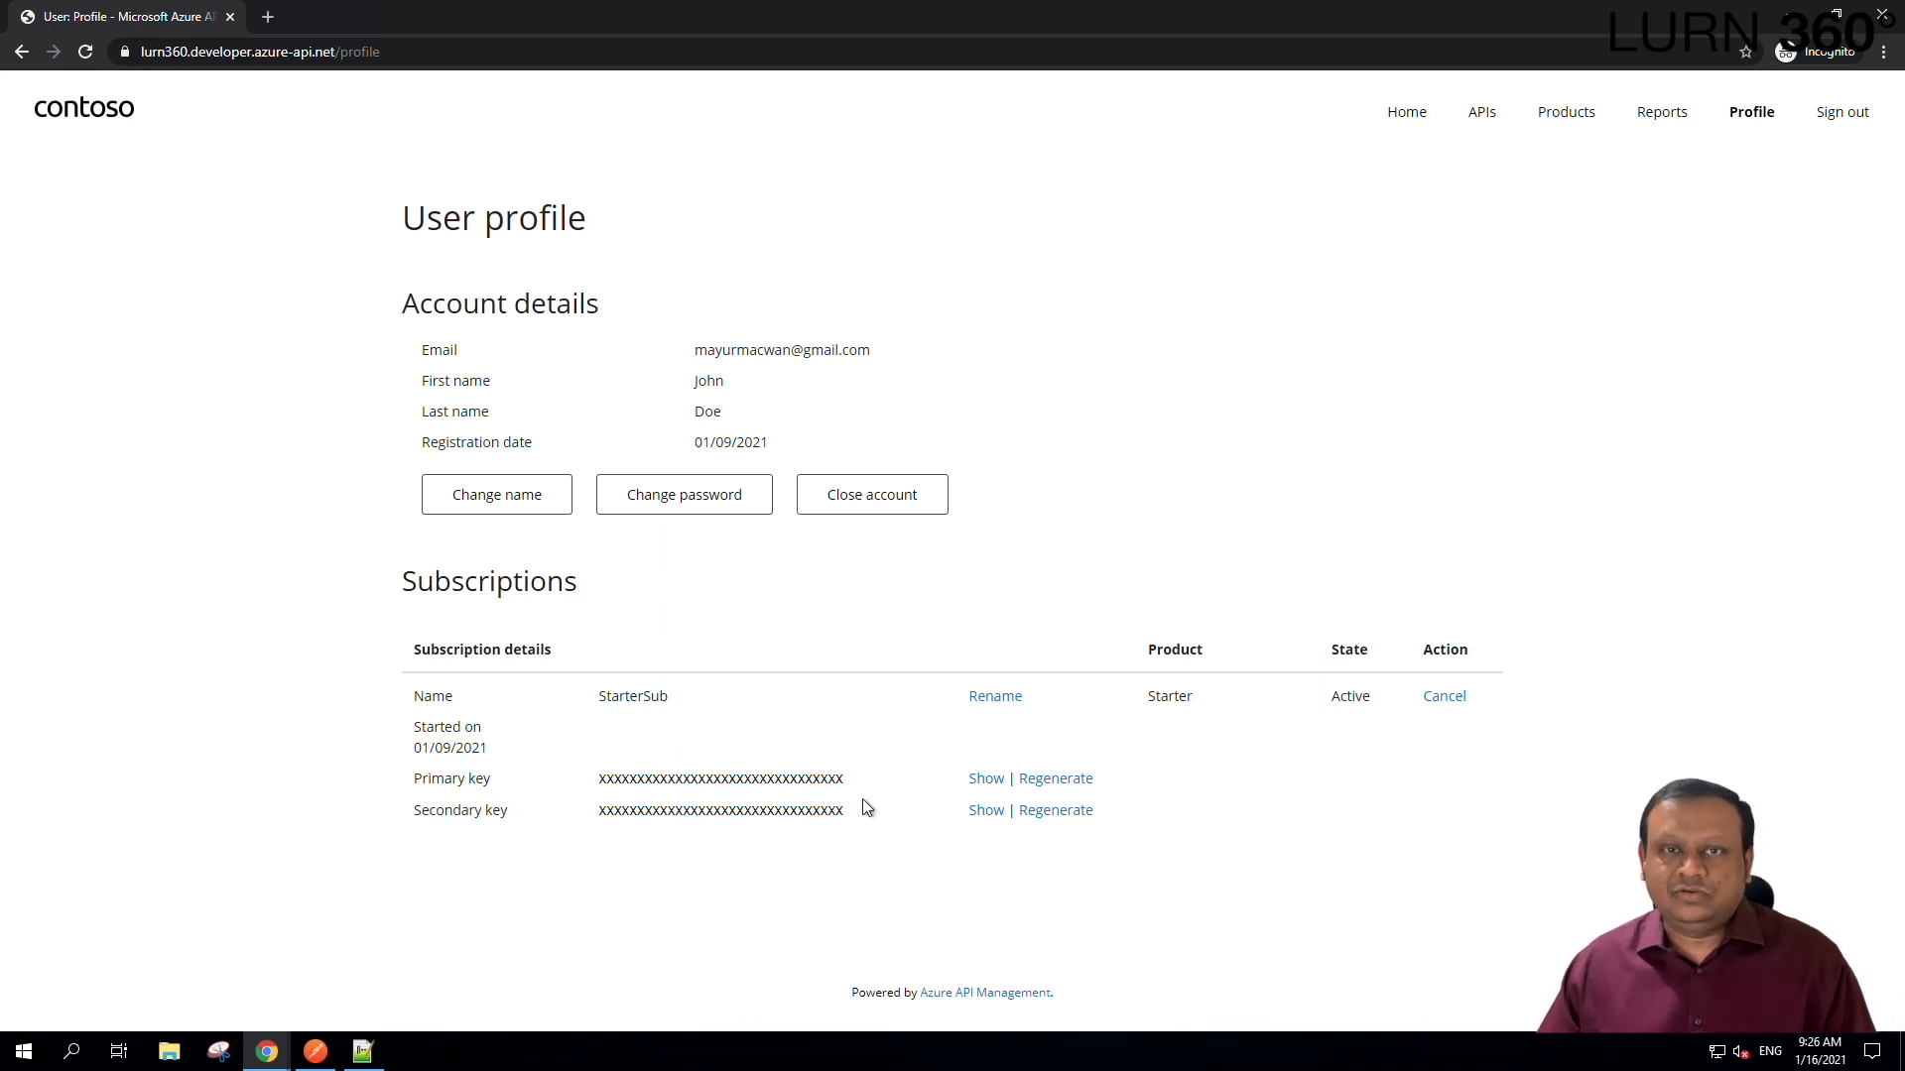
{"action": "left_click", "coordinate": [1409, 115]}
{"action": "left_click", "coordinate": [1484, 117]}
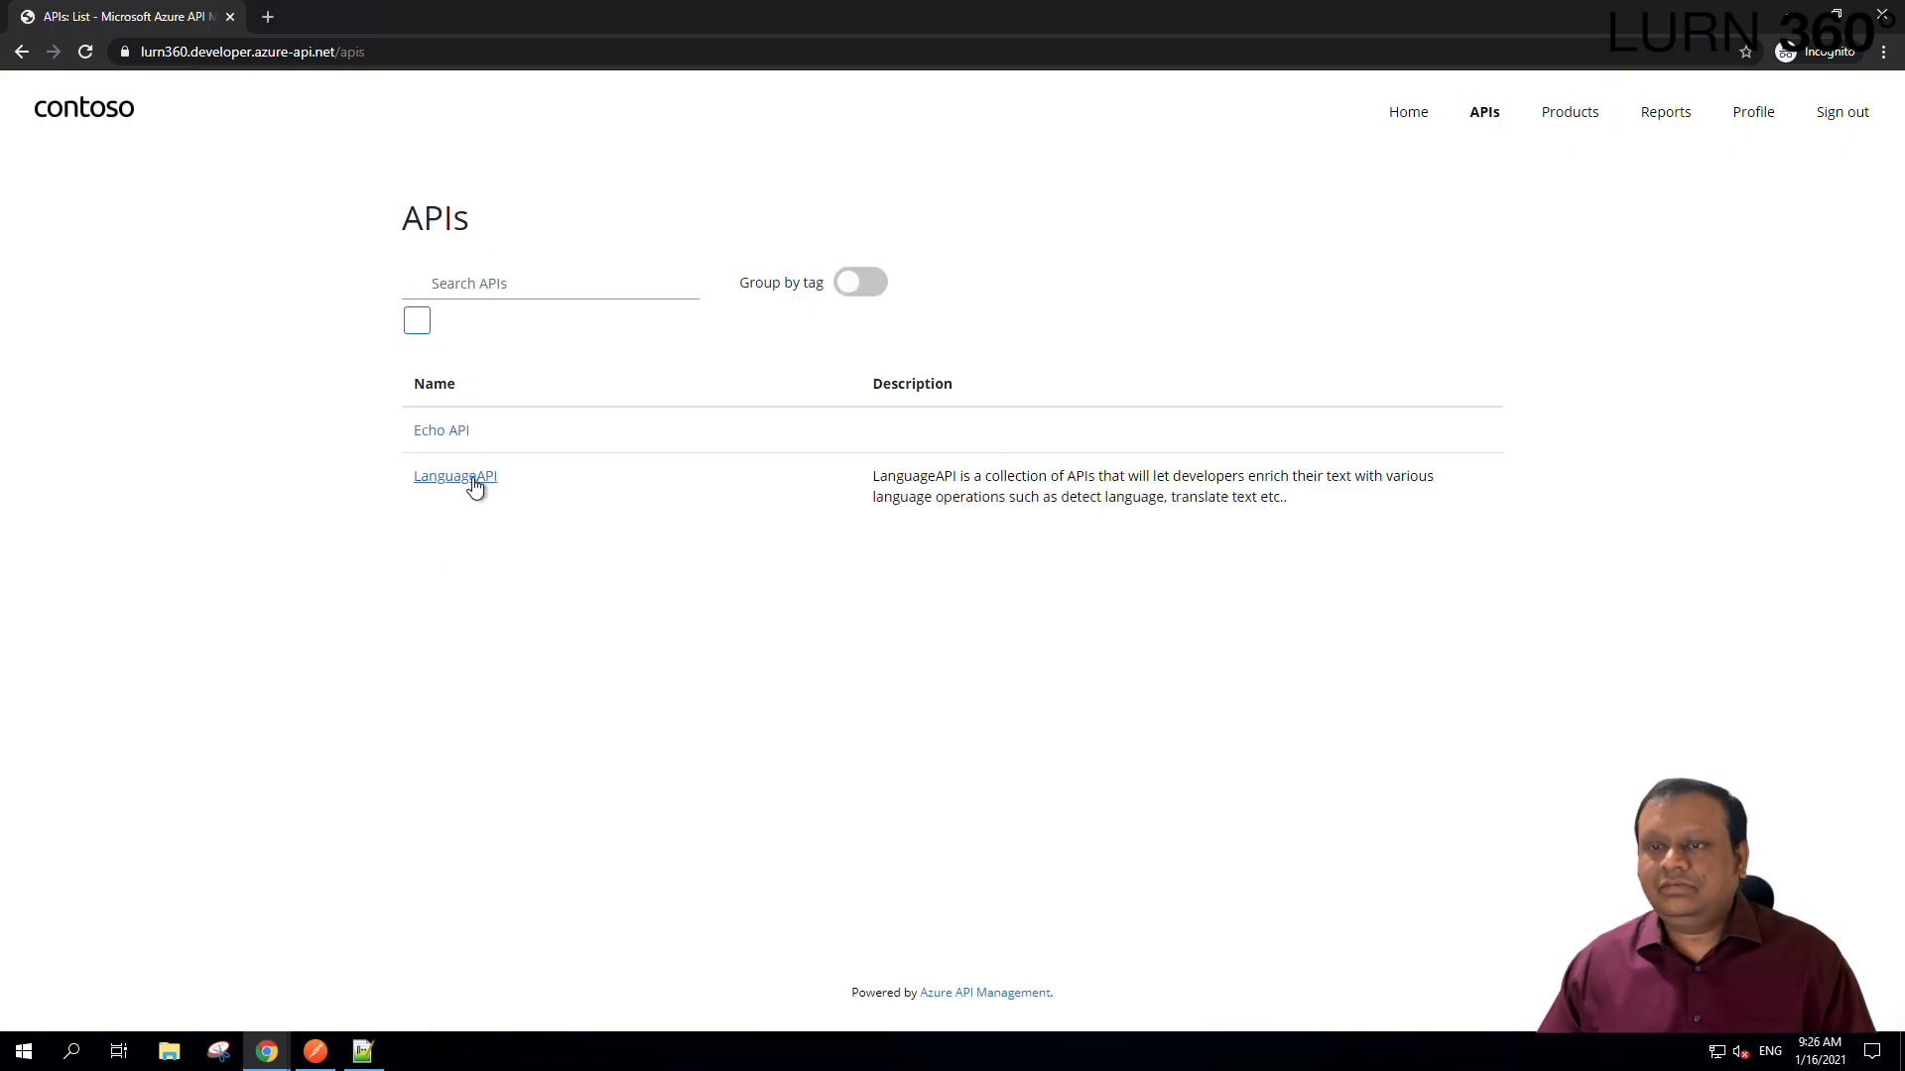
{"action": "left_click", "coordinate": [474, 484]}
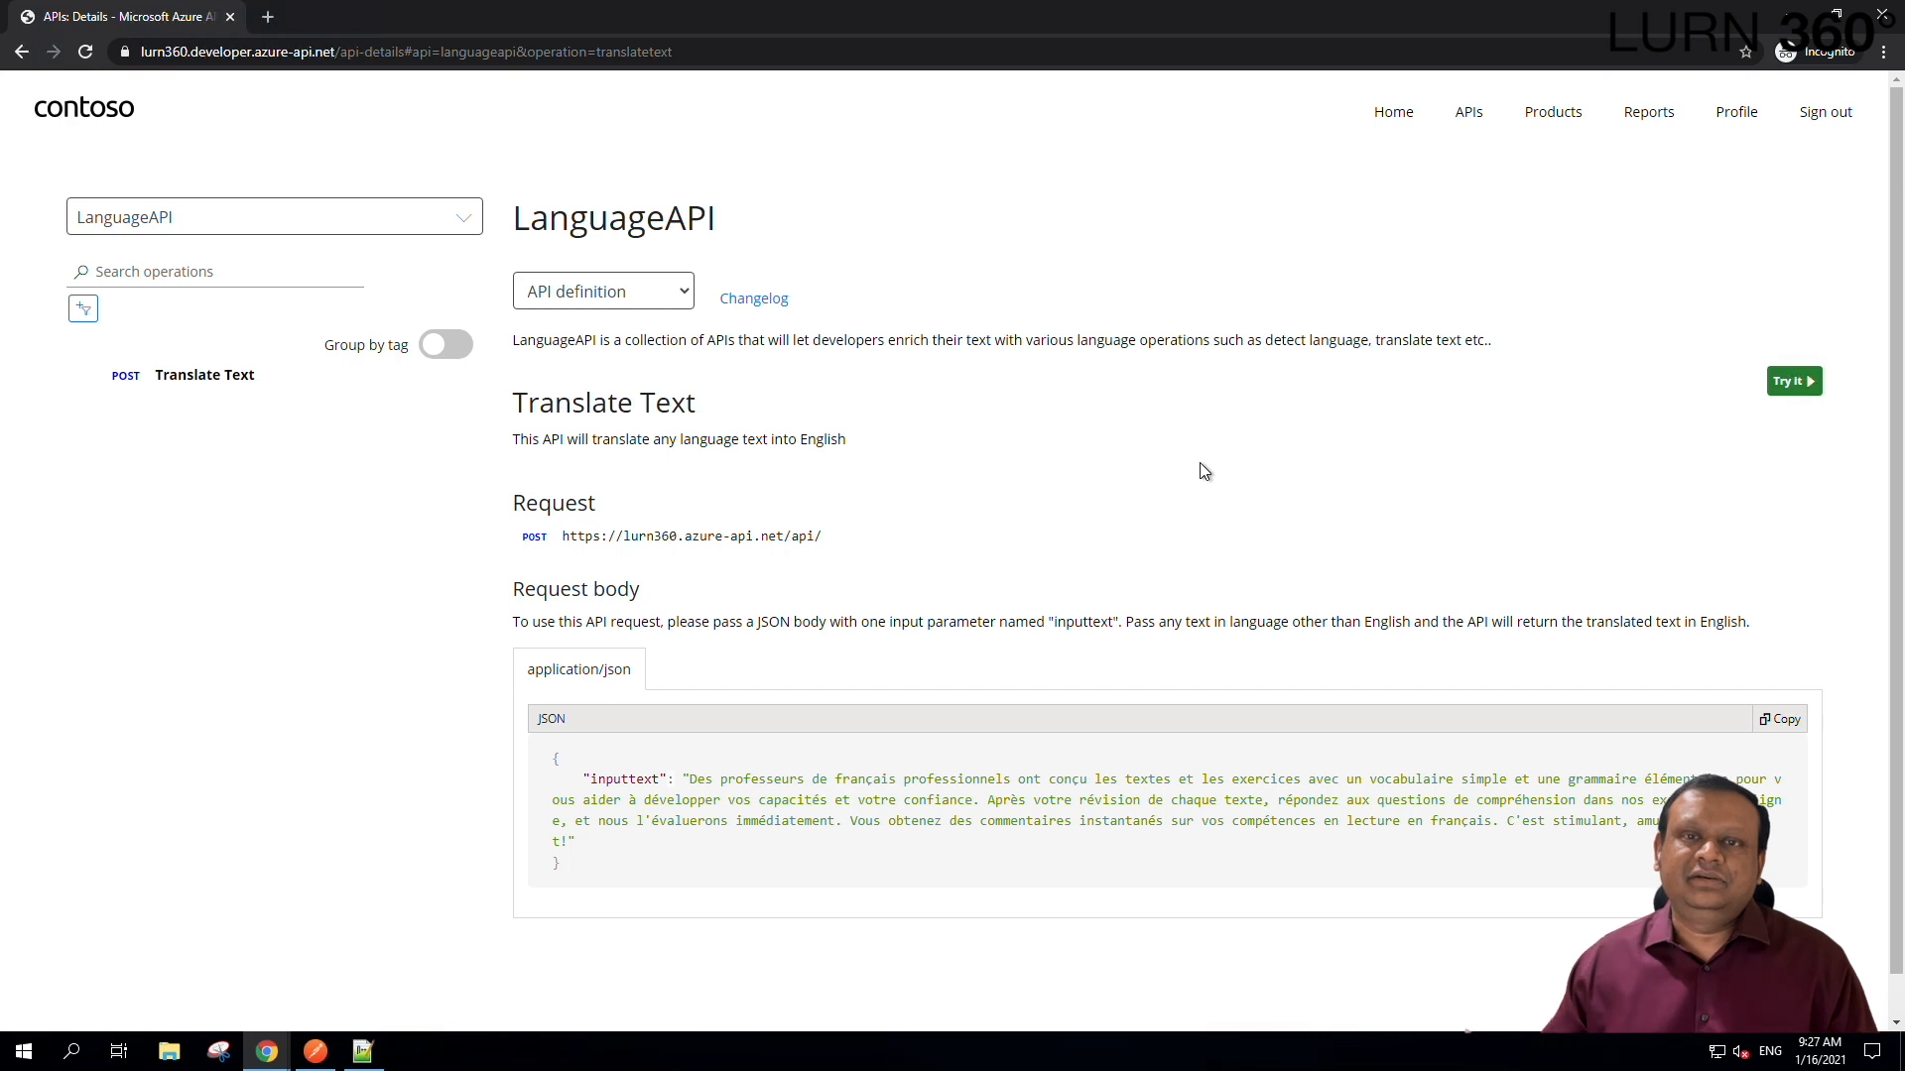
Open the Translate Text test console and review the subscription key and French body text
{"action": "left_click", "coordinate": [1785, 381]}
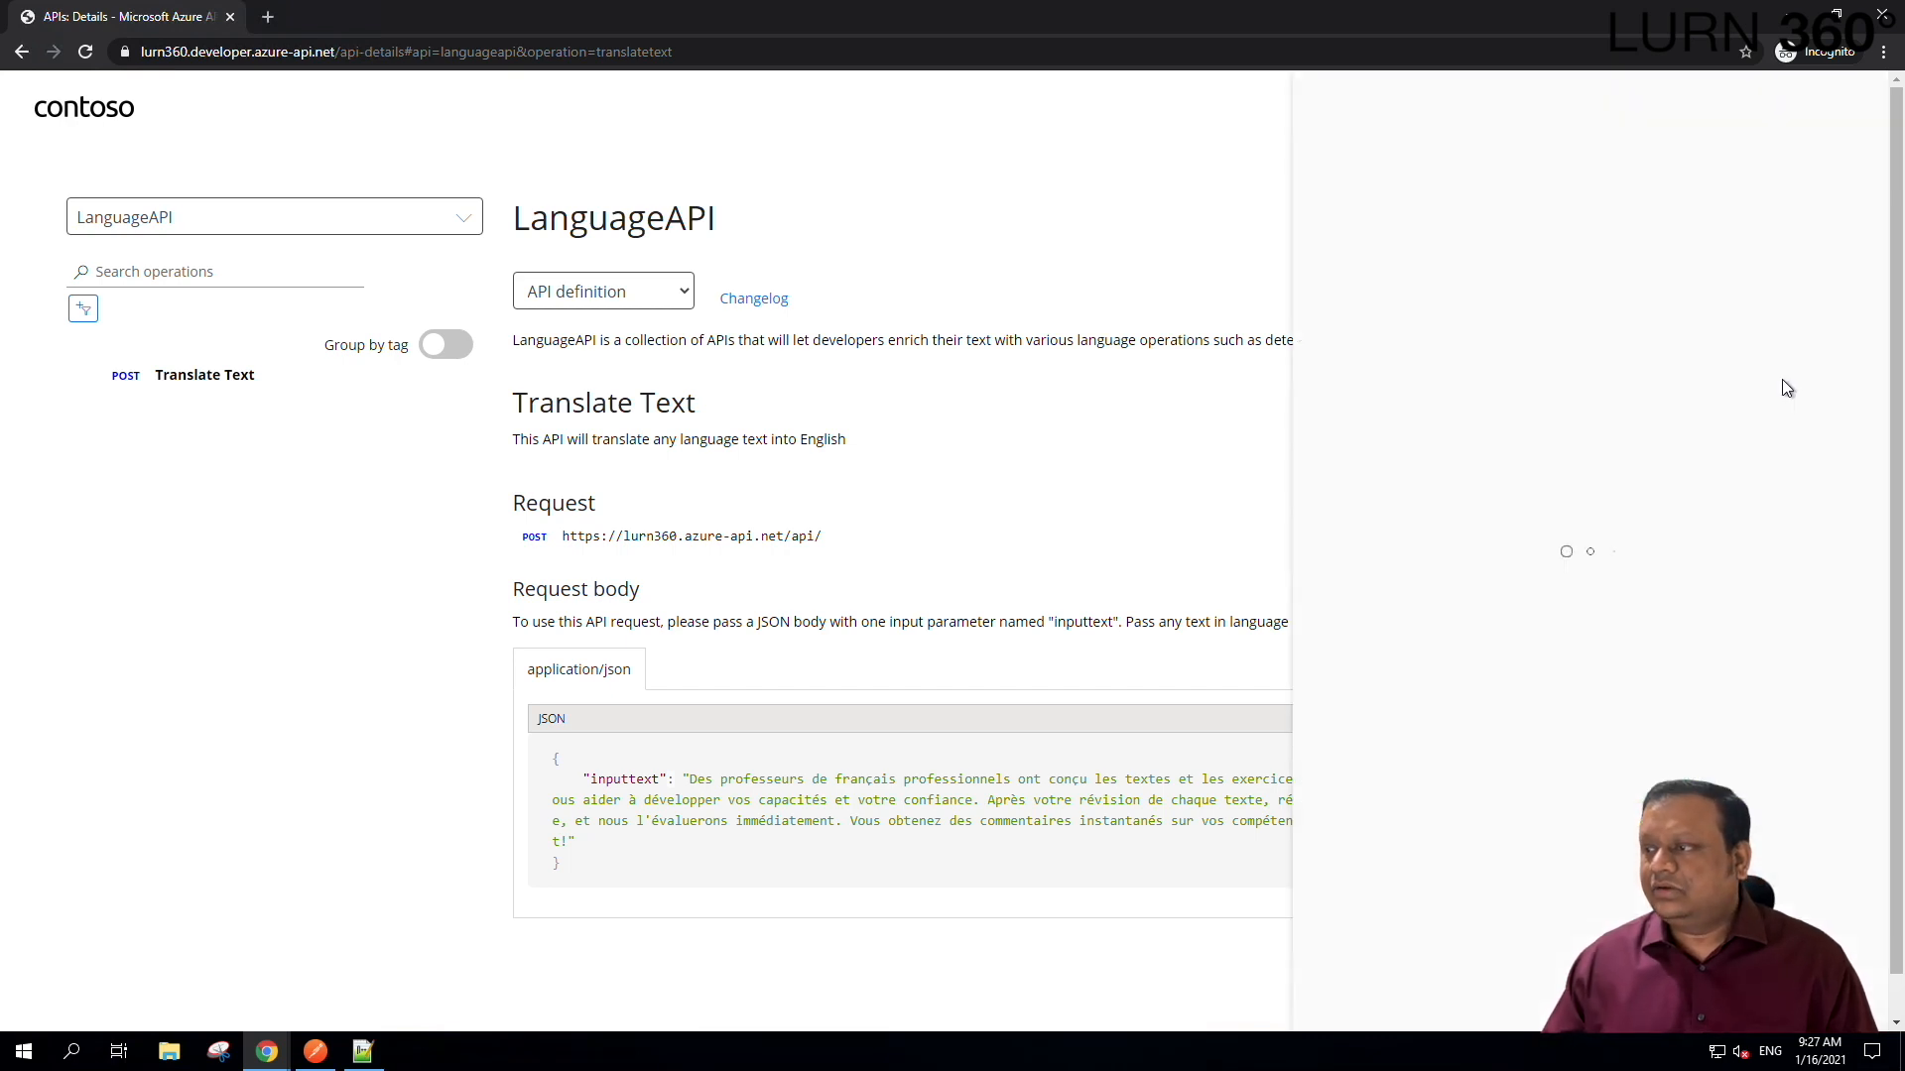
{"action": "left_click_drag", "start_coordinate": [1596, 706], "coordinate": [1685, 692]}
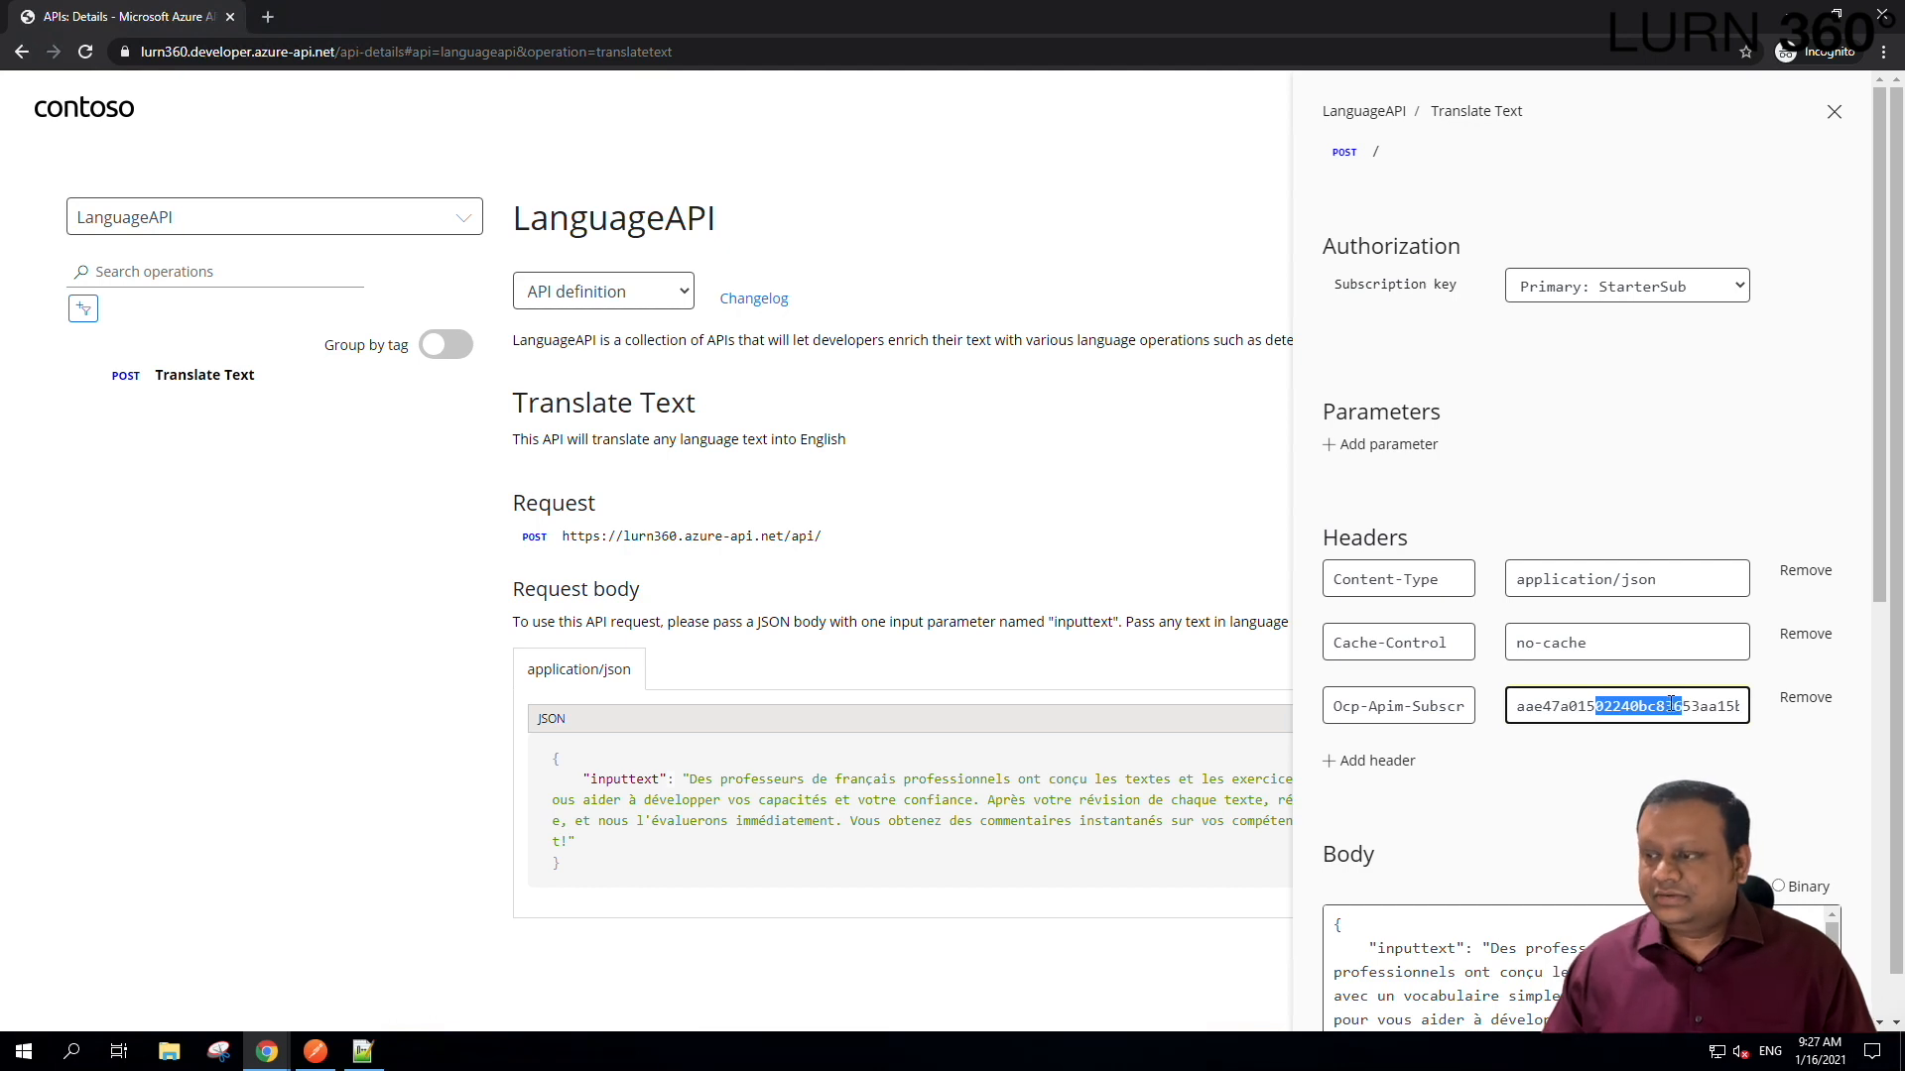
{"action": "scroll", "coordinate": [1671, 704], "scroll_direction": "down", "scroll_amount": 4}
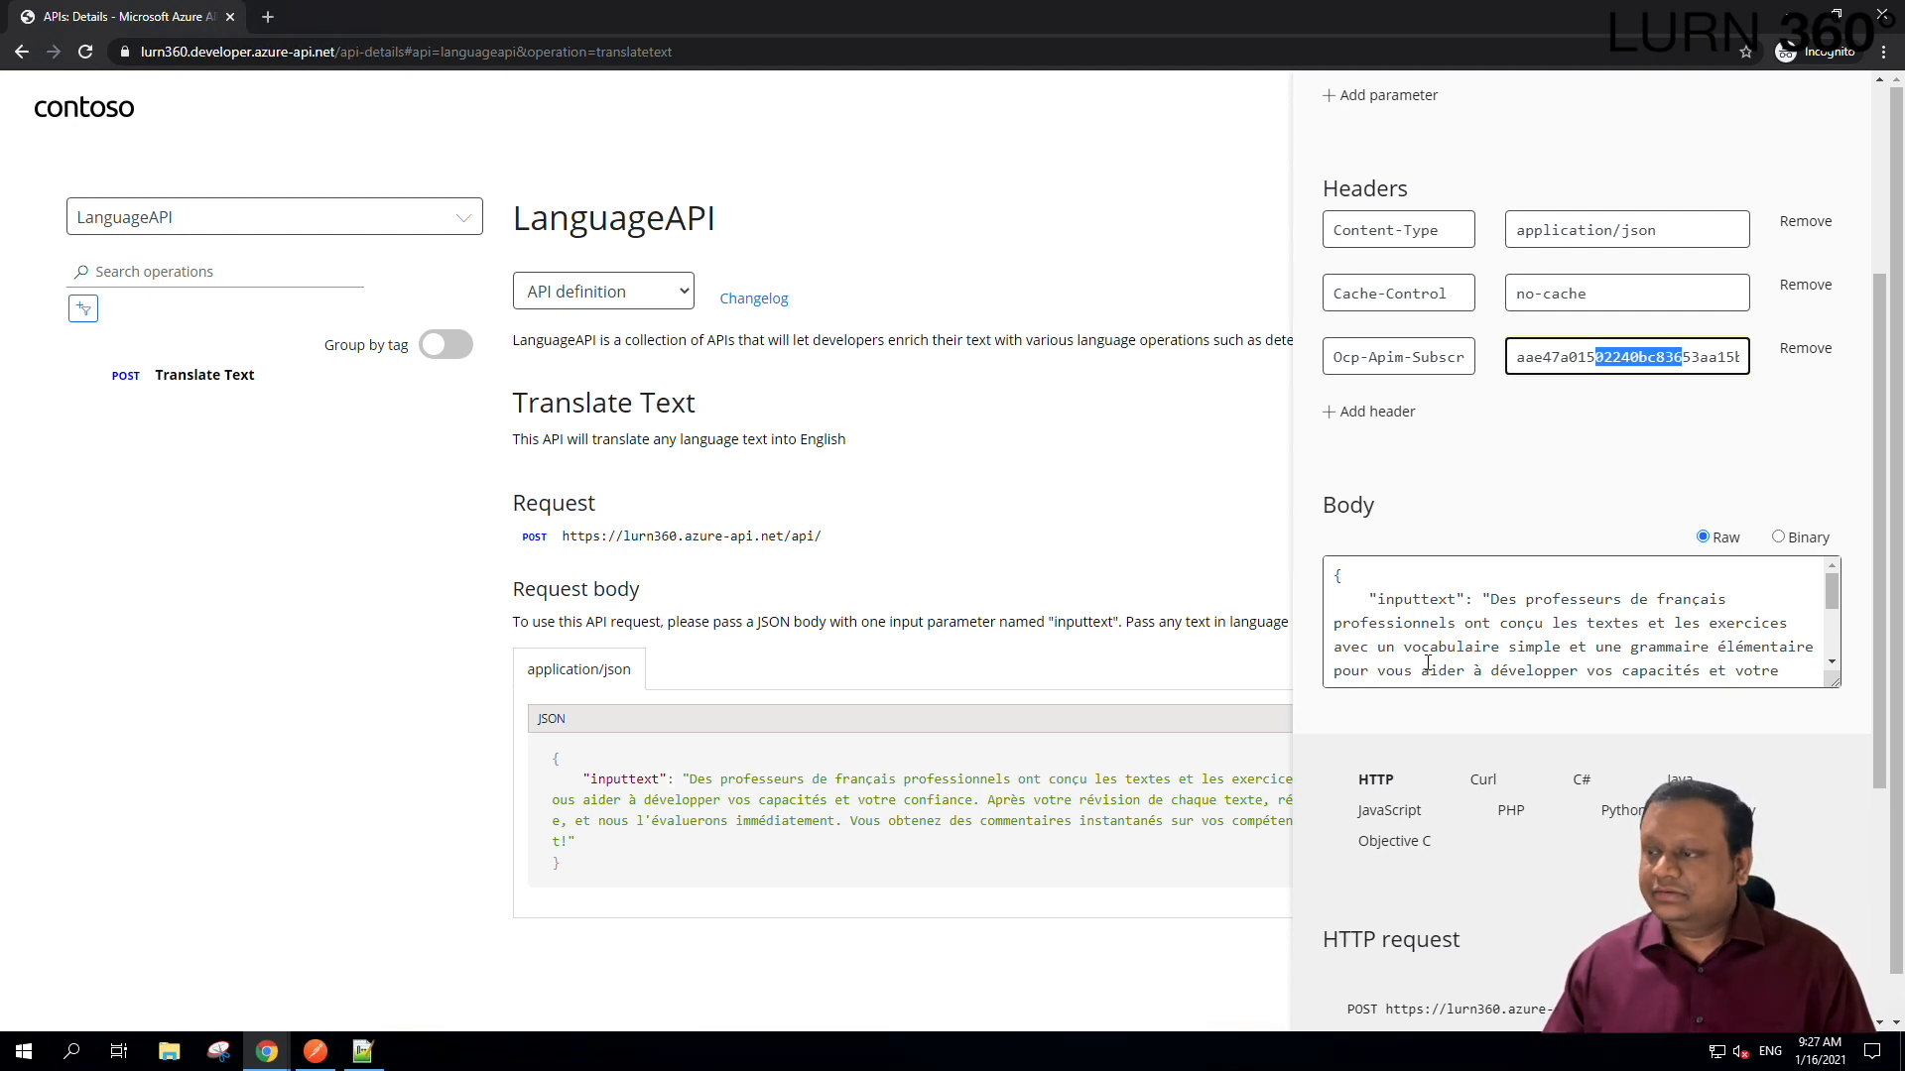
{"action": "left_click_drag", "start_coordinate": [1357, 595], "coordinate": [1597, 646]}
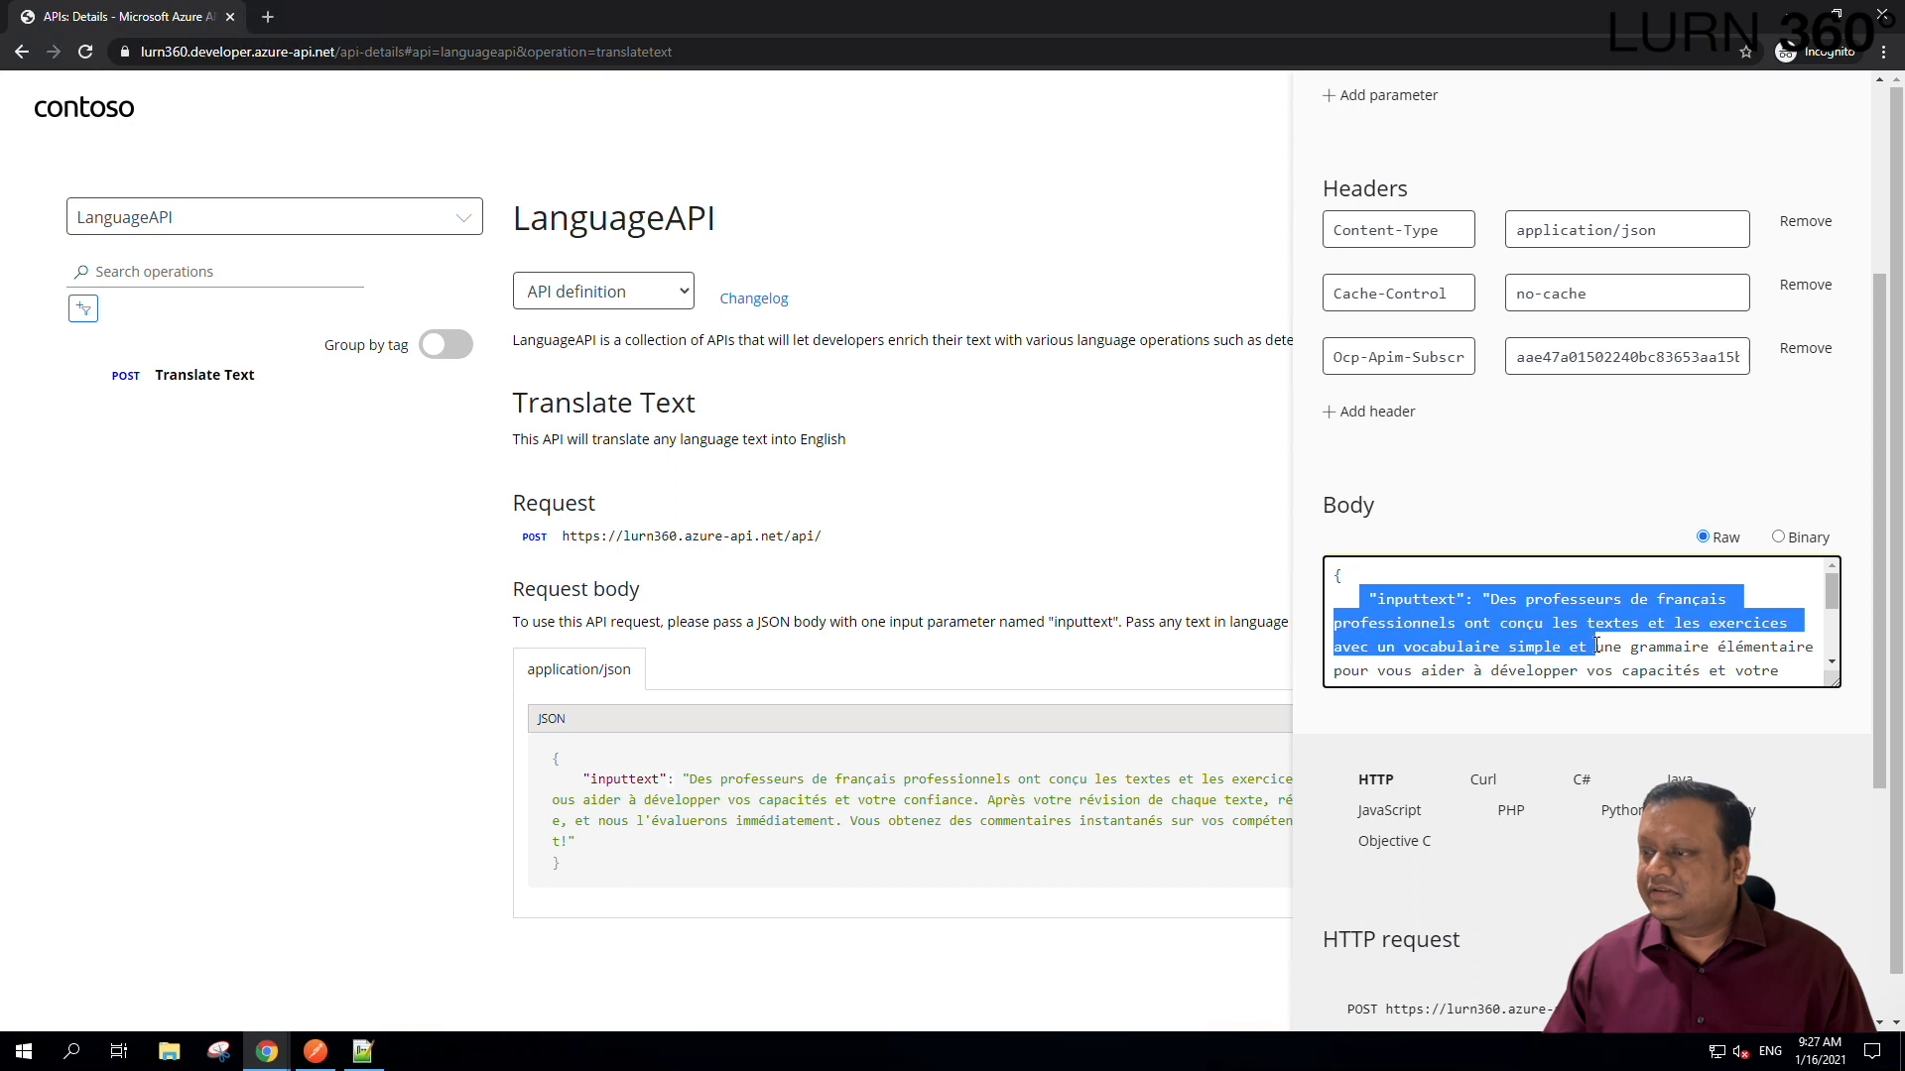
{"action": "left_click", "coordinate": [1579, 605]}
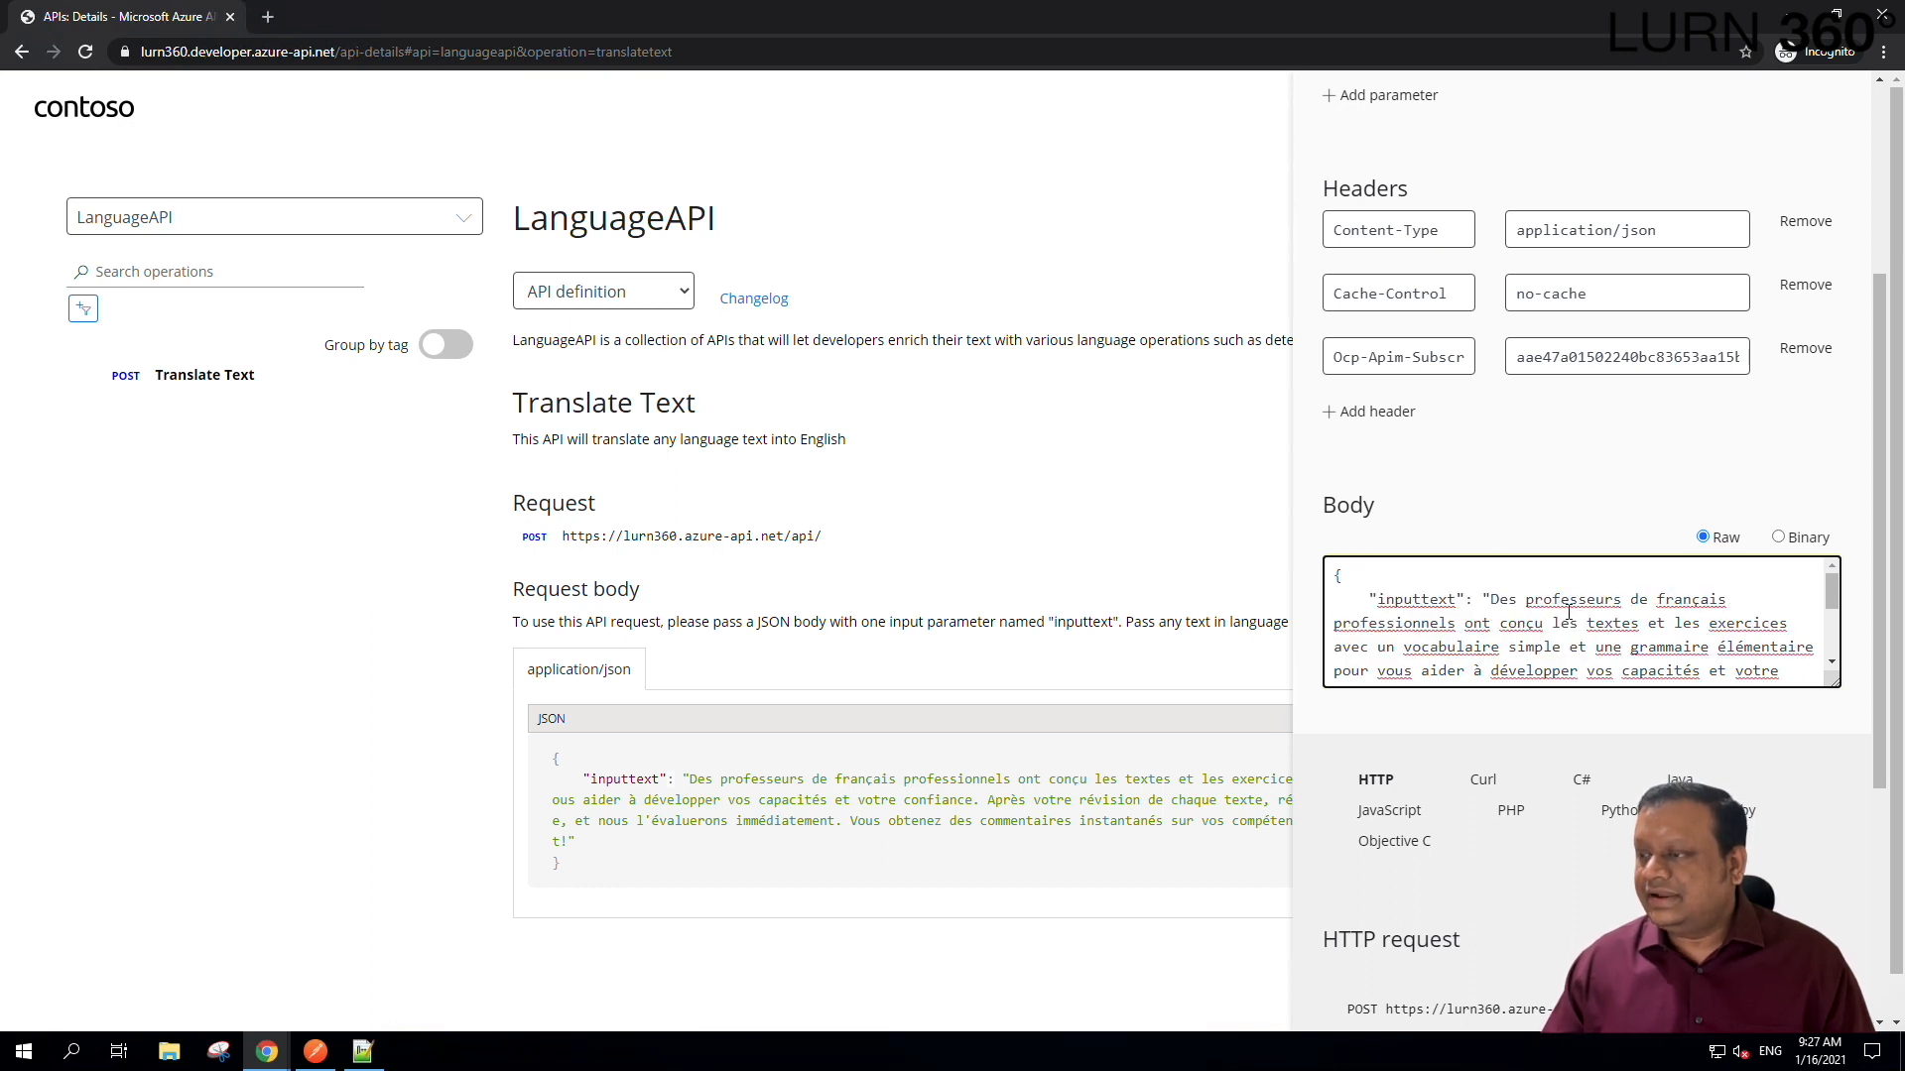
{"action": "scroll", "coordinate": [1568, 609], "scroll_direction": "down", "scroll_amount": 2}
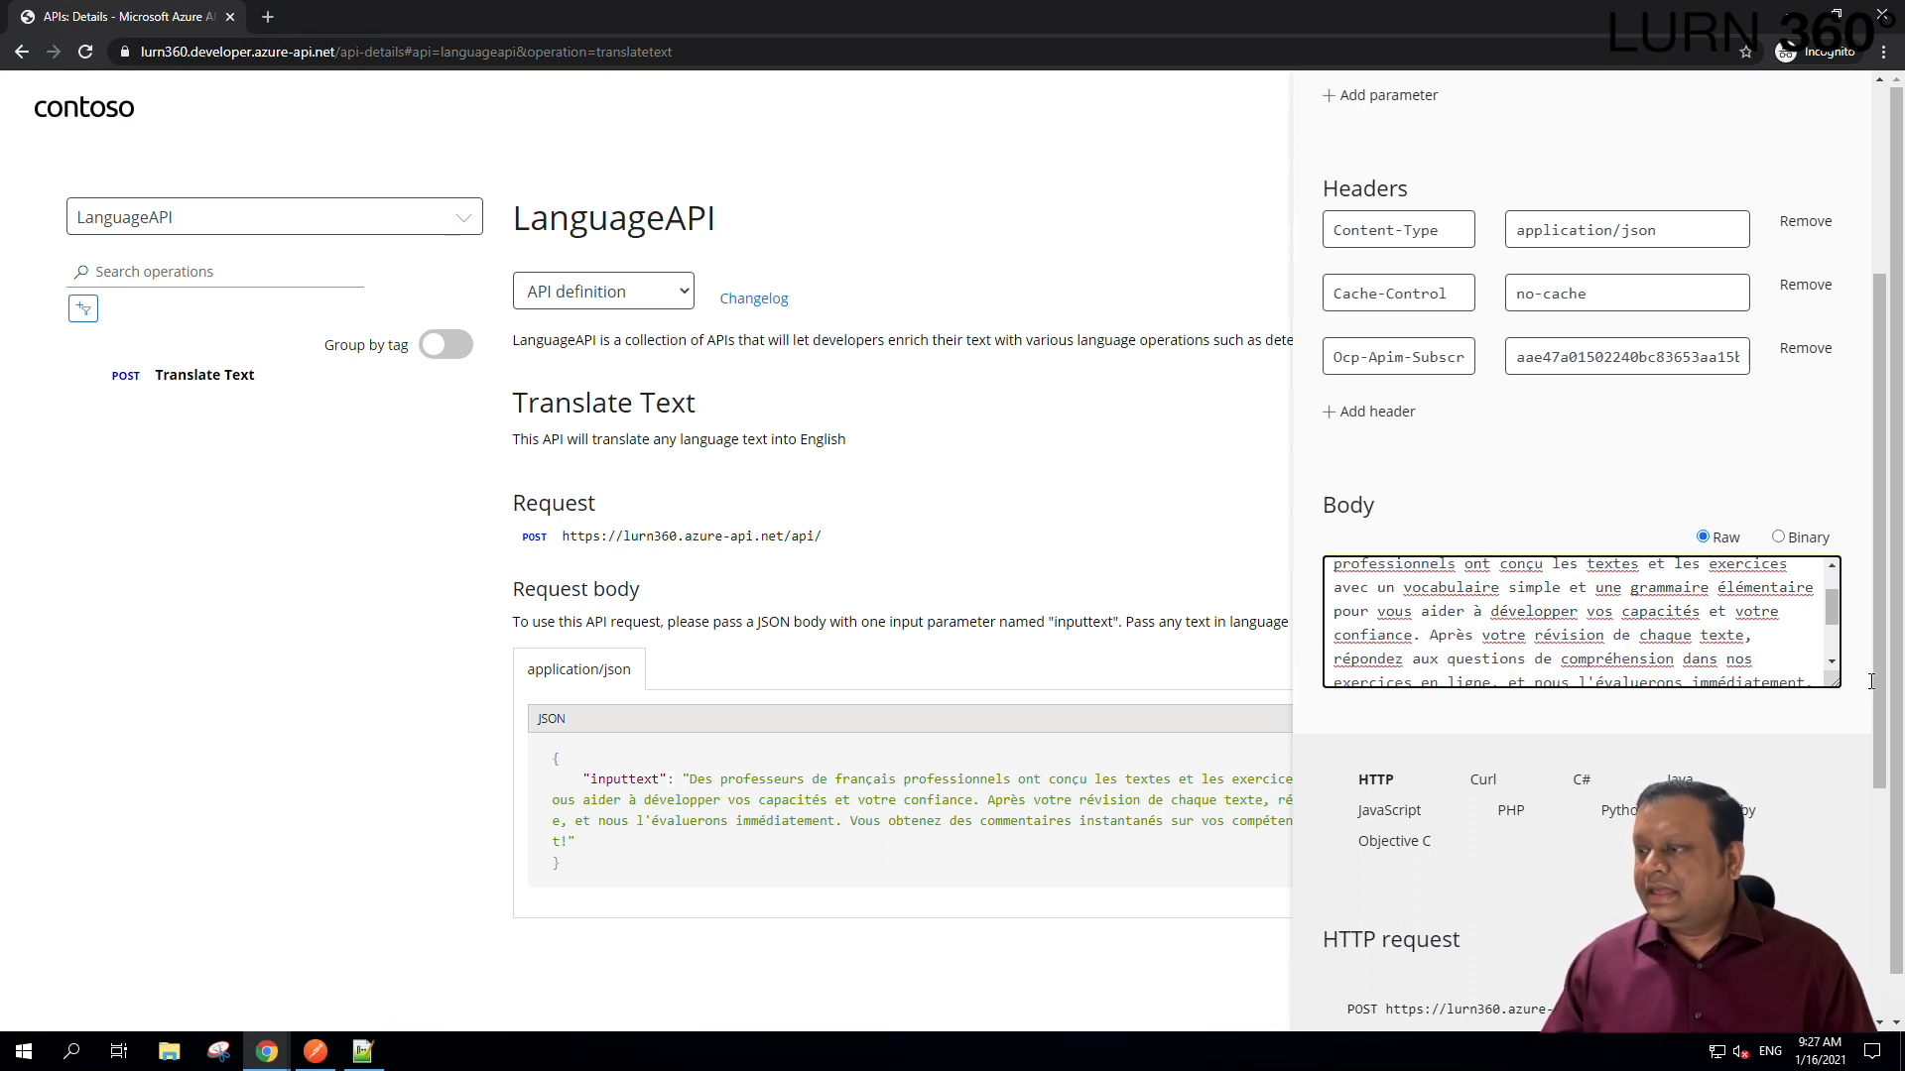
{"action": "left_click_drag", "start_coordinate": [1878, 703], "coordinate": [1888, 883]}
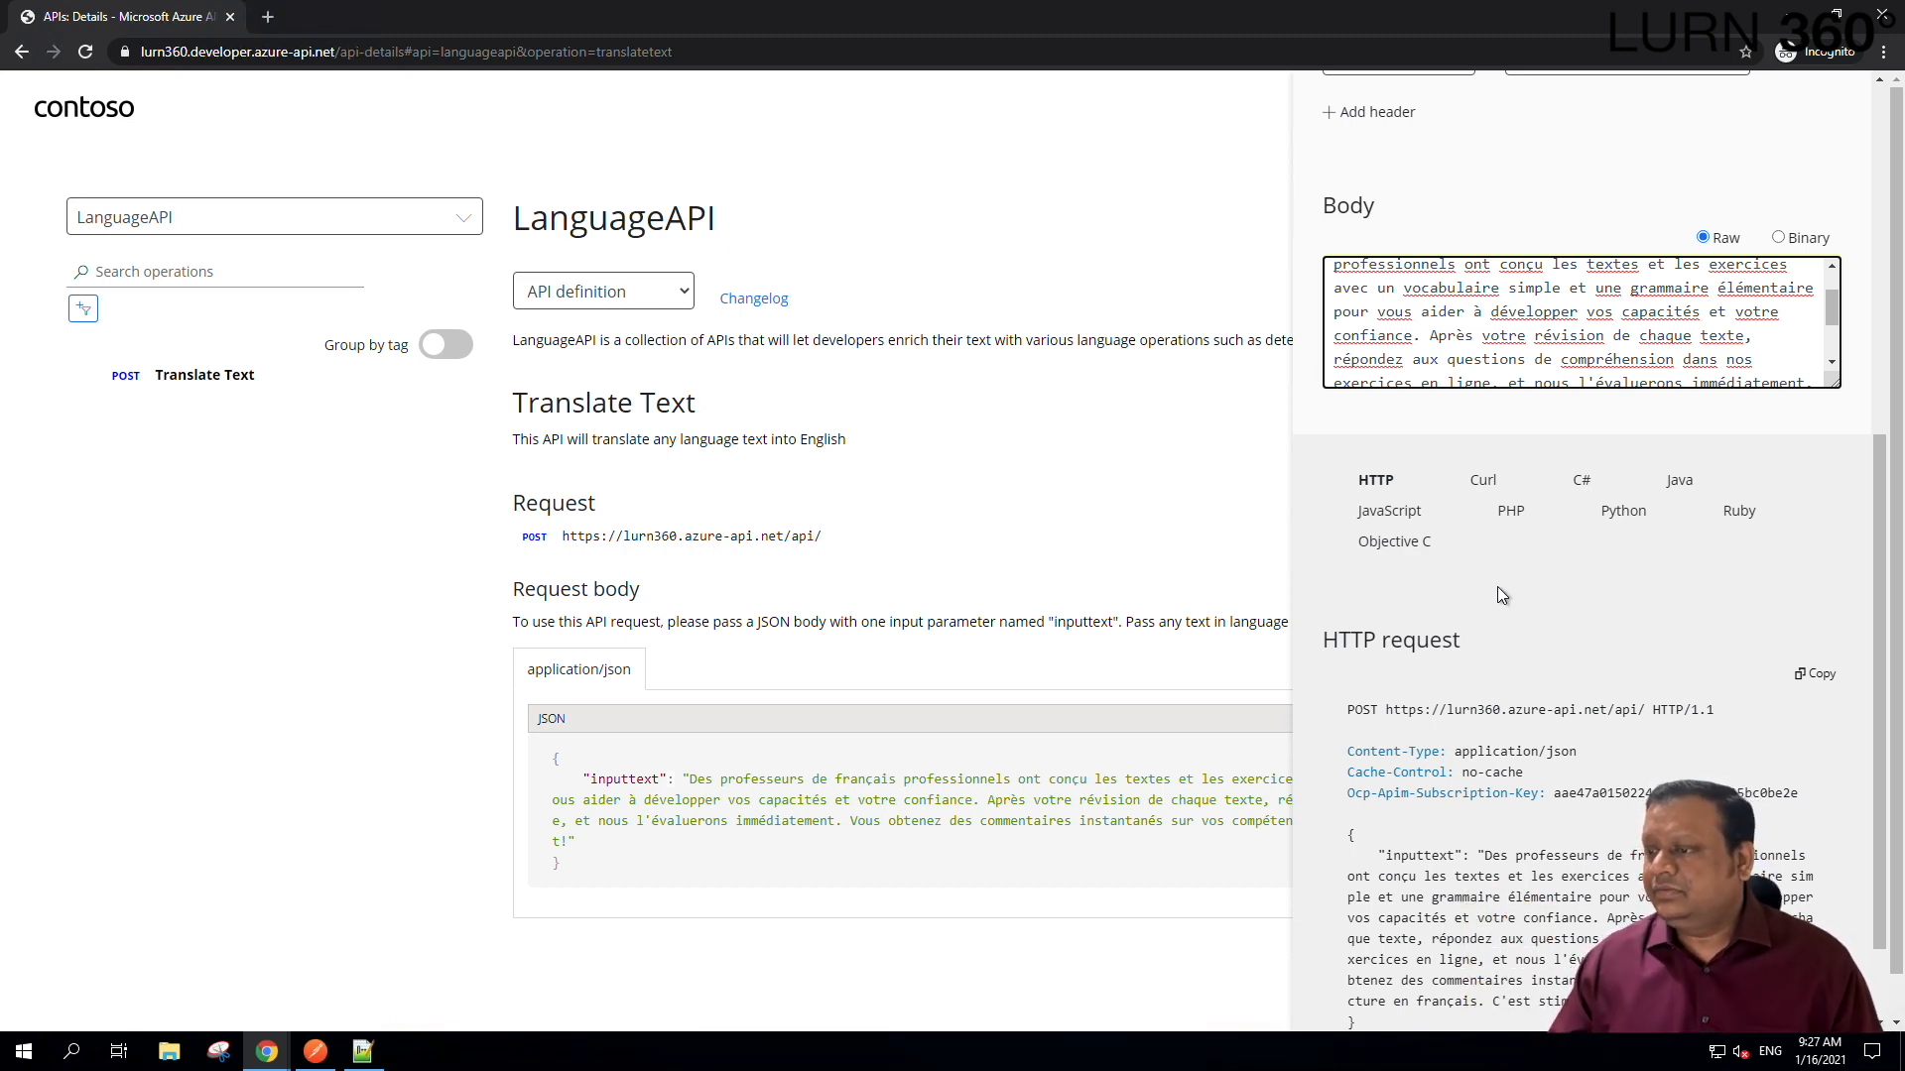
Review the HTTP request preview's URL, application/json content type and JSON body
{"action": "scroll", "coordinate": [1497, 585], "scroll_direction": "down", "scroll_amount": 1}
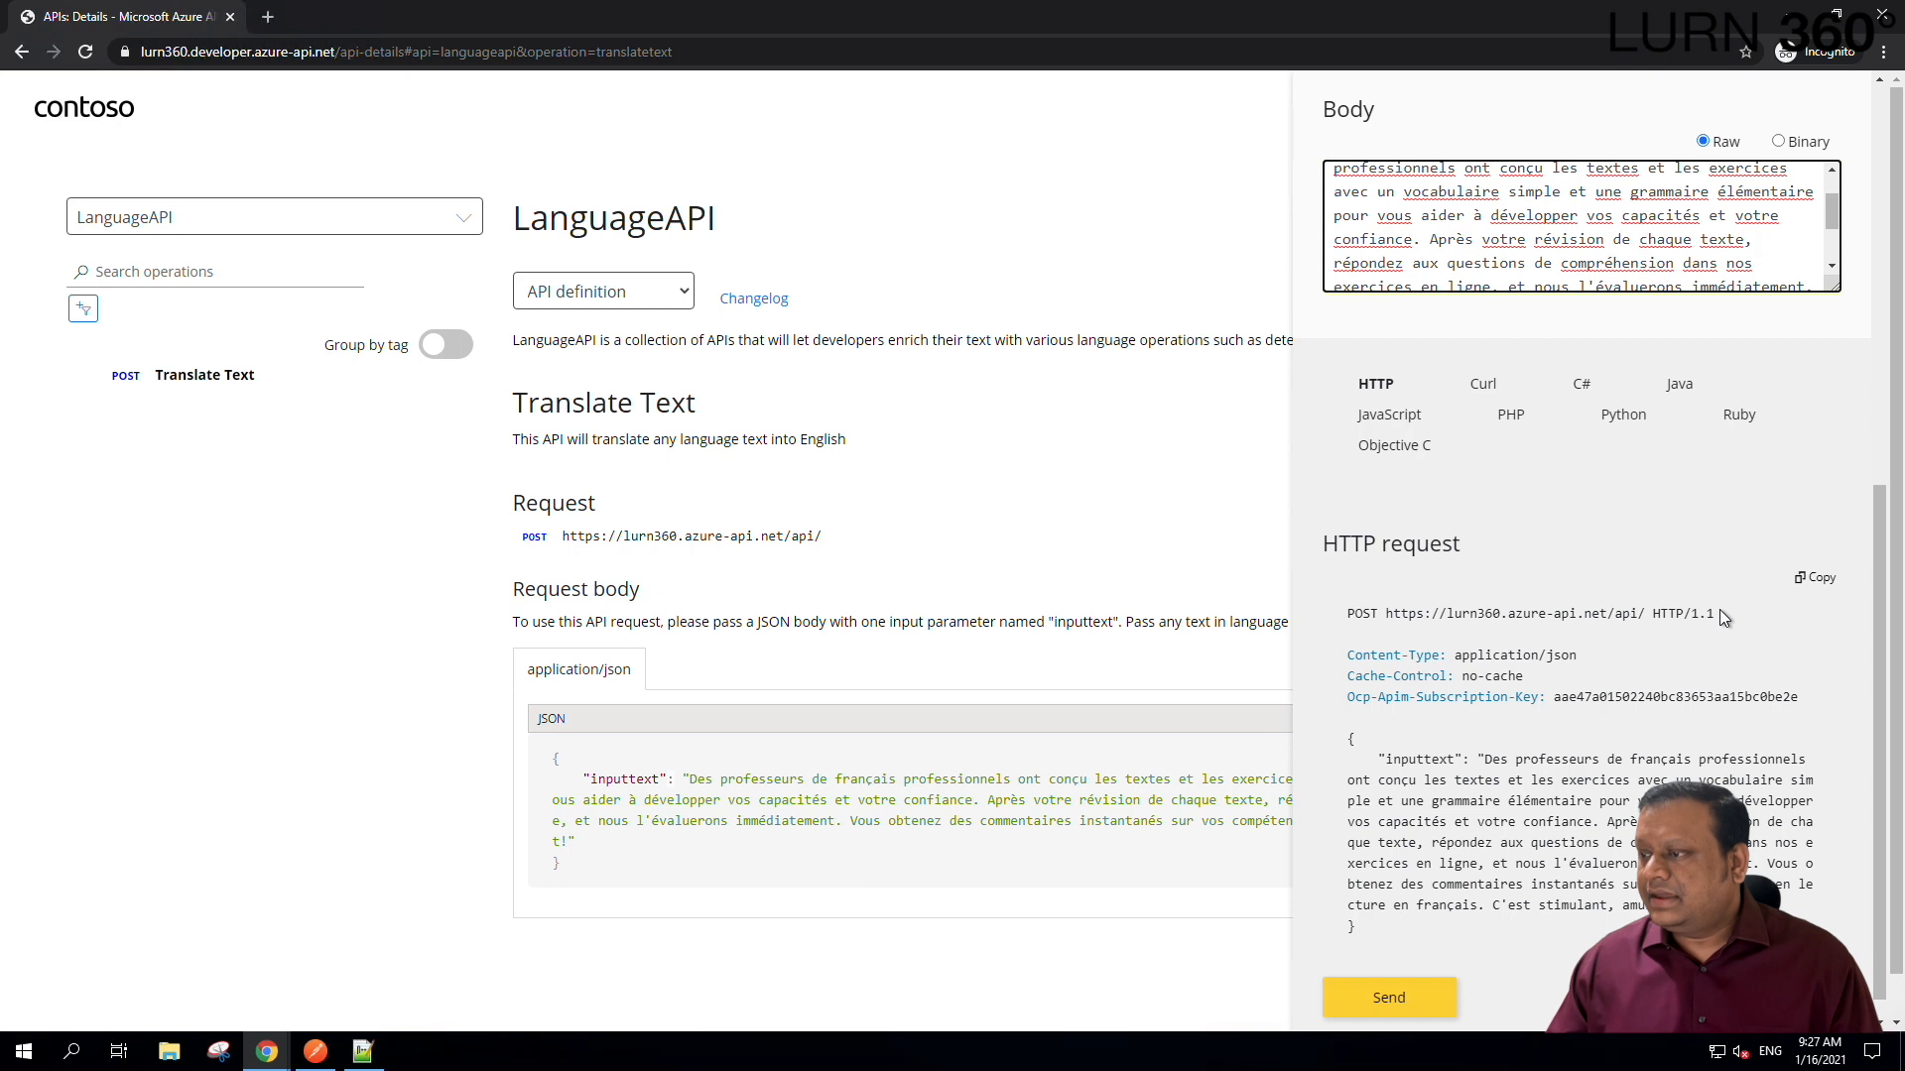
{"action": "left_click_drag", "start_coordinate": [1642, 615], "coordinate": [1395, 613]}
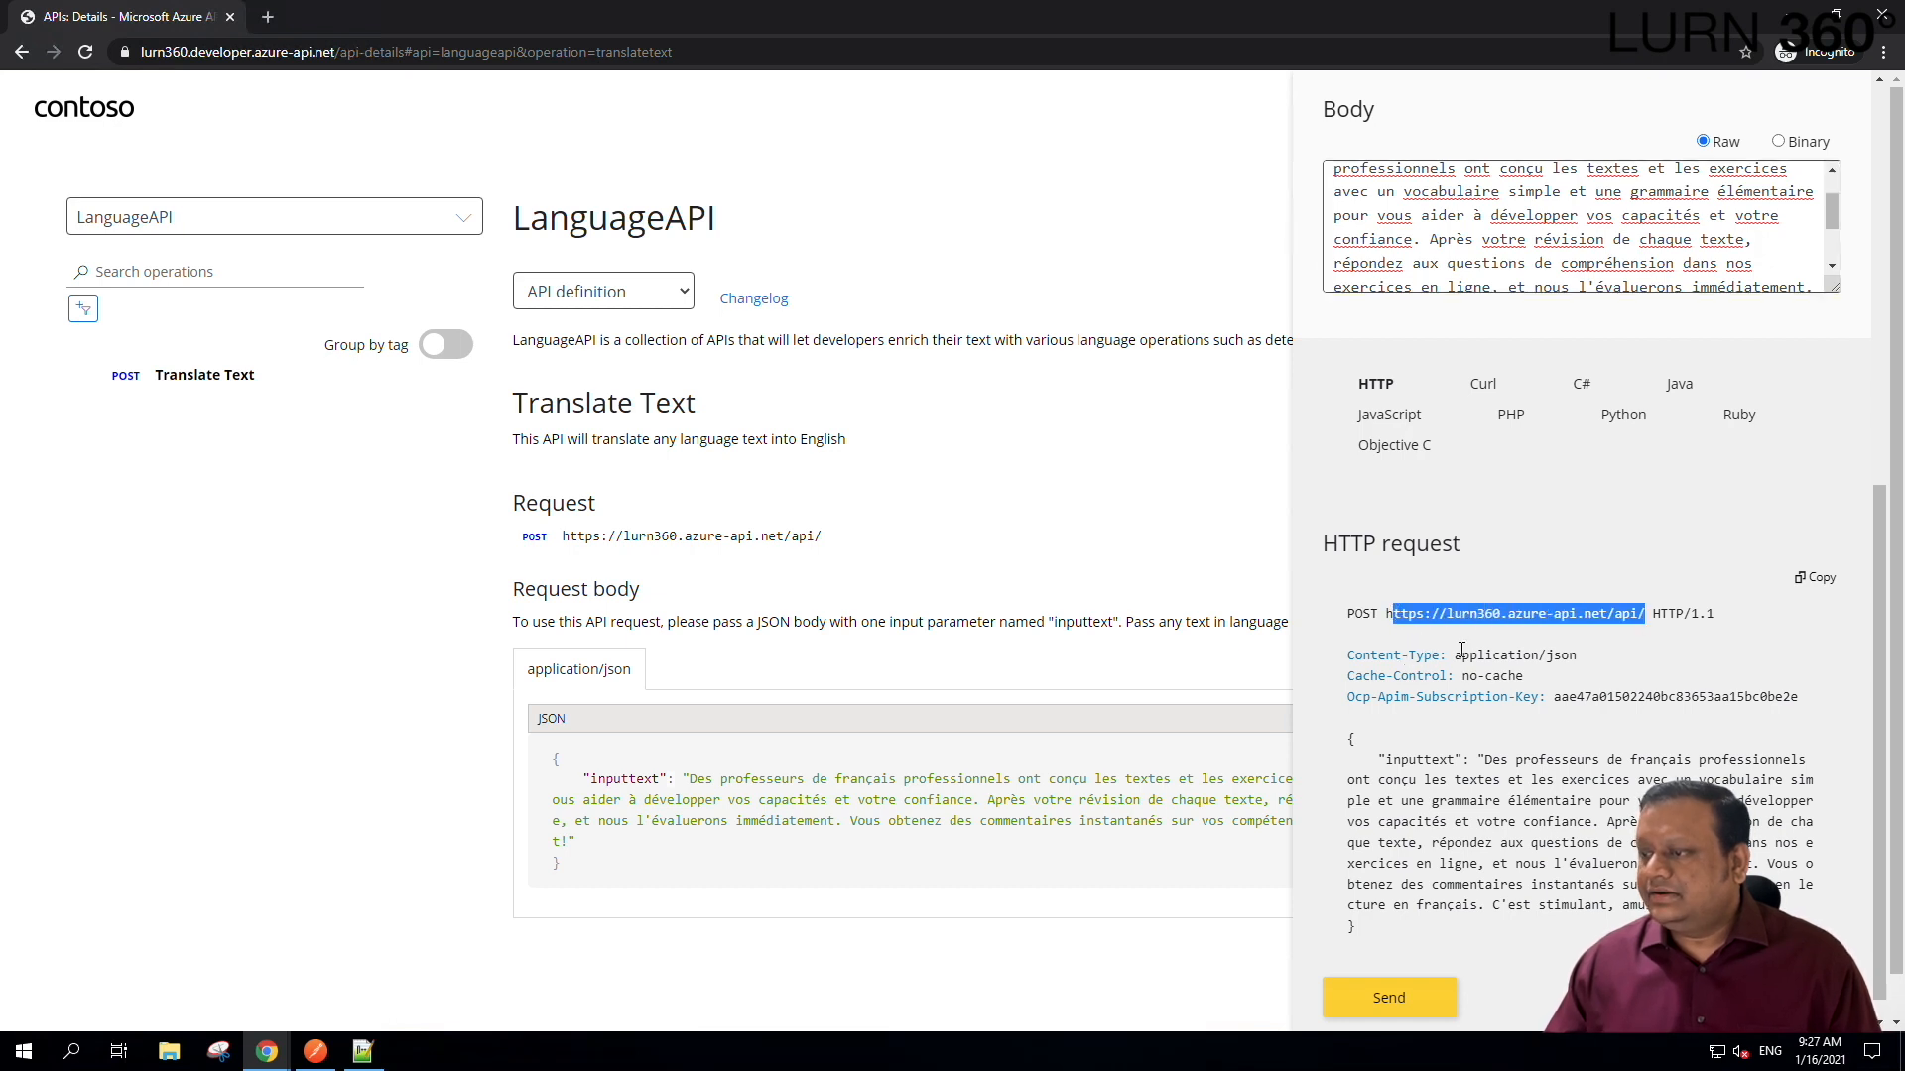
{"action": "left_click_drag", "start_coordinate": [1456, 654], "coordinate": [1798, 699]}
{"action": "scroll", "coordinate": [1472, 746], "scroll_direction": "down", "scroll_amount": 1}
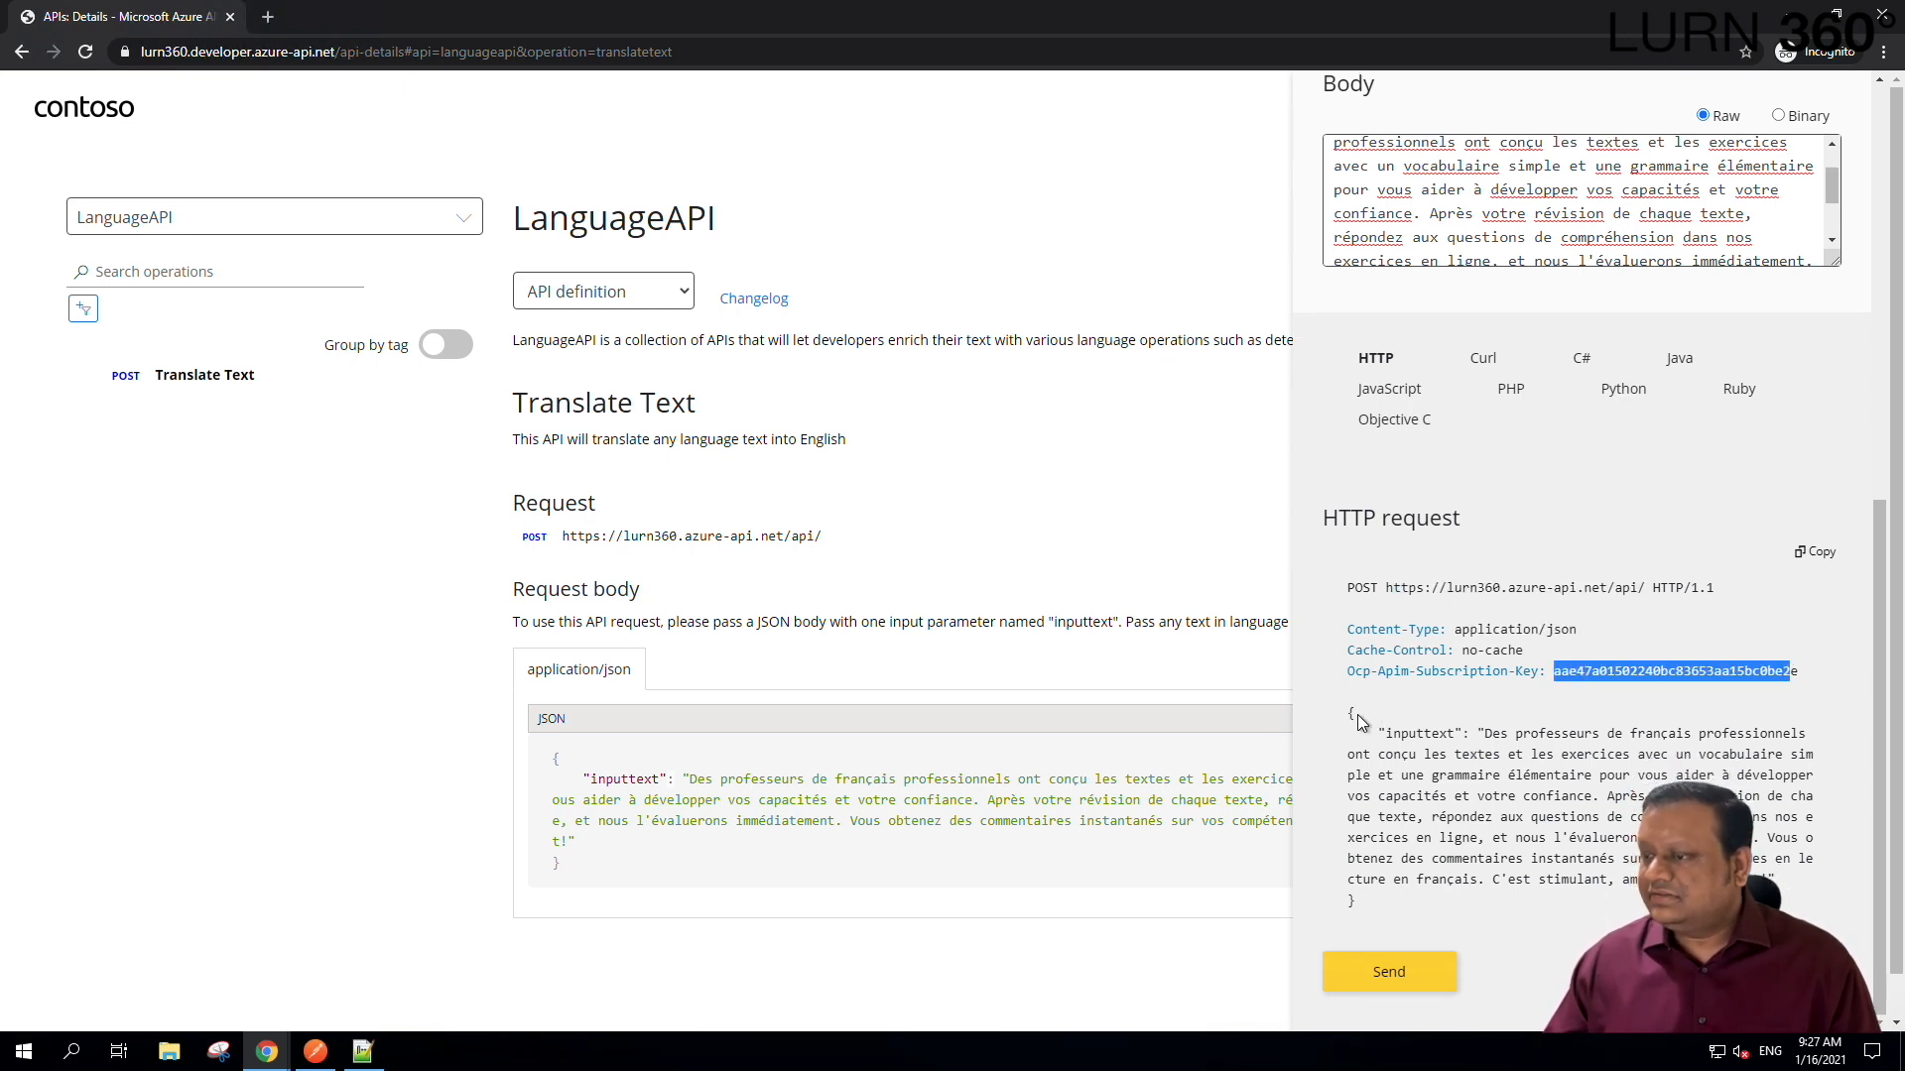
{"action": "left_click_drag", "start_coordinate": [1348, 716], "coordinate": [1371, 928]}
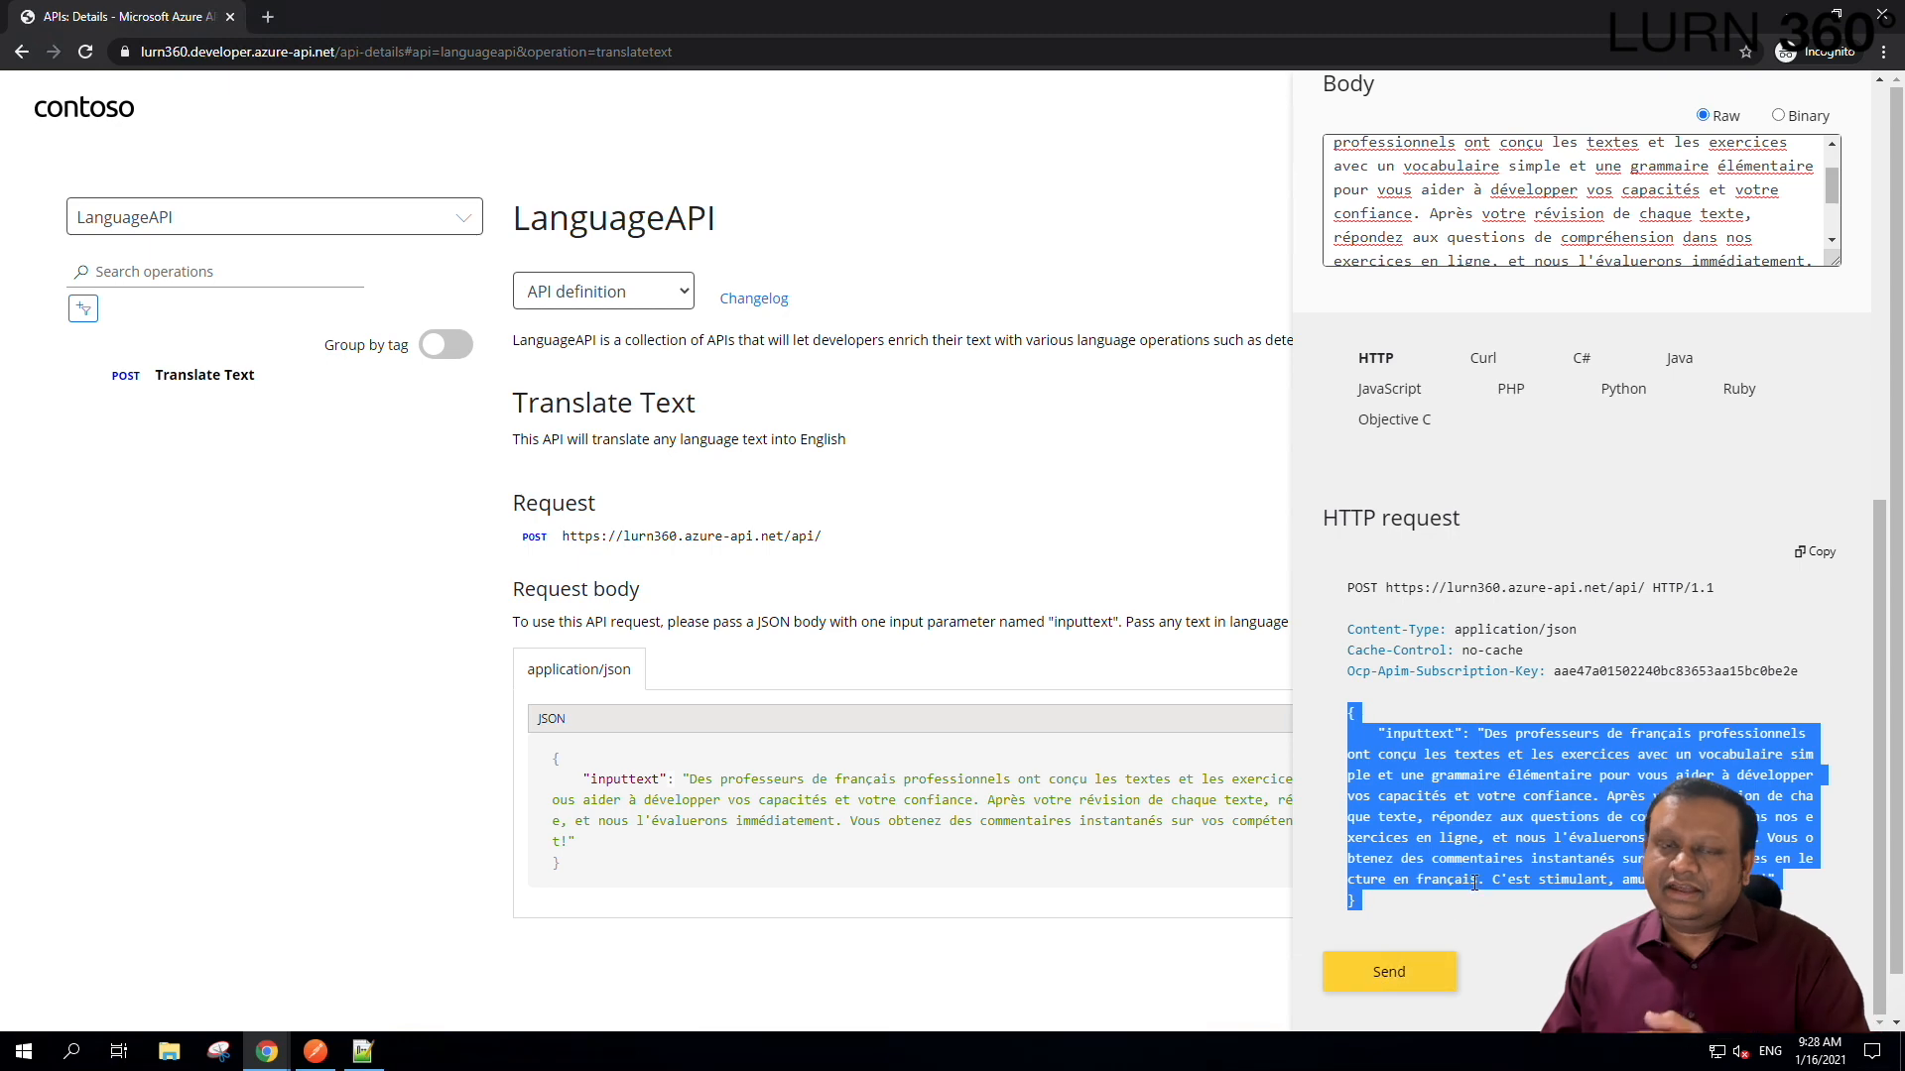
Send the Translate Text request and read the 200 OK response with the English translation
{"action": "left_click", "coordinate": [1417, 968]}
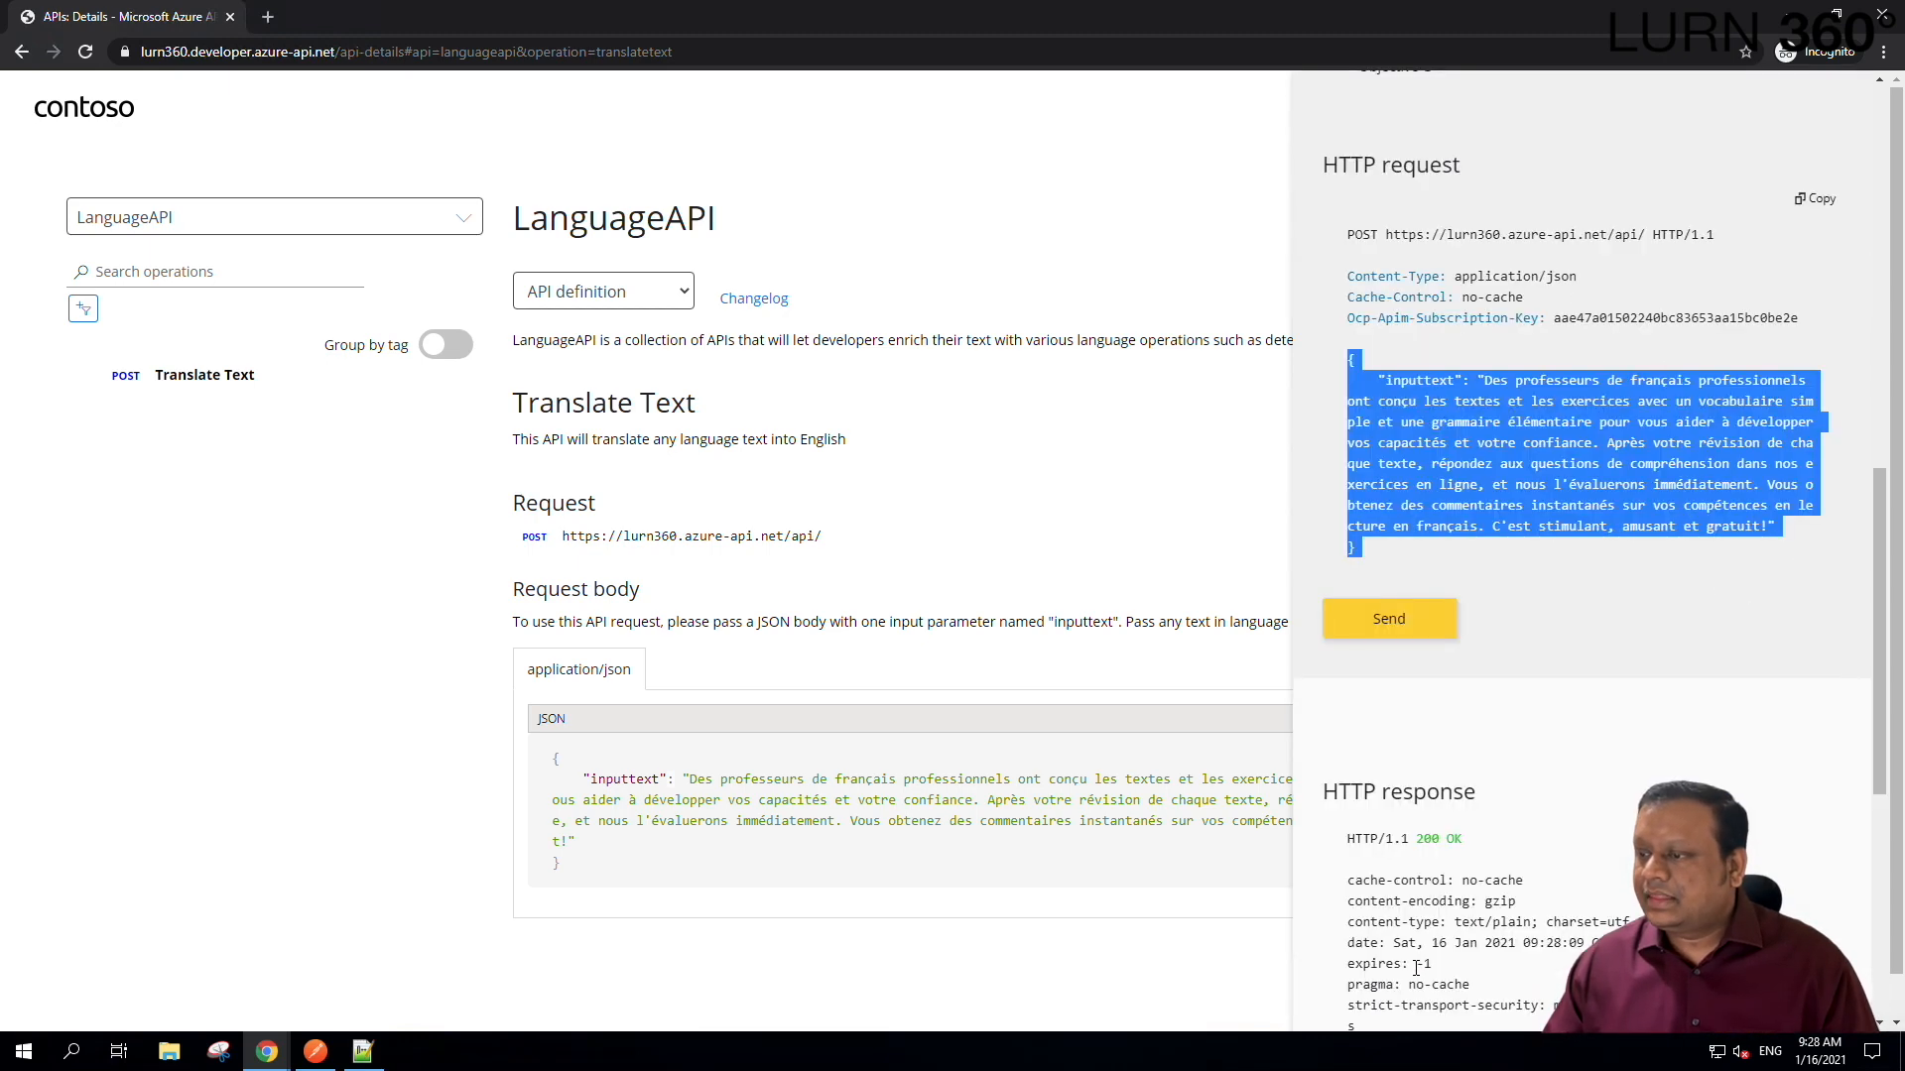
{"action": "left_click_drag", "start_coordinate": [1464, 794], "coordinate": [1417, 795]}
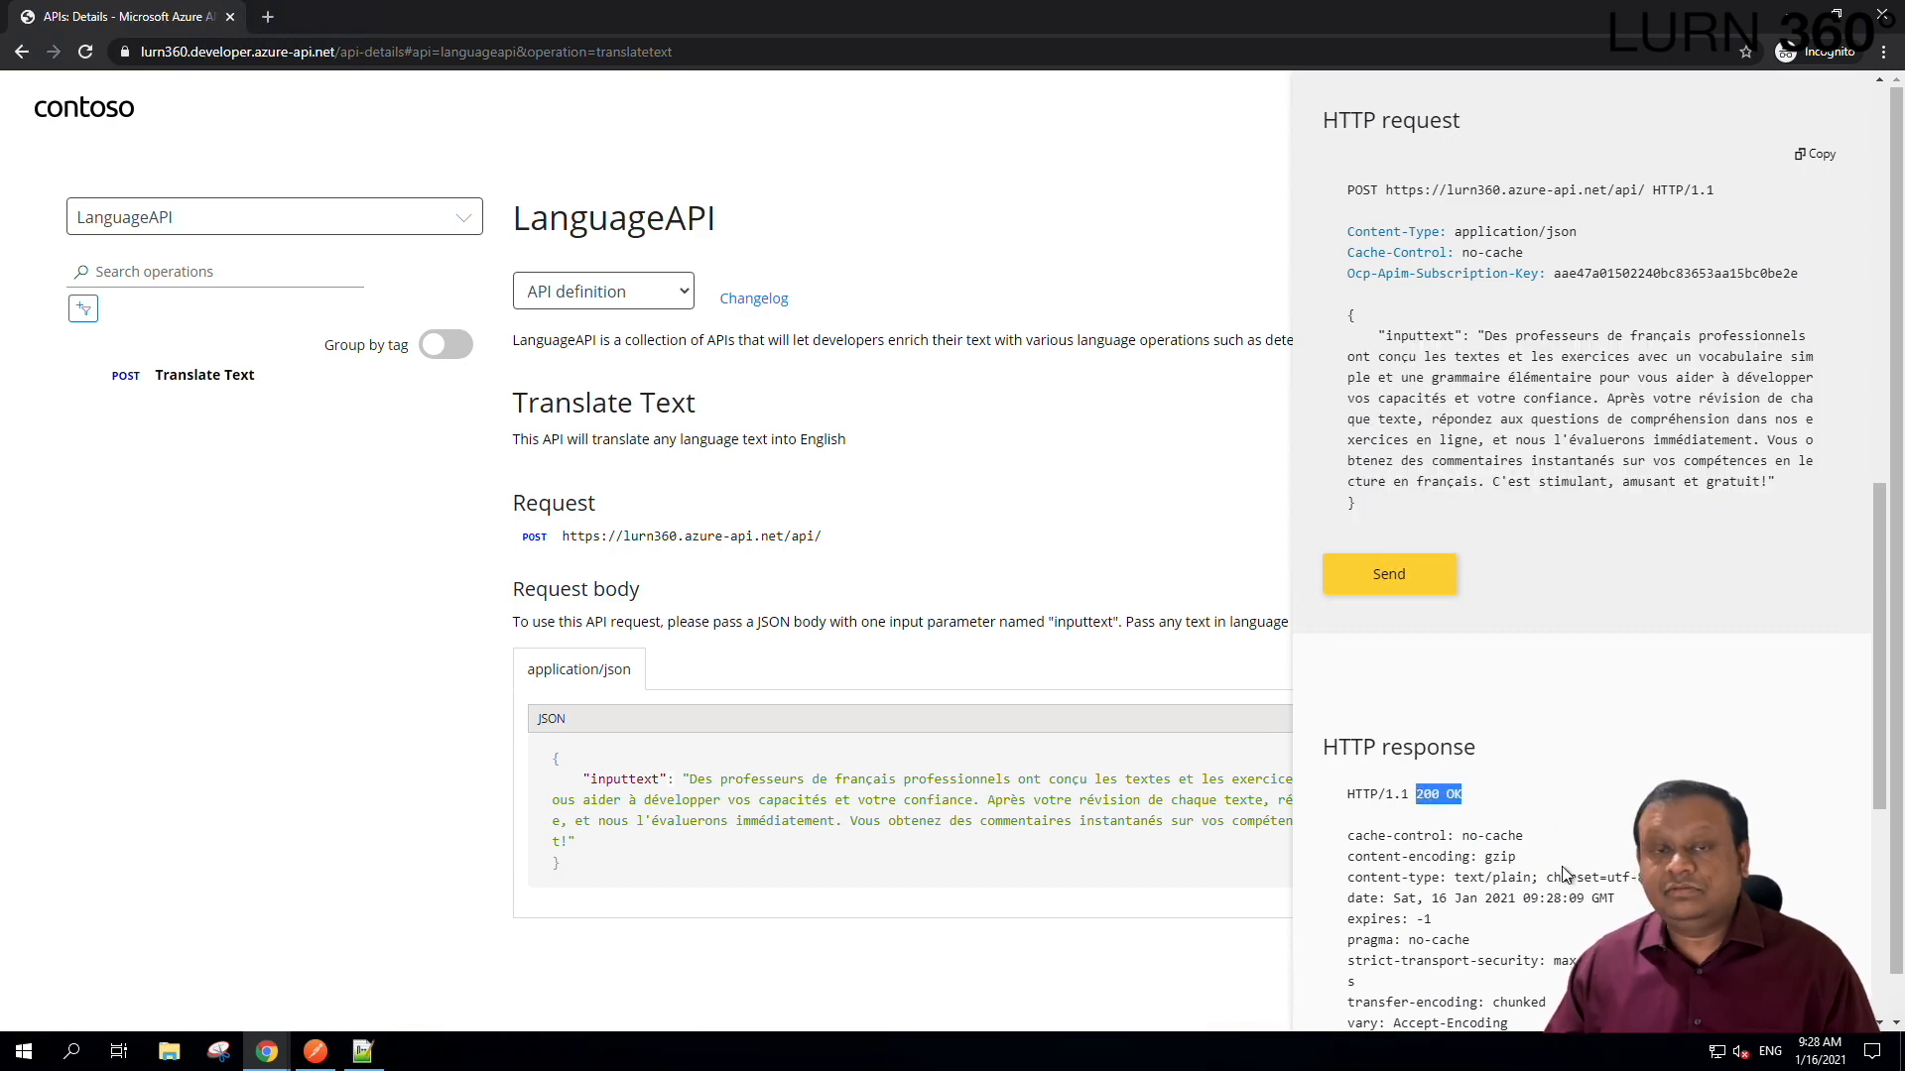
{"action": "scroll", "coordinate": [1535, 712], "scroll_direction": "down", "scroll_amount": 5}
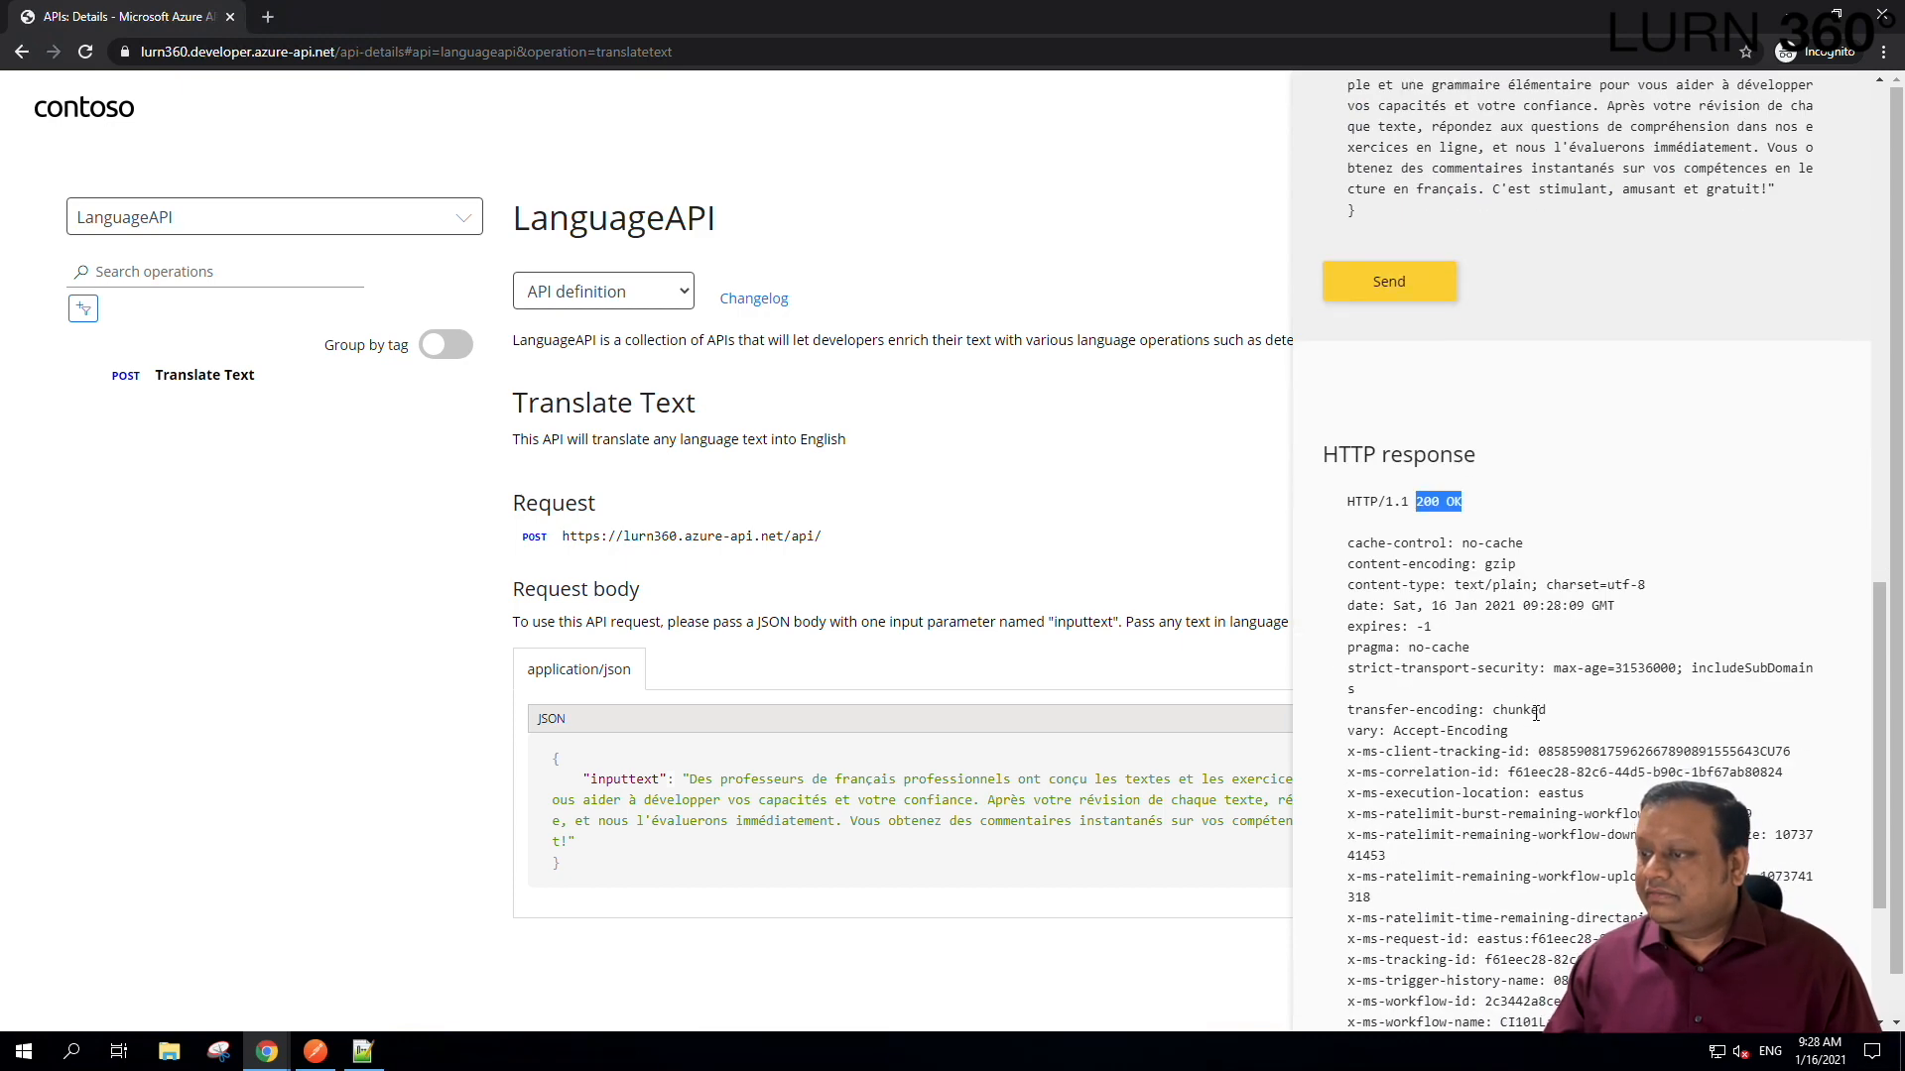
{"action": "scroll", "coordinate": [1535, 712], "scroll_direction": "down", "scroll_amount": 2}
{"action": "left_click_drag", "start_coordinate": [1386, 970], "coordinate": [1345, 842]}
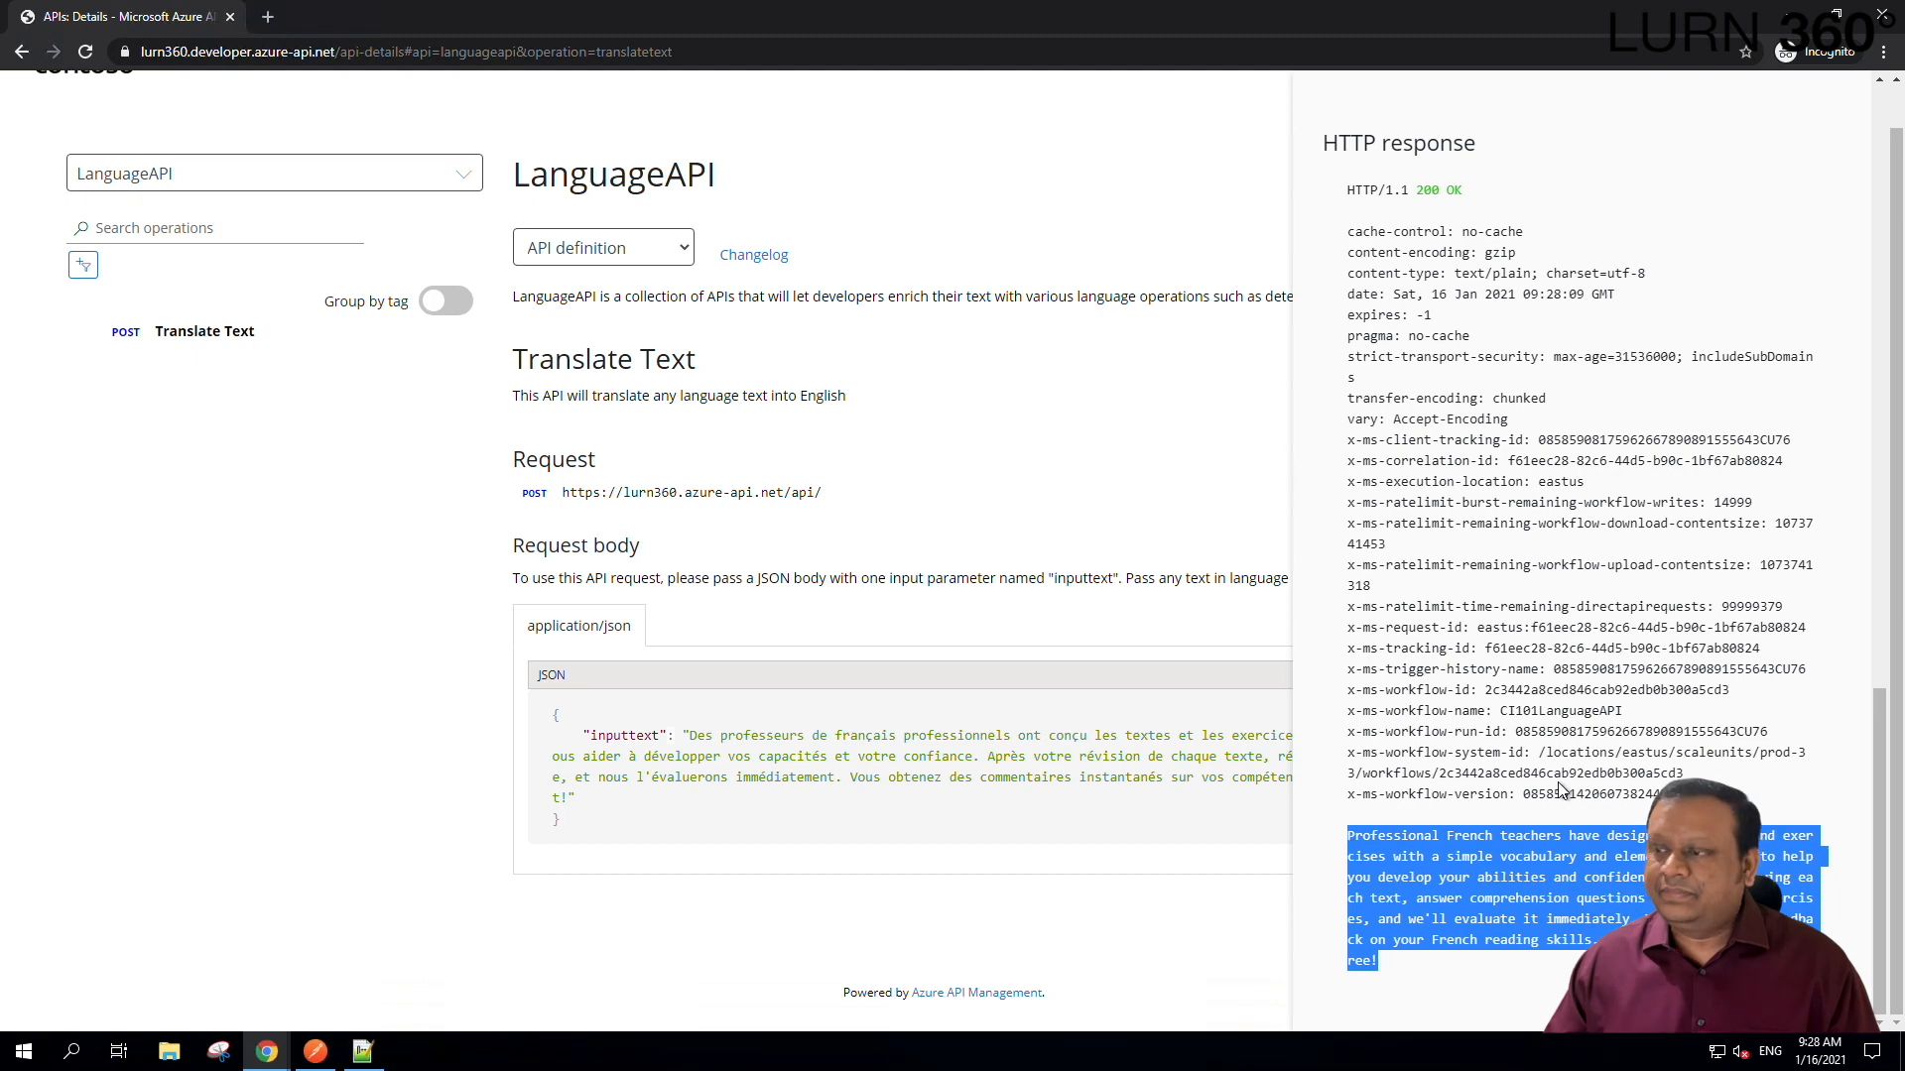
{"action": "scroll", "coordinate": [1563, 784], "scroll_direction": "up", "scroll_amount": 6}
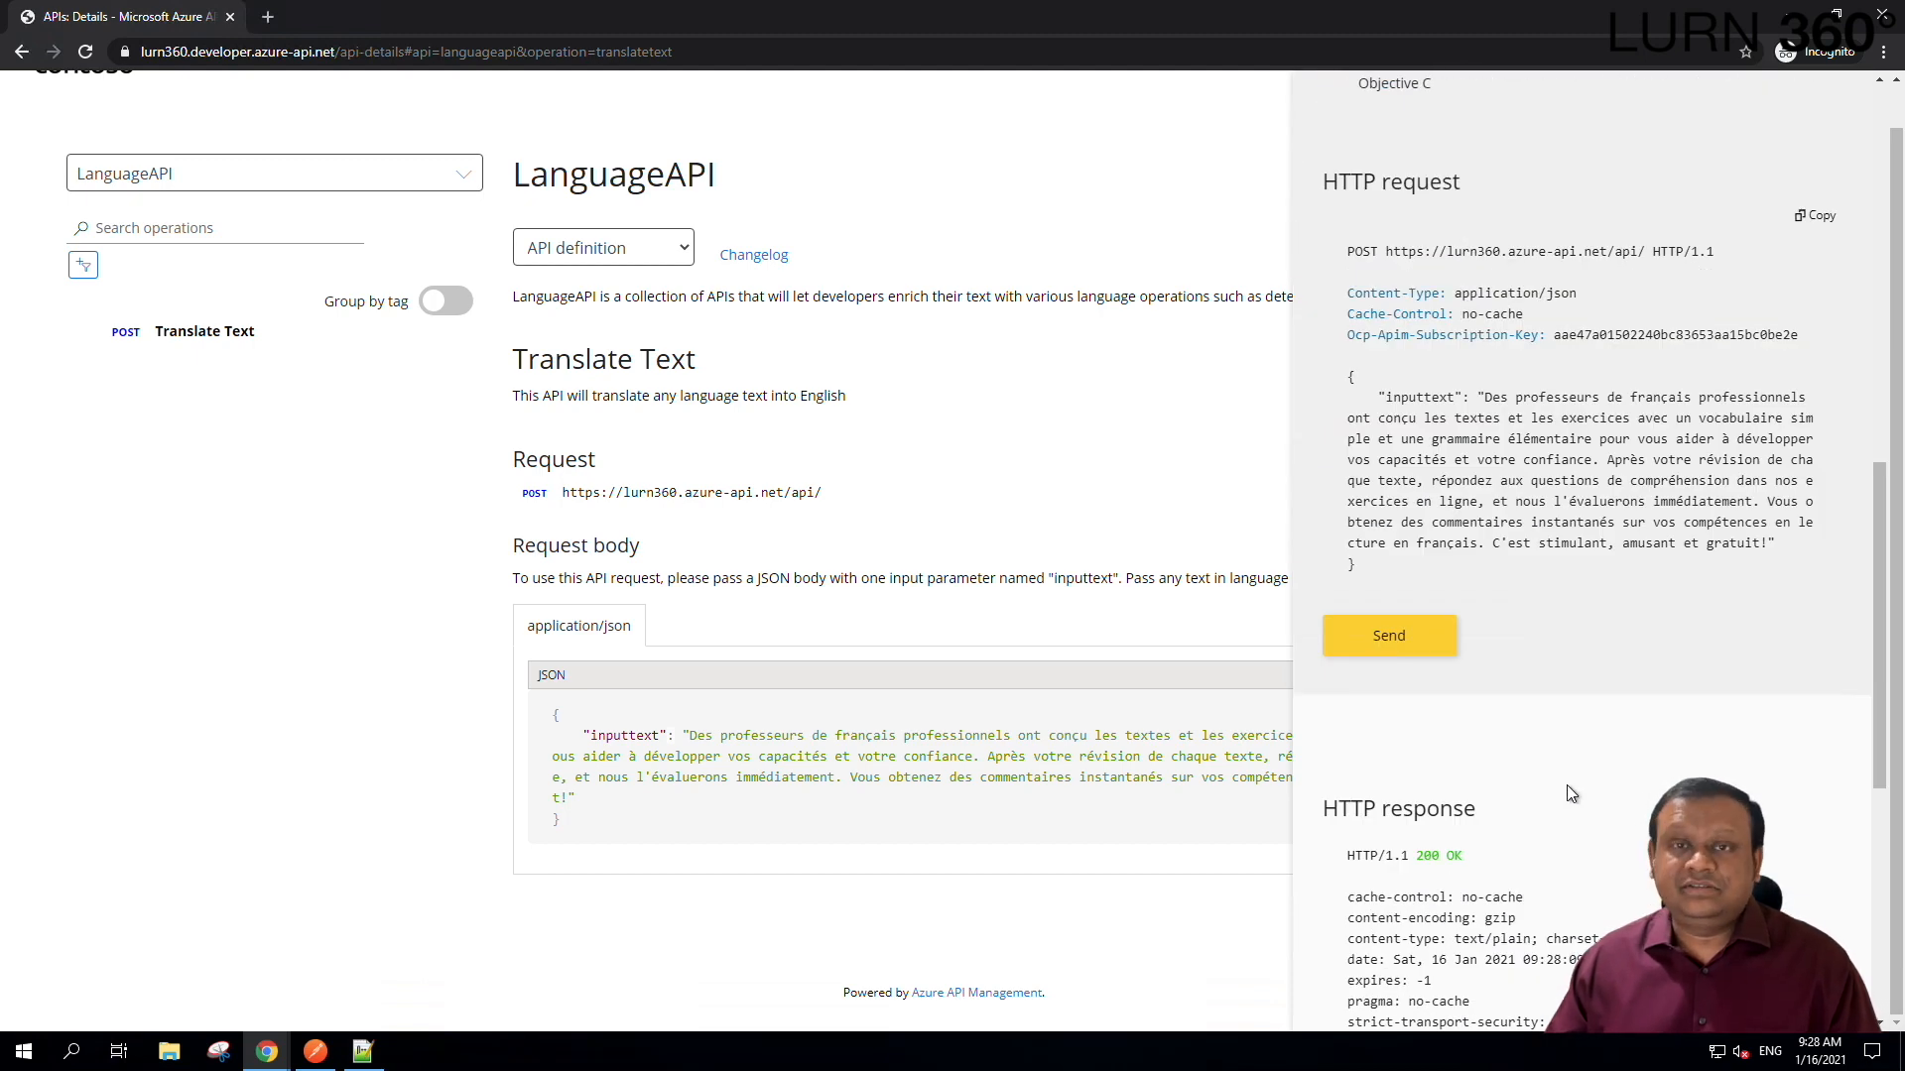
{"action": "scroll", "coordinate": [1568, 785], "scroll_direction": "up", "scroll_amount": 3}
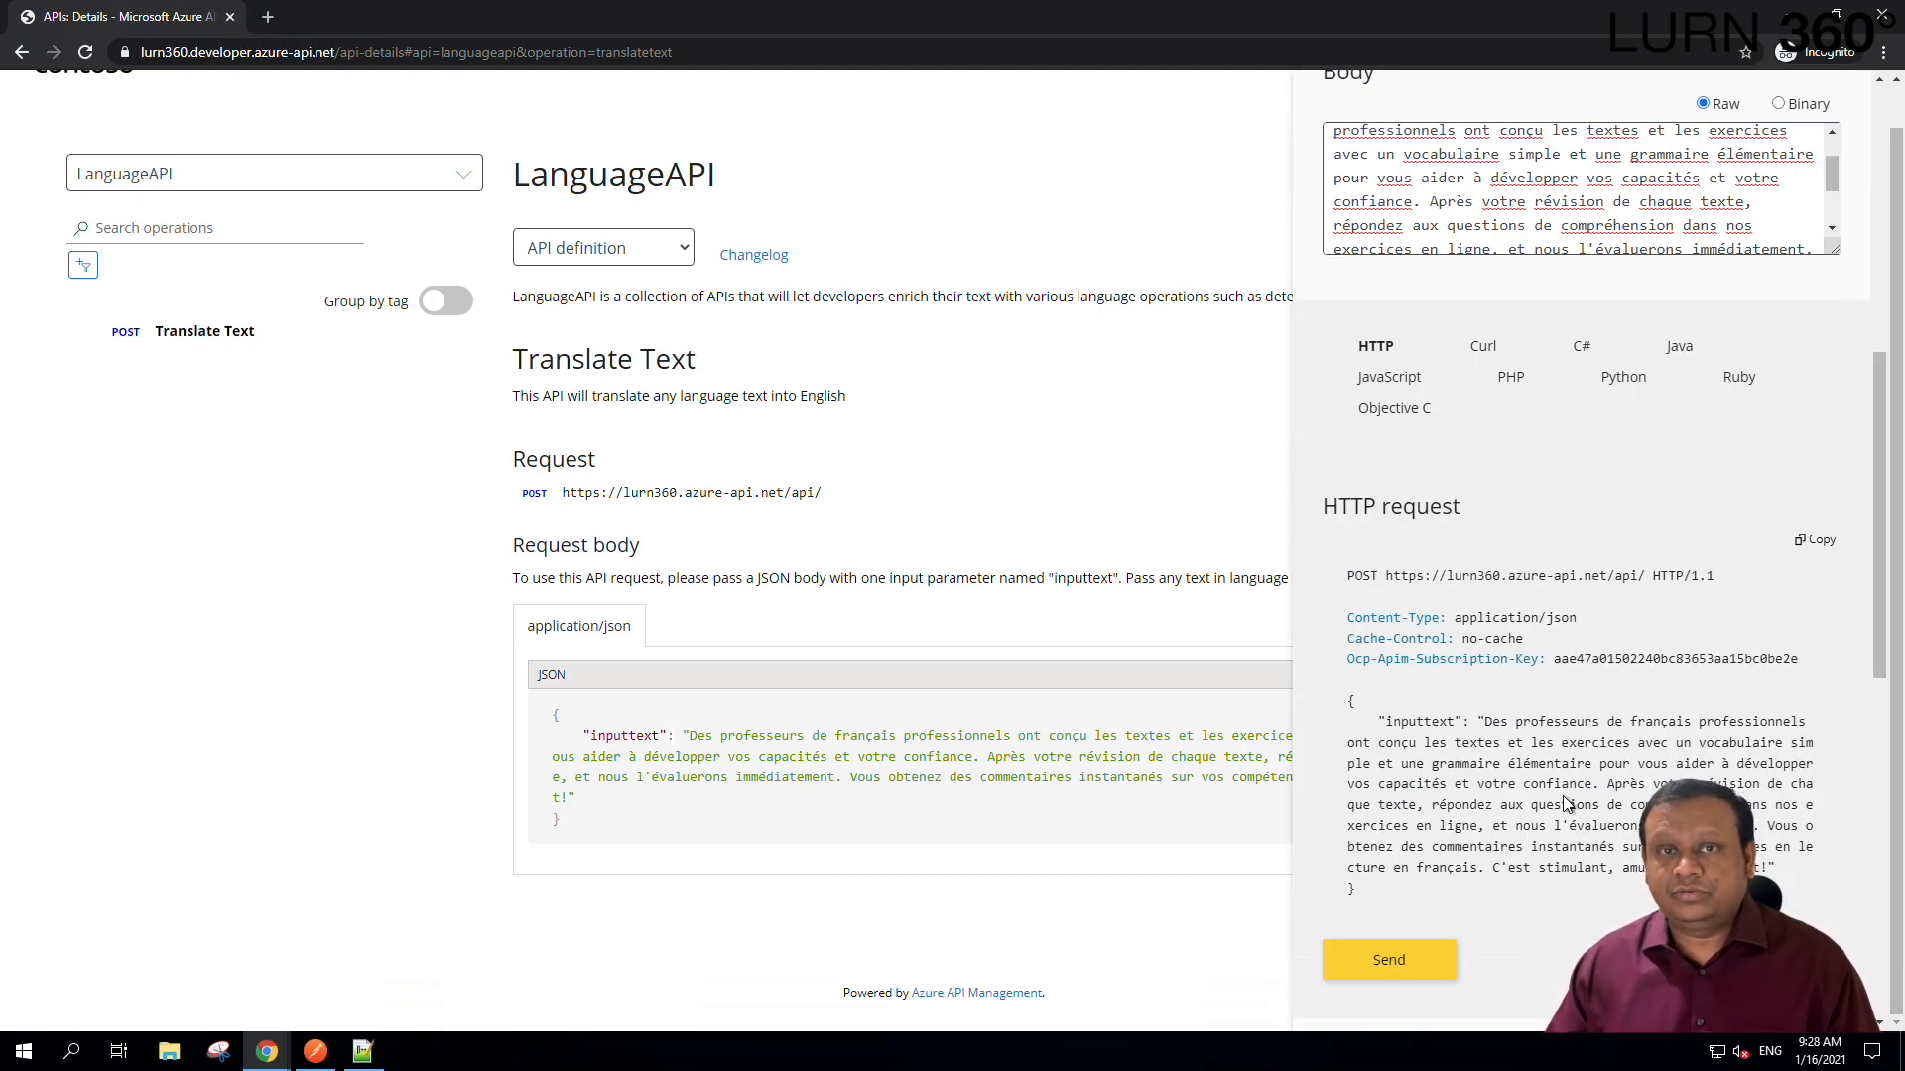
{"action": "scroll", "coordinate": [1538, 802], "scroll_direction": "up", "scroll_amount": 1}
{"action": "scroll", "coordinate": [1535, 801], "scroll_direction": "up", "scroll_amount": 1}
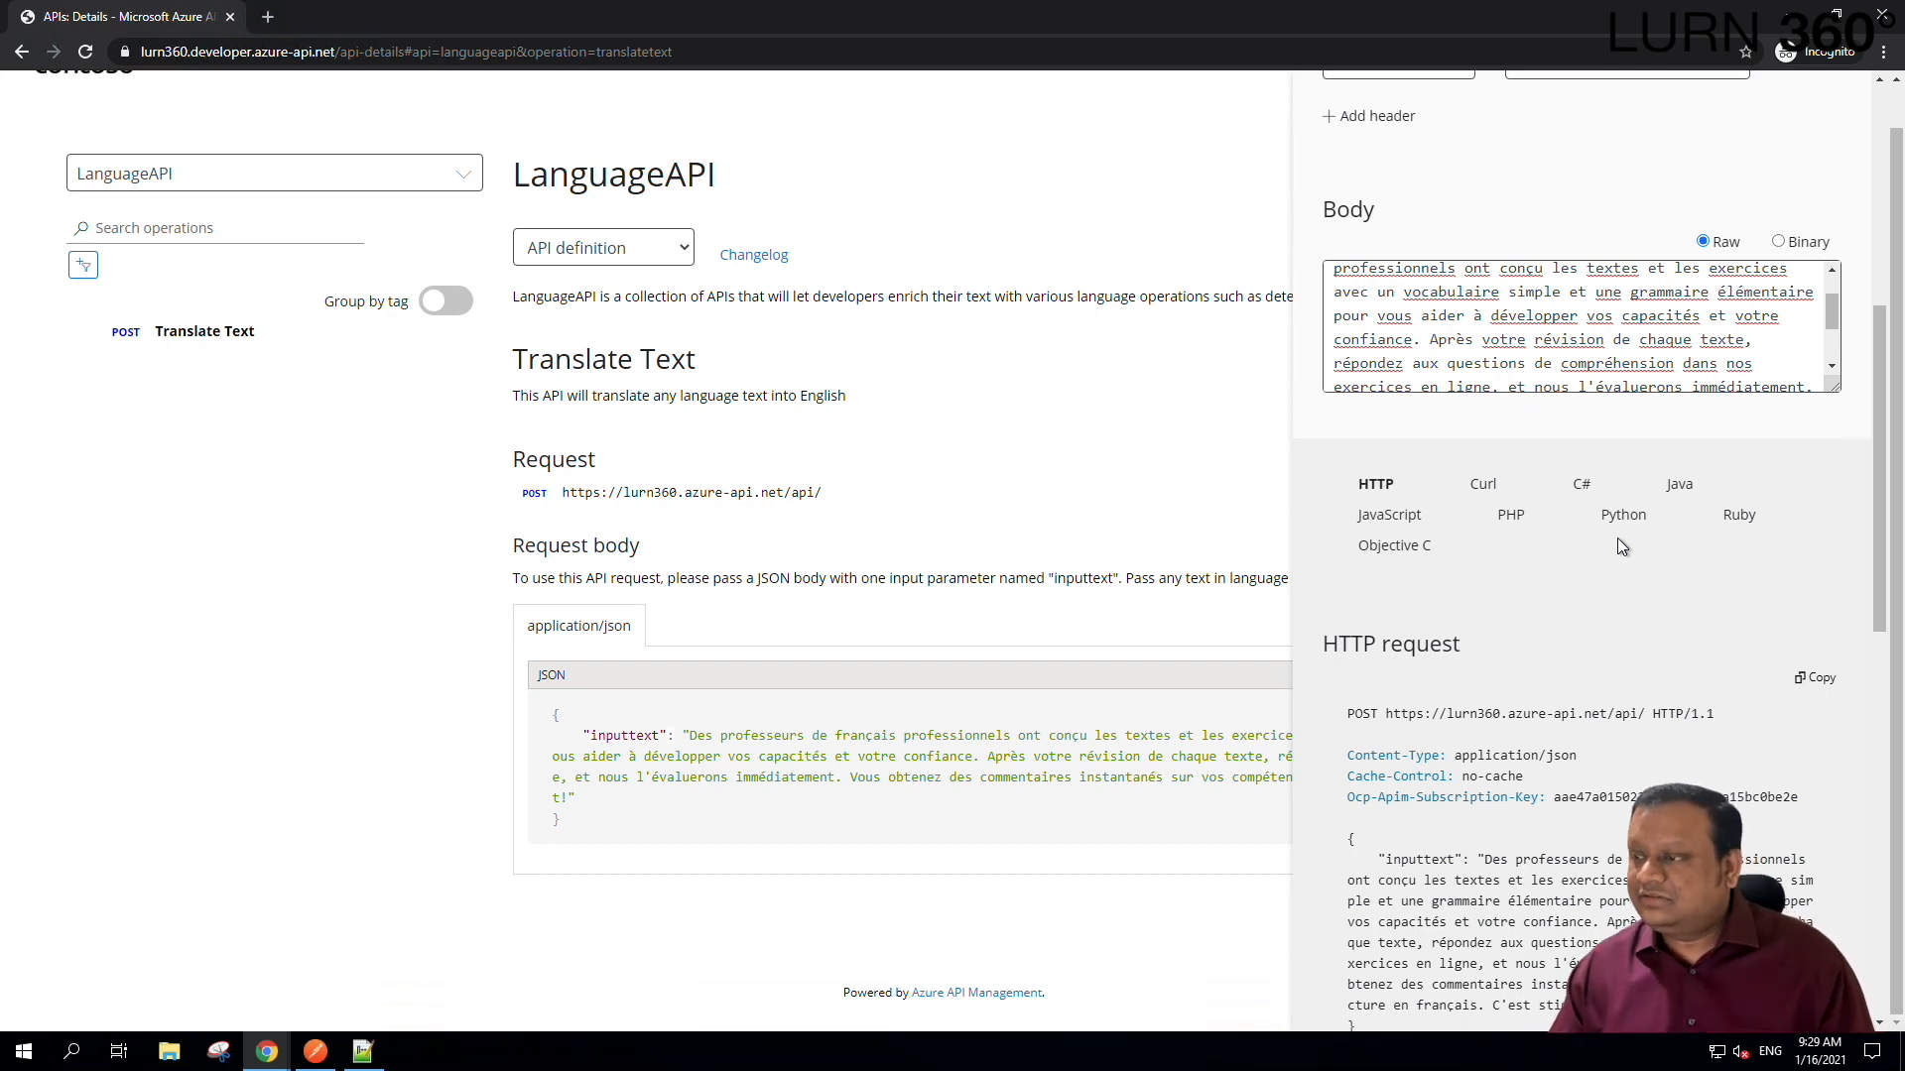
Show the request sample as Java code and copy it
{"action": "left_click", "coordinate": [1679, 486]}
{"action": "scroll", "coordinate": [1558, 695], "scroll_direction": "down", "scroll_amount": 4}
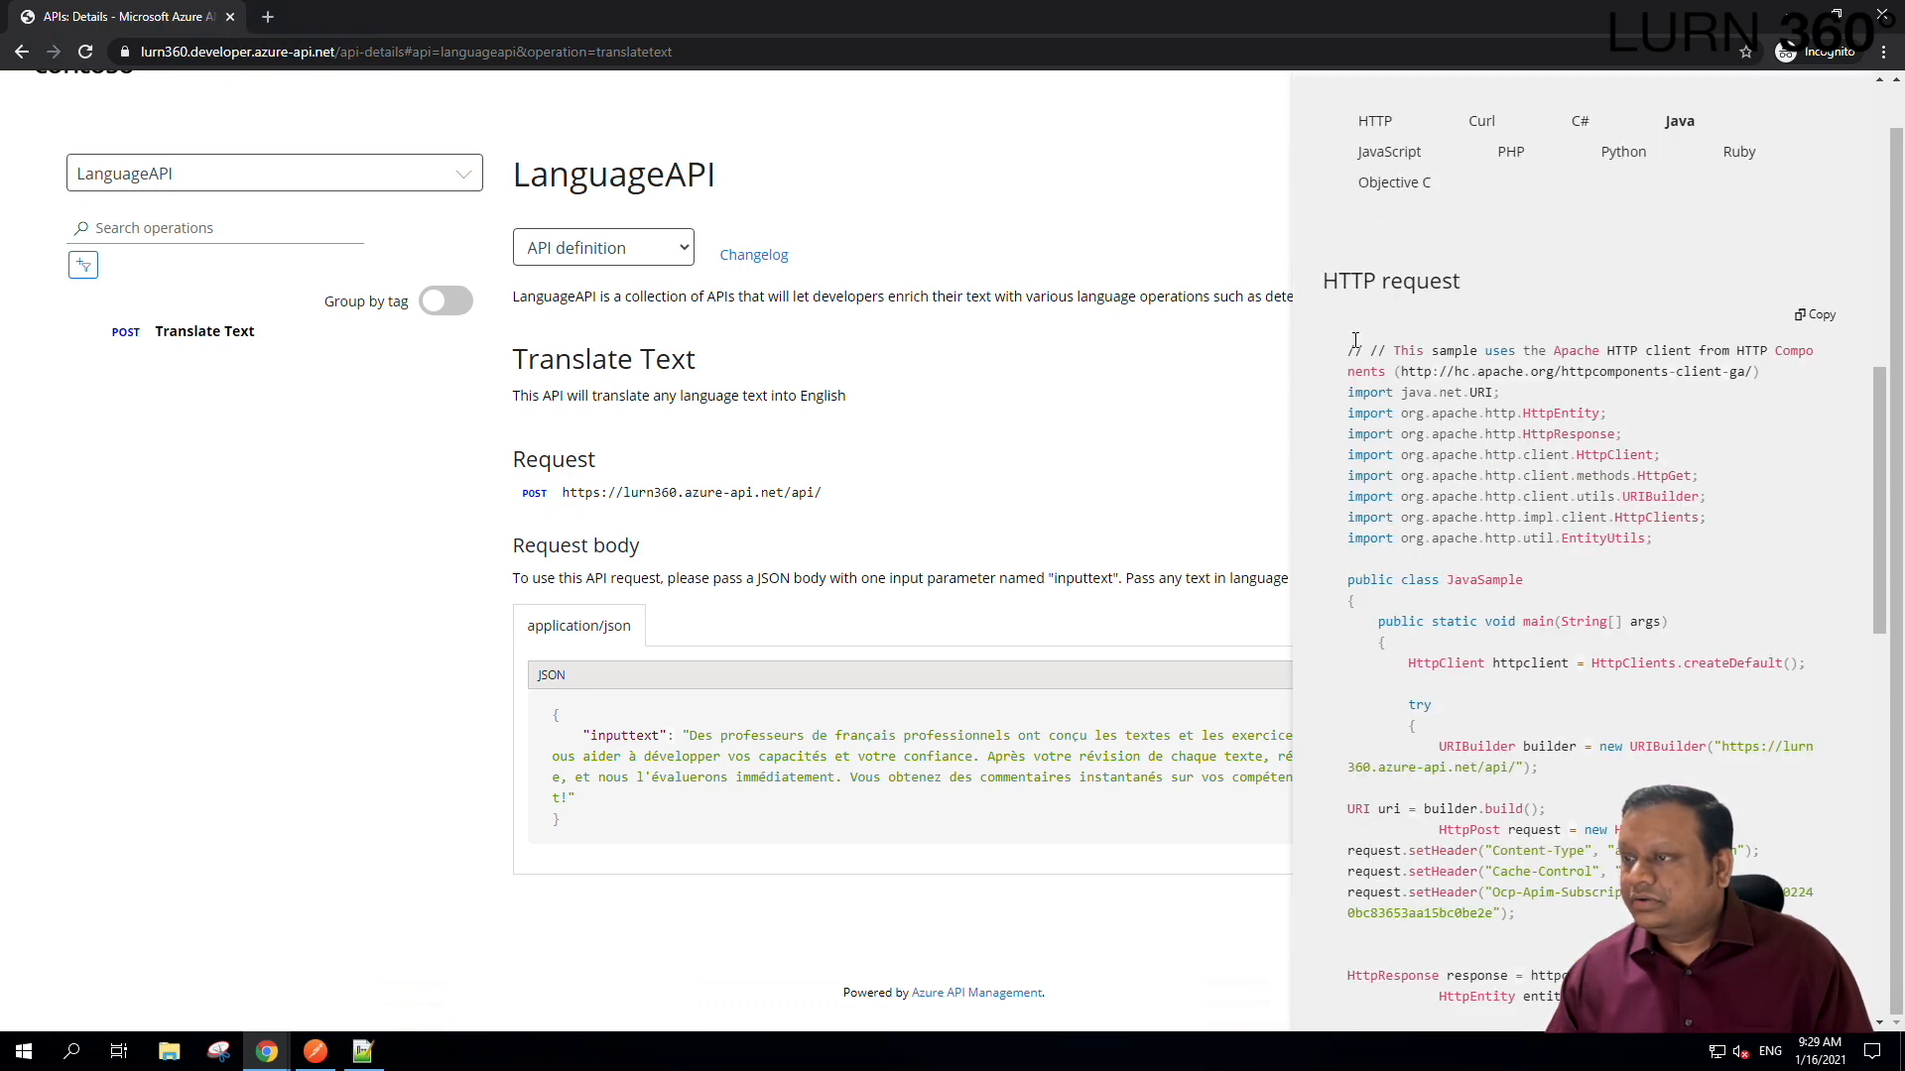
{"action": "left_click", "coordinate": [1826, 320]}
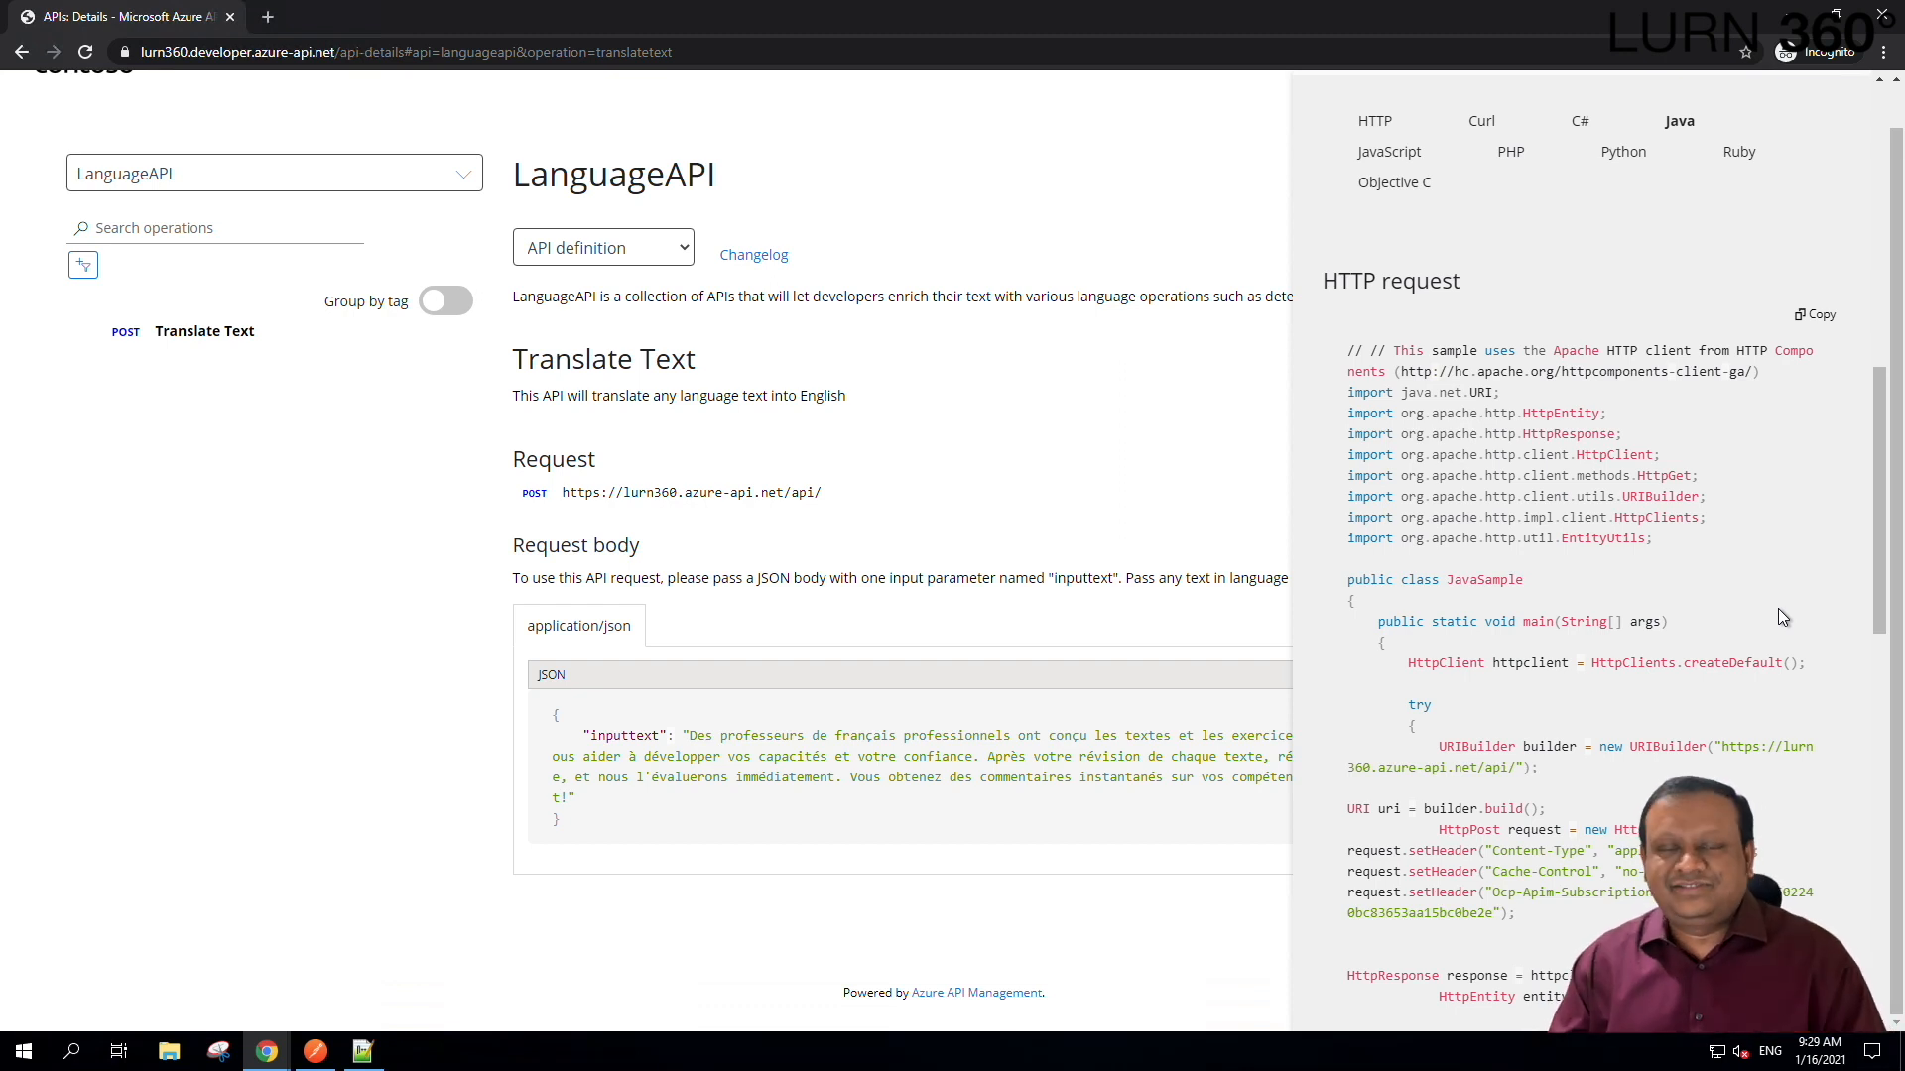
Switch the code sample to Python and scroll through it
{"action": "scroll", "coordinate": [1624, 445], "scroll_direction": "up", "scroll_amount": 1}
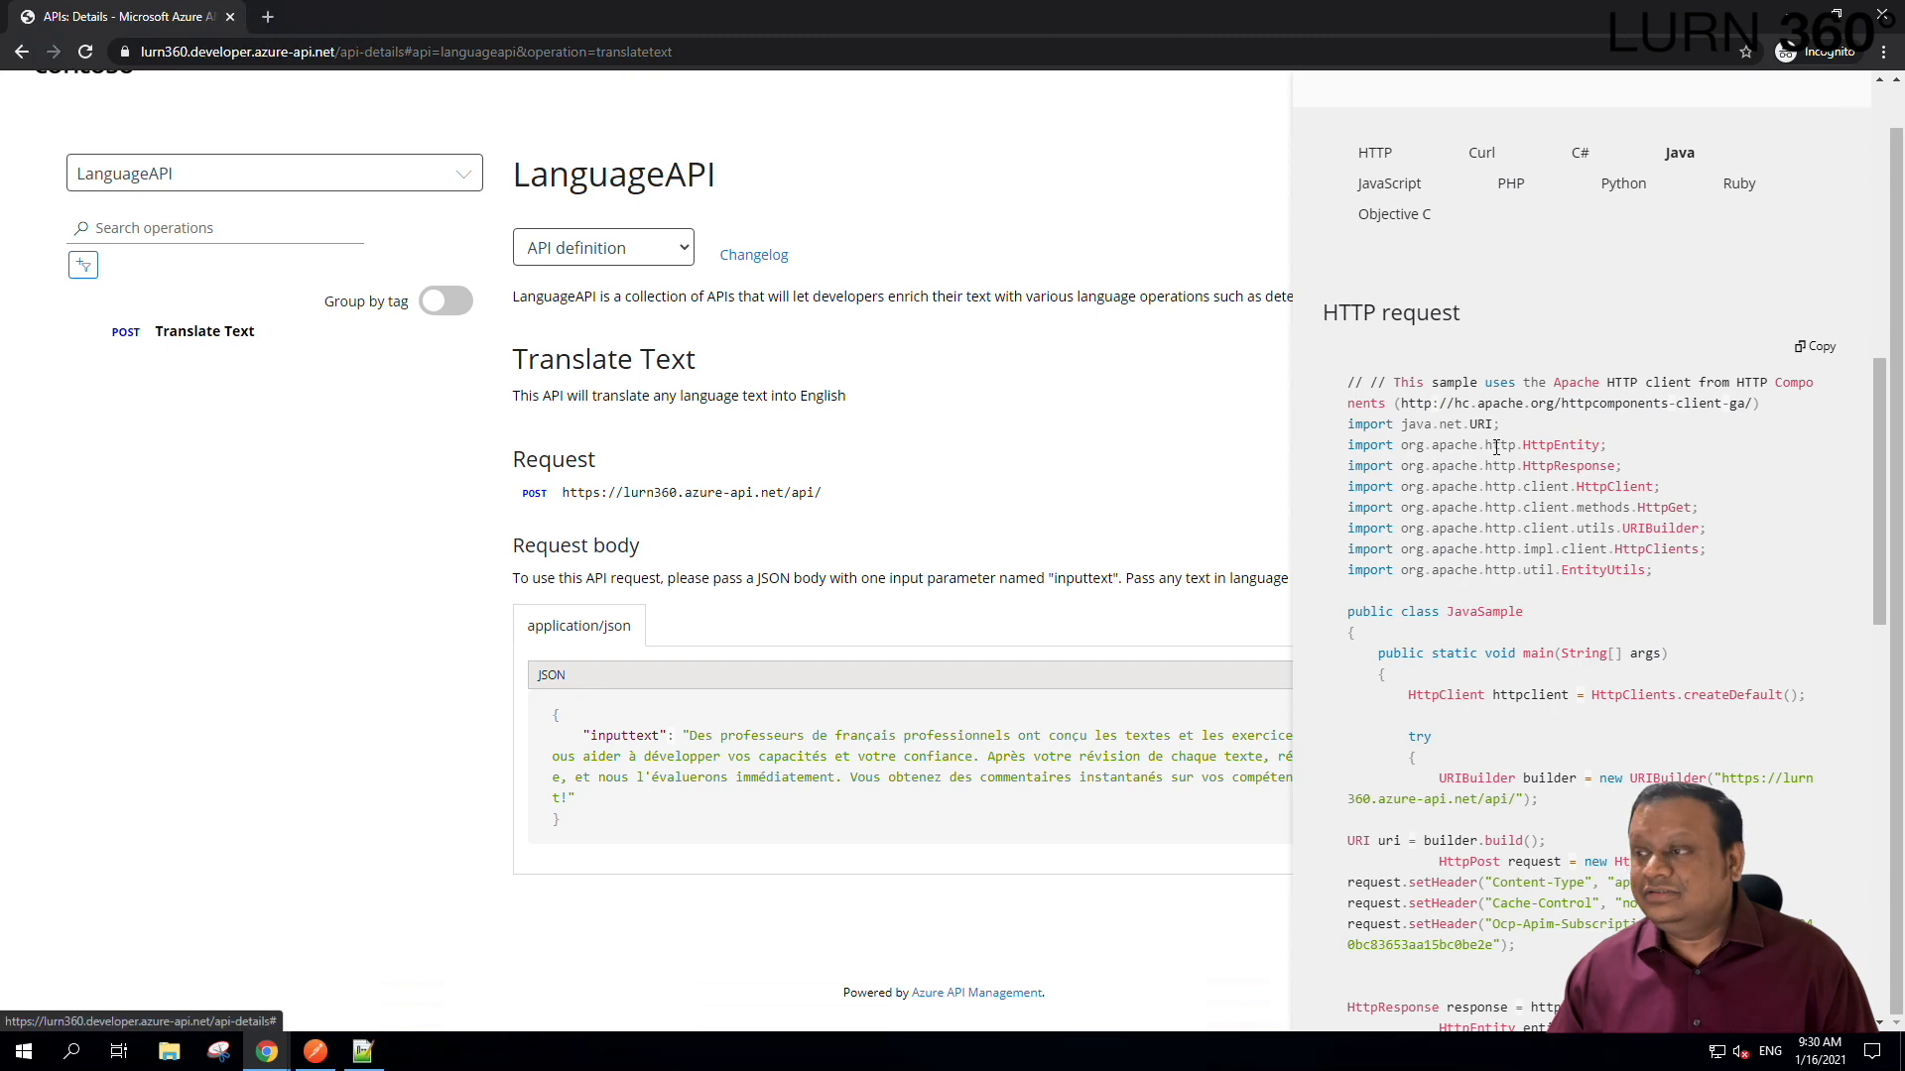
{"action": "scroll", "coordinate": [1708, 288], "scroll_direction": "up", "scroll_amount": 1}
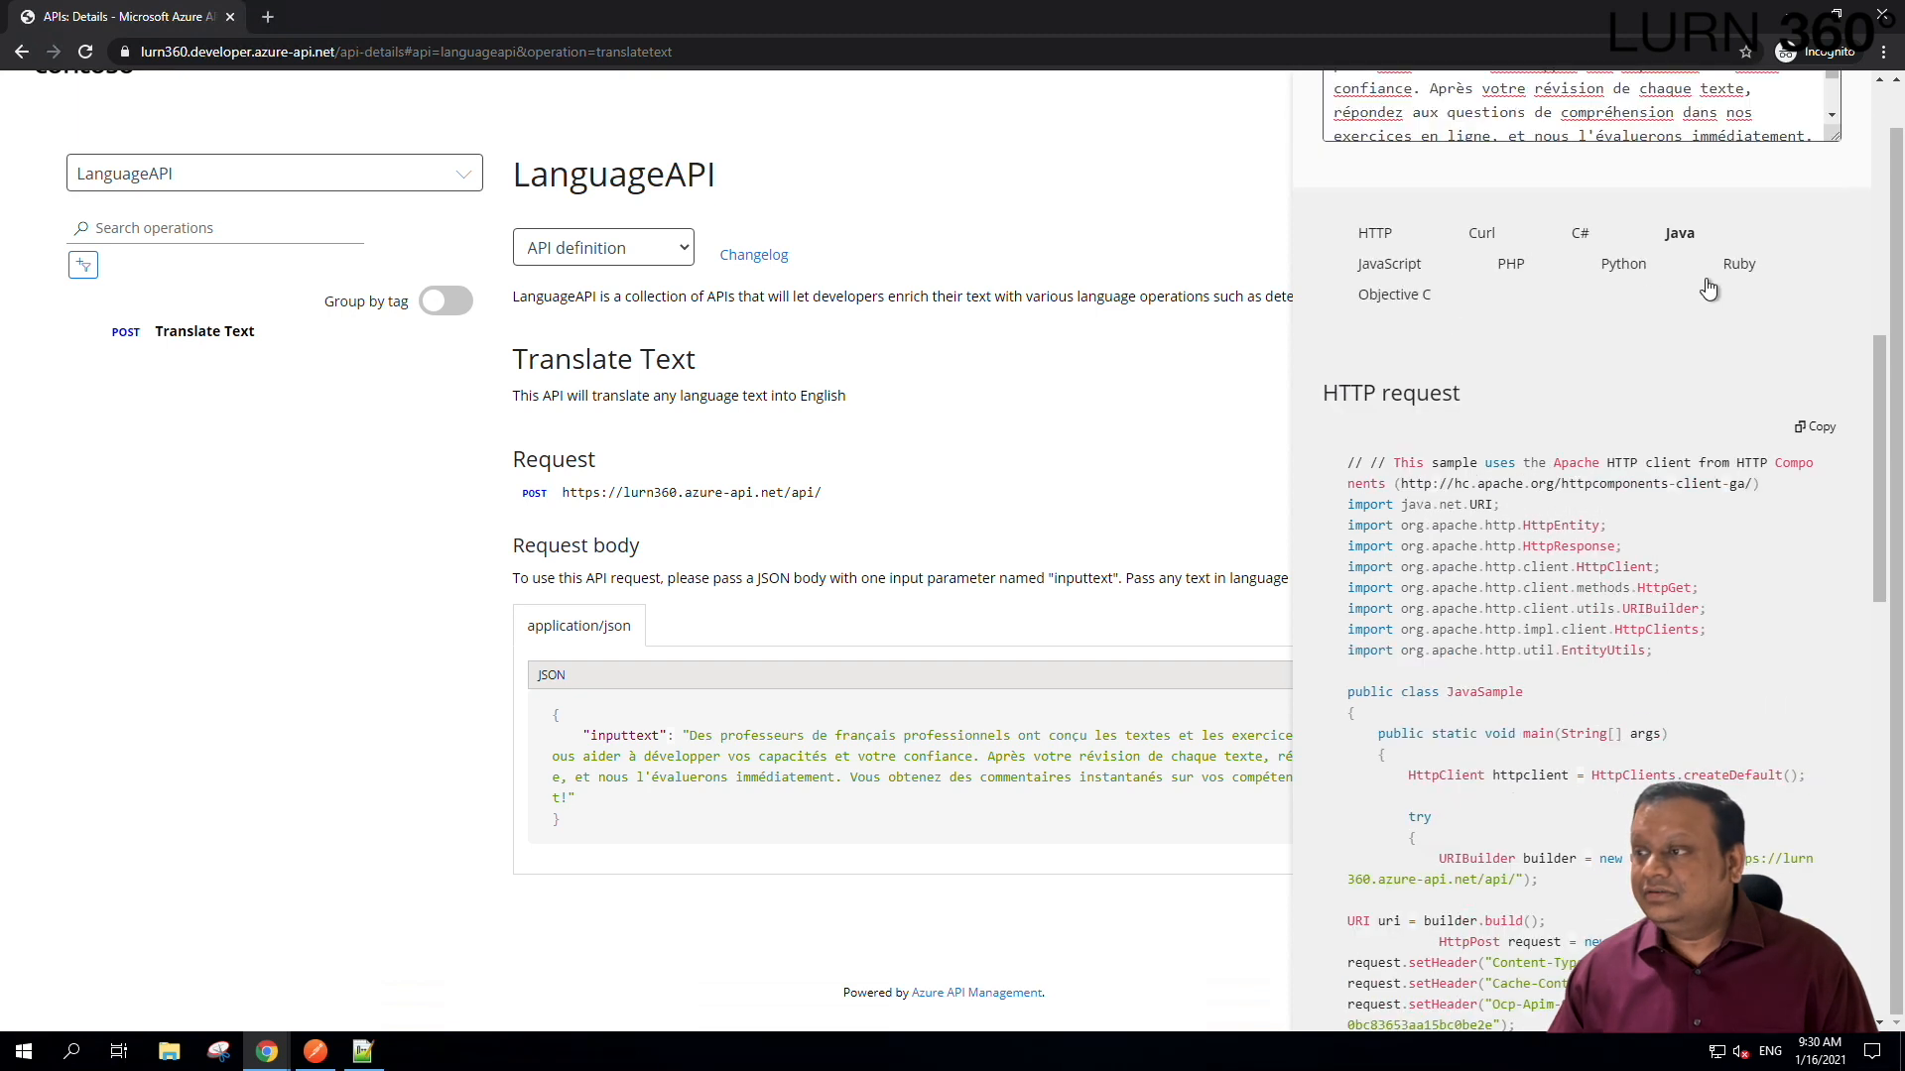
{"action": "left_click", "coordinate": [1621, 264]}
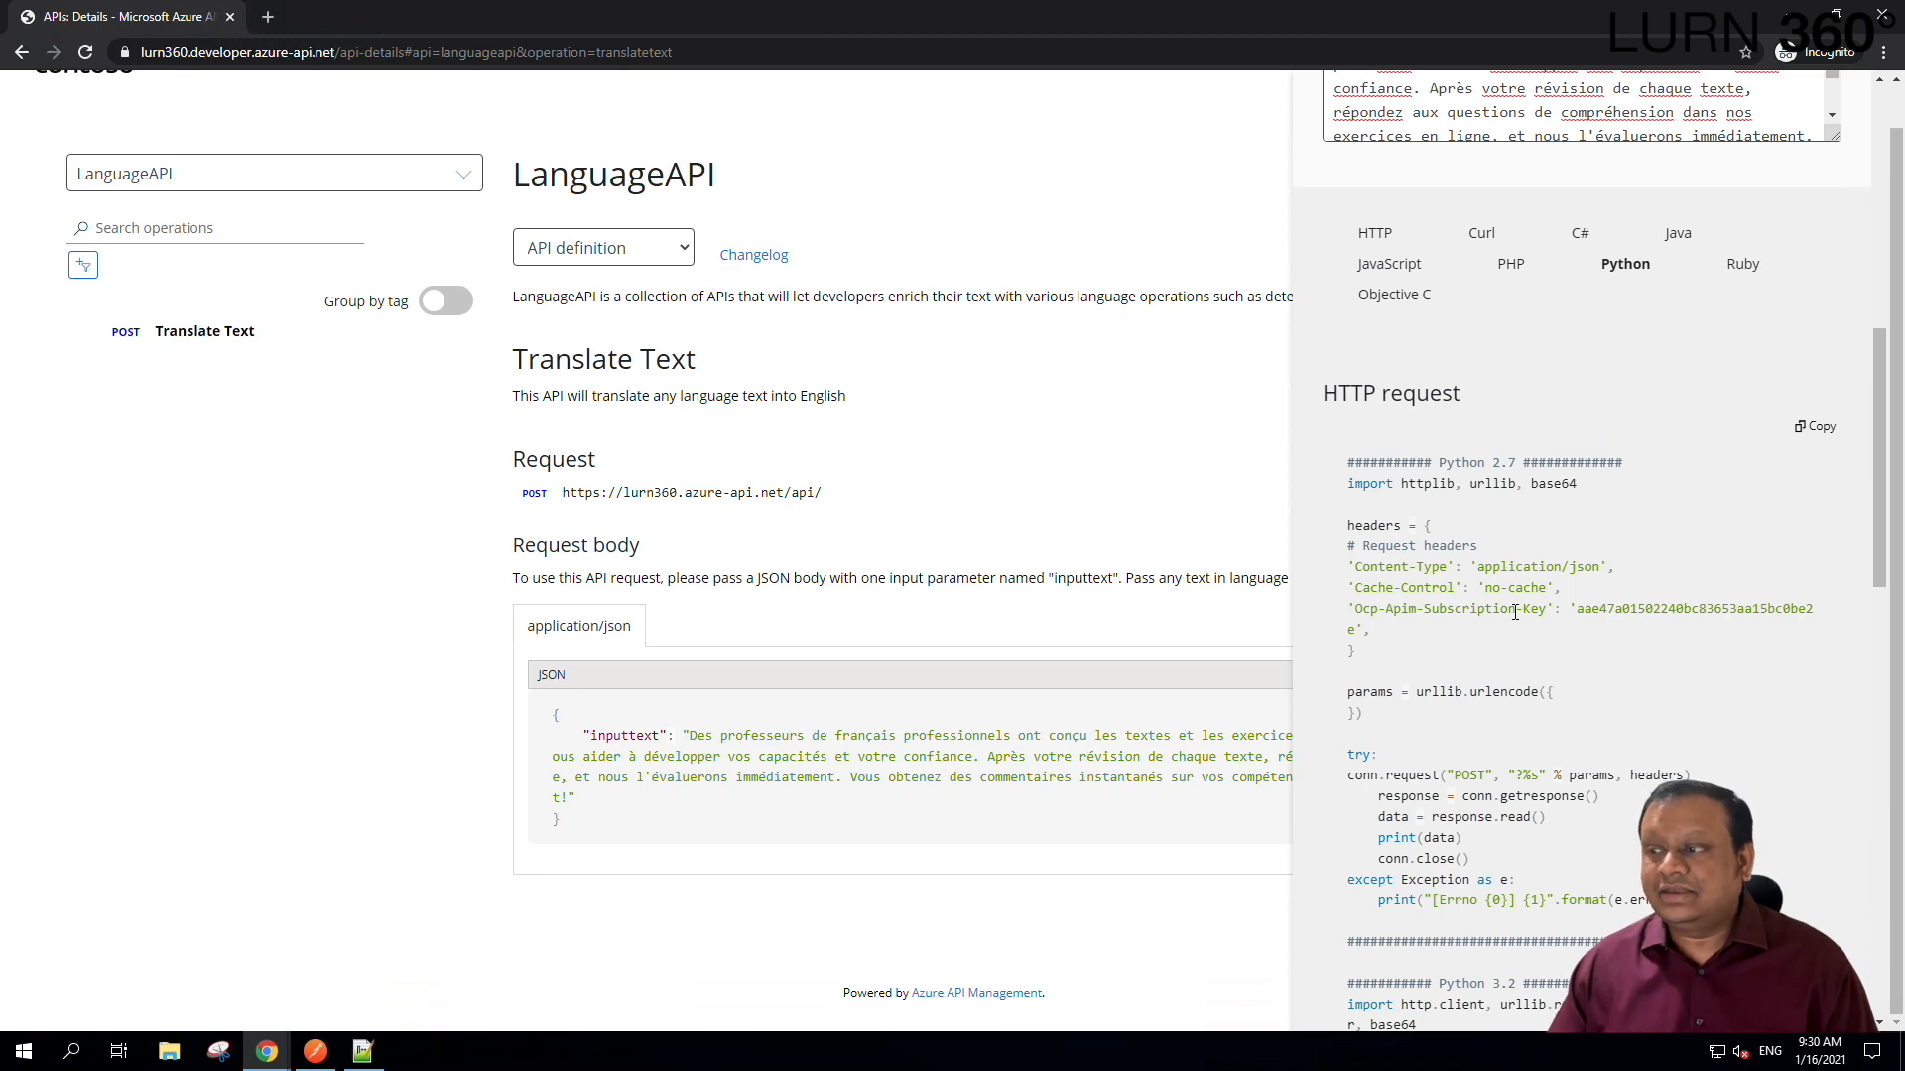
{"action": "scroll", "coordinate": [1516, 610], "scroll_direction": "down", "scroll_amount": 2}
{"action": "scroll", "coordinate": [1579, 535], "scroll_direction": "down", "scroll_amount": 1}
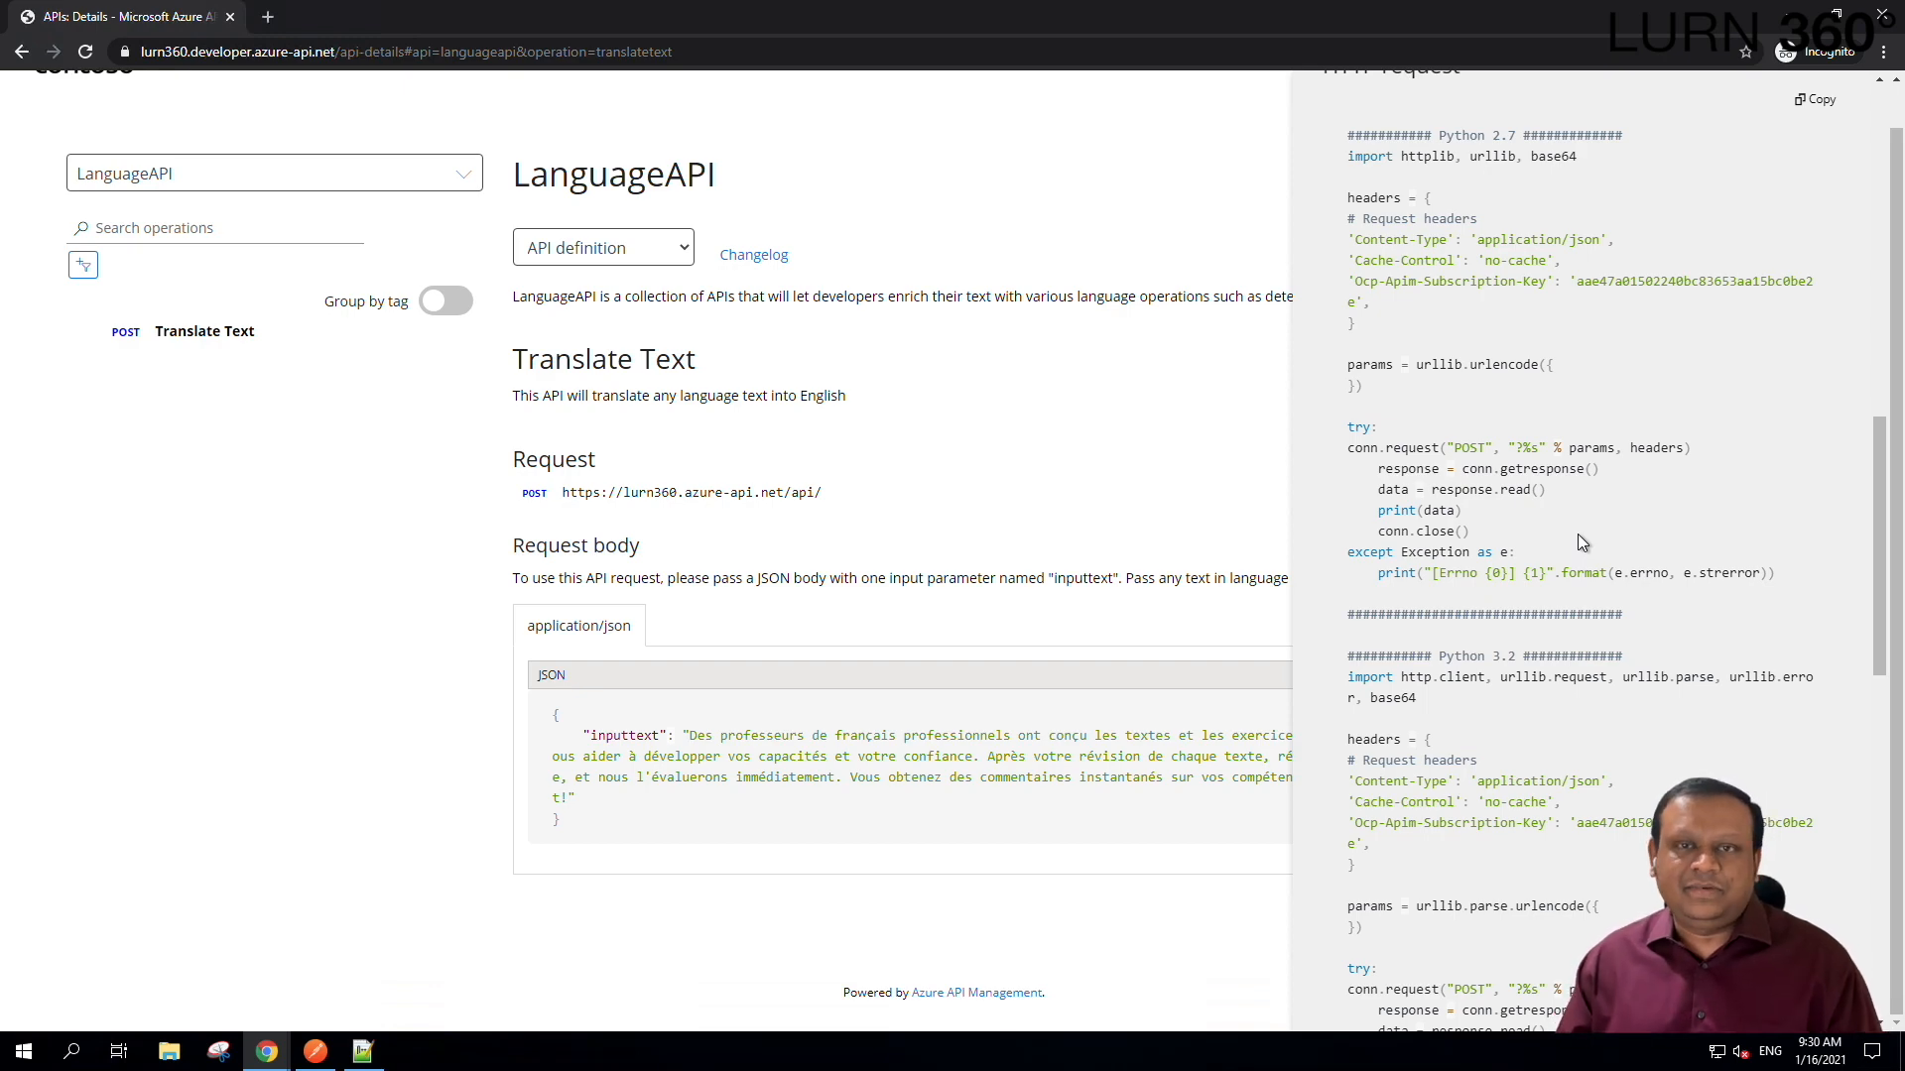
{"action": "scroll", "coordinate": [1515, 377], "scroll_direction": "up", "scroll_amount": 7}
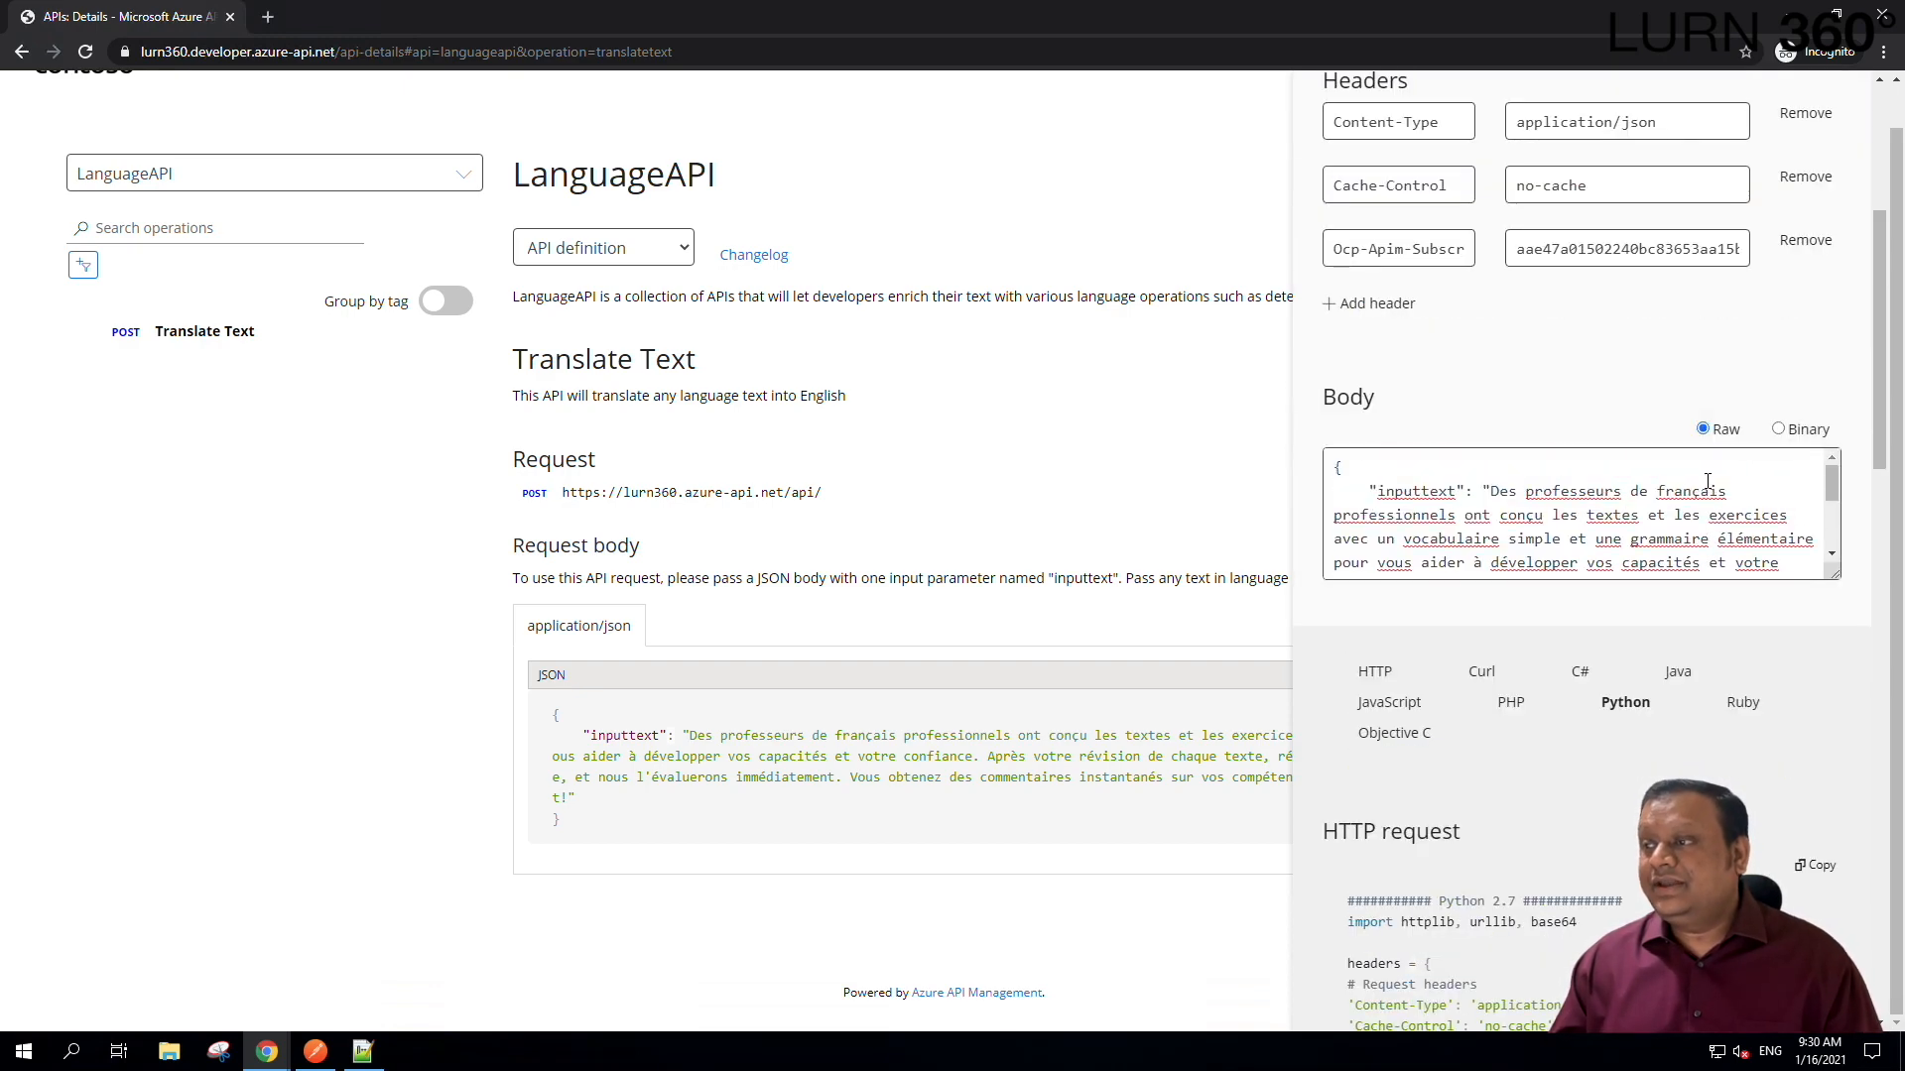
{"action": "scroll", "coordinate": [1741, 397], "scroll_direction": "up", "scroll_amount": 4}
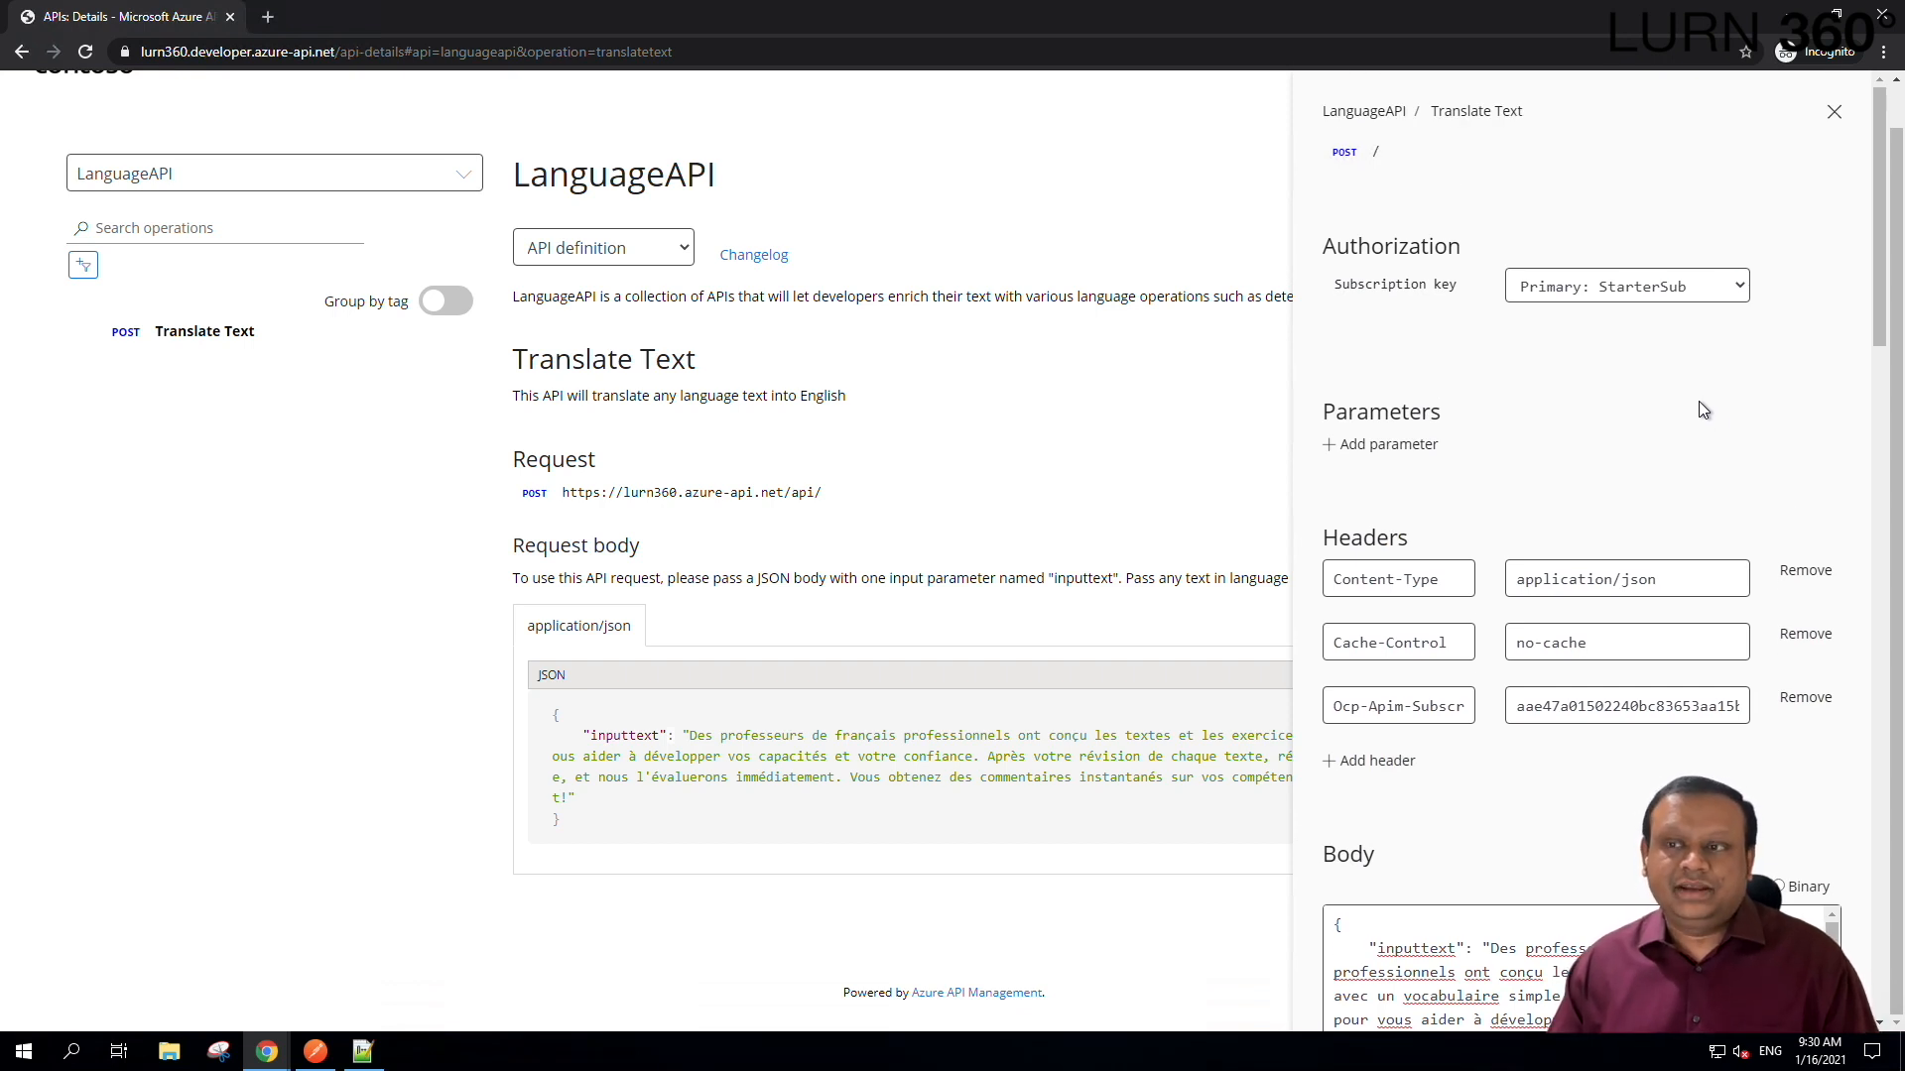
Reopen the Translate Text test console and scroll through its authorization, headers and French JSON body
{"action": "left_click", "coordinate": [1085, 400]}
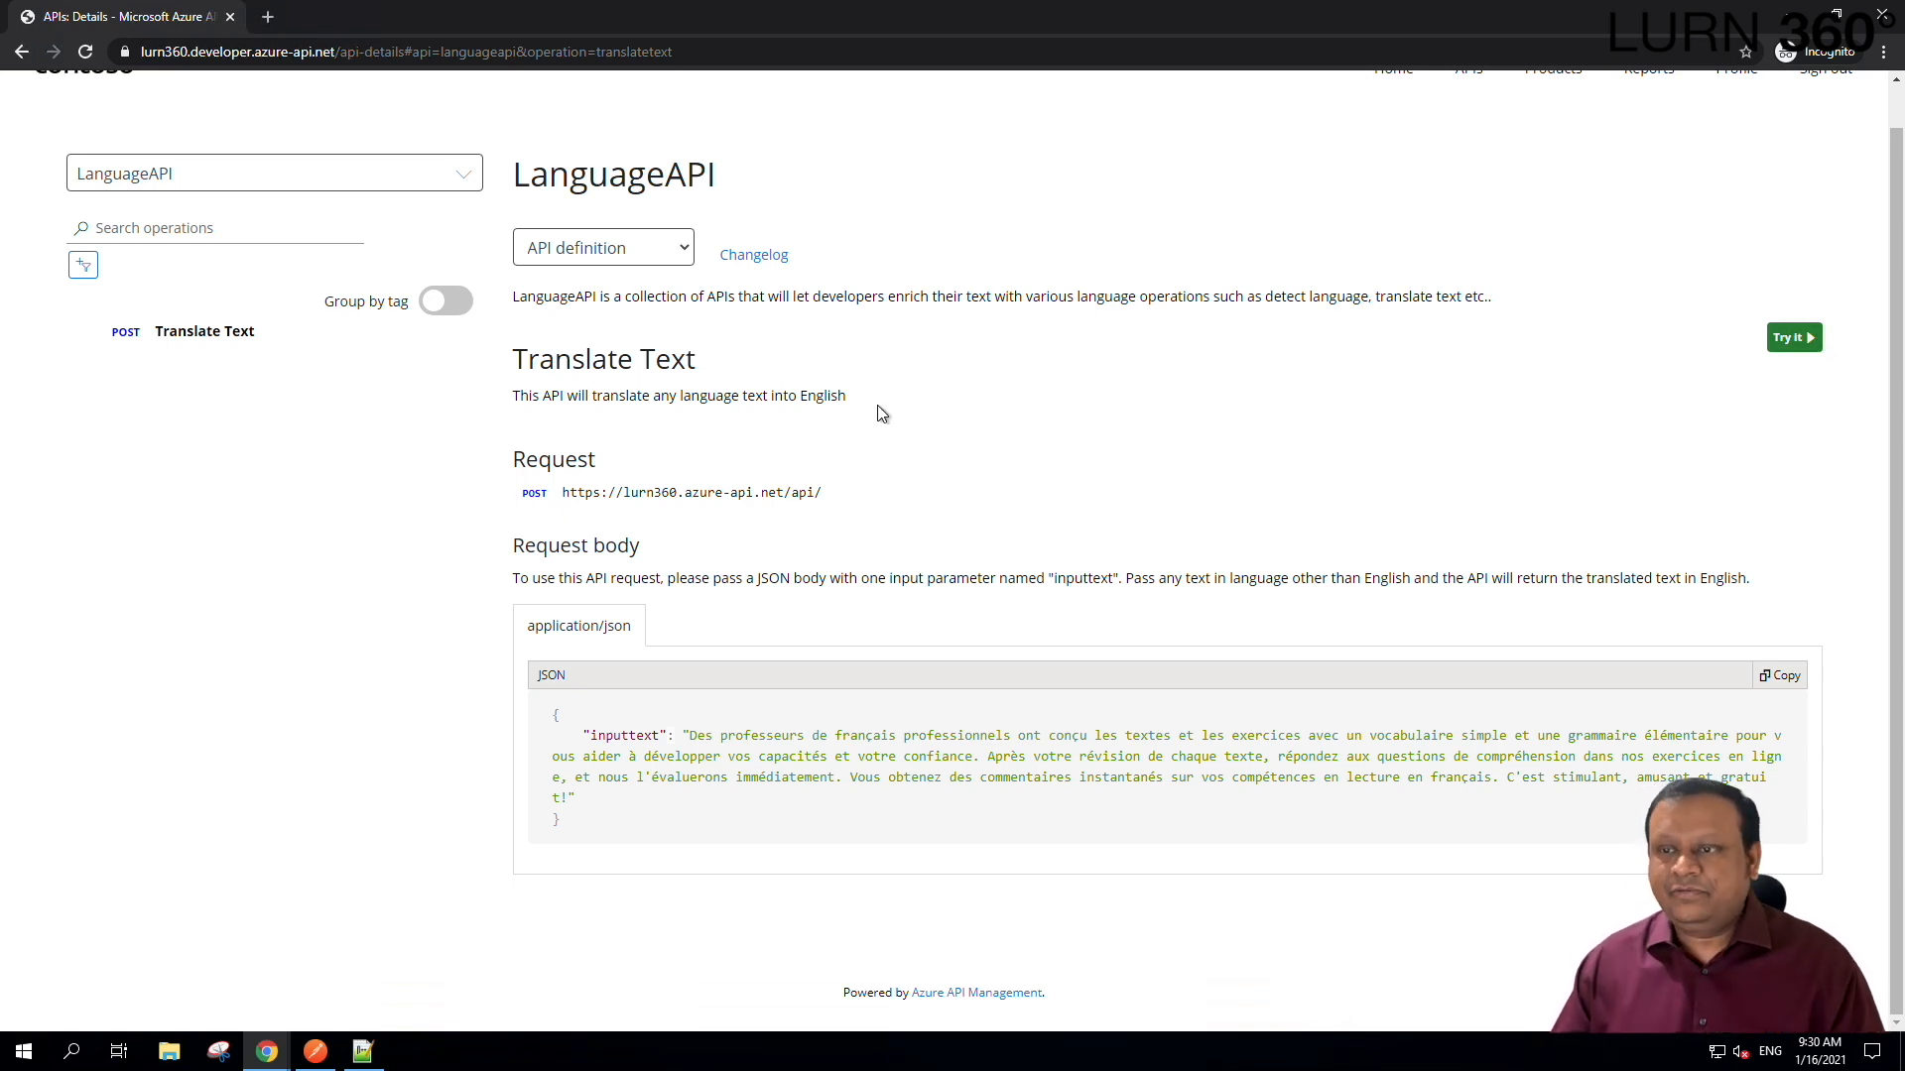
{"action": "left_click_drag", "start_coordinate": [582, 817], "coordinate": [550, 703]}
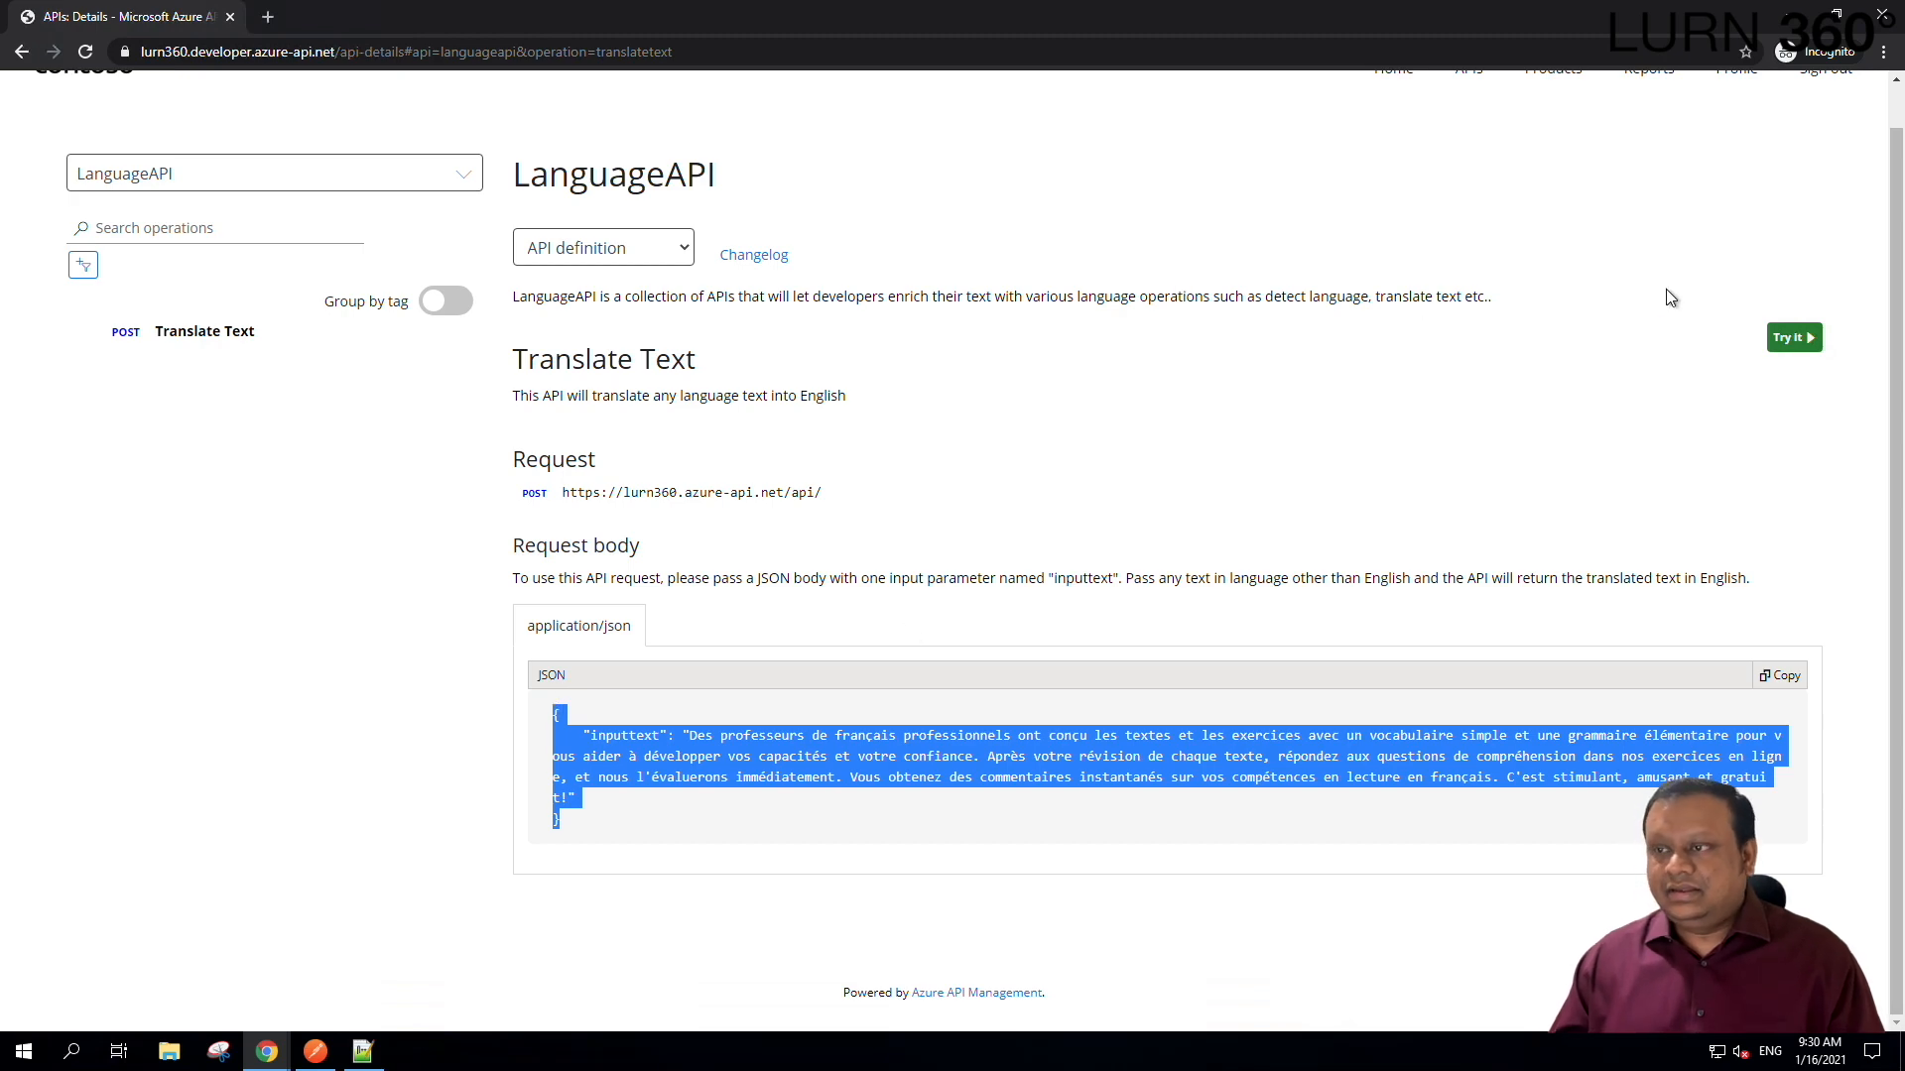
{"action": "left_click", "coordinate": [1799, 339]}
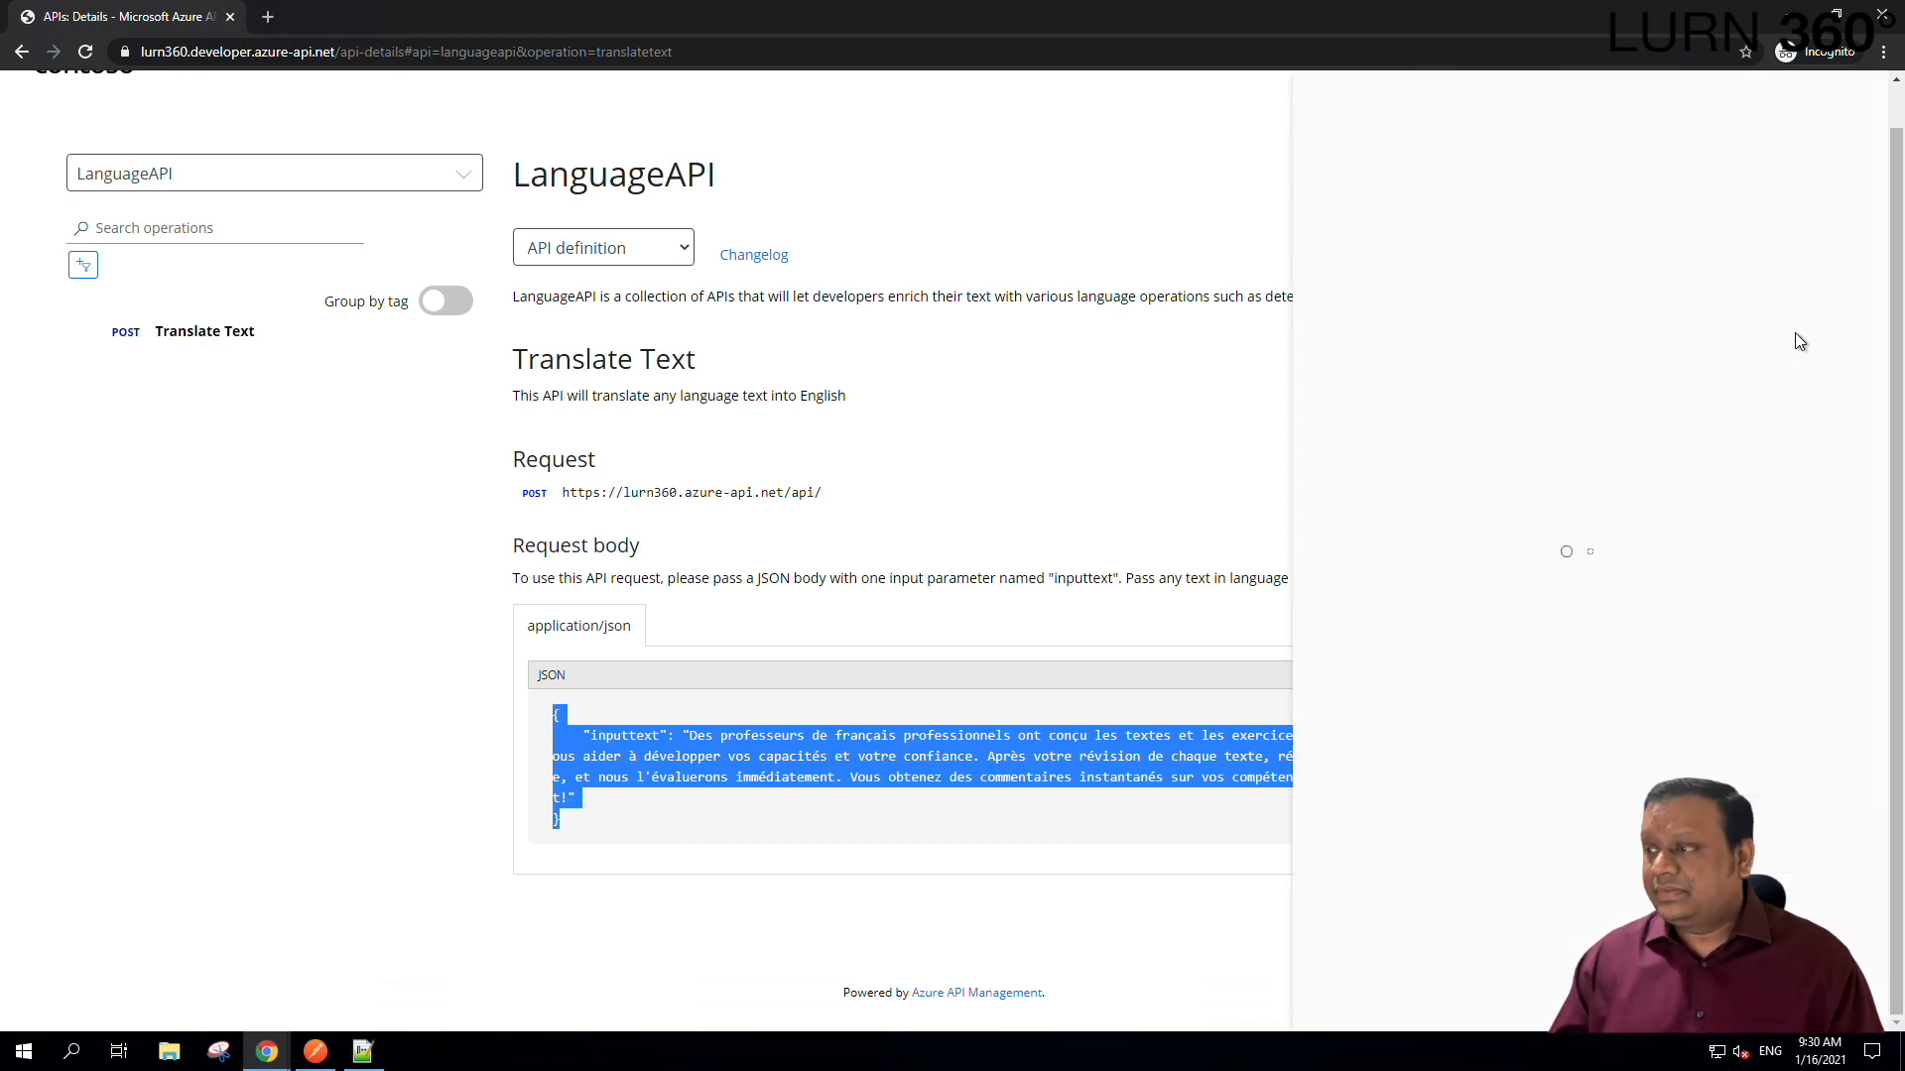
{"action": "scroll", "coordinate": [1537, 520], "scroll_direction": "down", "scroll_amount": 5}
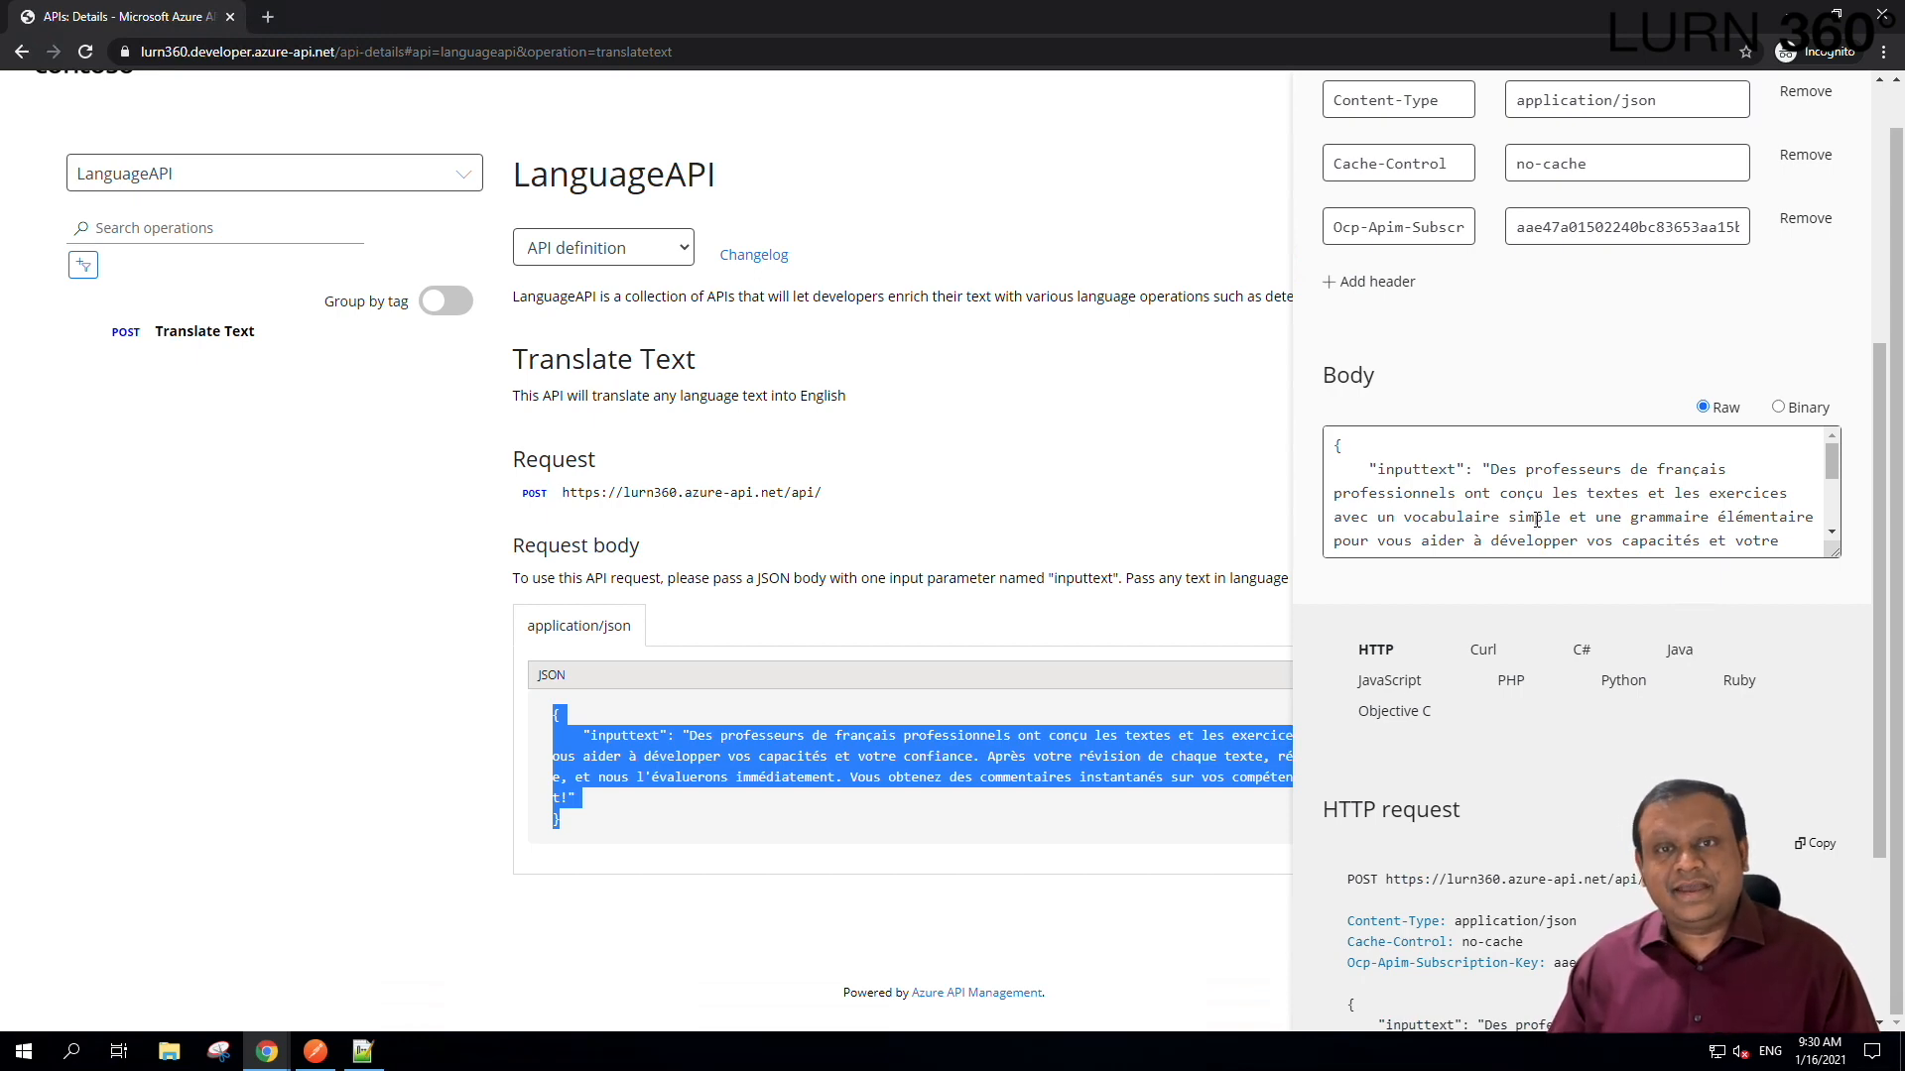
{"action": "scroll", "coordinate": [1576, 570], "scroll_direction": "up", "scroll_amount": 6}
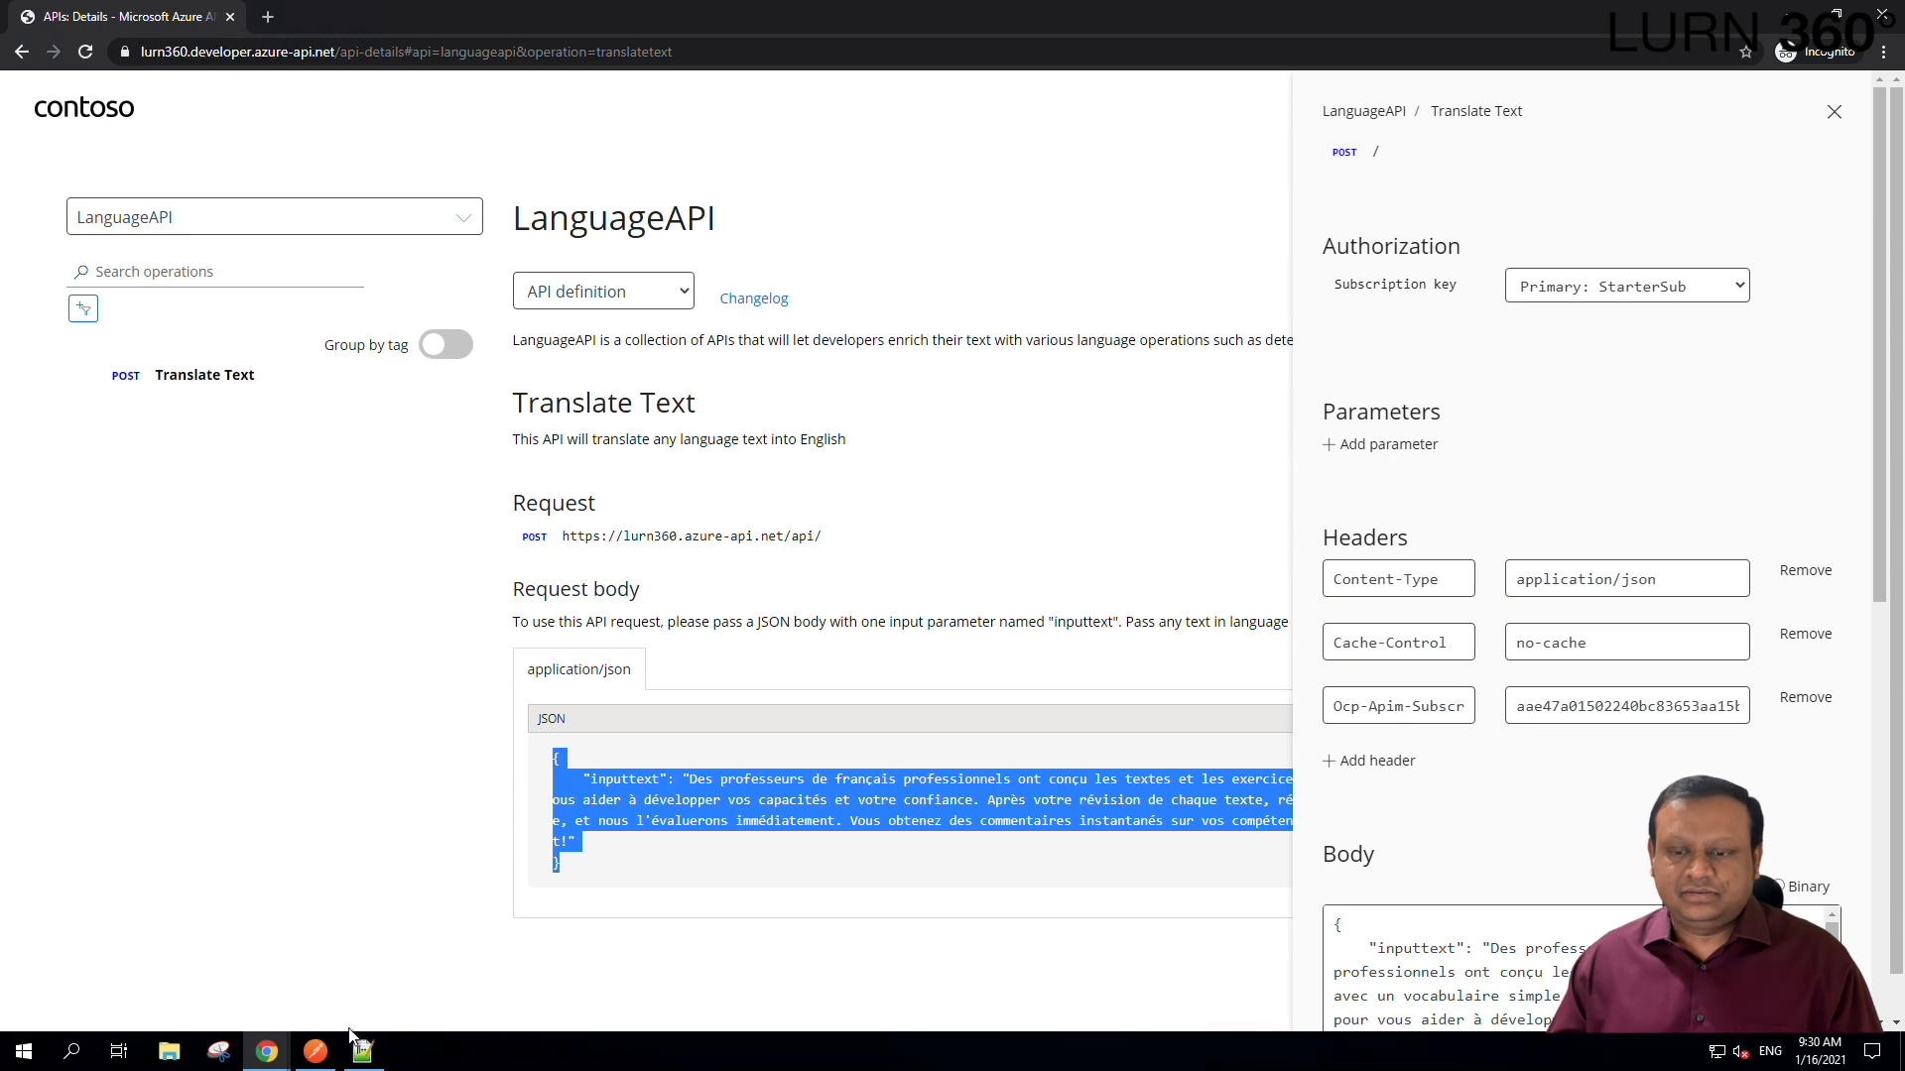
Send the French inputtext JSON request from Postman for a 200 OK English translation, then return to the portal
{"action": "left_click", "coordinate": [315, 1053]}
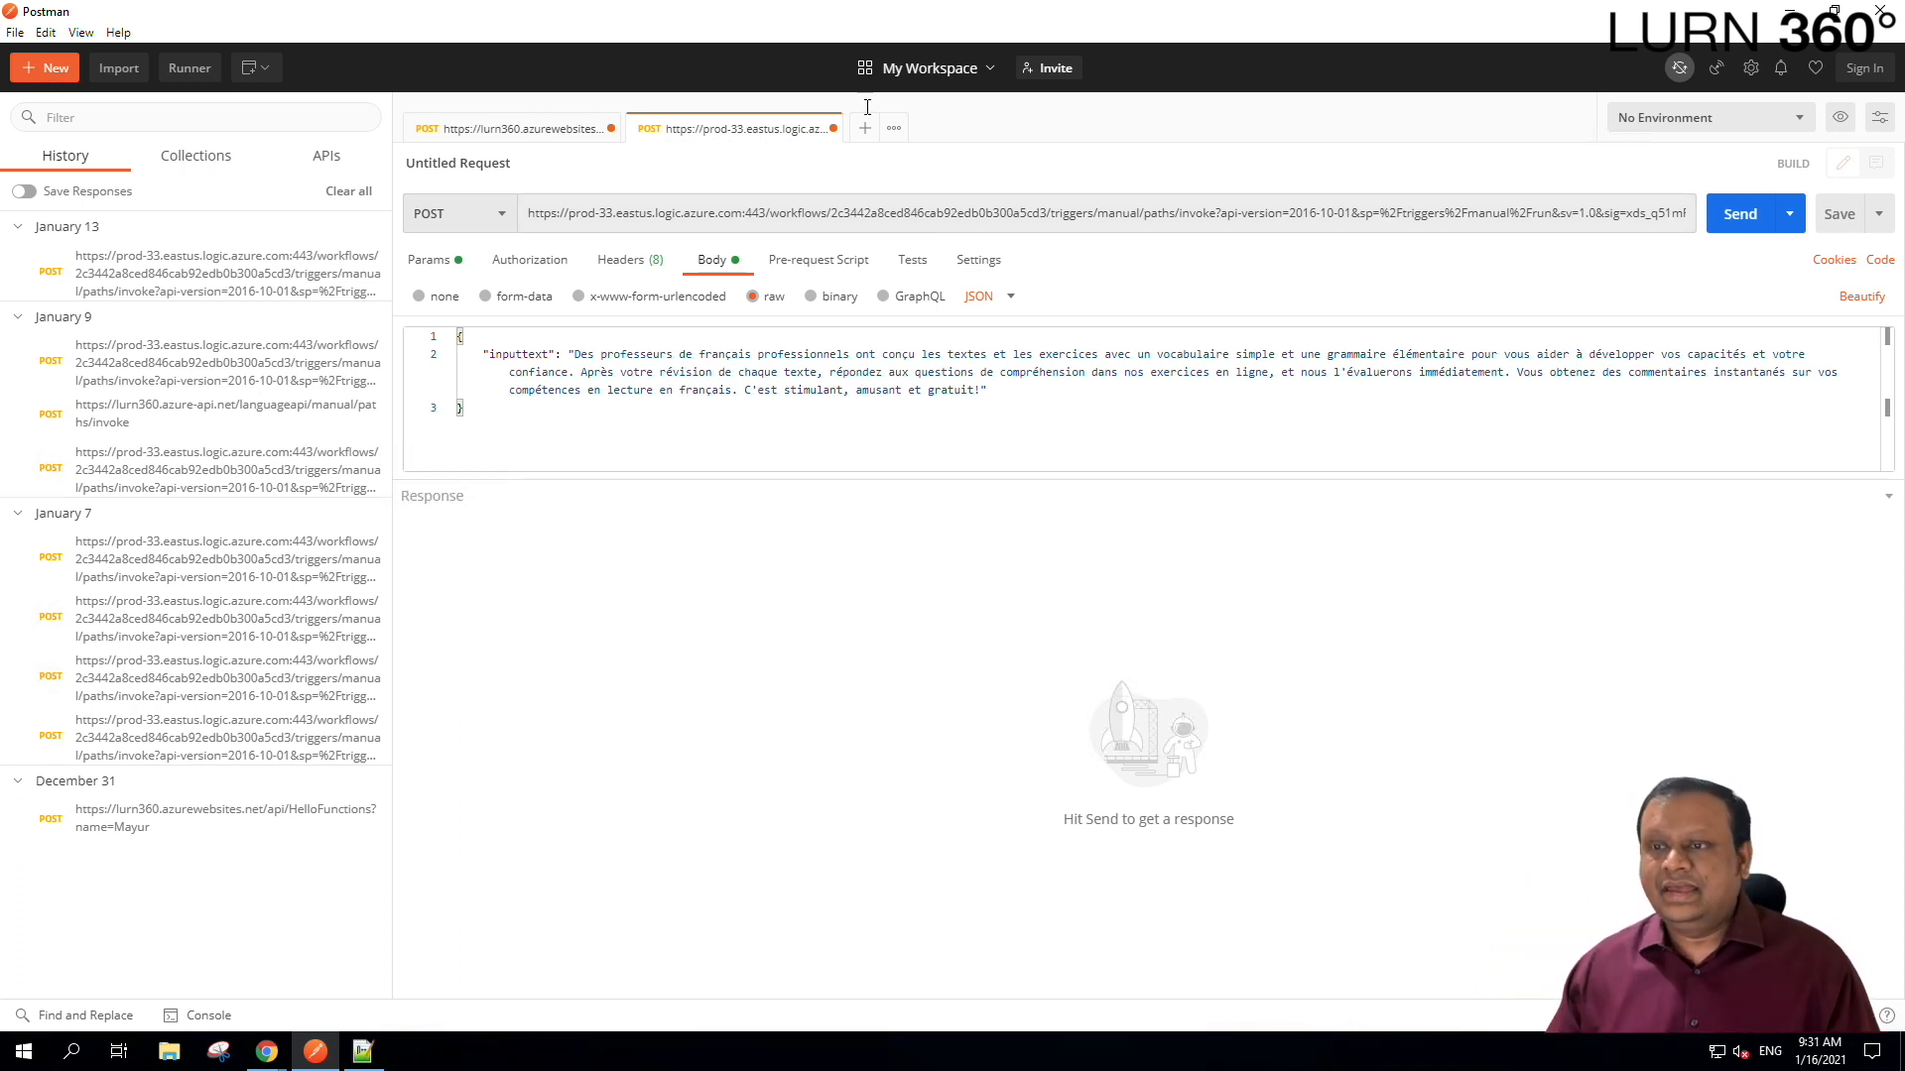
{"action": "left_click_drag", "start_coordinate": [483, 425], "coordinate": [446, 333]}
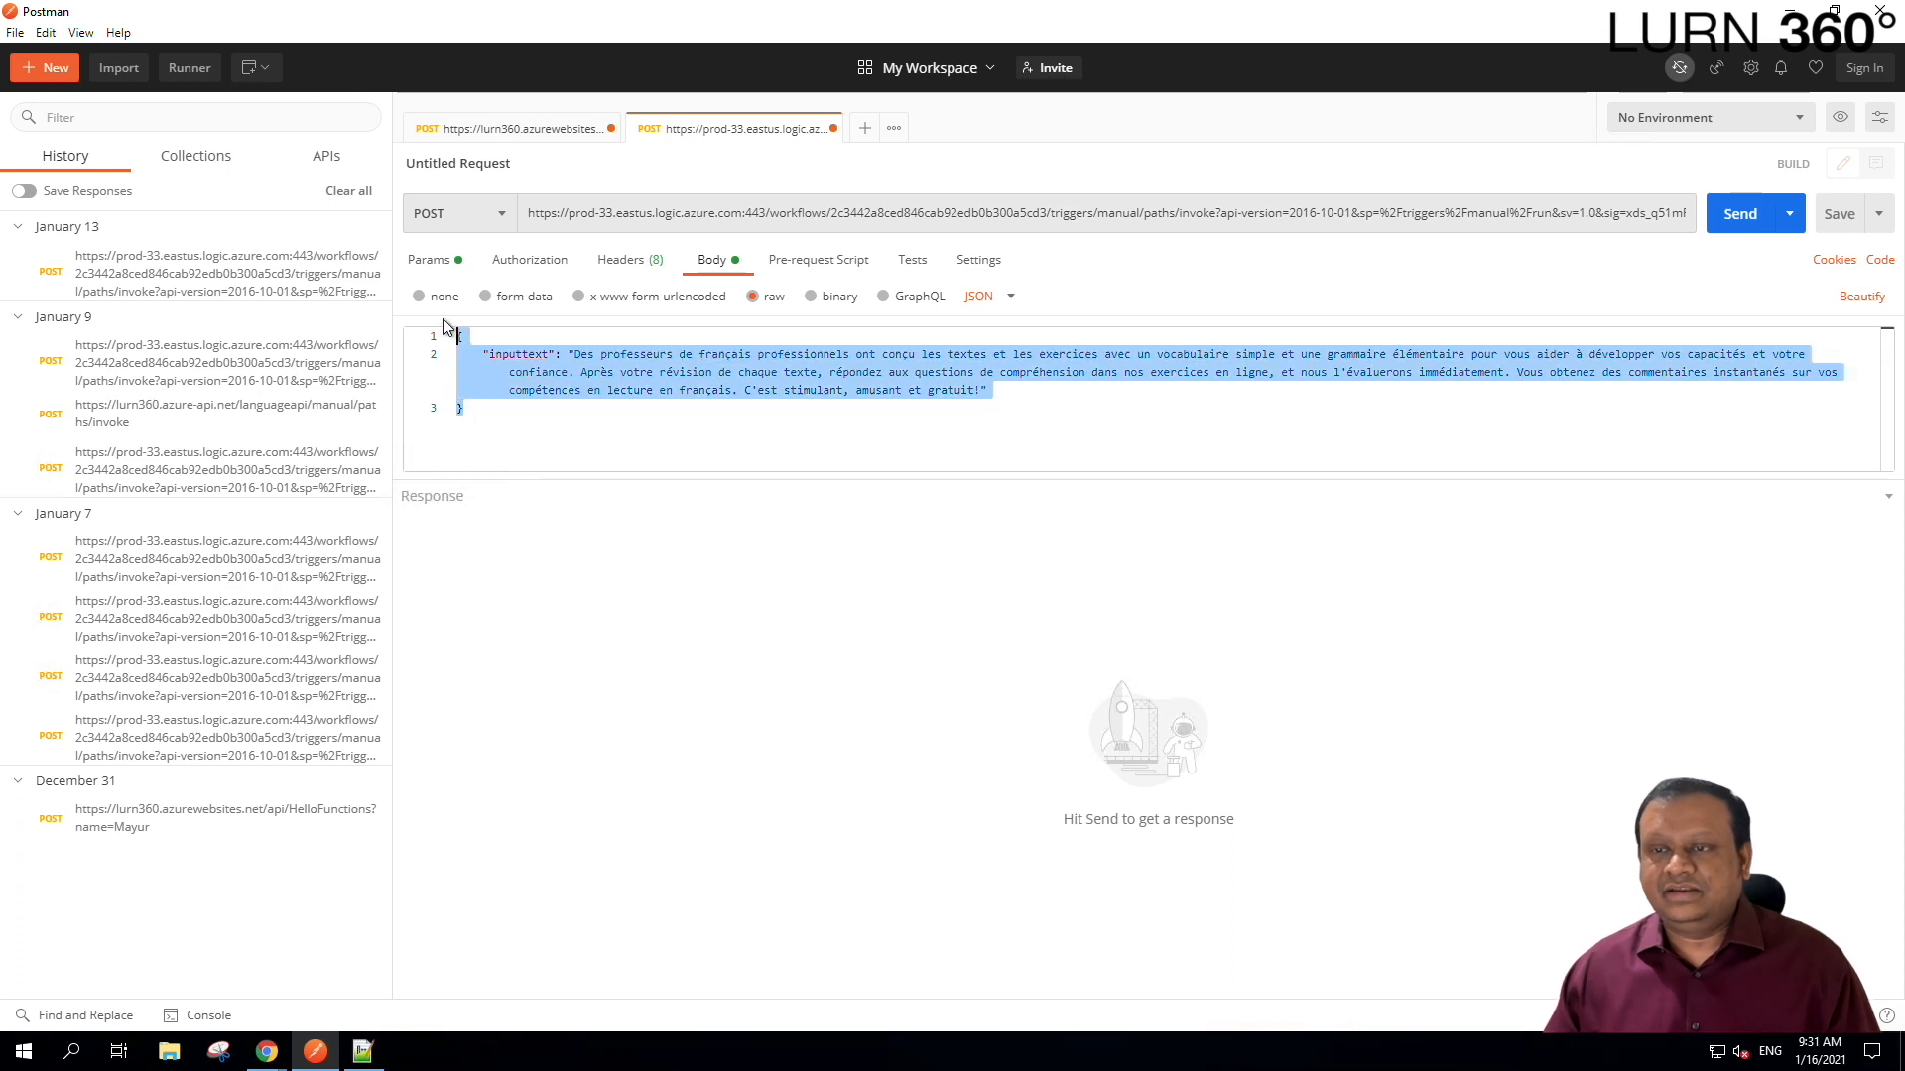
{"action": "left_click", "coordinate": [1122, 400]}
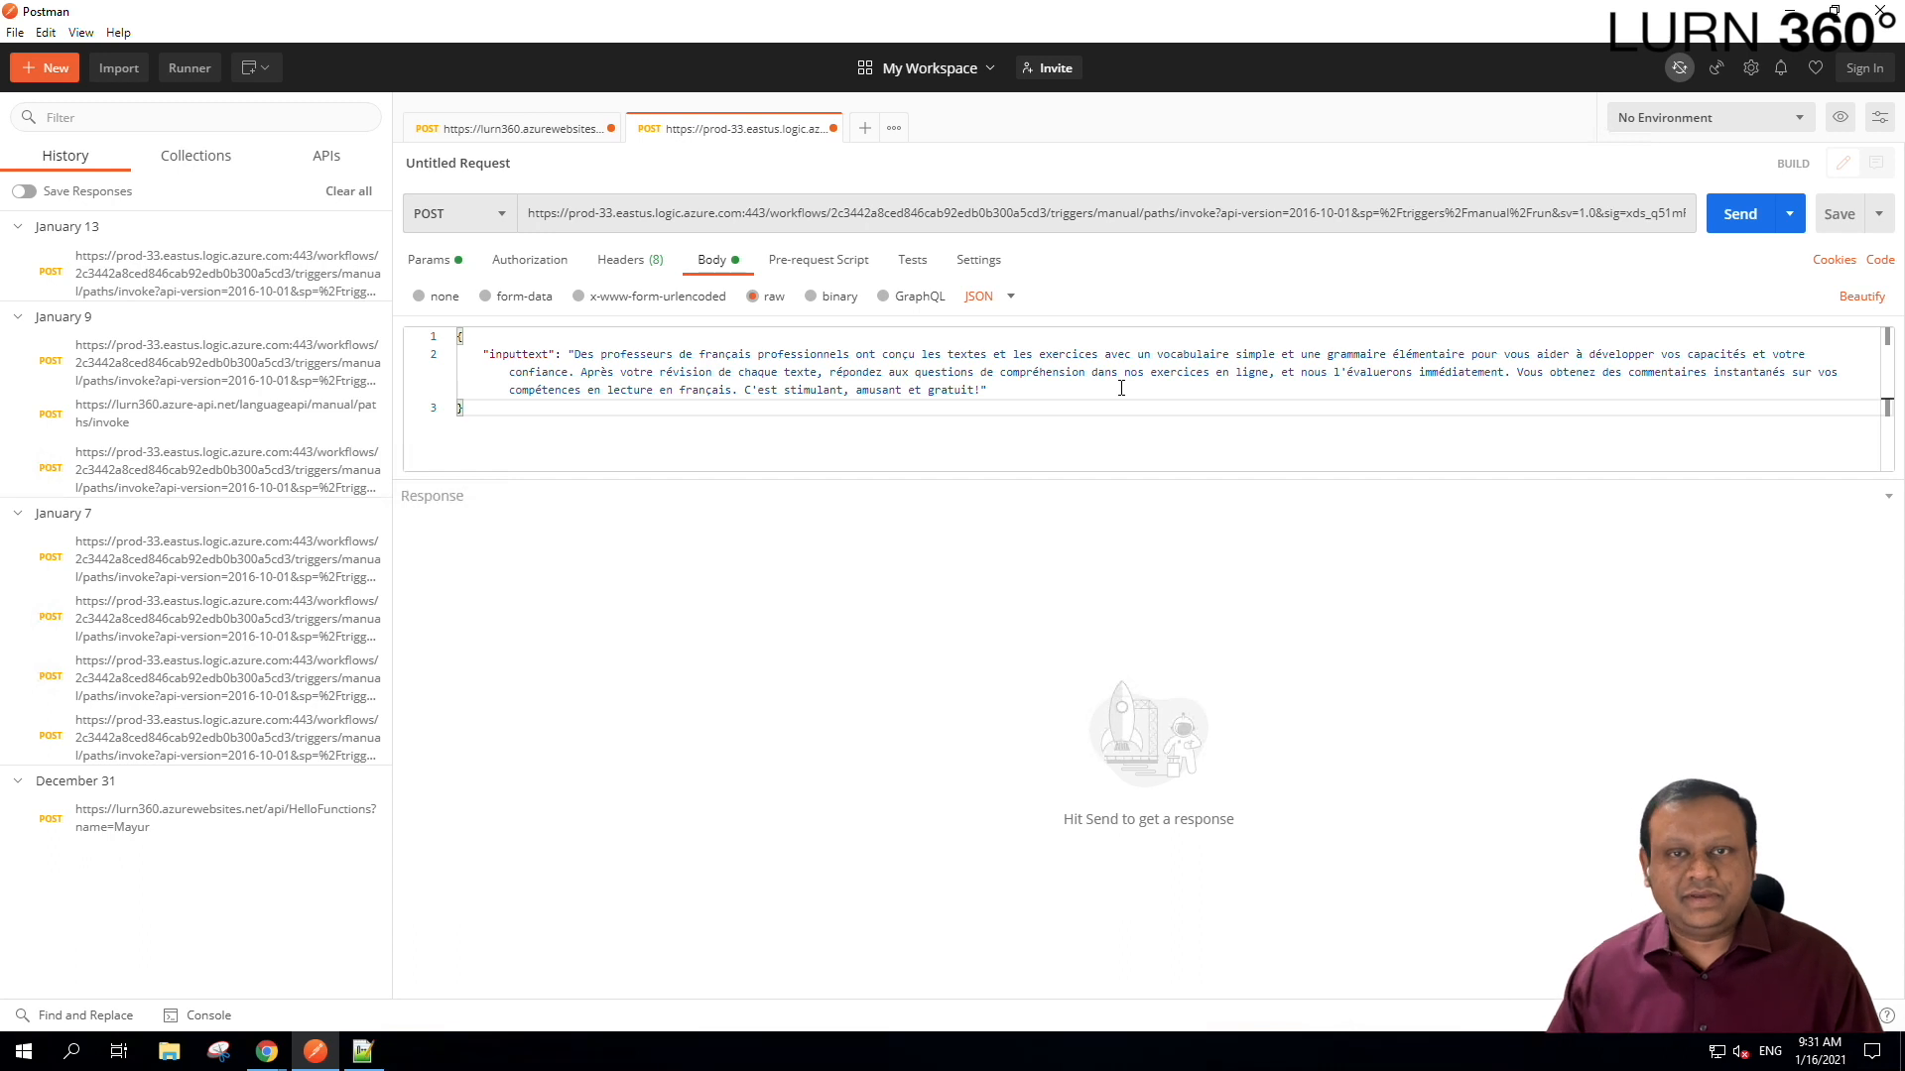
{"action": "left_click", "coordinate": [1742, 222]}
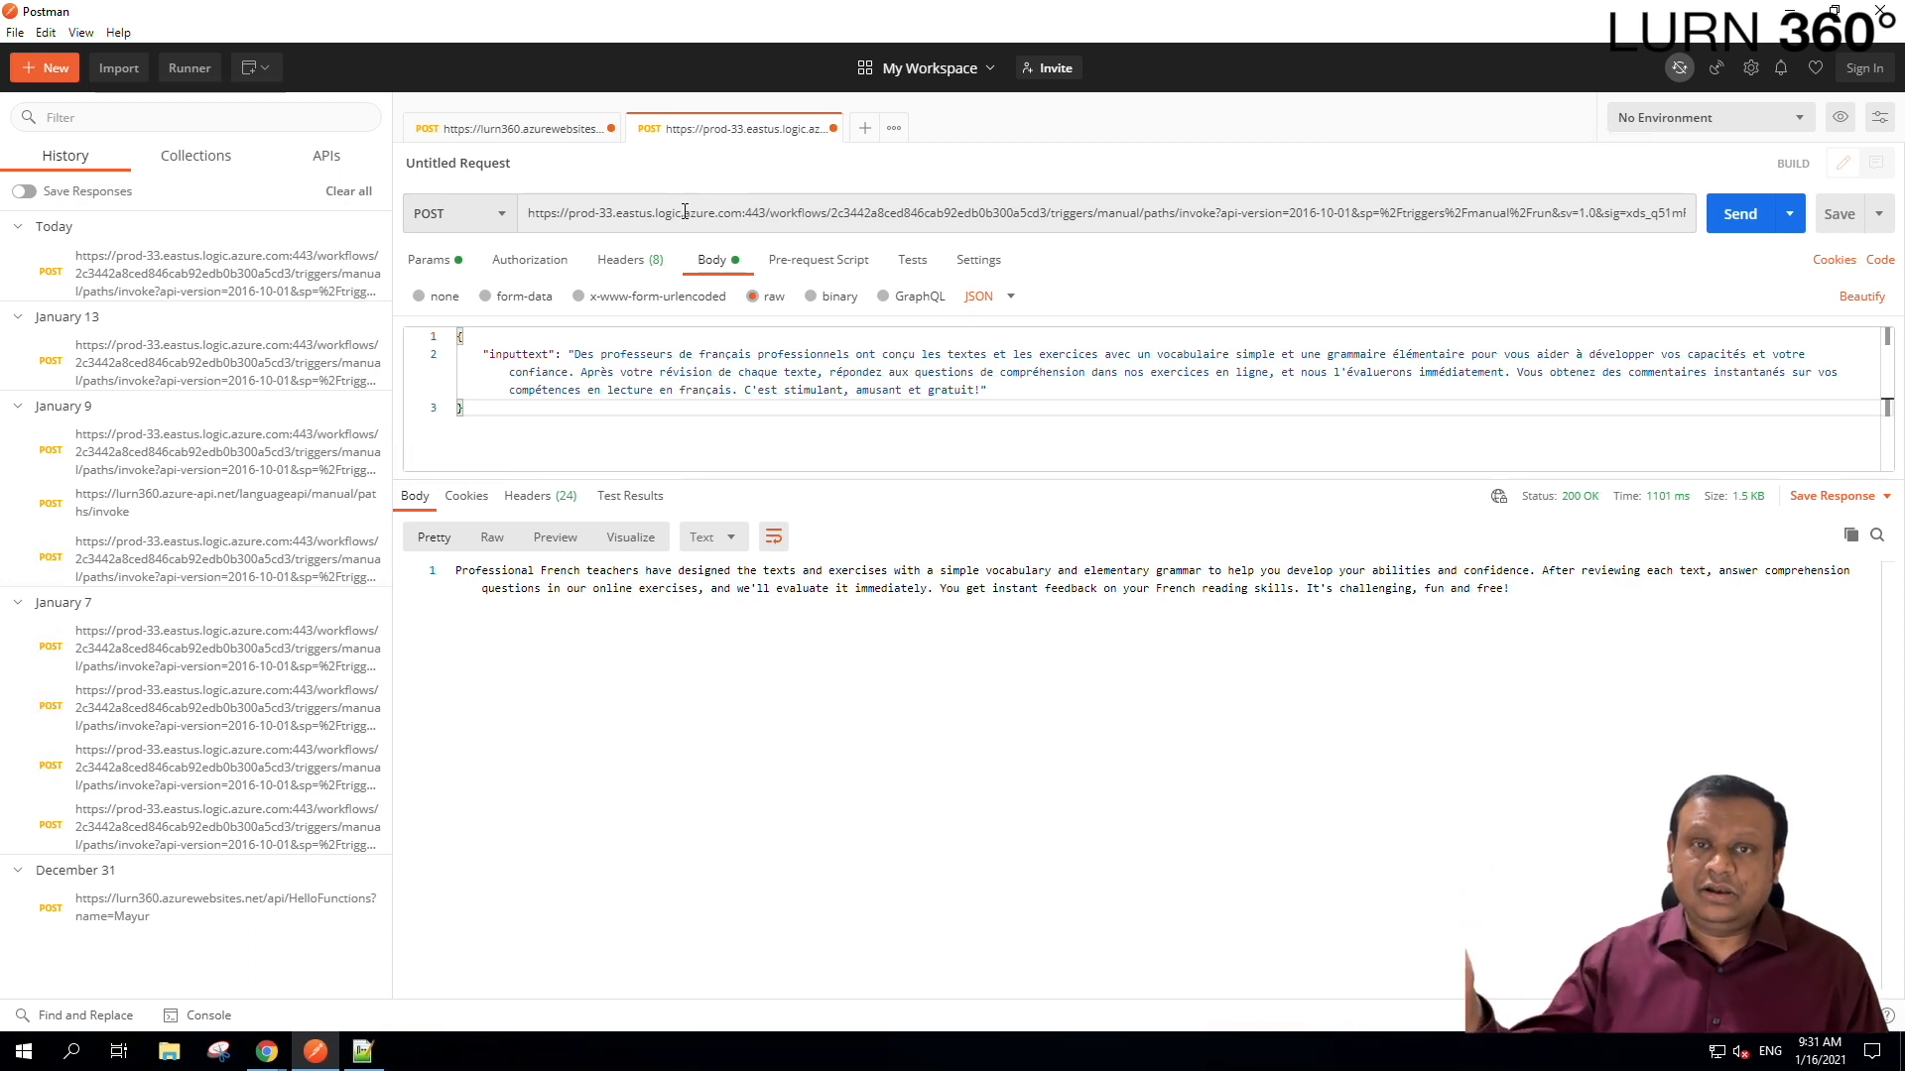
{"action": "mouse_move", "coordinate": [267, 1051]}
{"action": "left_click", "coordinate": [324, 975]}
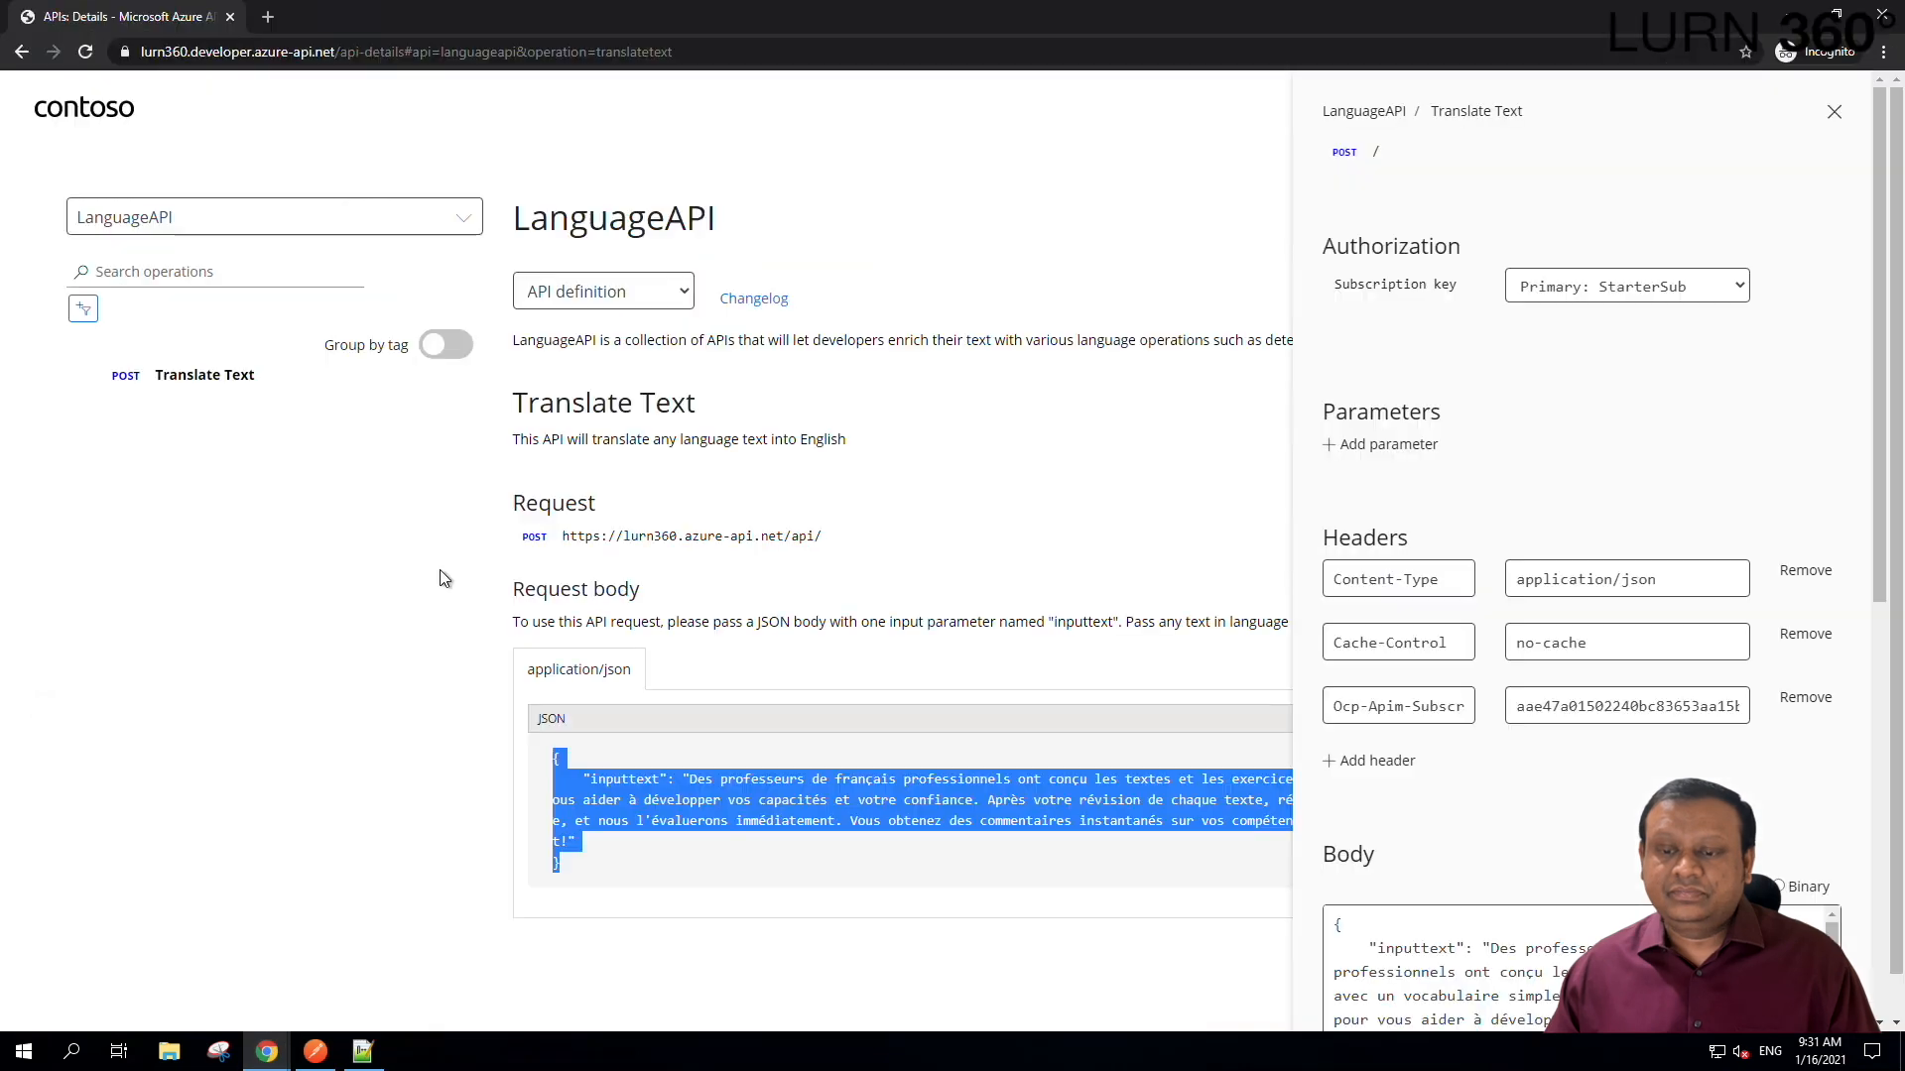
{"action": "left_click", "coordinate": [831, 538]}
{"action": "left_click_drag", "start_coordinate": [822, 536], "coordinate": [563, 536]}
{"action": "key", "text": "ctrl+c"}
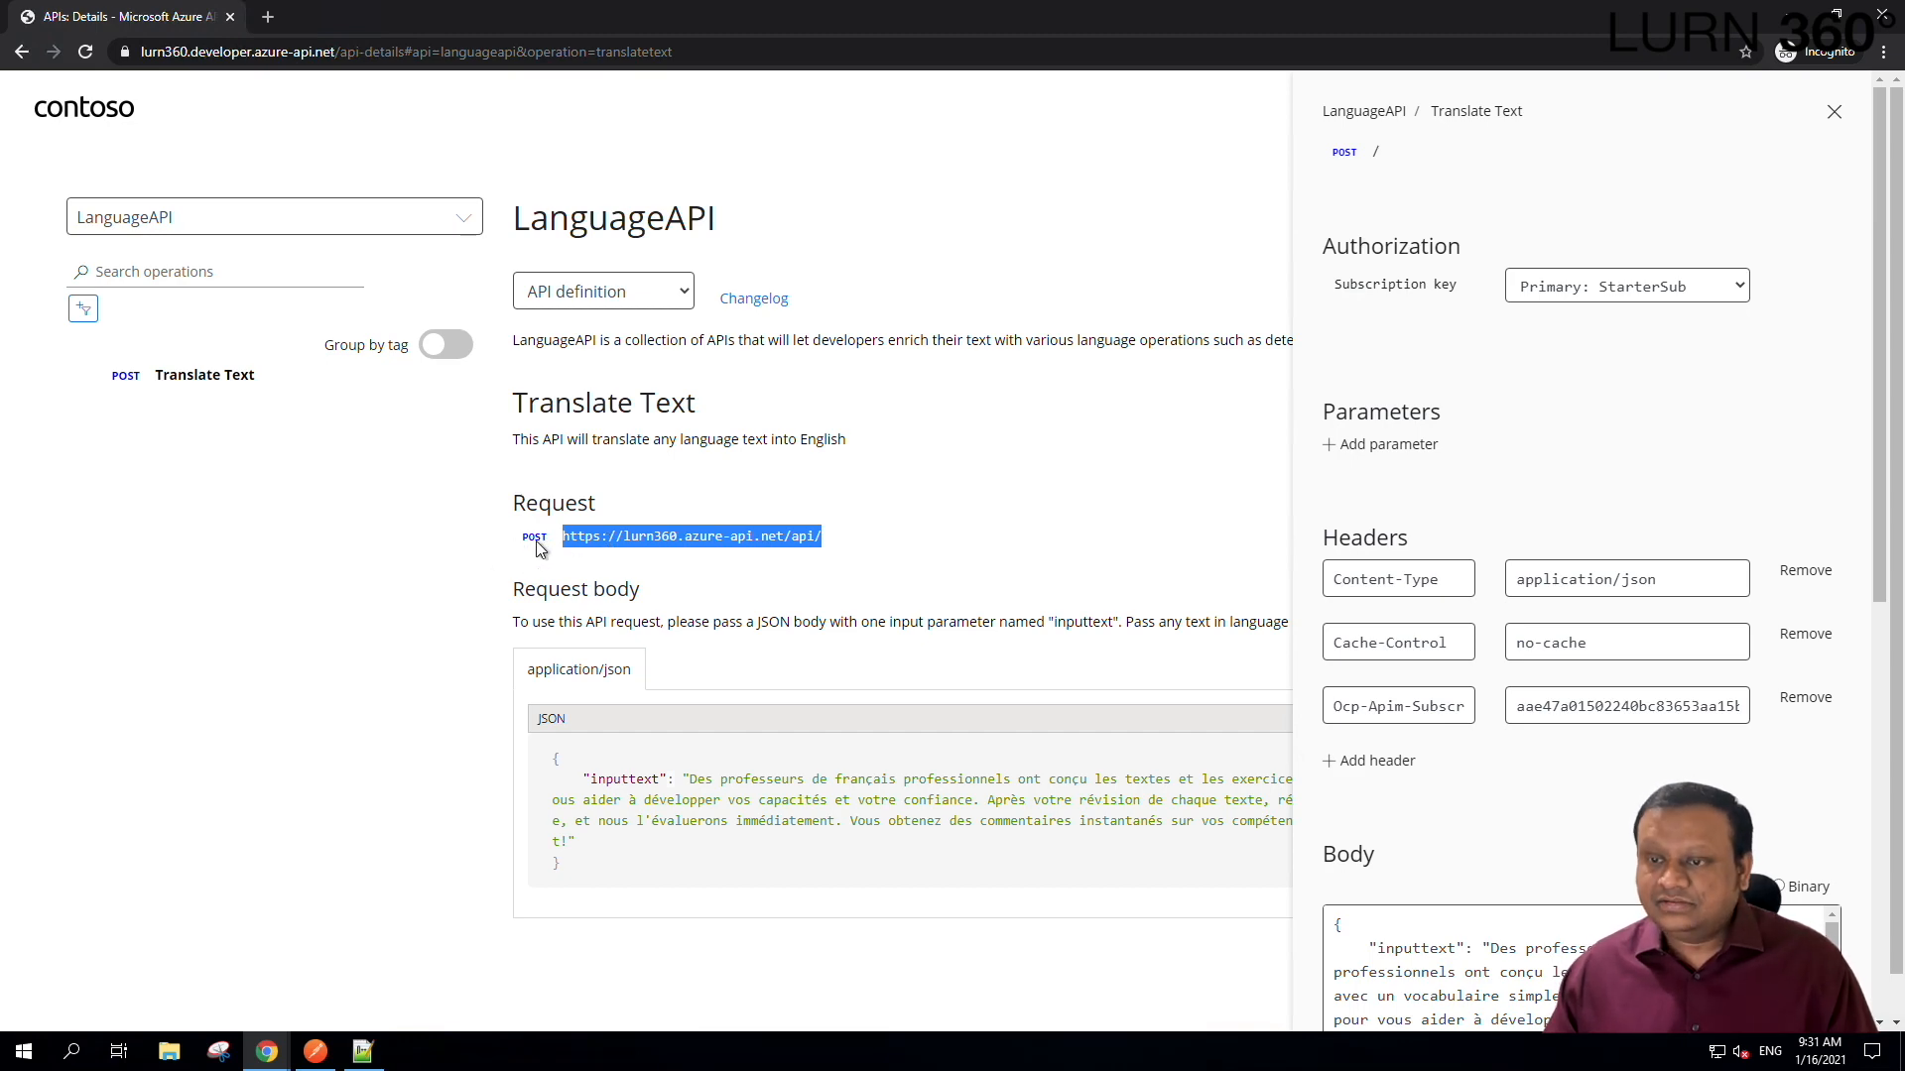
{"action": "left_click", "coordinate": [315, 1051]}
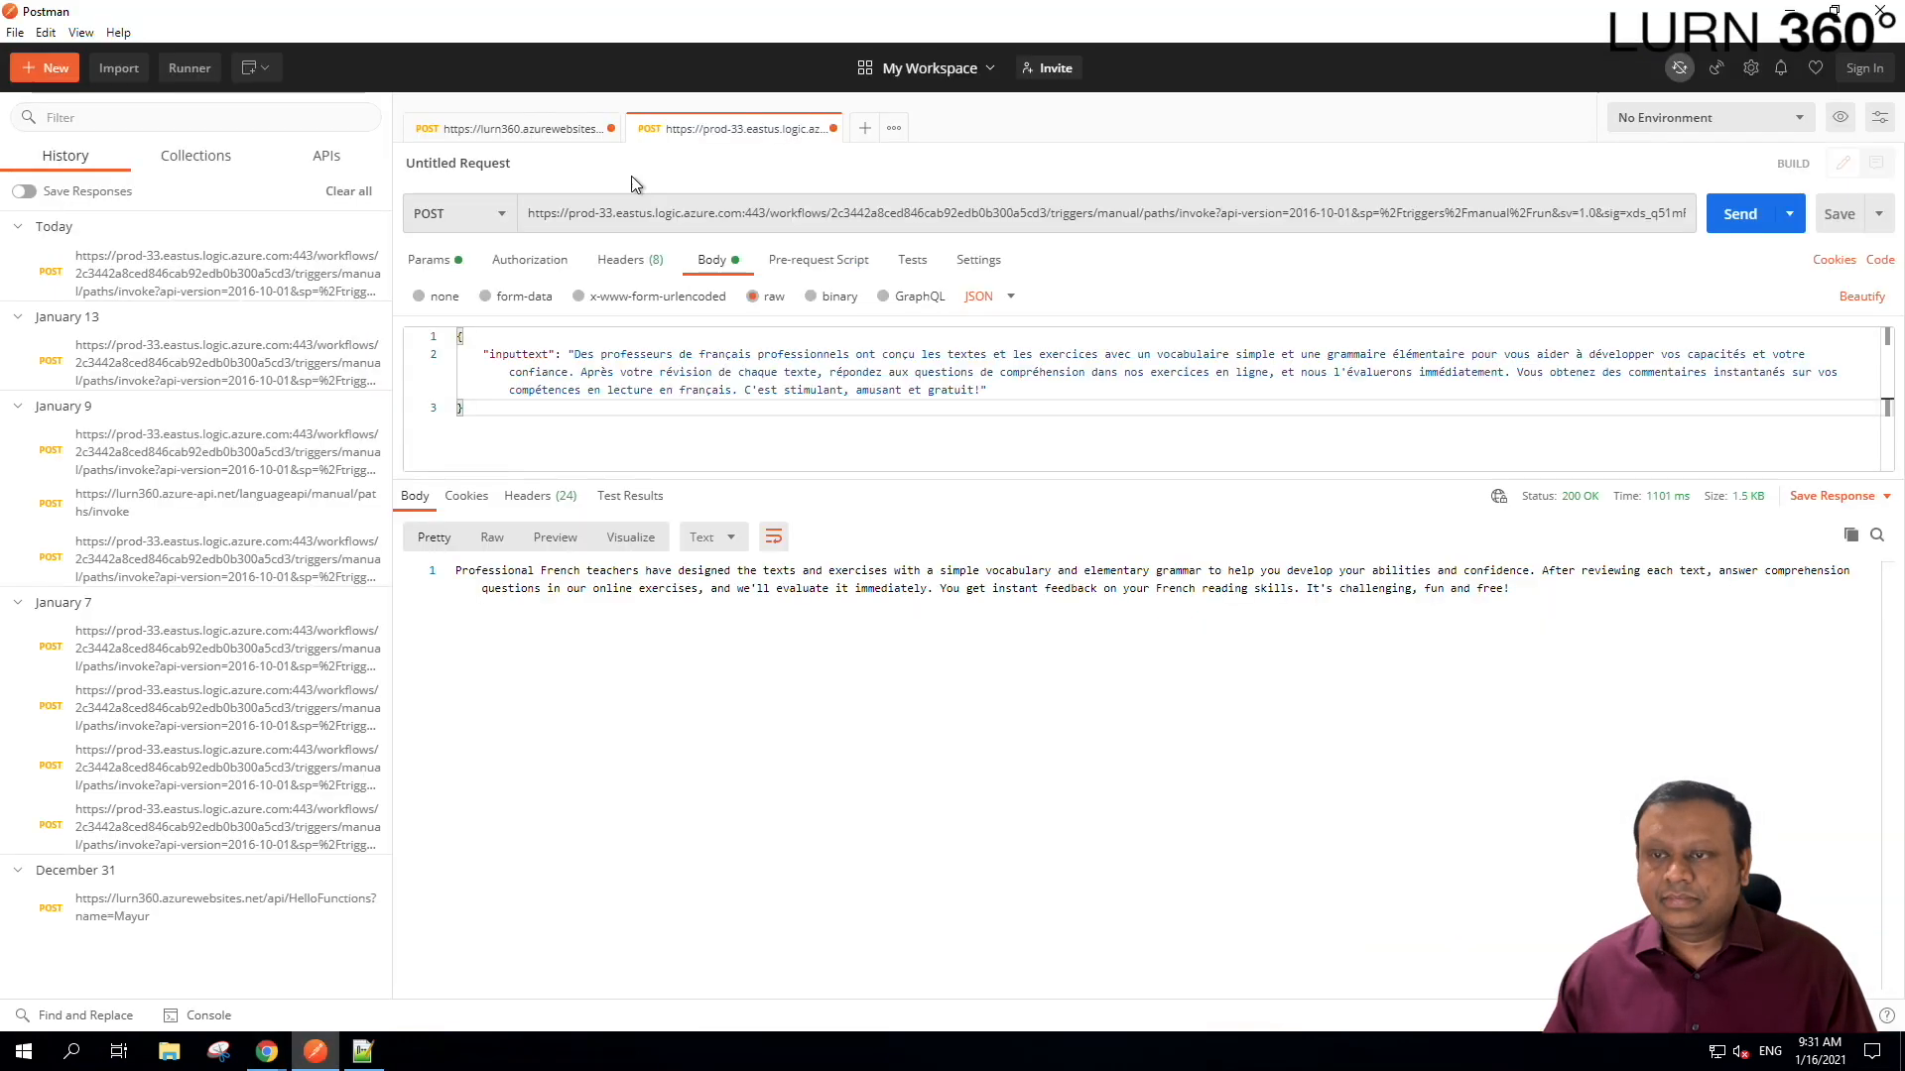
{"action": "left_click", "coordinate": [859, 135]}
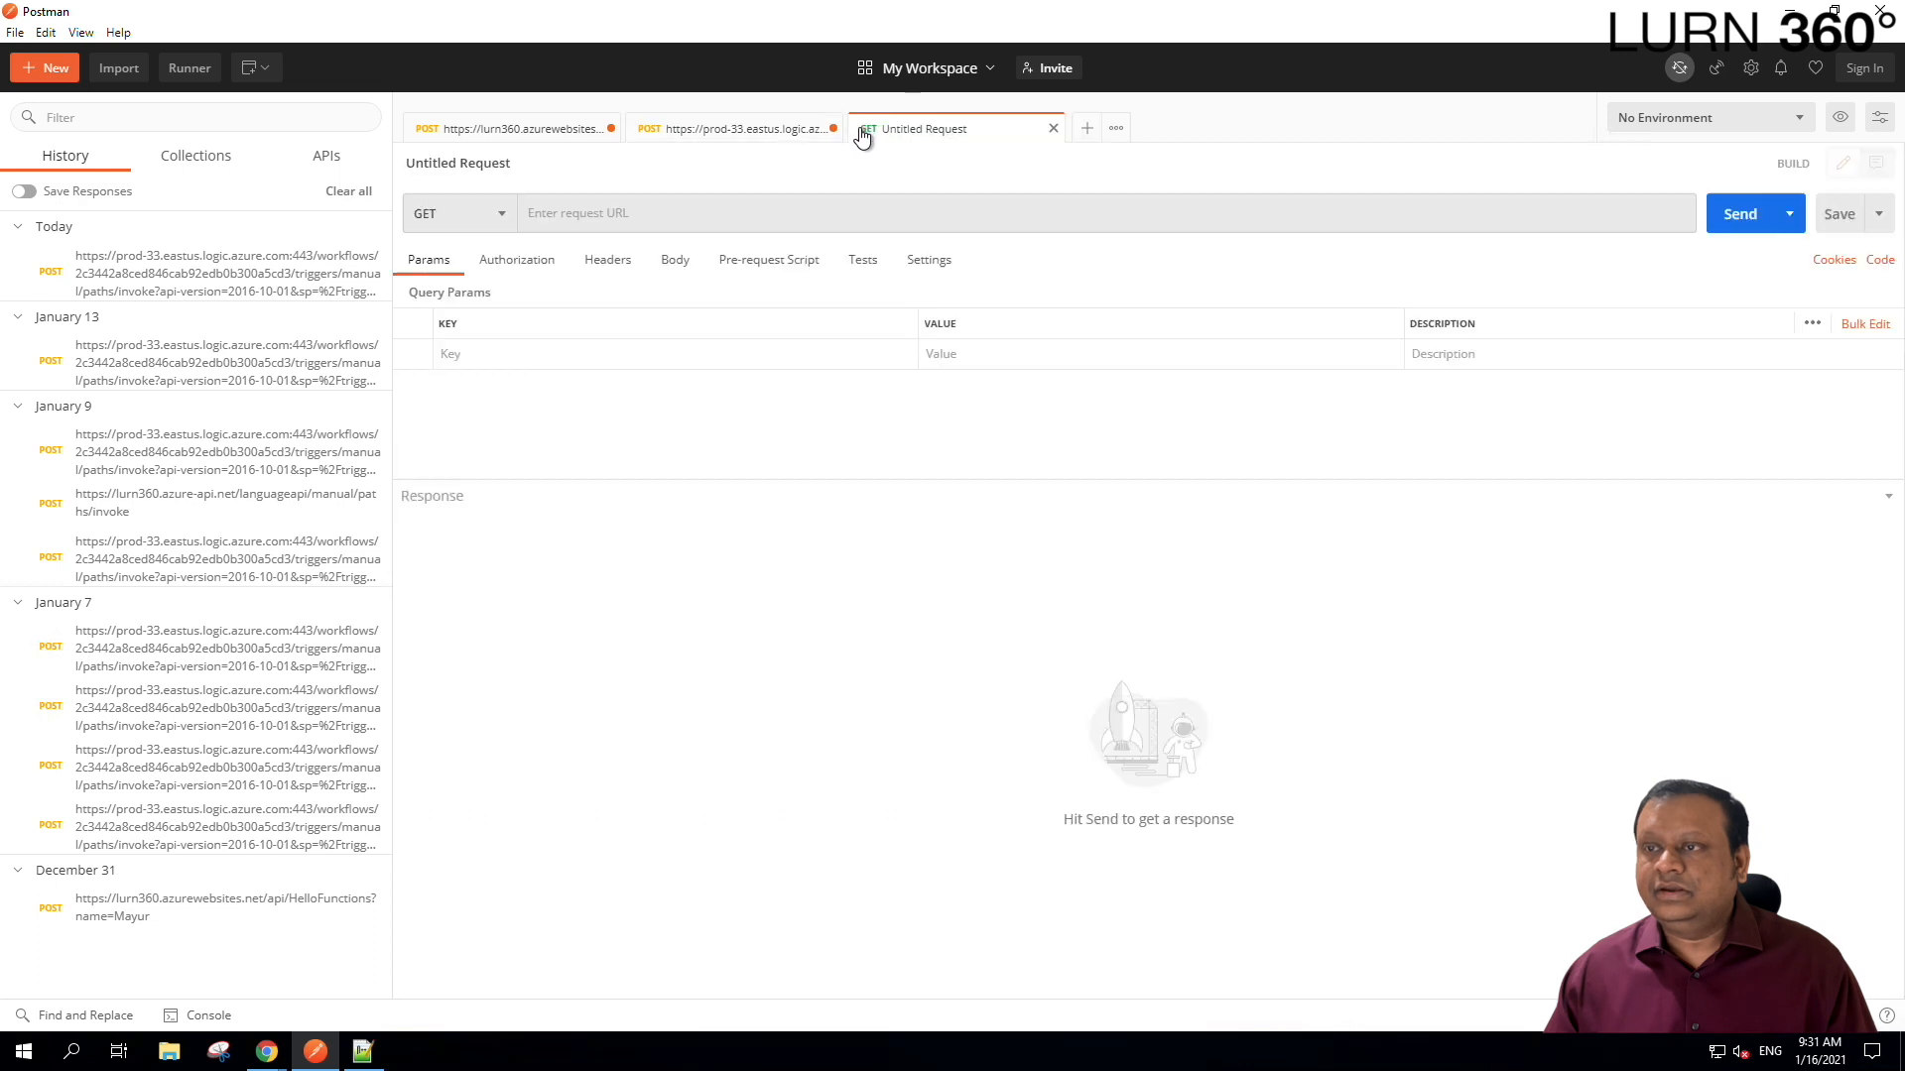
{"action": "left_click", "coordinate": [497, 214]}
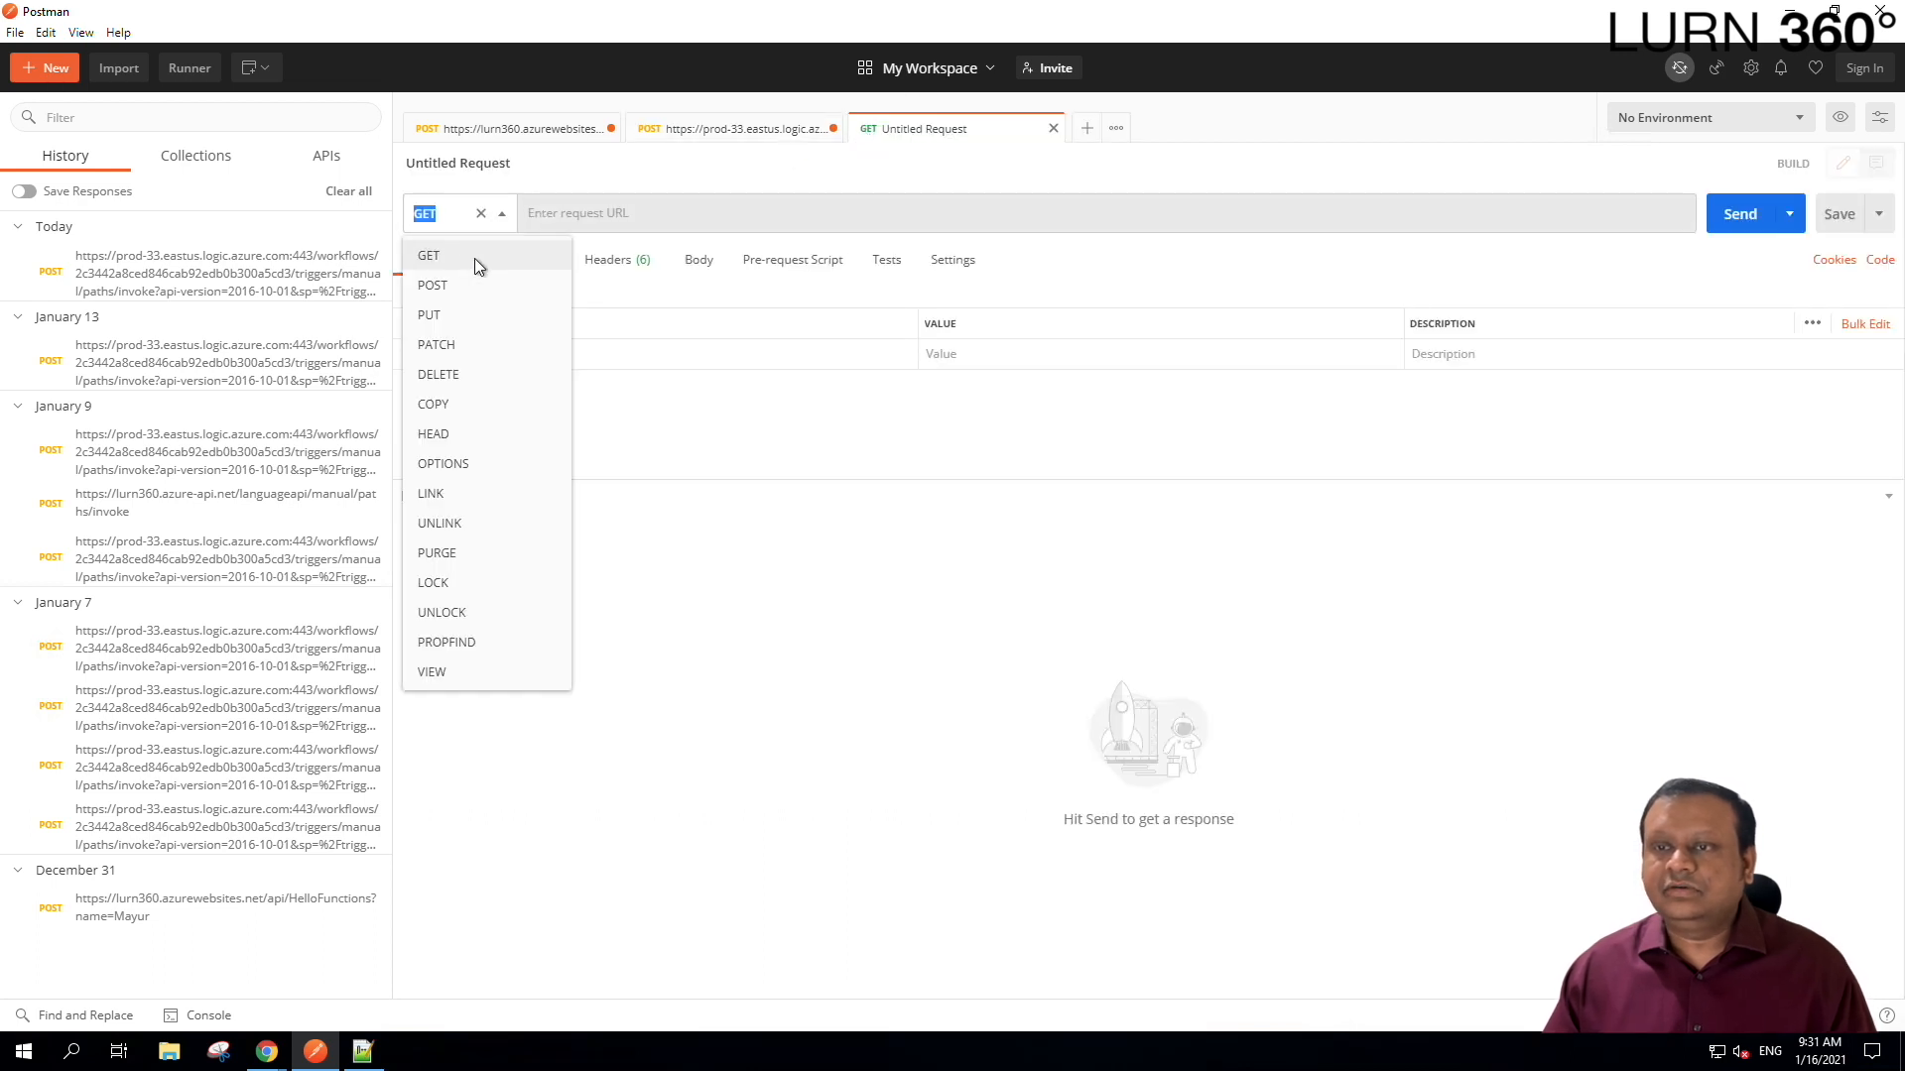
{"action": "left_click", "coordinate": [459, 288]}
{"action": "left_click", "coordinate": [592, 215]}
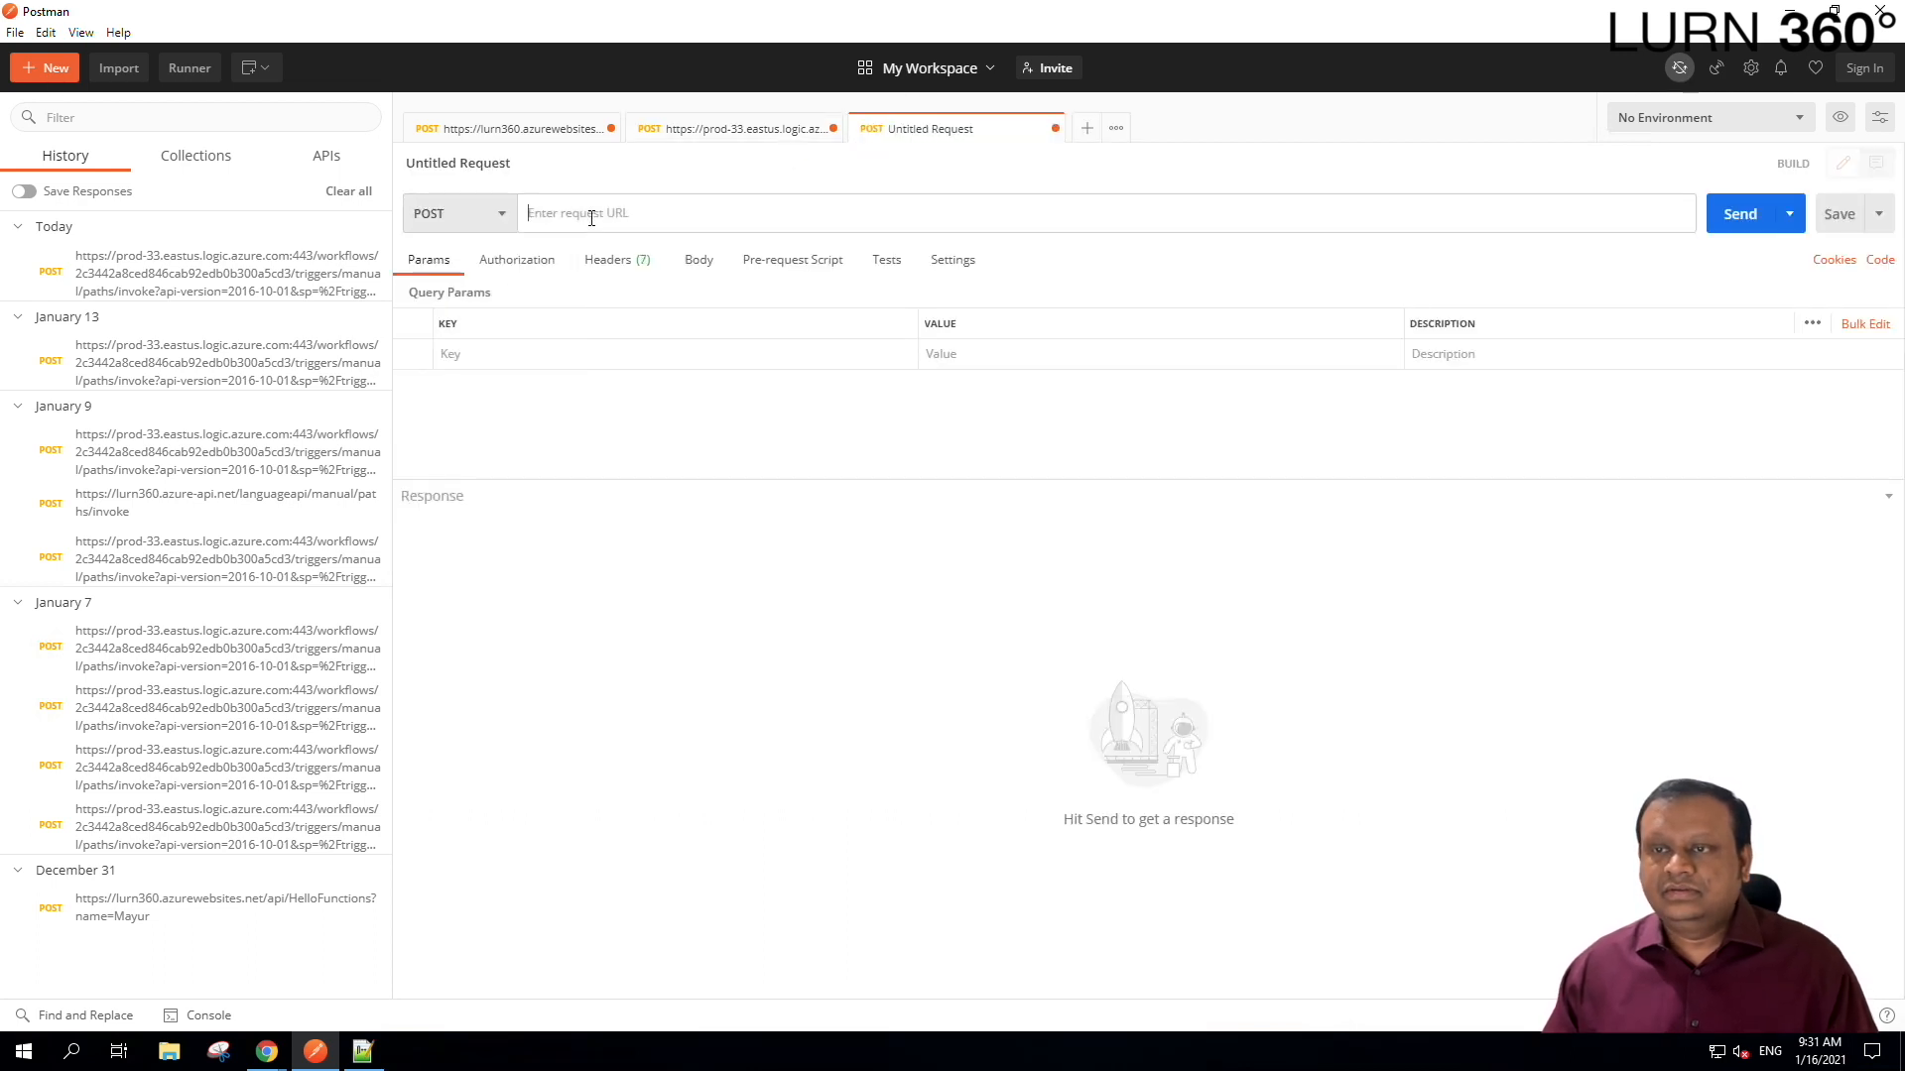
{"action": "key", "text": "ctrl+v"}
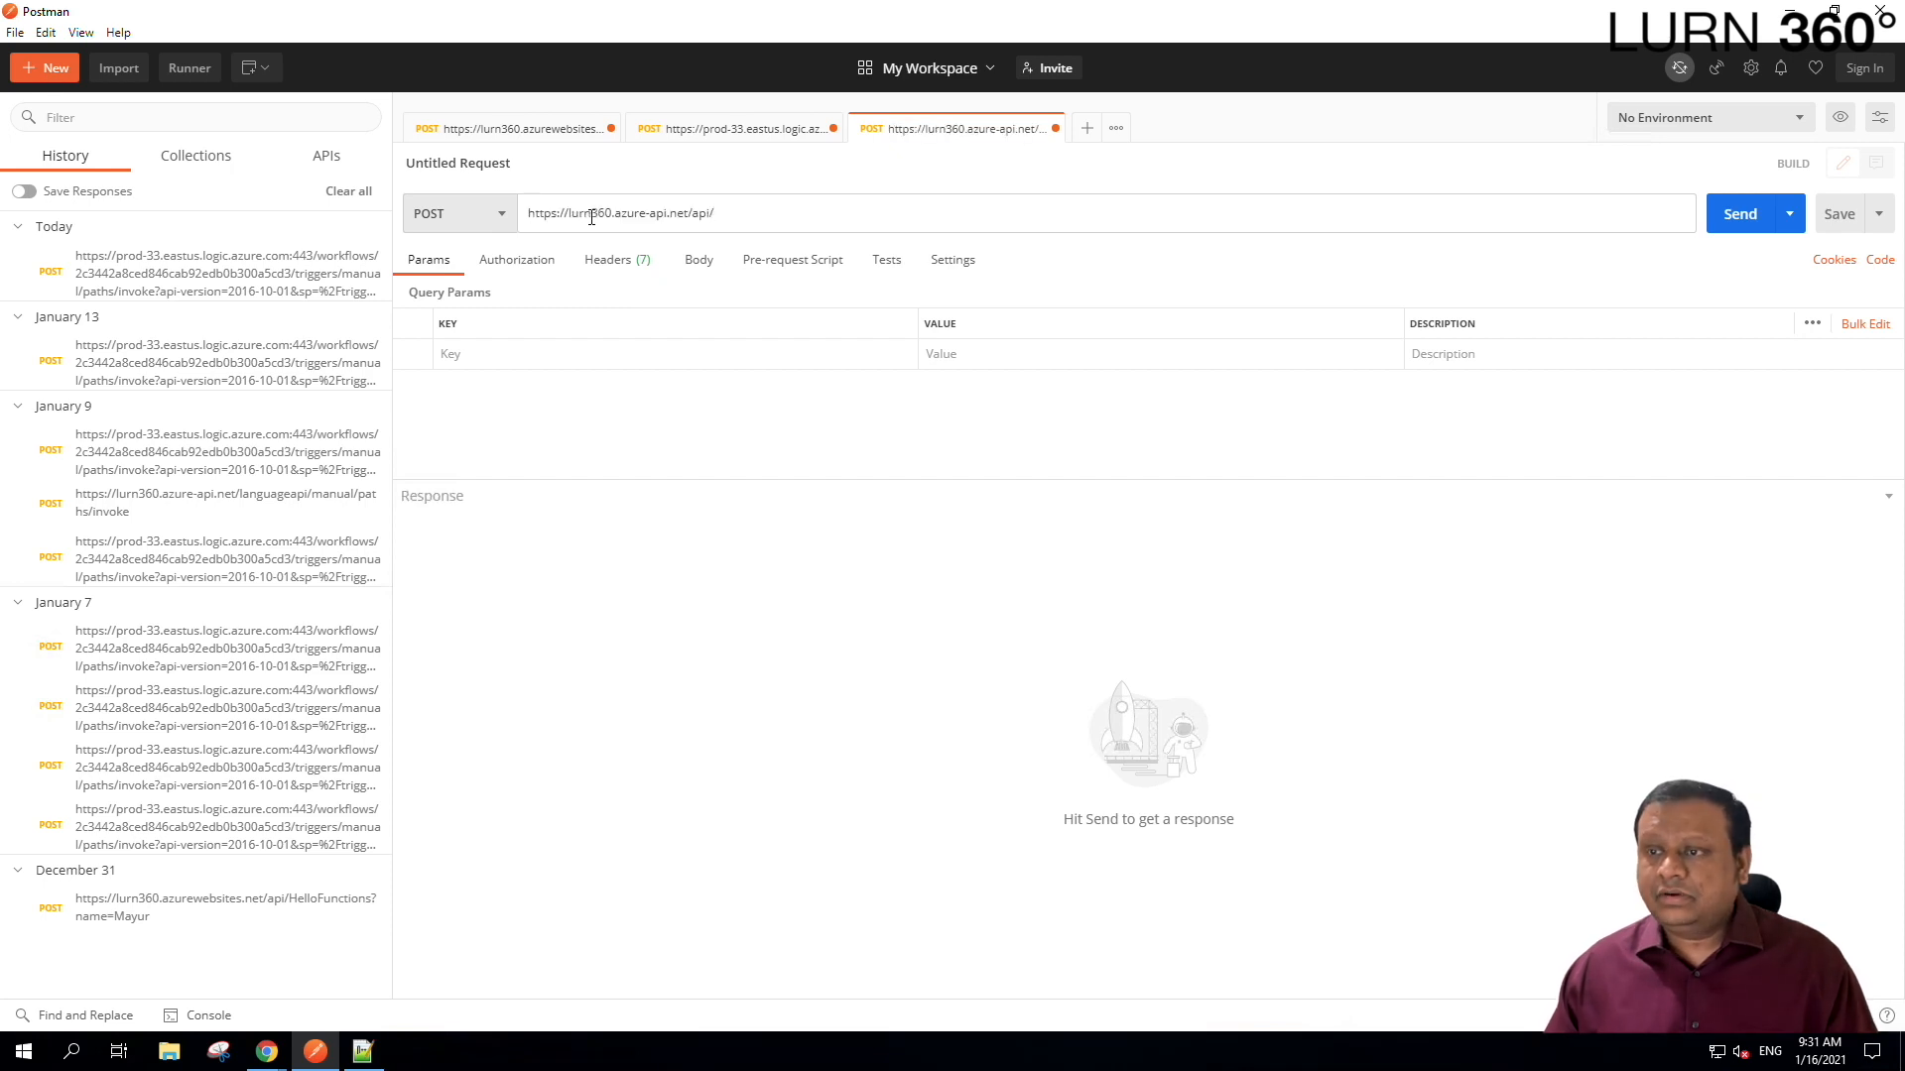
{"action": "left_click", "coordinate": [618, 261]}
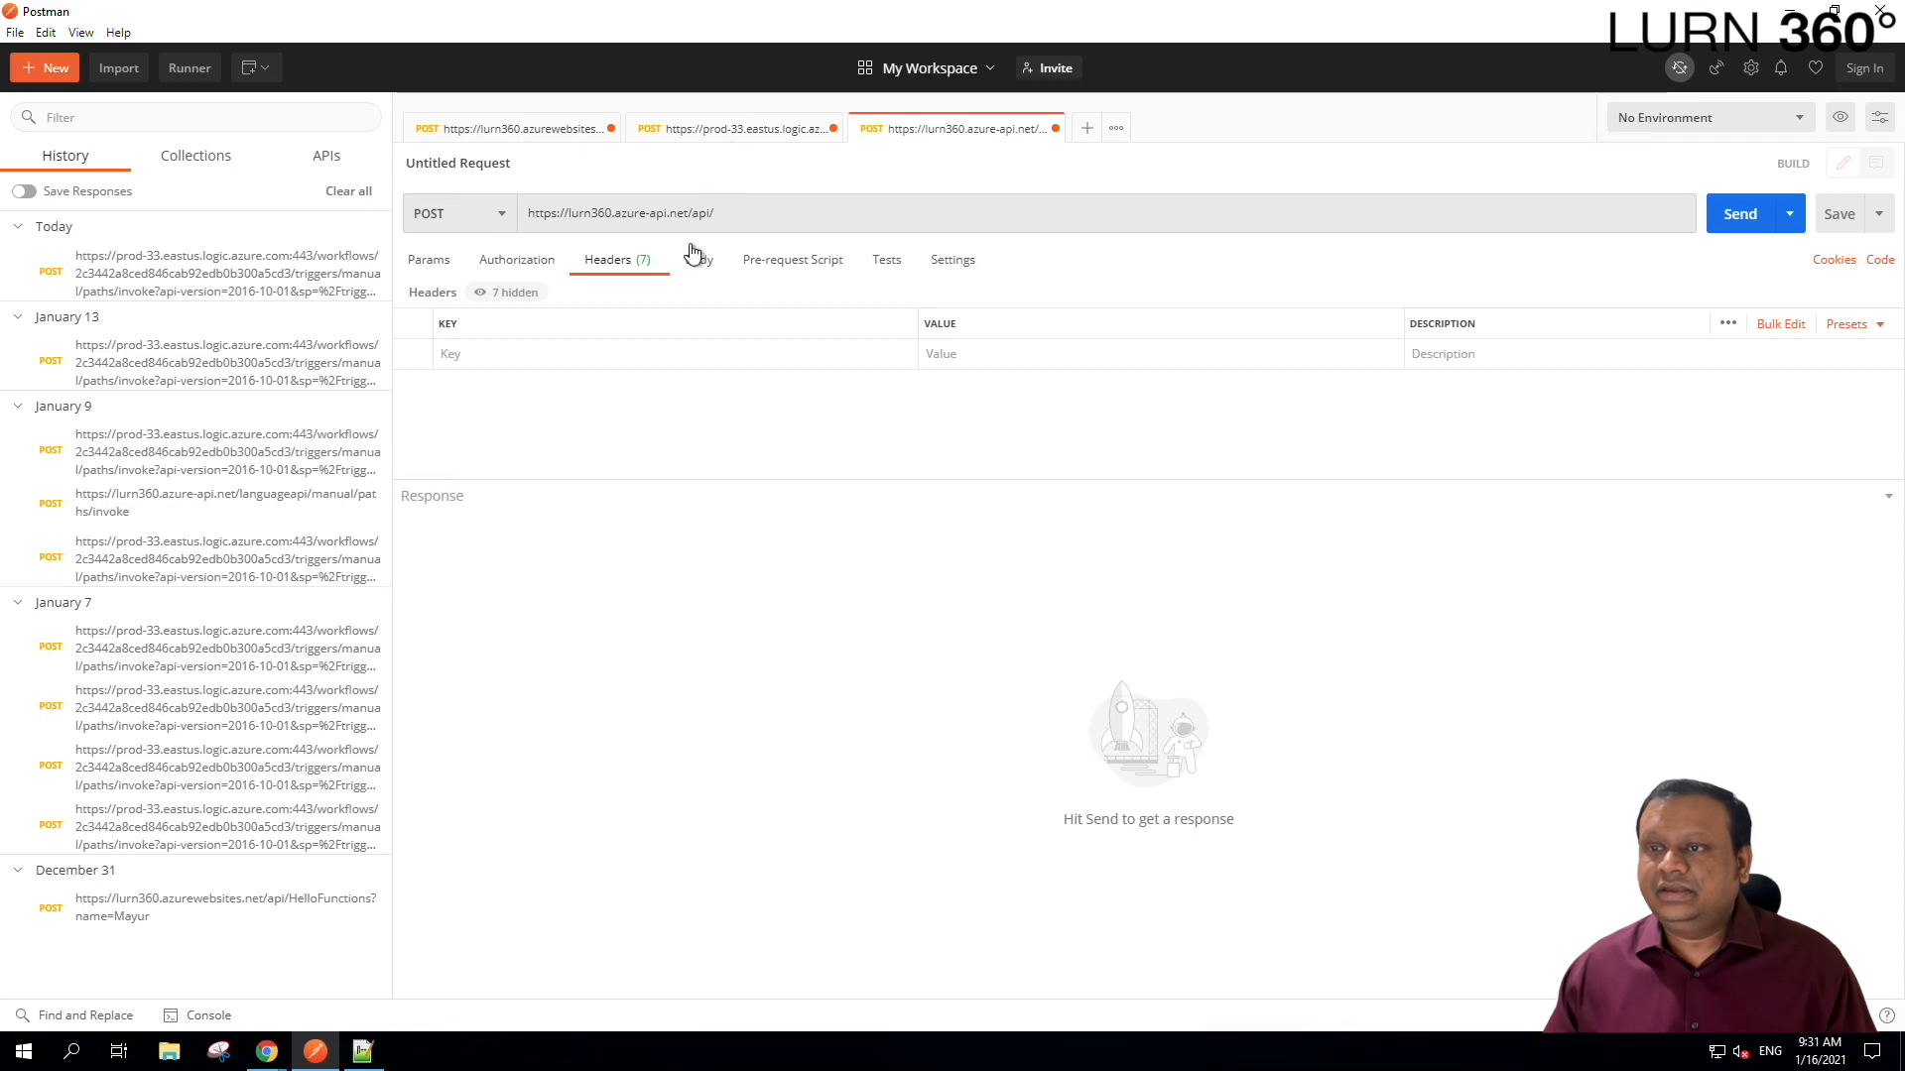
{"action": "mouse_move", "coordinate": [266, 1052]}
{"action": "left_click", "coordinate": [374, 967]}
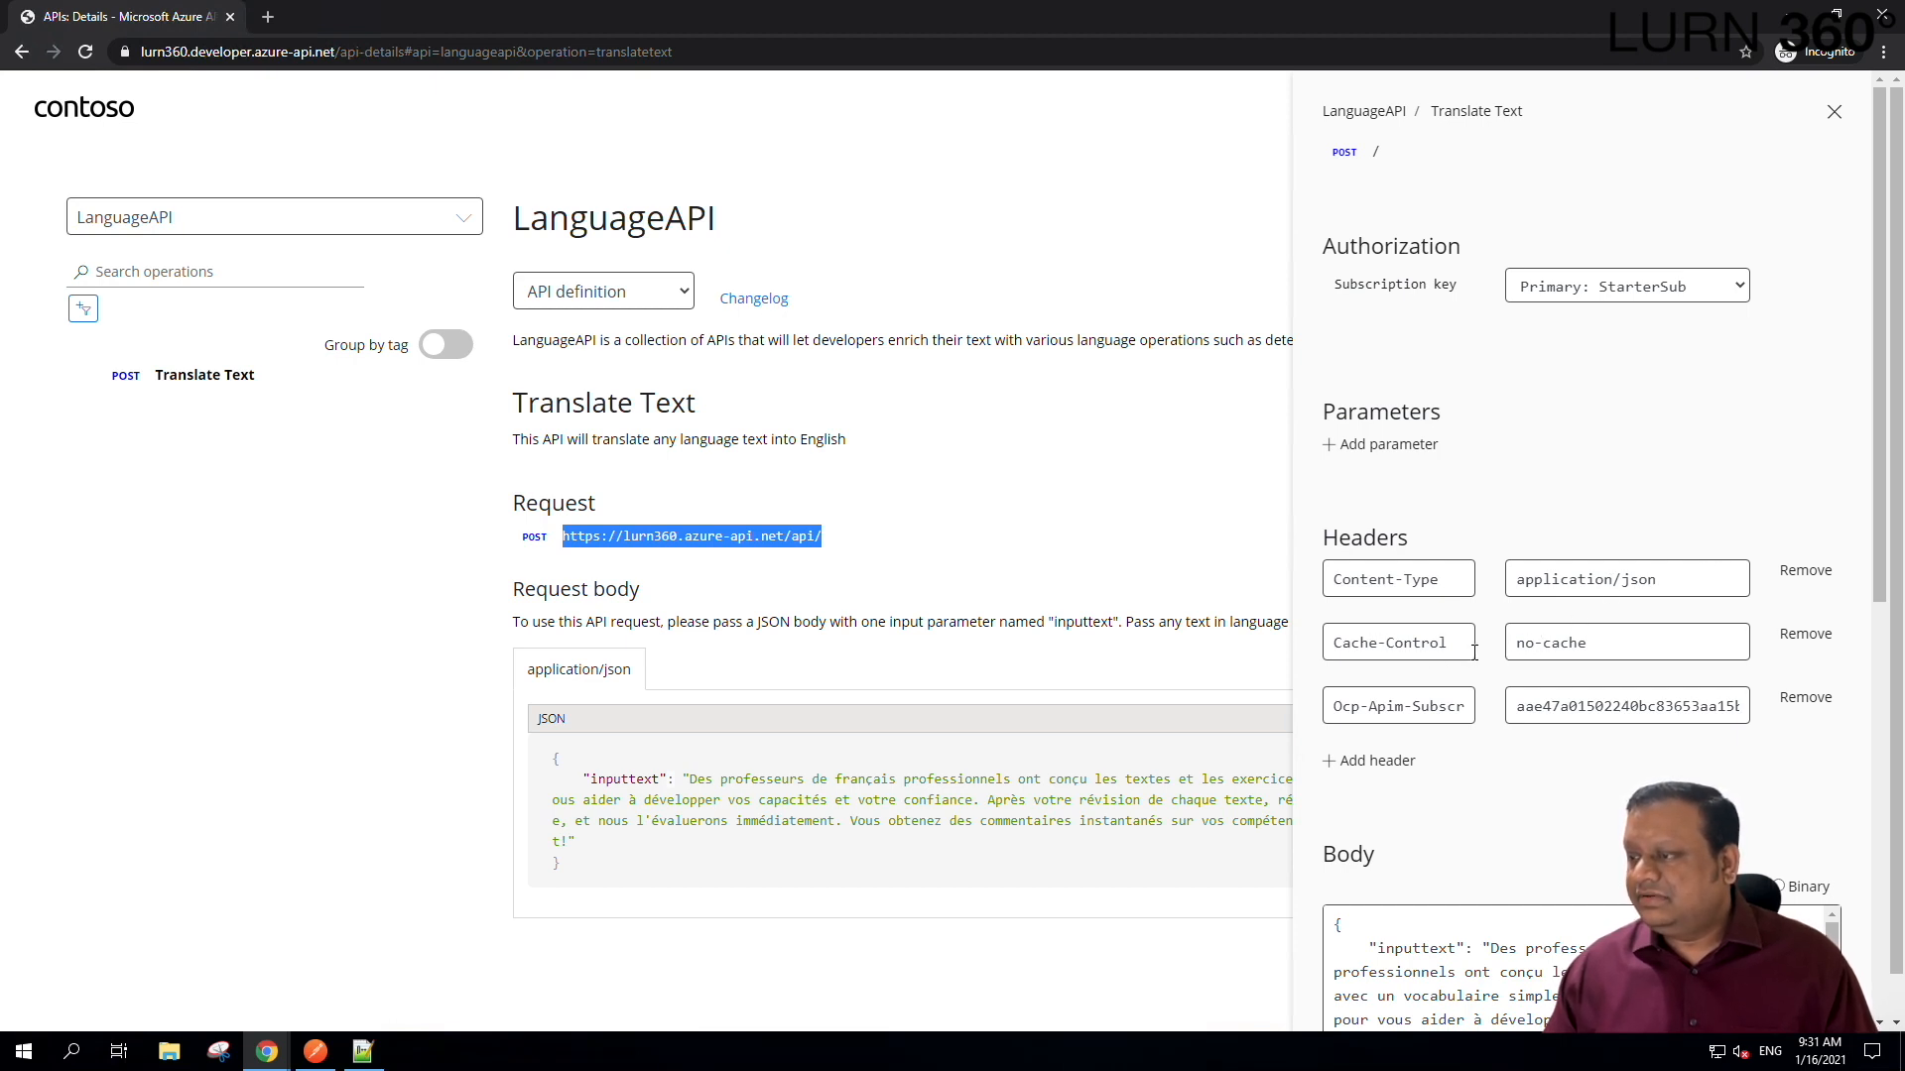
Copy the Content-Type value application/json from the Try It panel and return to Postman
{"action": "double_click", "coordinate": [1414, 706]}
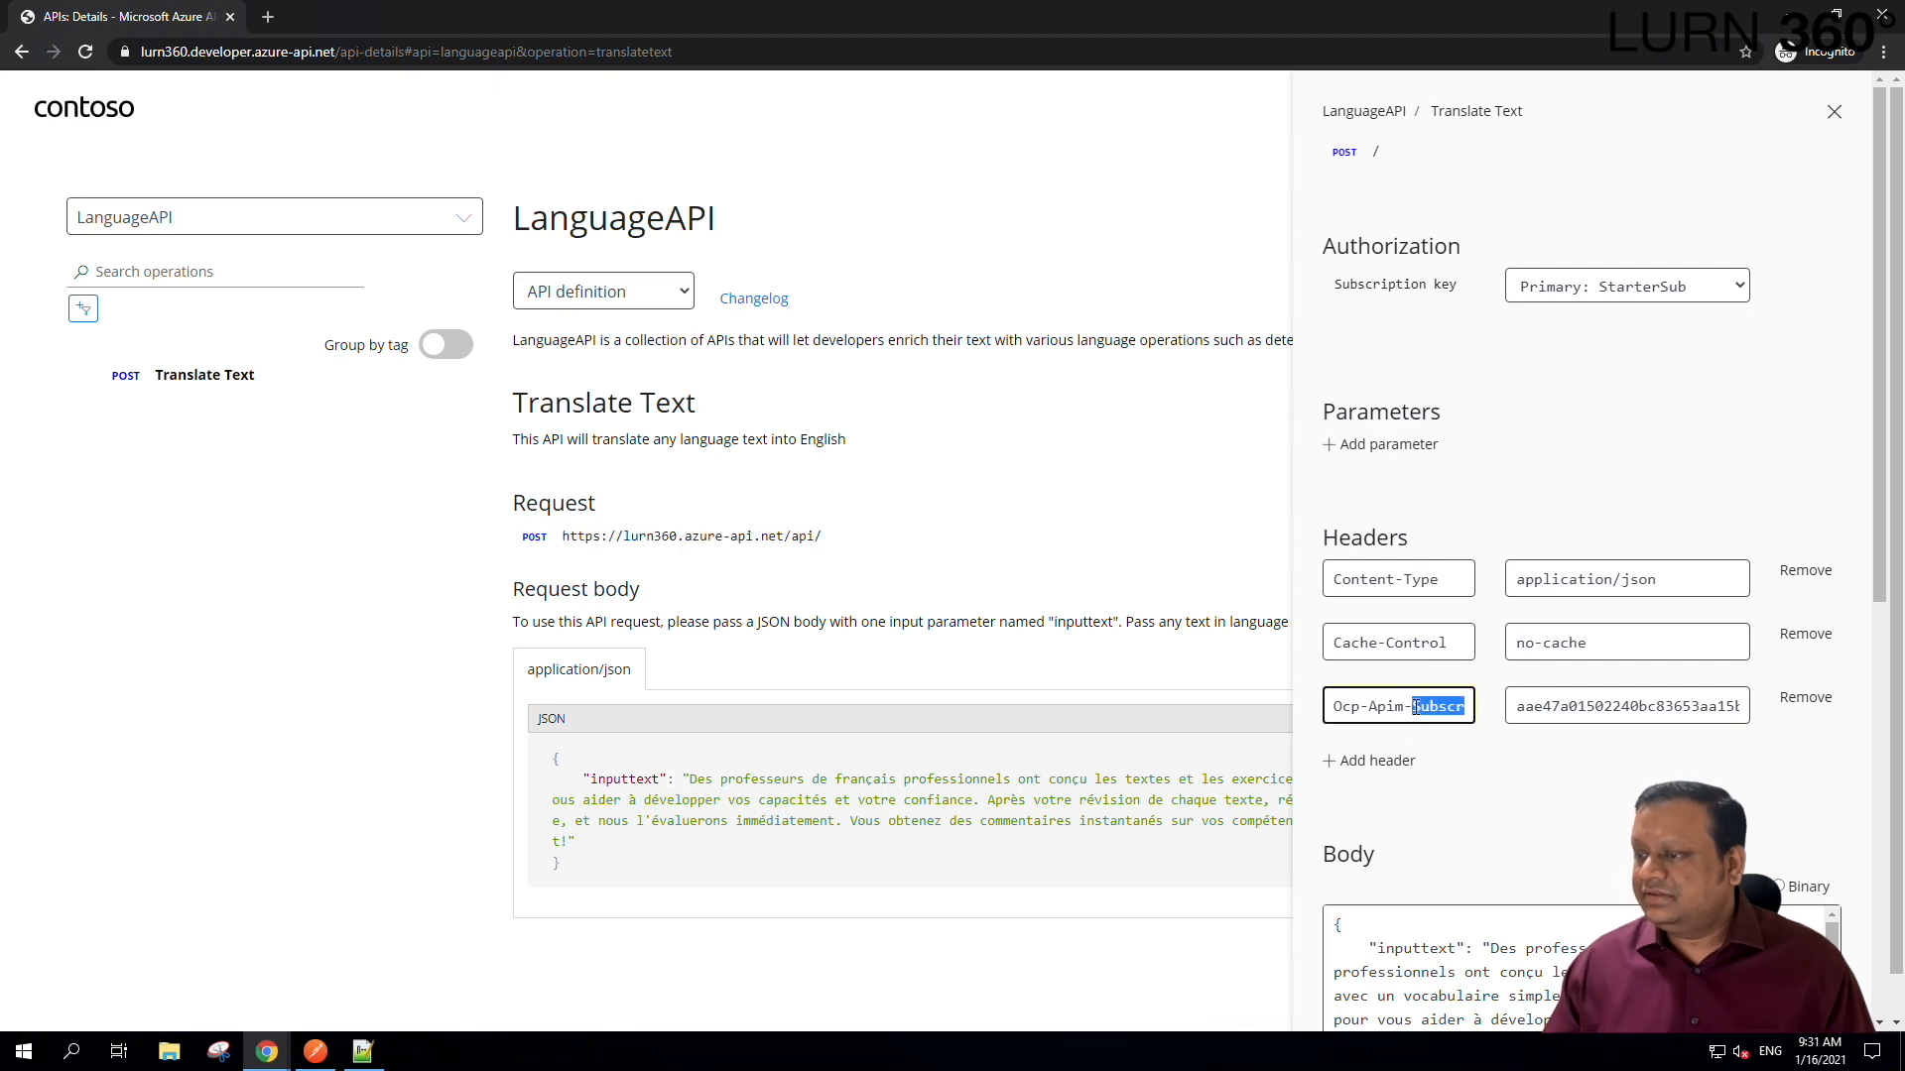
{"action": "left_click_drag", "start_coordinate": [1659, 581], "coordinate": [1519, 586]}
{"action": "key", "text": "ctrl+c"}
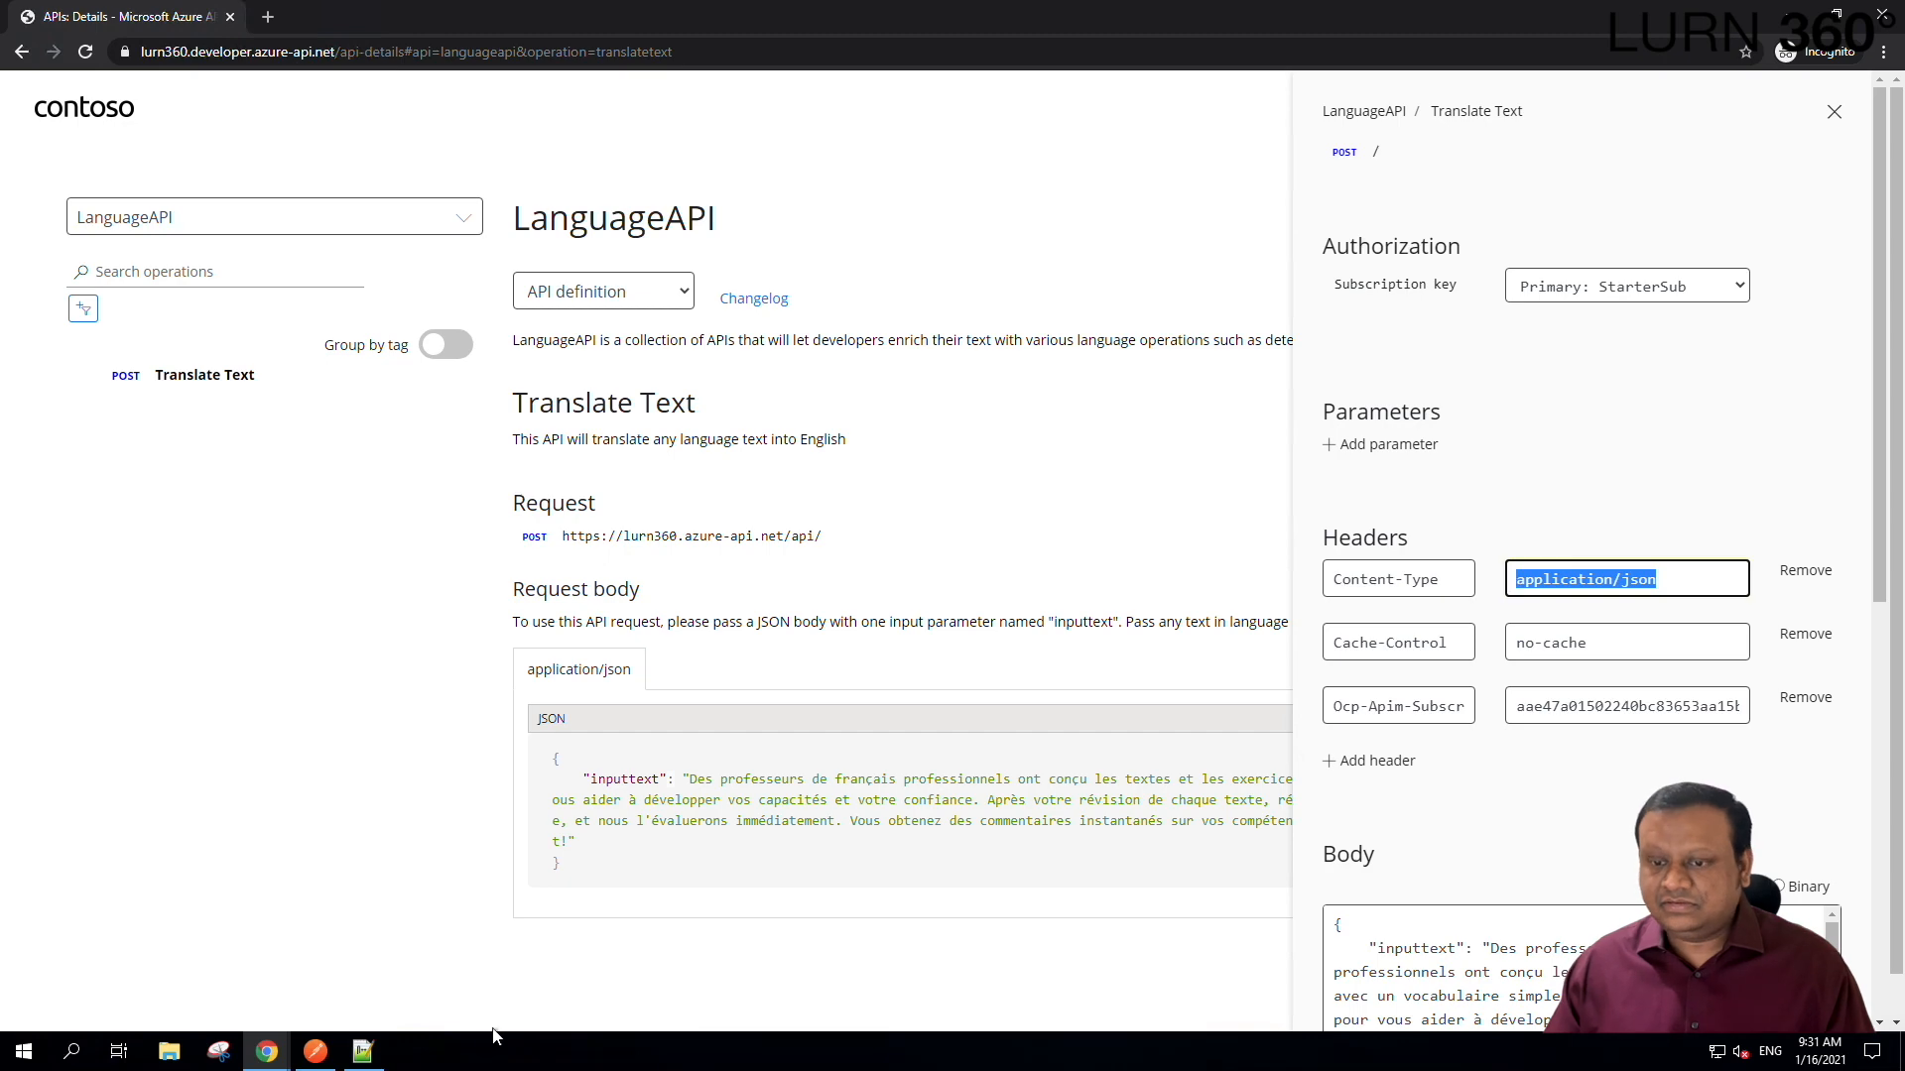
{"action": "left_click", "coordinate": [315, 1051]}
Add a content header with value application/json to the Postman request
{"action": "left_click", "coordinate": [489, 357]}
{"action": "type", "text": "content"}
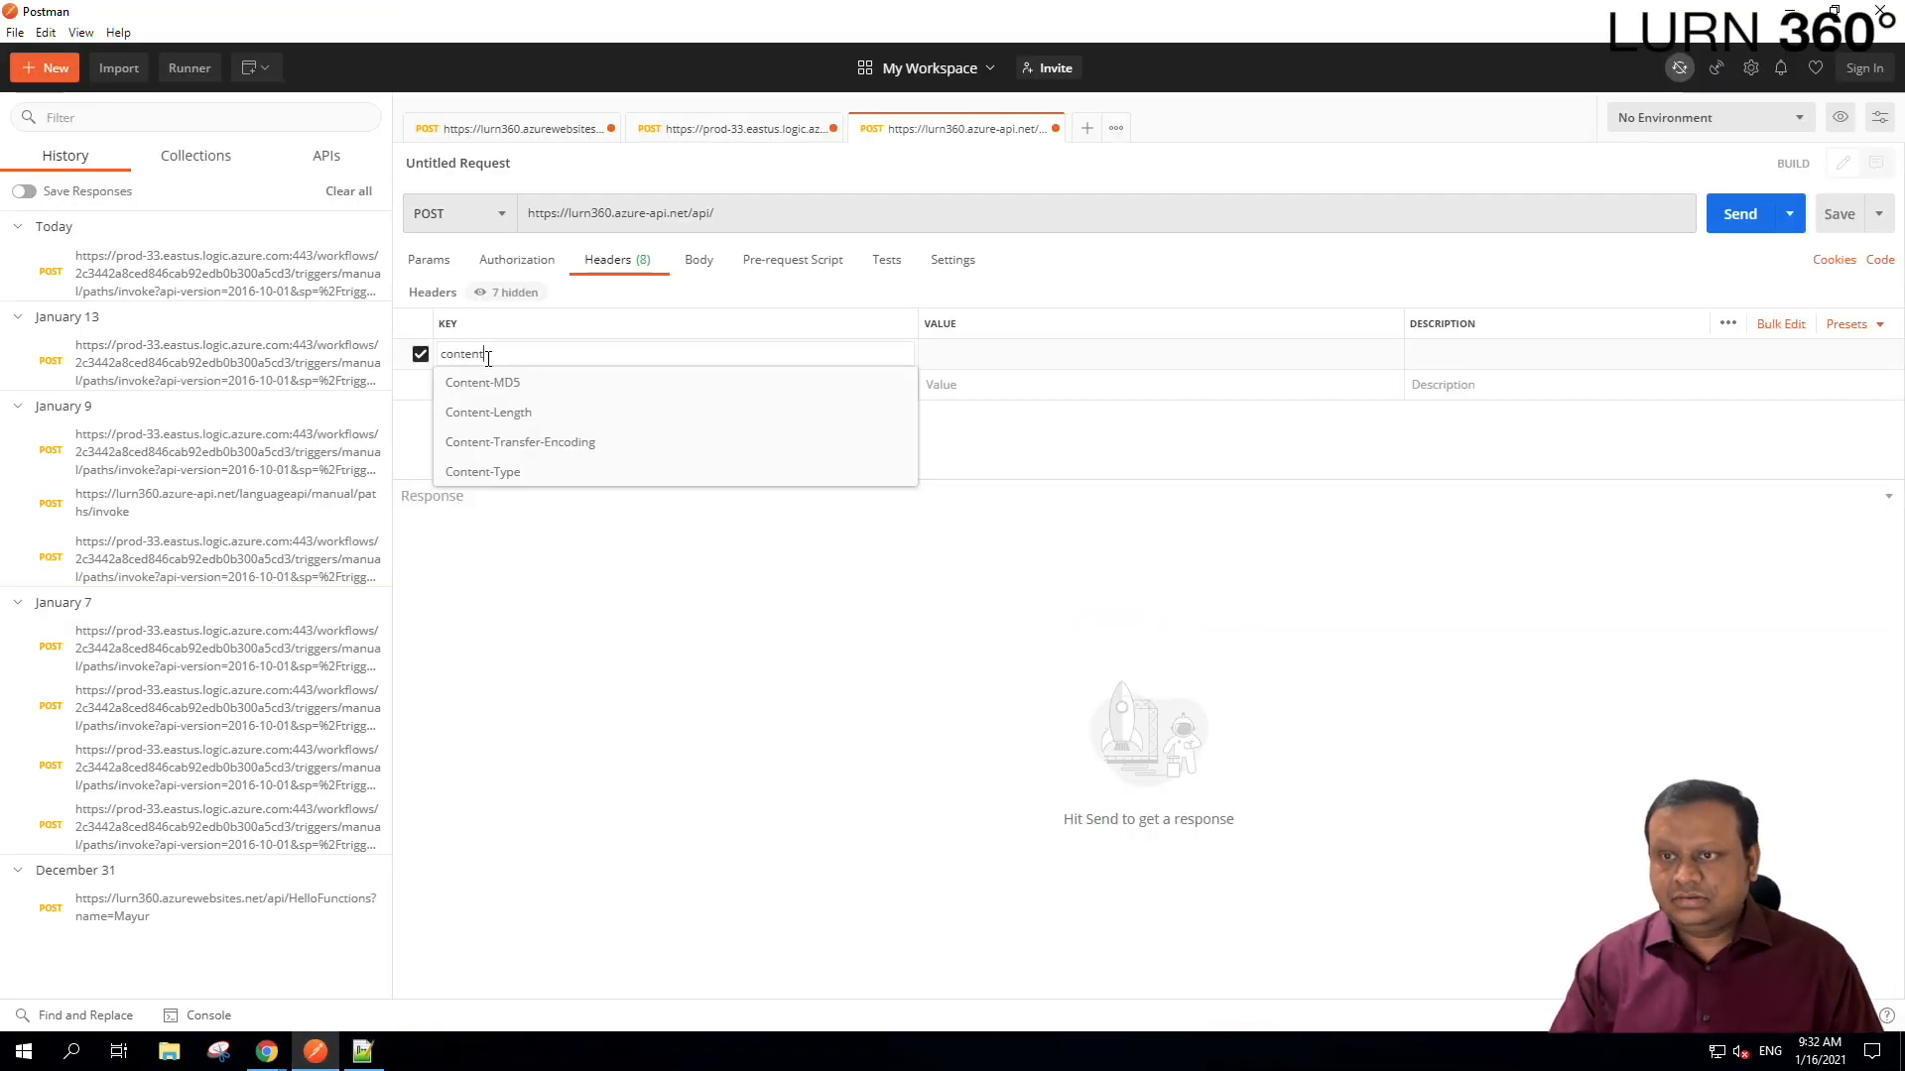
{"action": "key", "text": "Down"}
{"action": "key", "text": "Down"}
{"action": "key", "text": "Down"}
{"action": "key", "text": "Down"}
{"action": "key", "text": "Tab"}
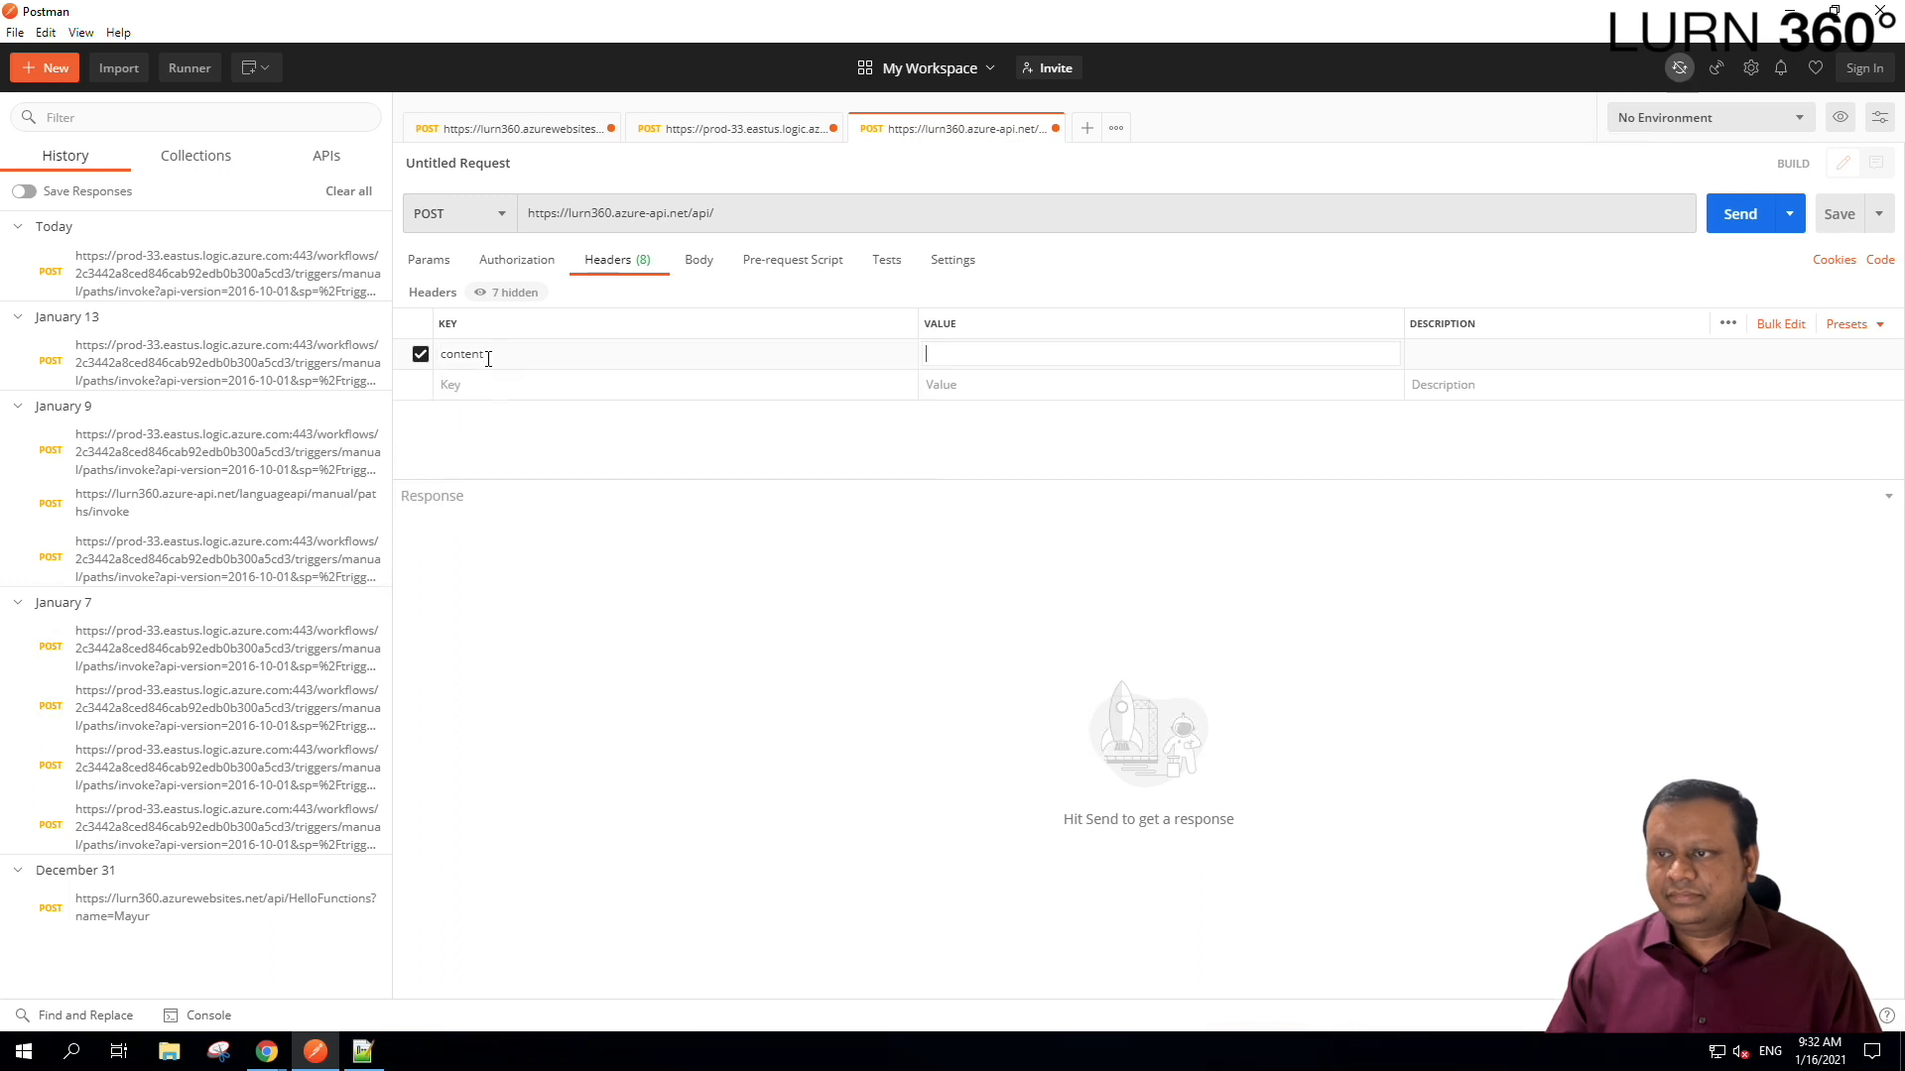
{"action": "key", "text": "ctrl+v"}
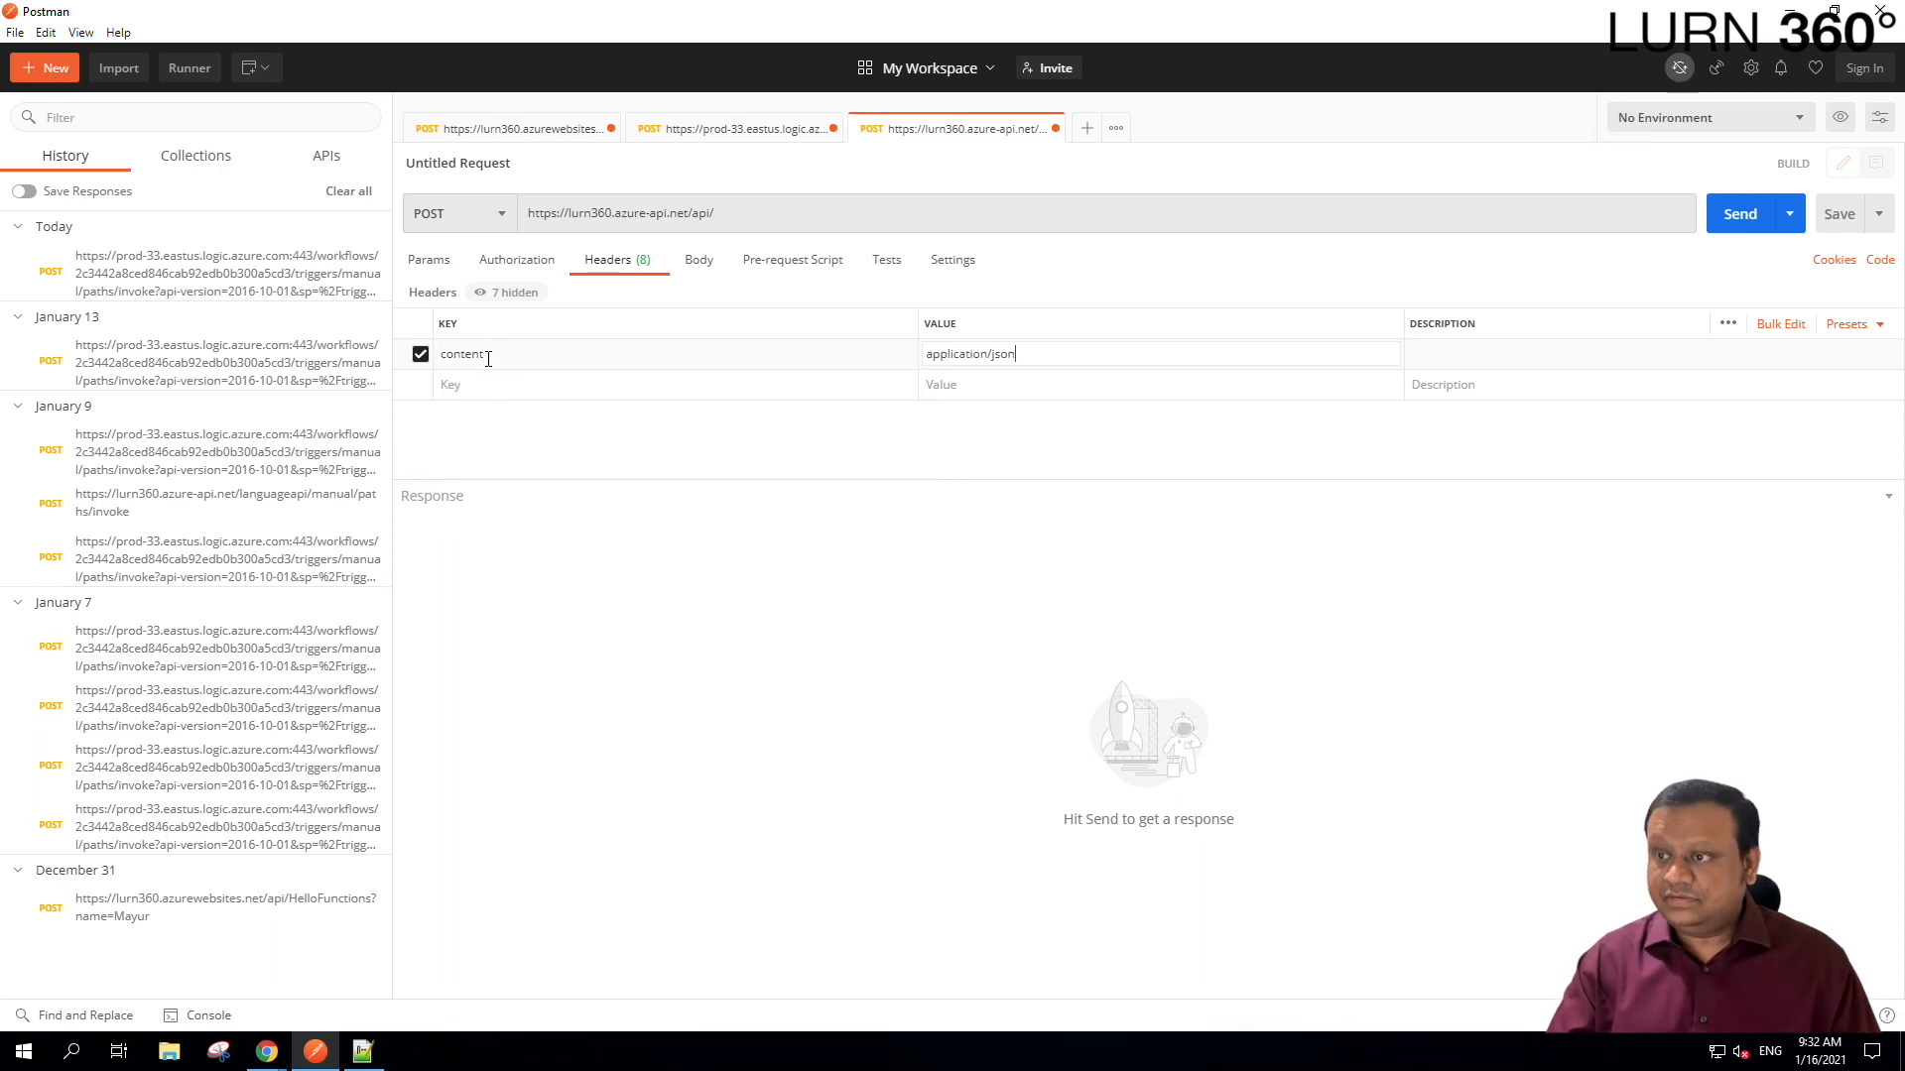
Copy the Ocp-Apim-Subscription-Key header name from the portal and add it as a second header key
{"action": "mouse_move", "coordinate": [267, 1052]}
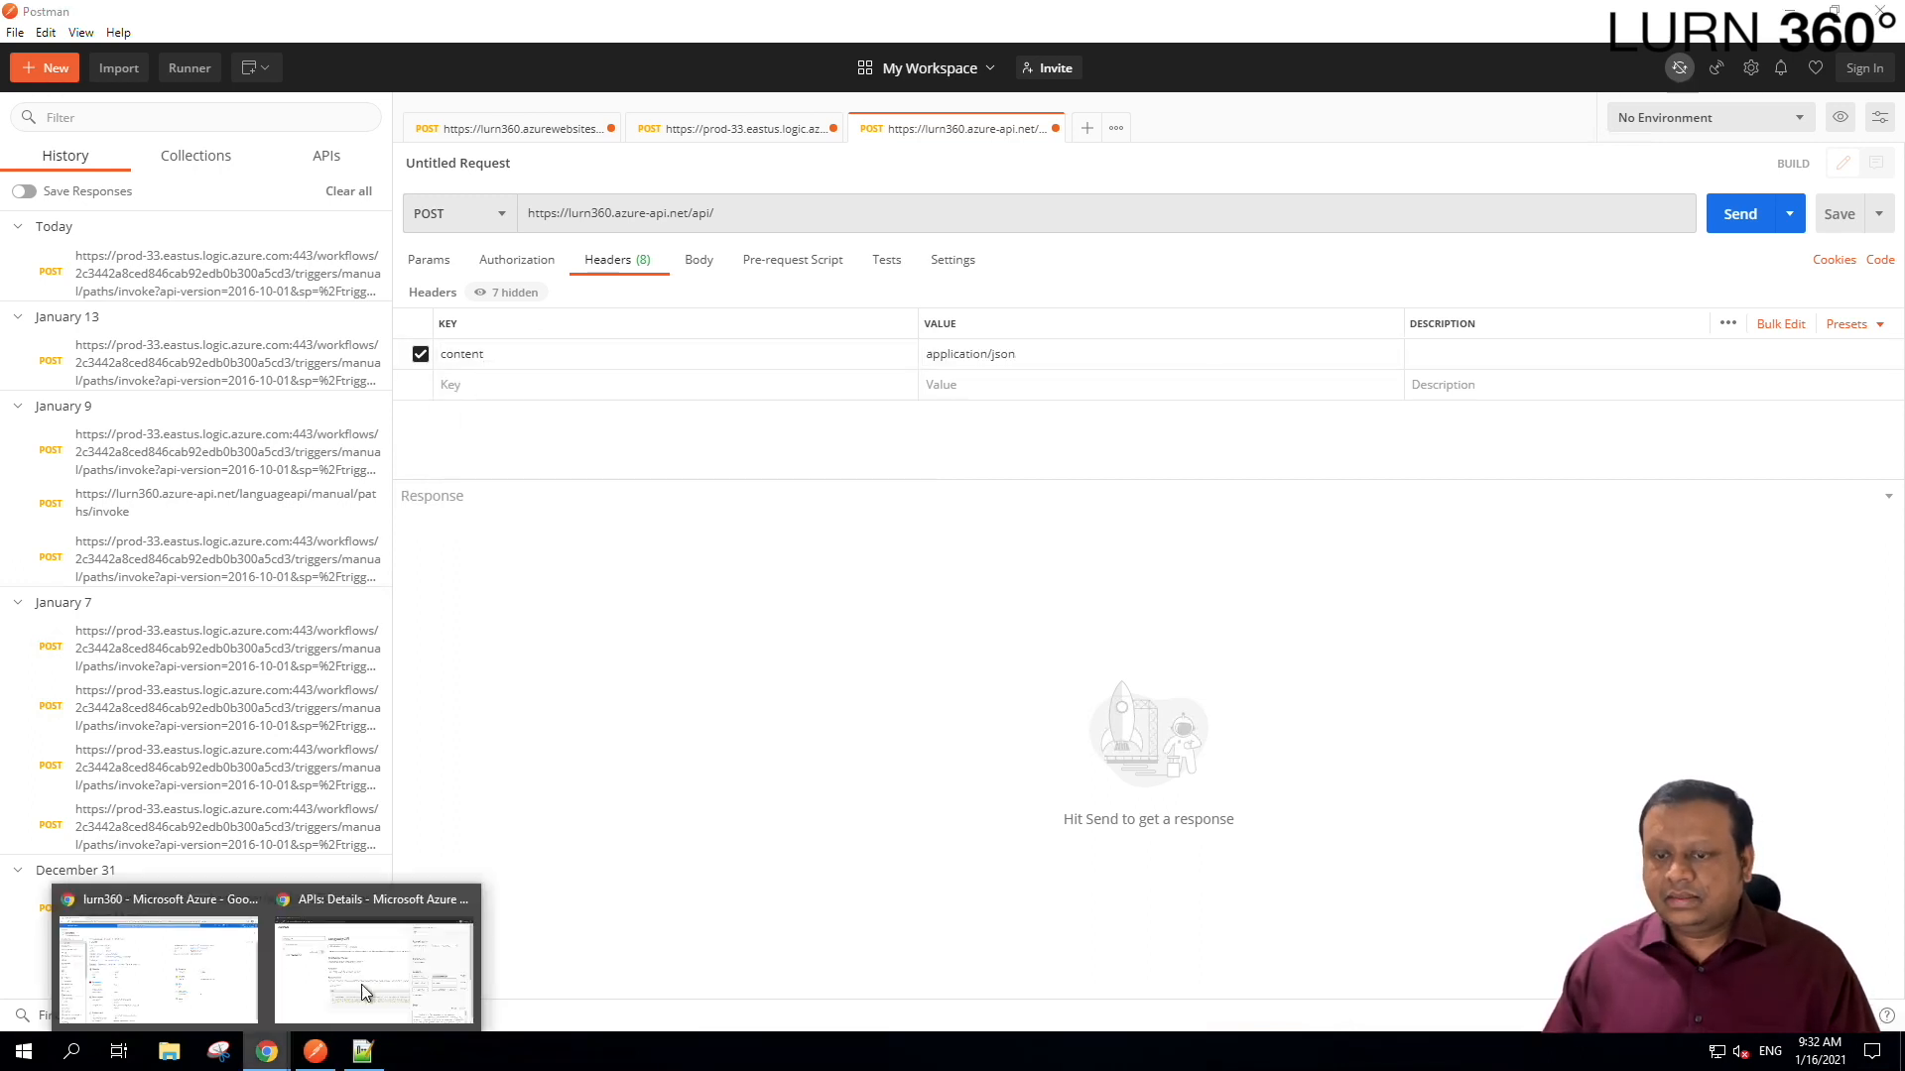
{"action": "left_click", "coordinate": [370, 967]}
{"action": "double_click", "coordinate": [1405, 708]}
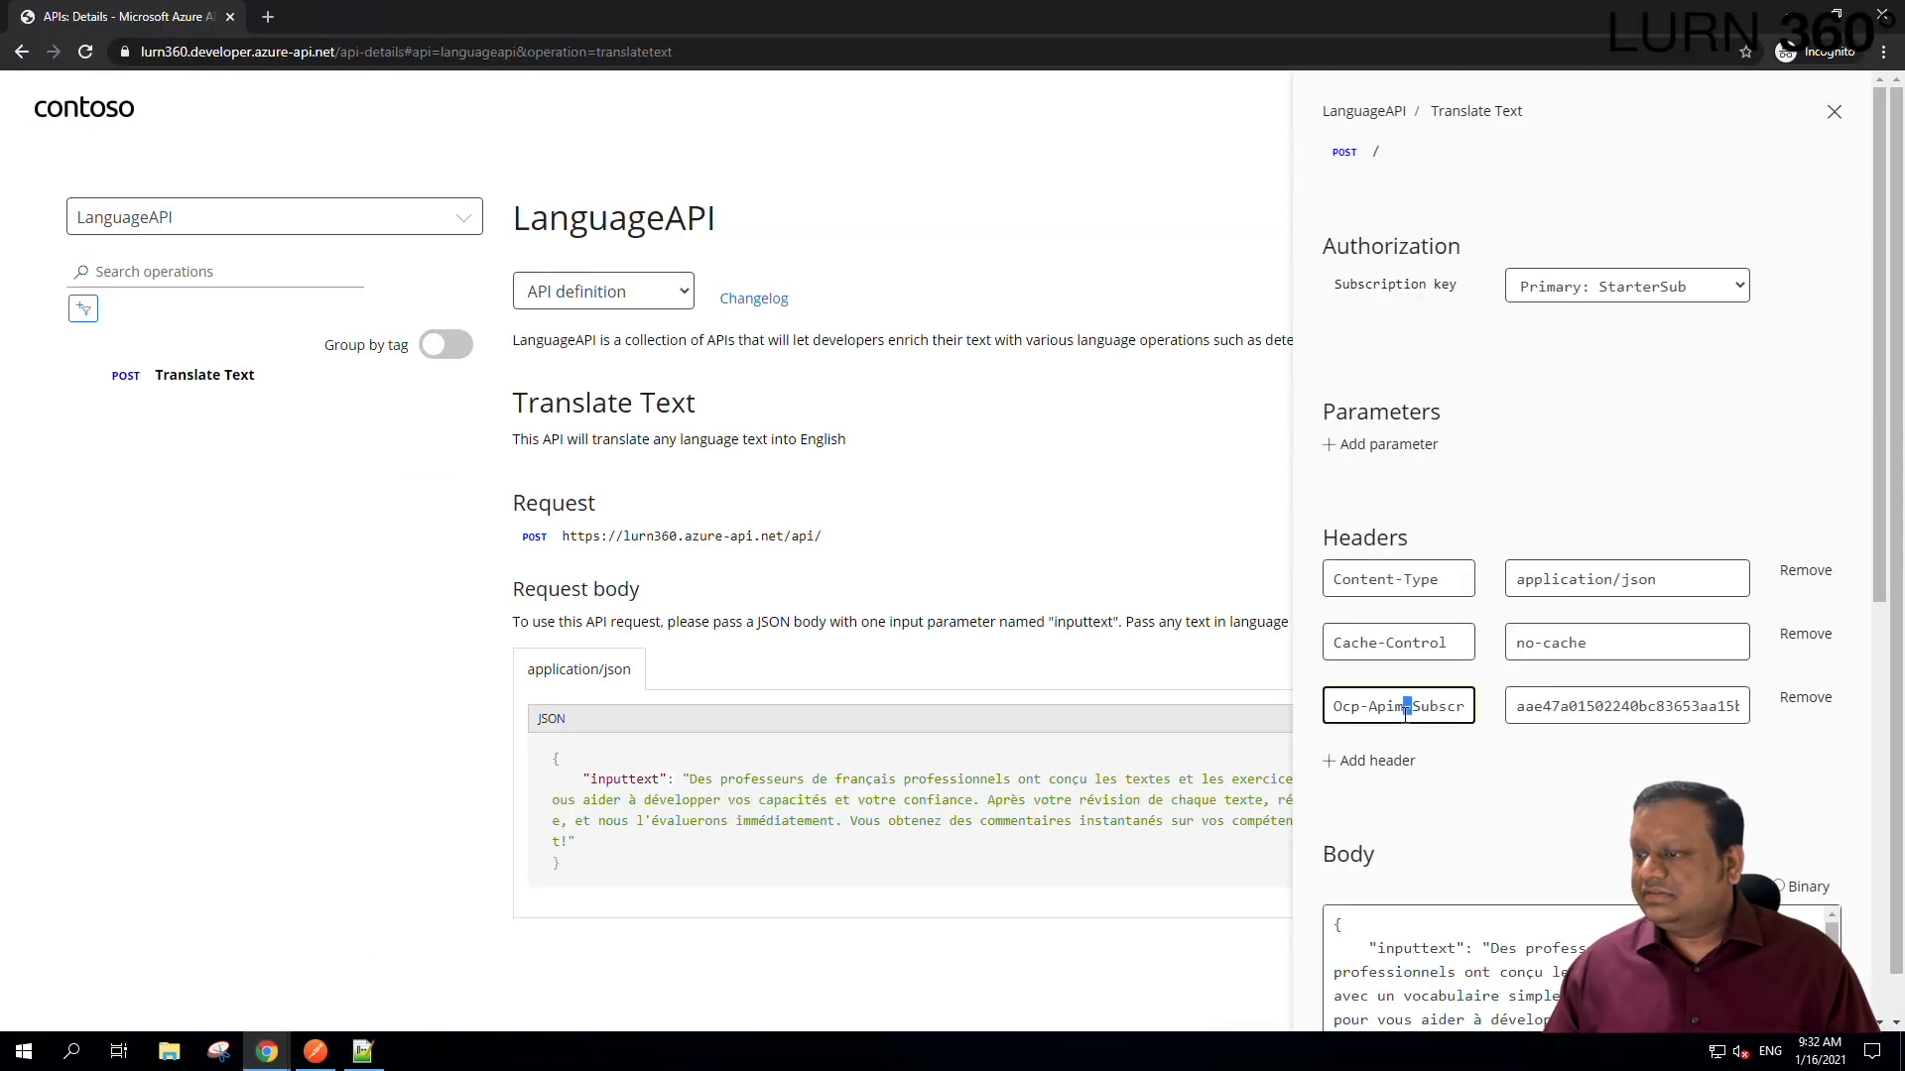
{"action": "triple_click", "coordinate": [1405, 708]}
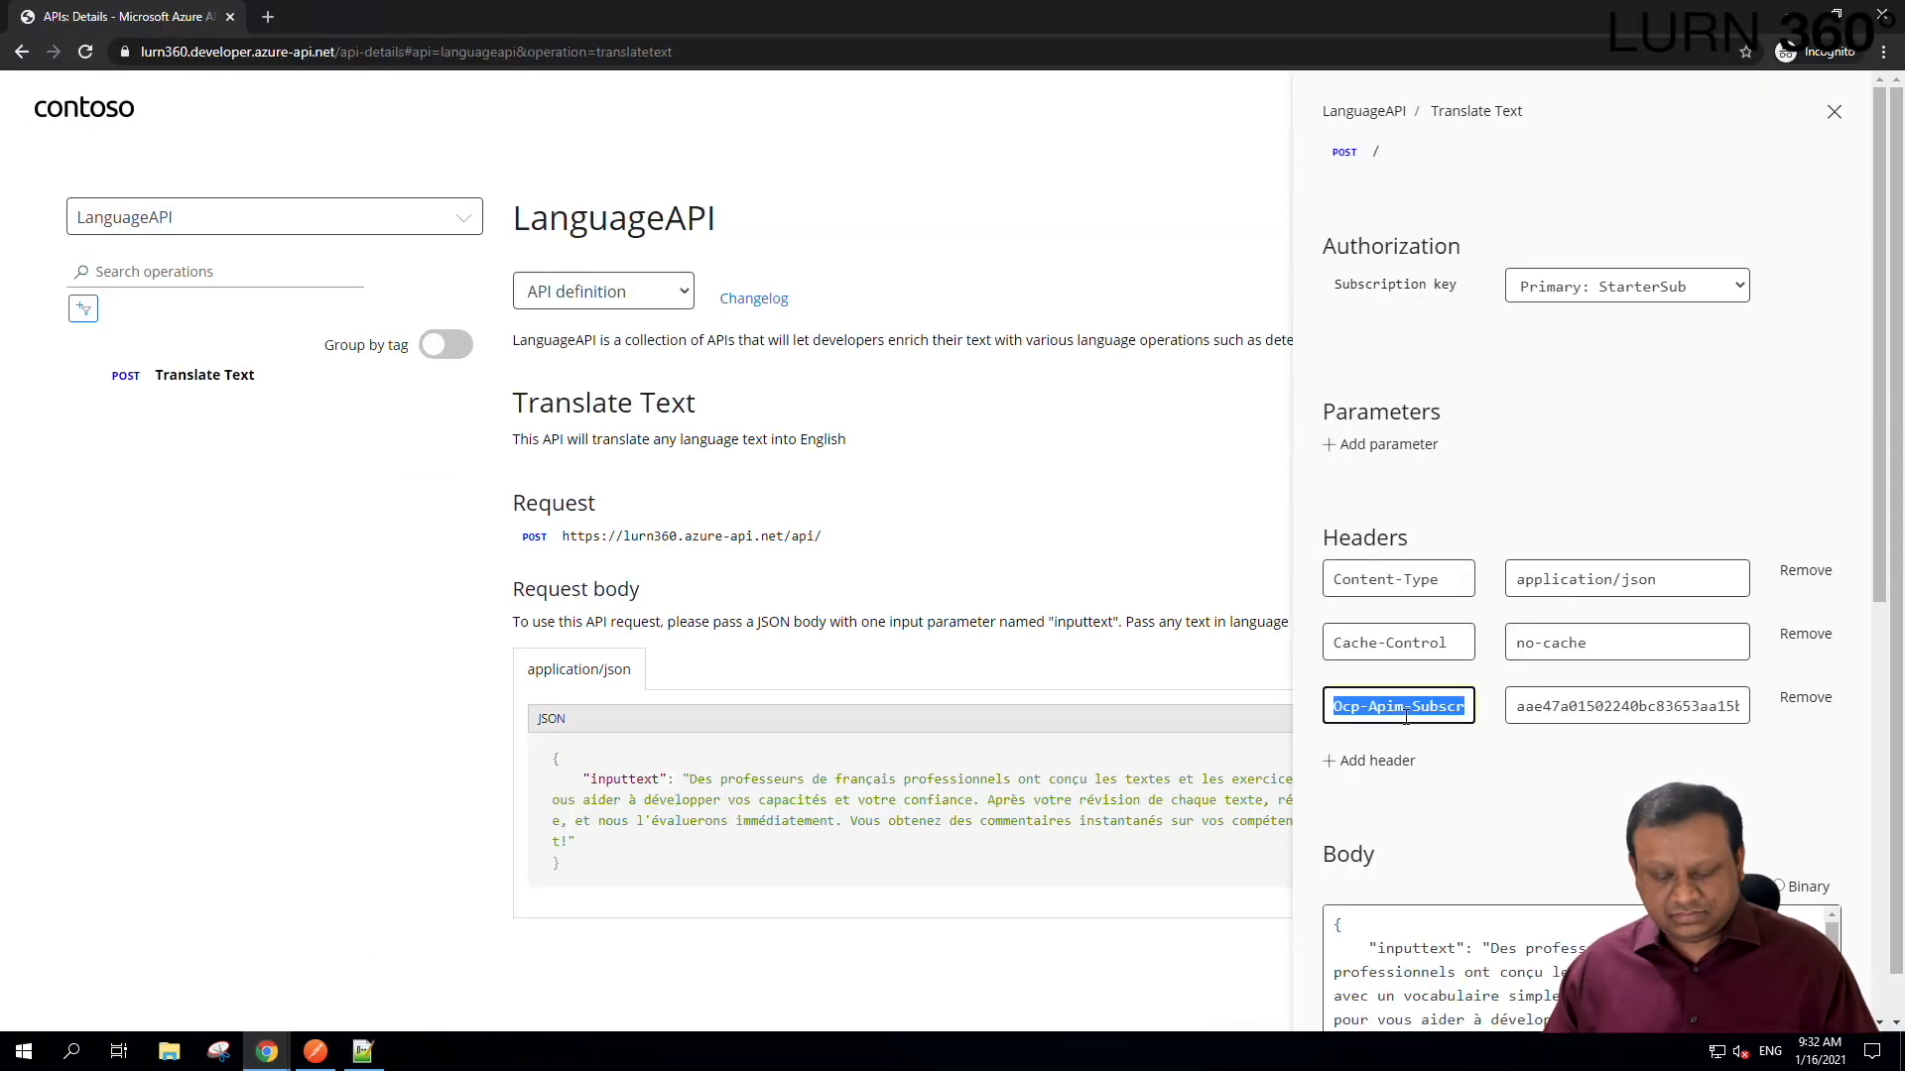
{"action": "left_click", "coordinate": [315, 1052]}
{"action": "left_click", "coordinate": [472, 386]}
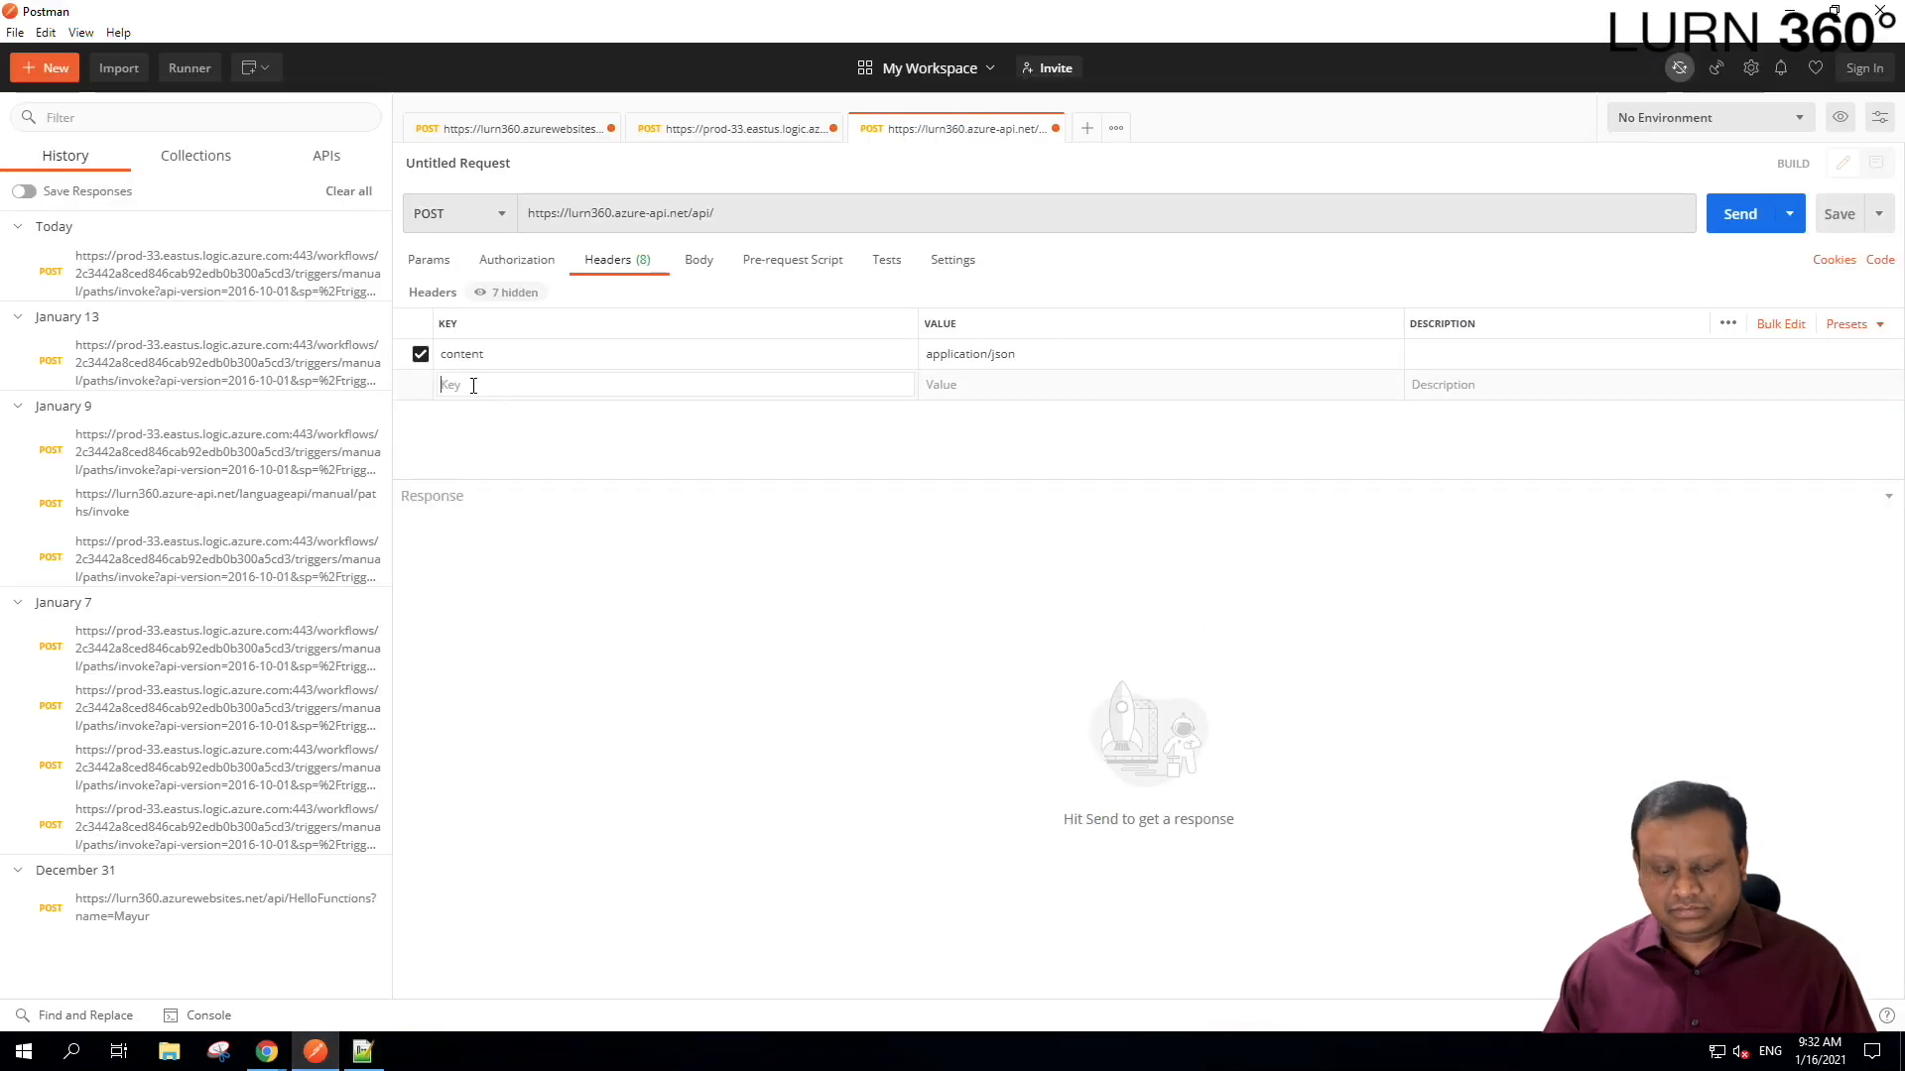
{"action": "type", "text": "Ocp-Apim-Subscription-Key"}
Copy the subscription key from the portal and paste it as the Ocp-Apim-Subscription-Key value
{"action": "mouse_move", "coordinate": [266, 1049]}
{"action": "left_click", "coordinate": [417, 982]}
{"action": "left_click", "coordinate": [1595, 708]}
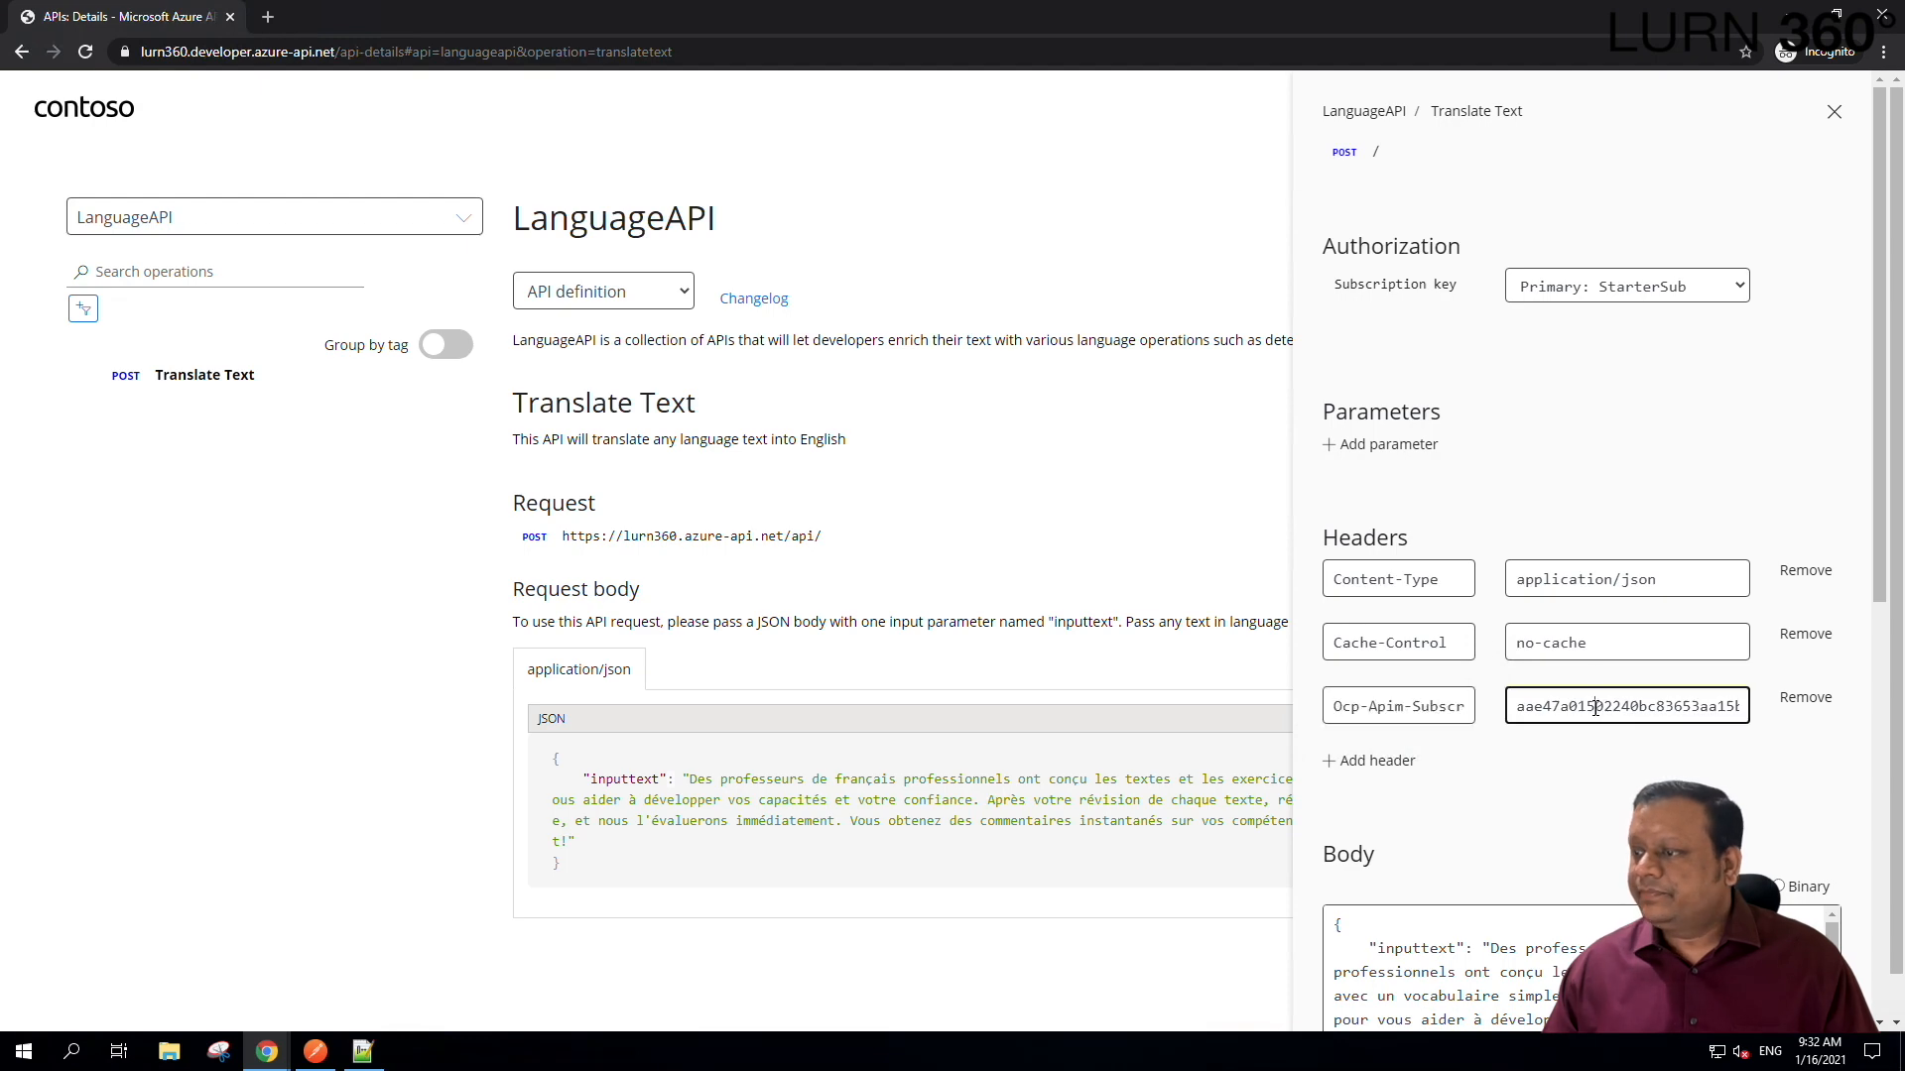
{"action": "double_click", "coordinate": [1595, 707]}
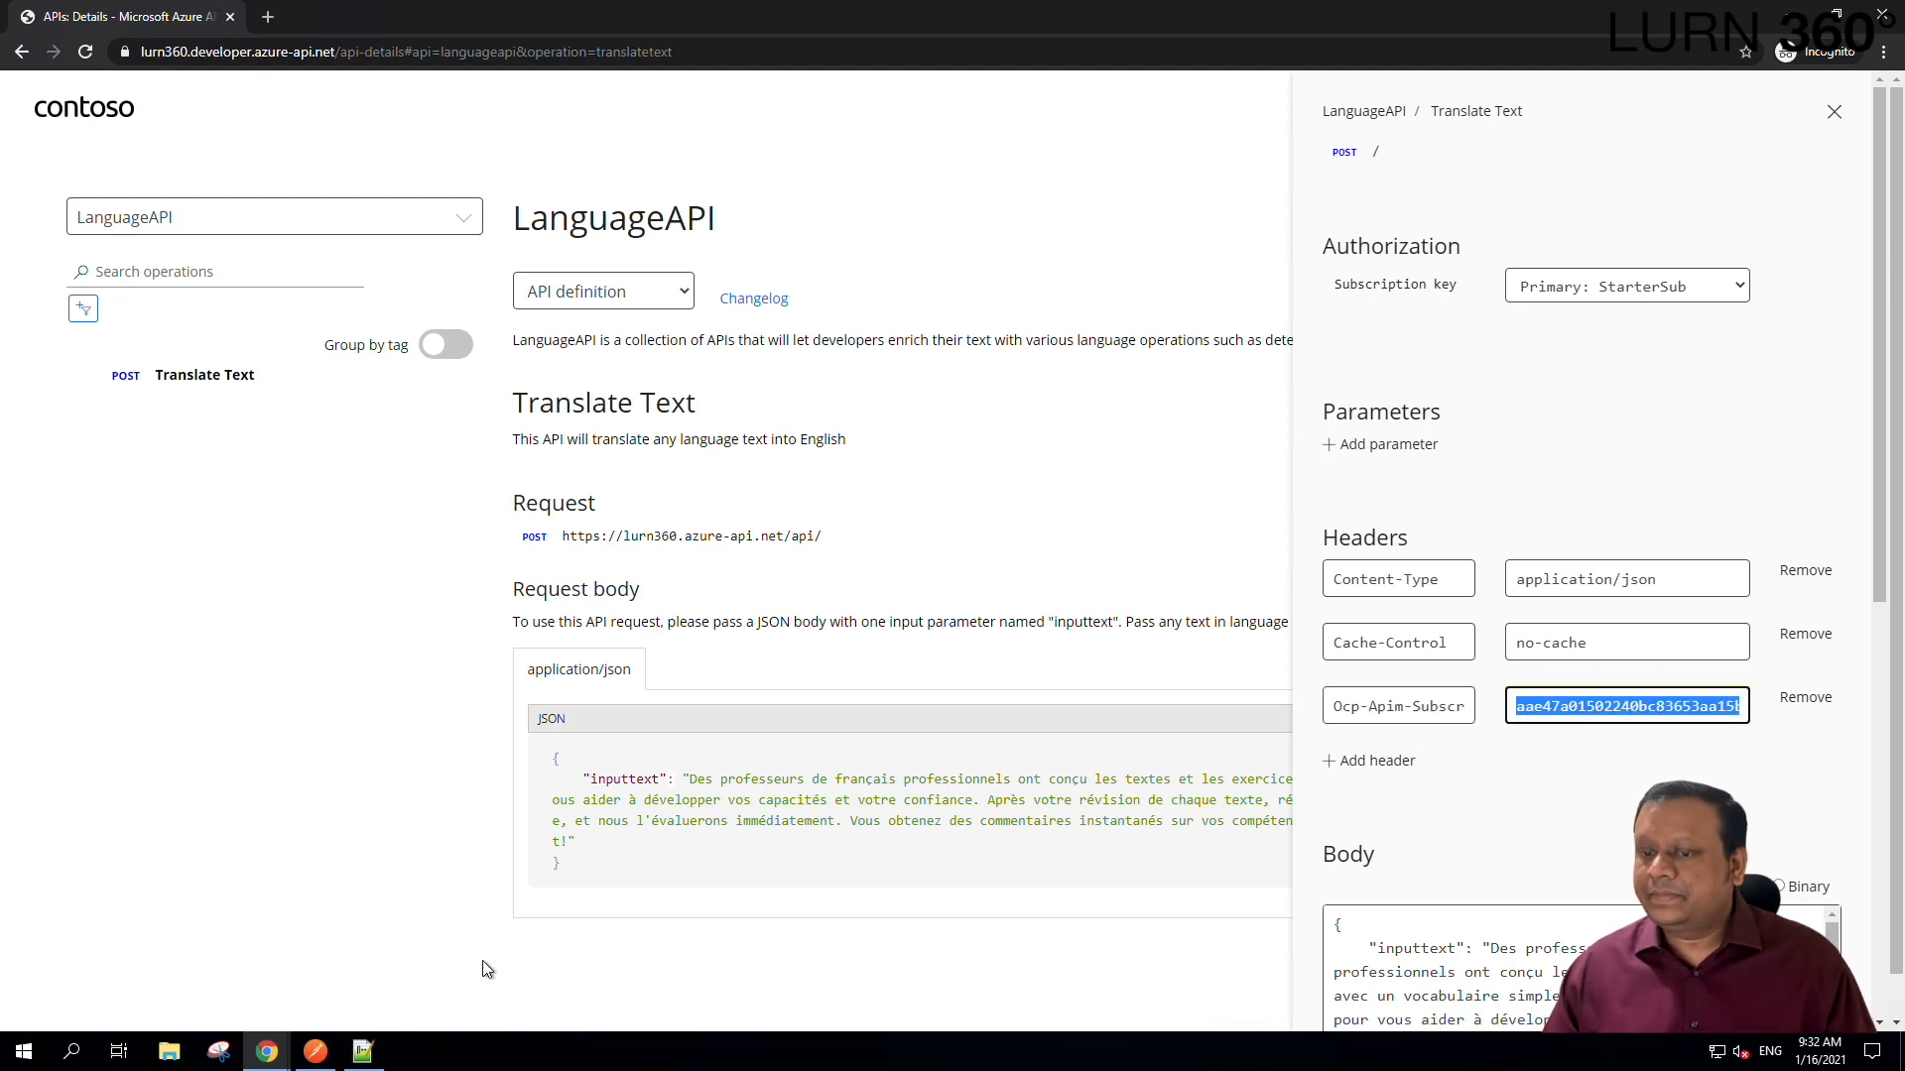
{"action": "left_click", "coordinate": [316, 1050]}
{"action": "left_click", "coordinate": [971, 384]}
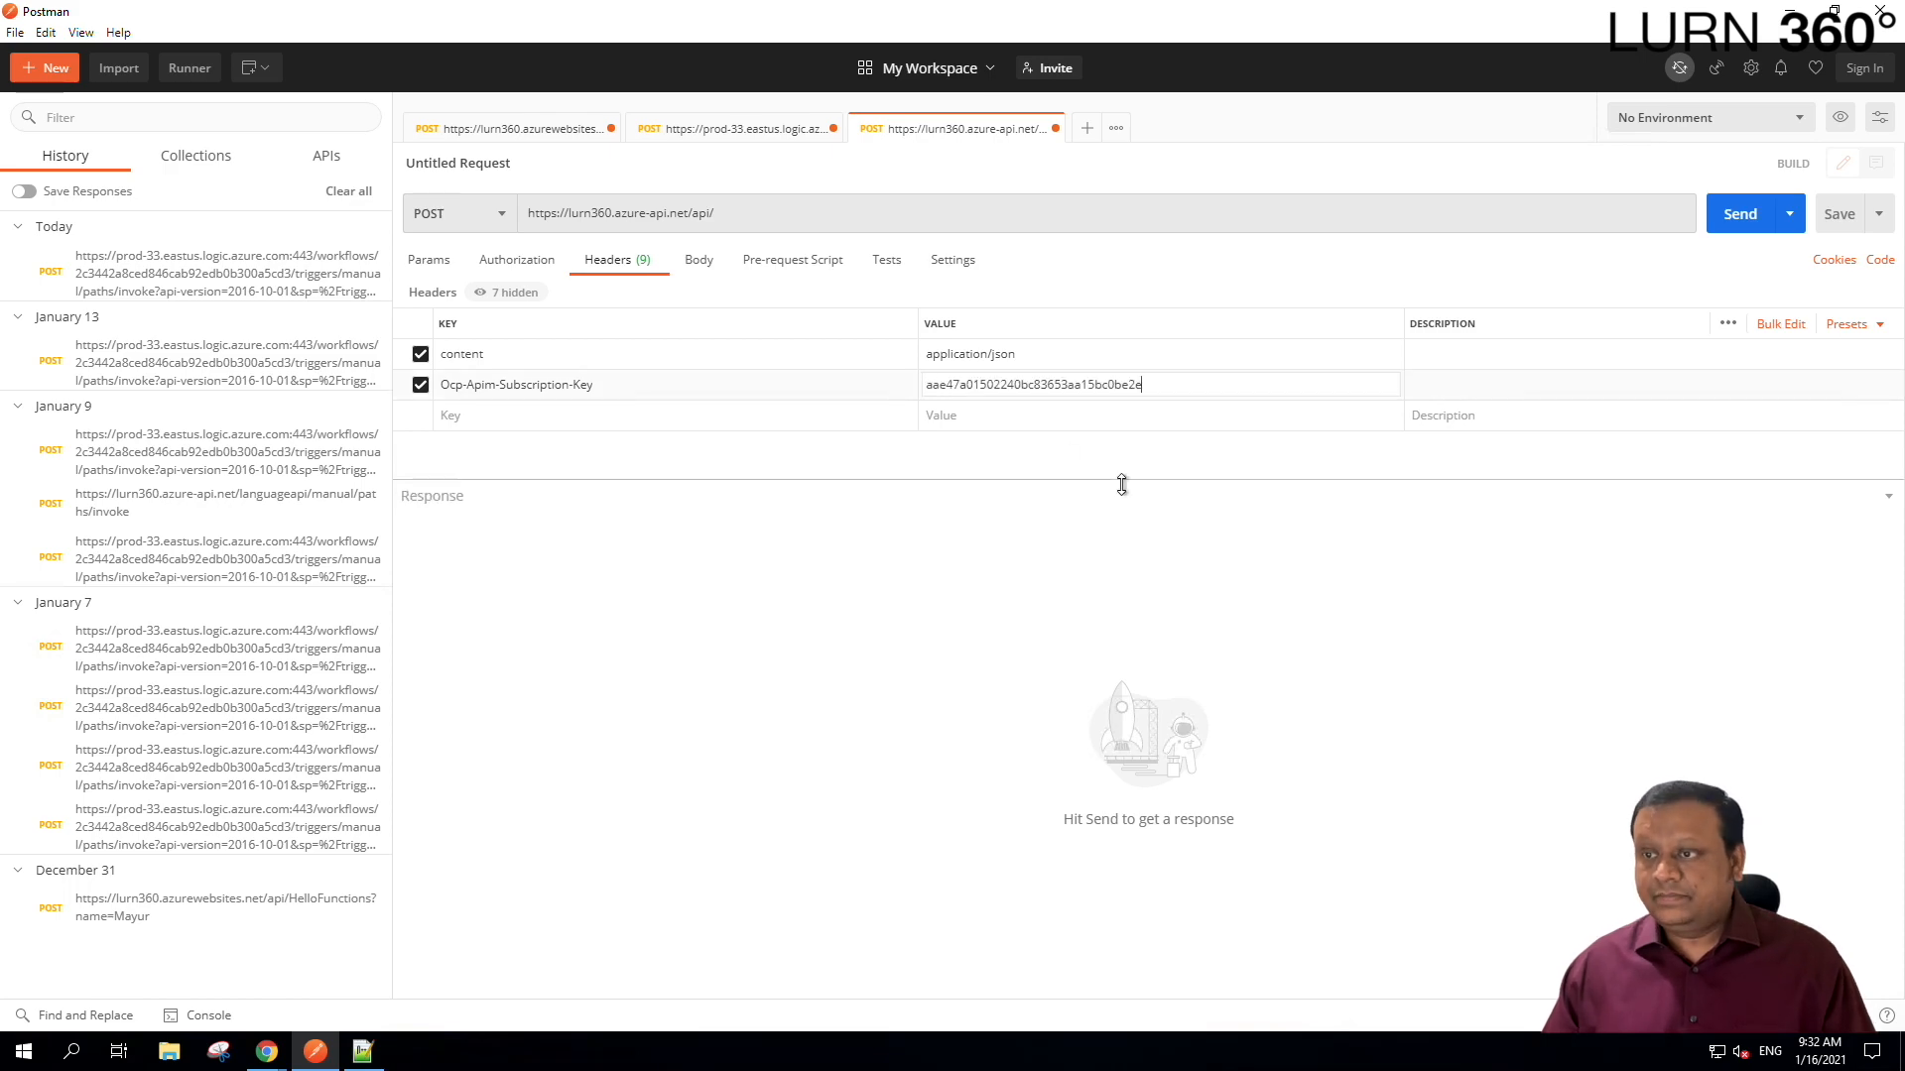
{"action": "left_click", "coordinate": [282, 1051]}
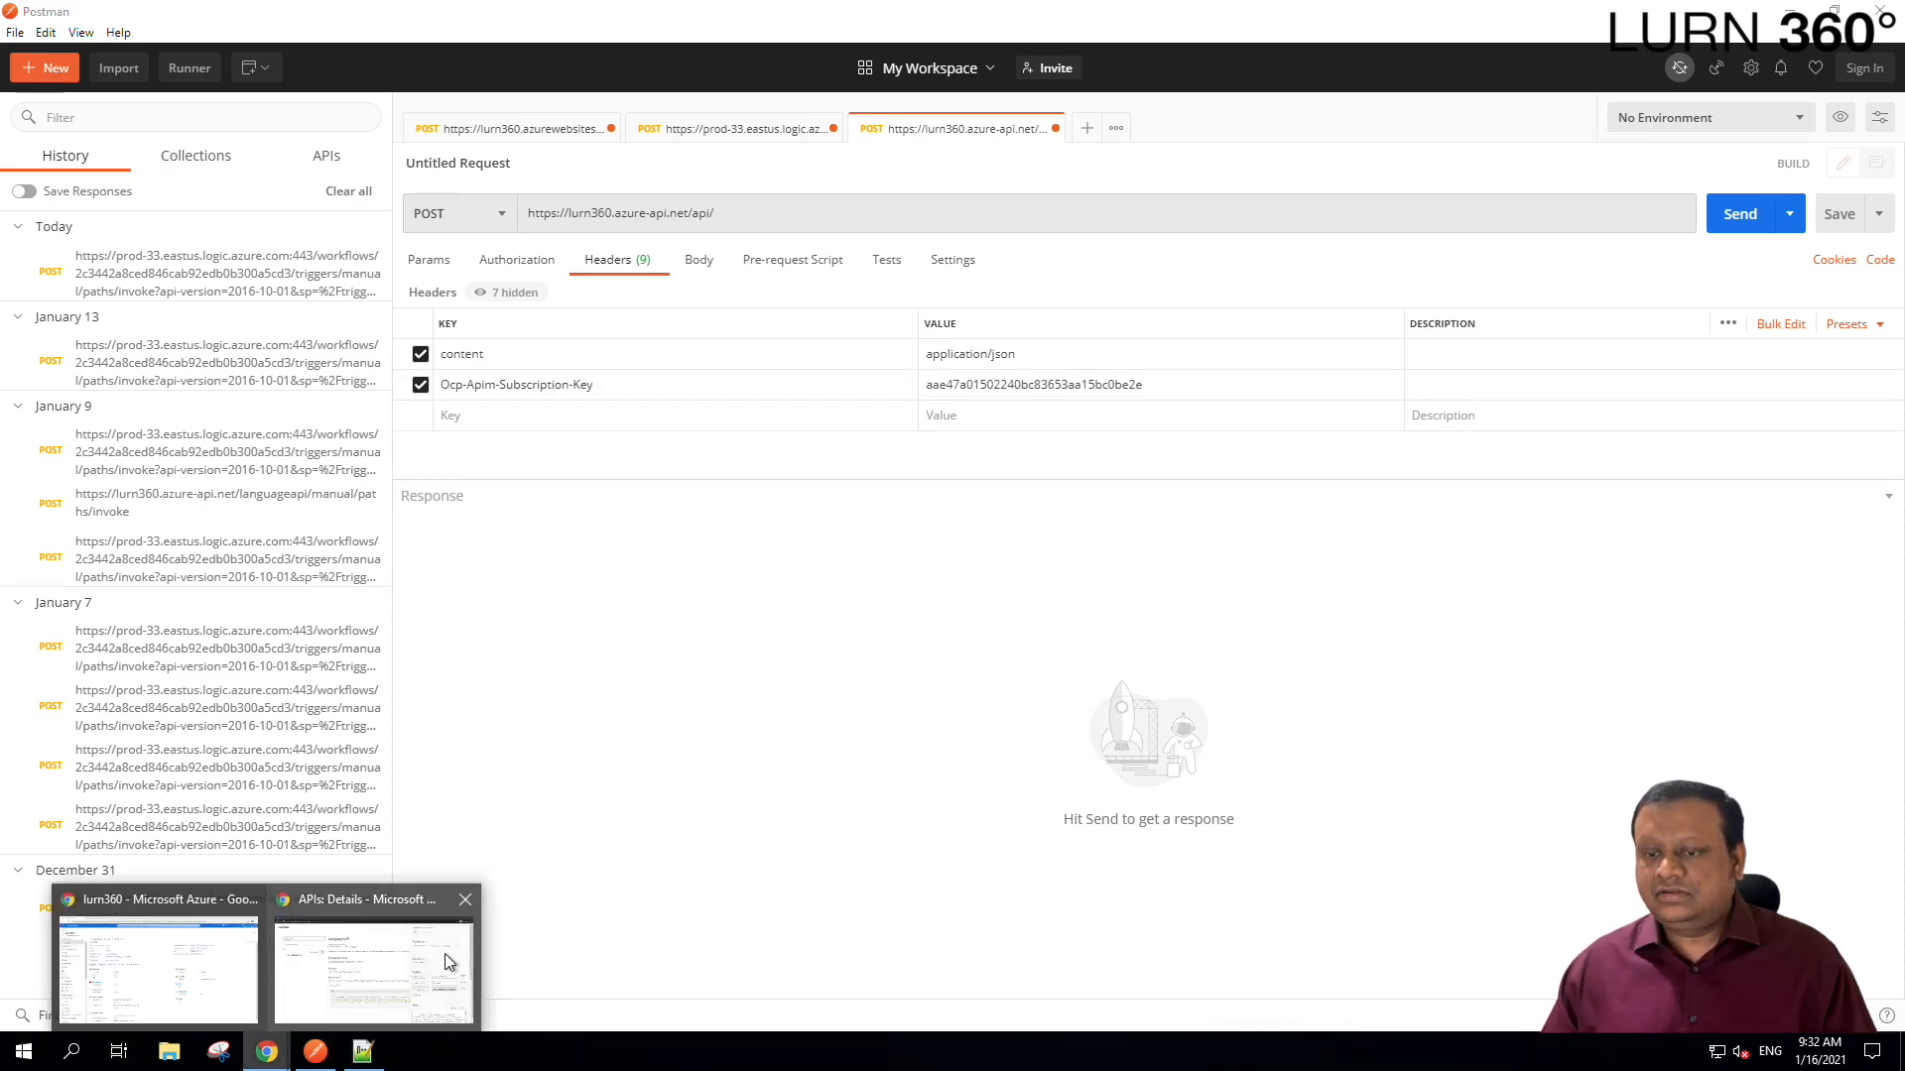
{"action": "left_click", "coordinate": [432, 955]}
{"action": "left_click", "coordinate": [623, 842]}
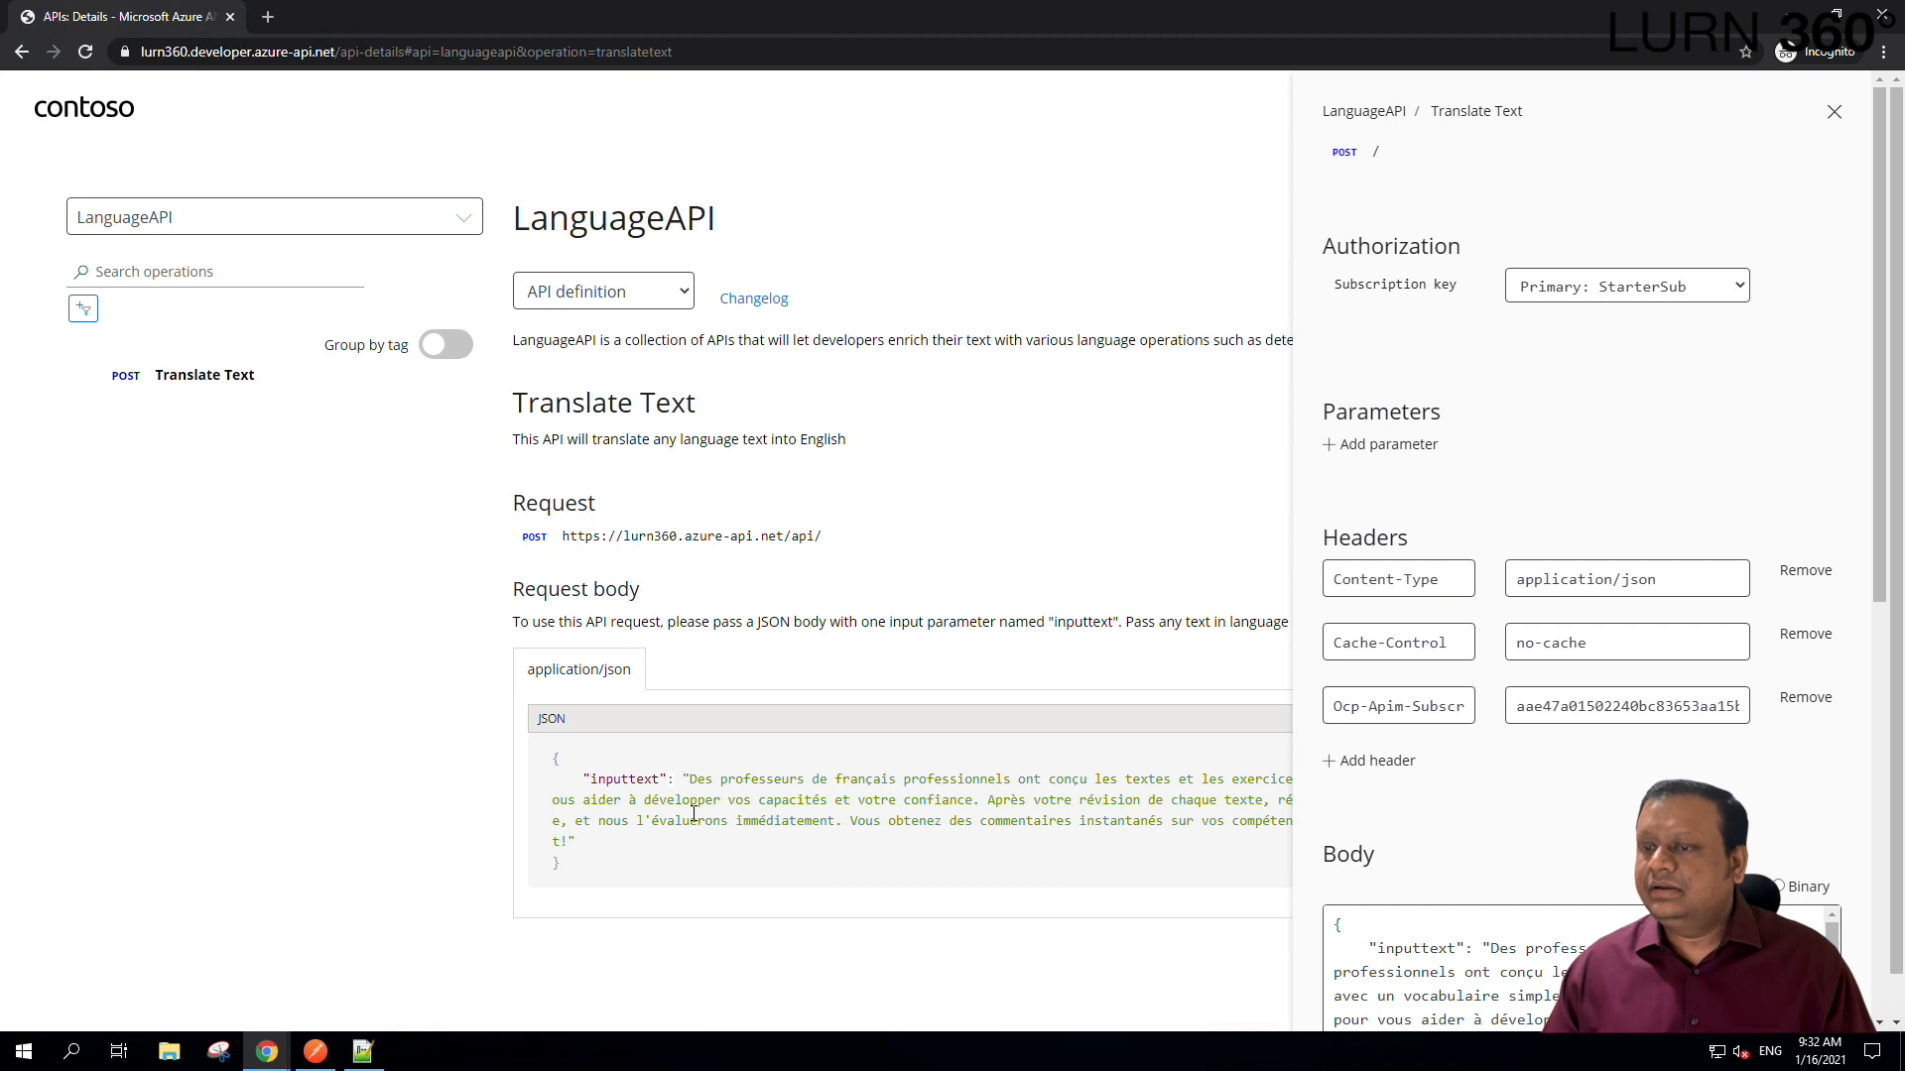
Paste the portal's French inputtext sample as a raw JSON body and send it, getting 200 OK
{"action": "left_click", "coordinate": [1834, 112]}
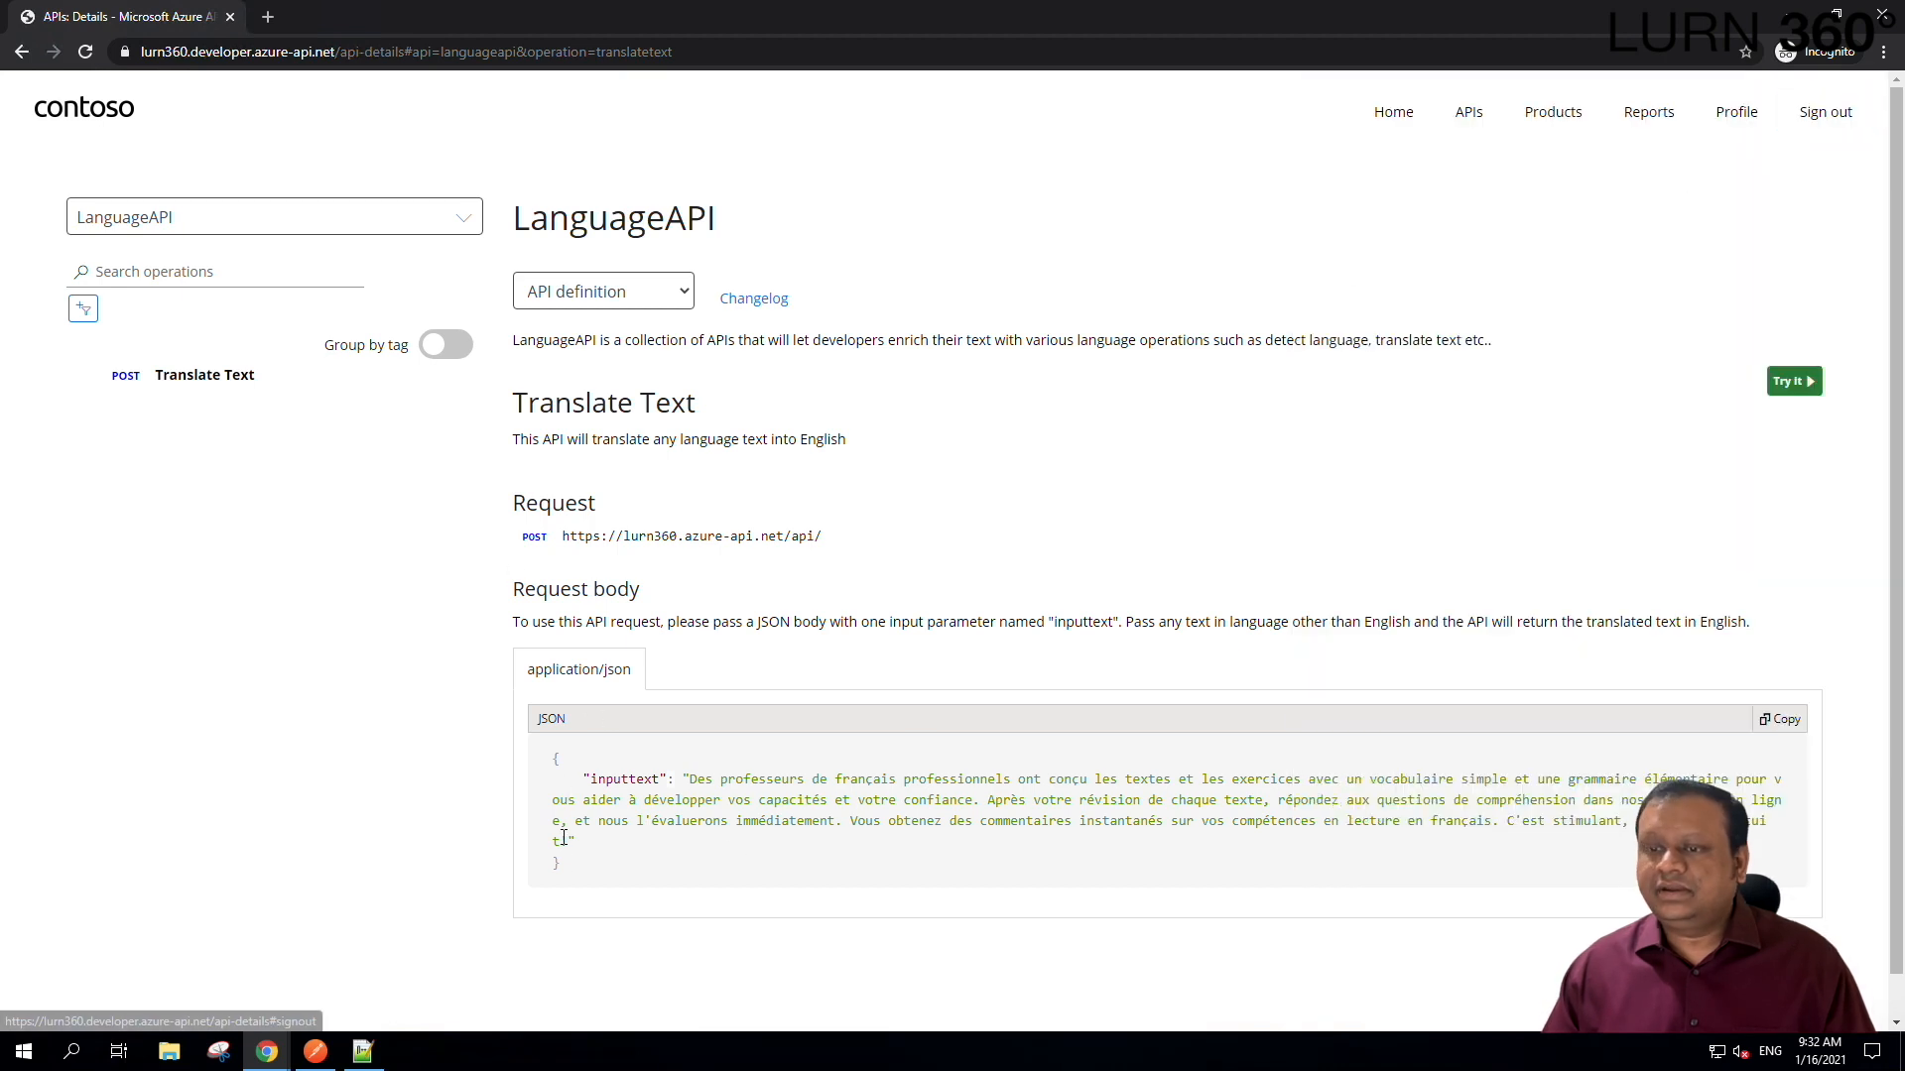
{"action": "left_click", "coordinate": [1780, 719]}
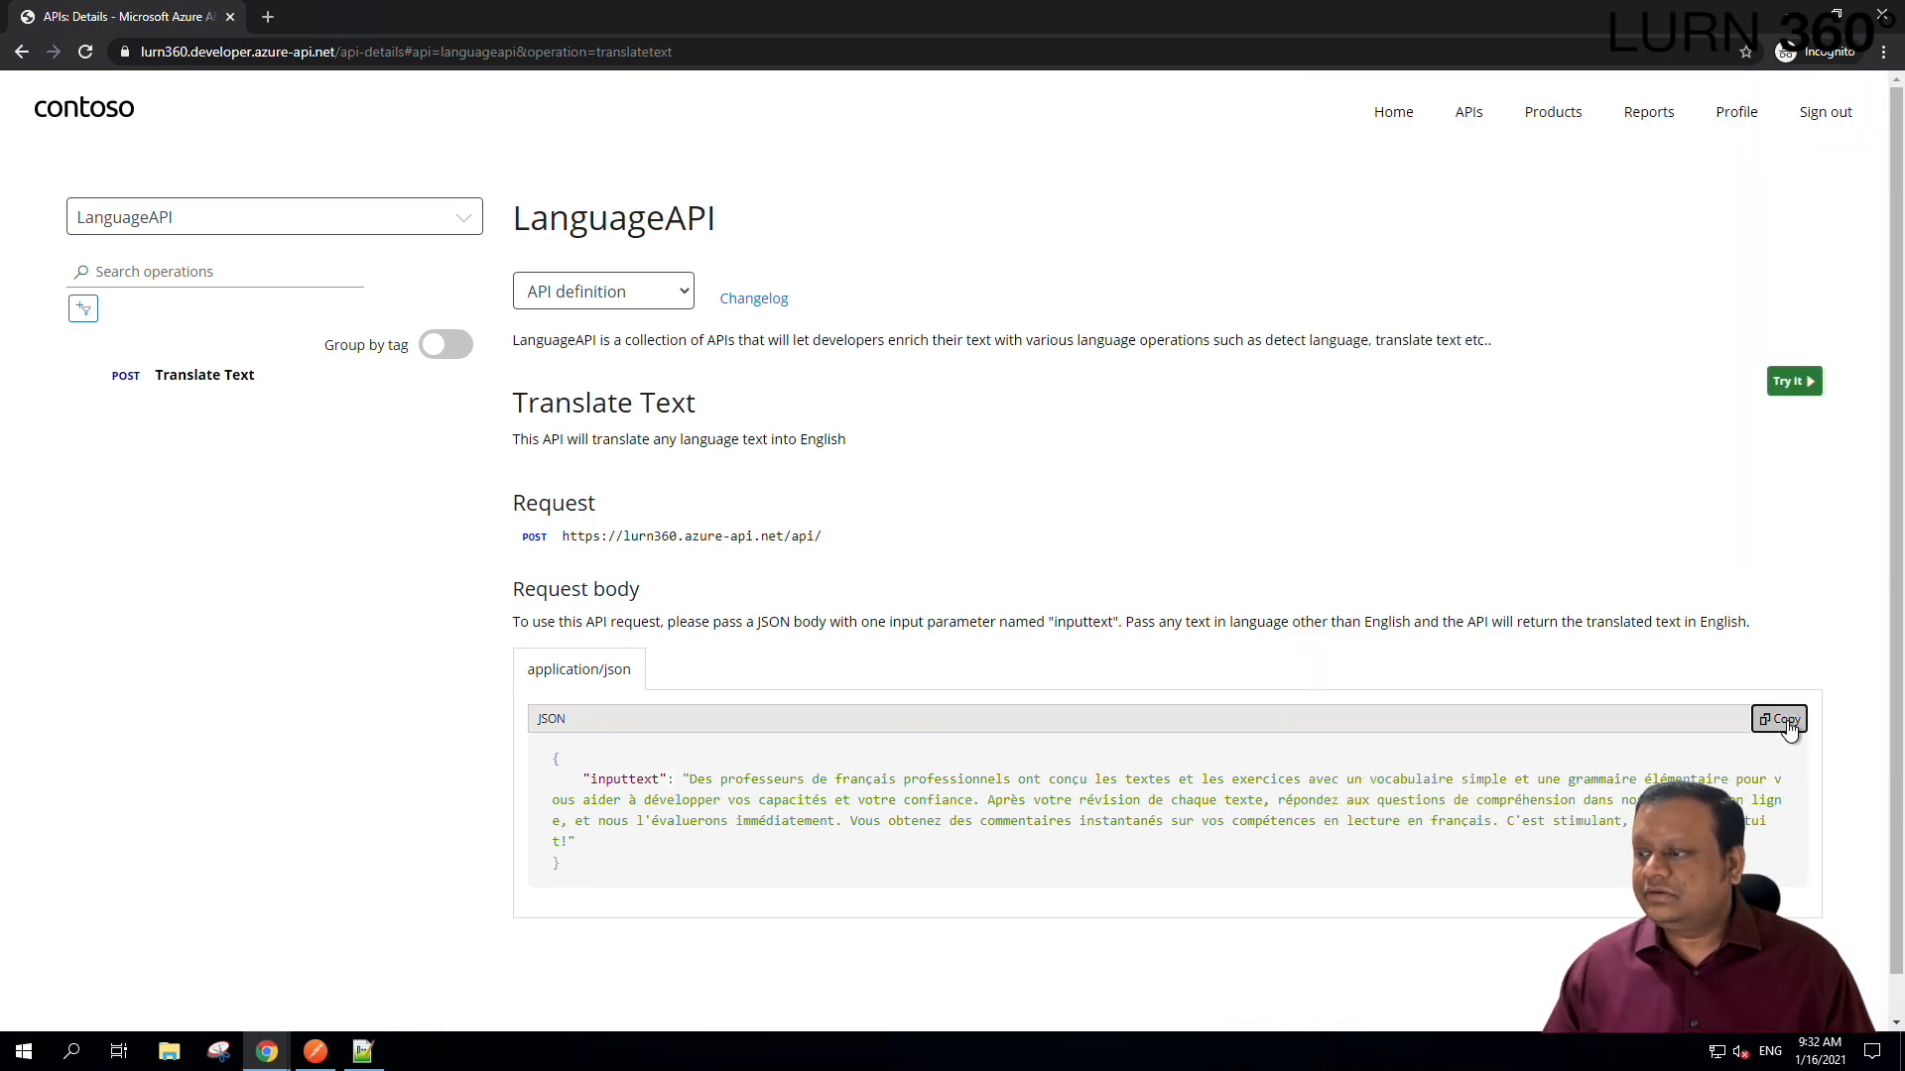
{"action": "left_click", "coordinate": [314, 1054]}
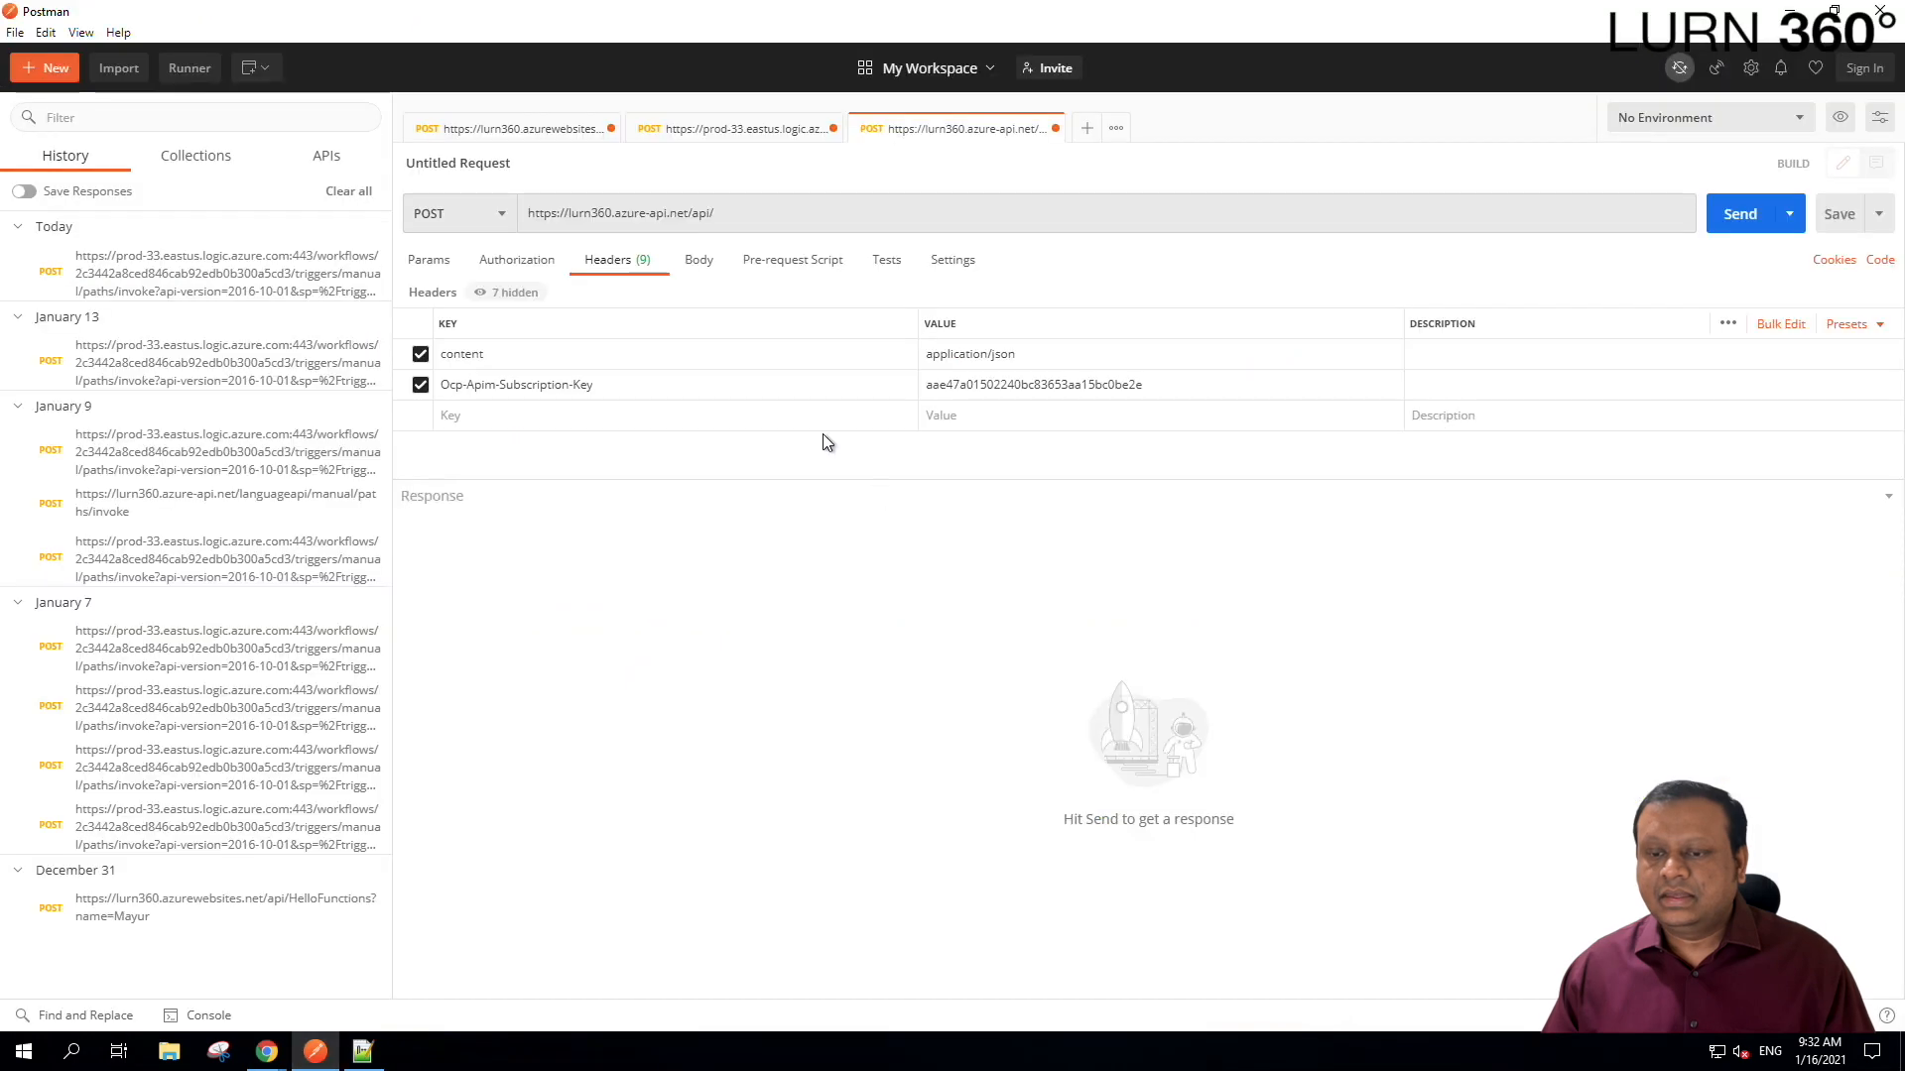
{"action": "left_click", "coordinate": [698, 261]}
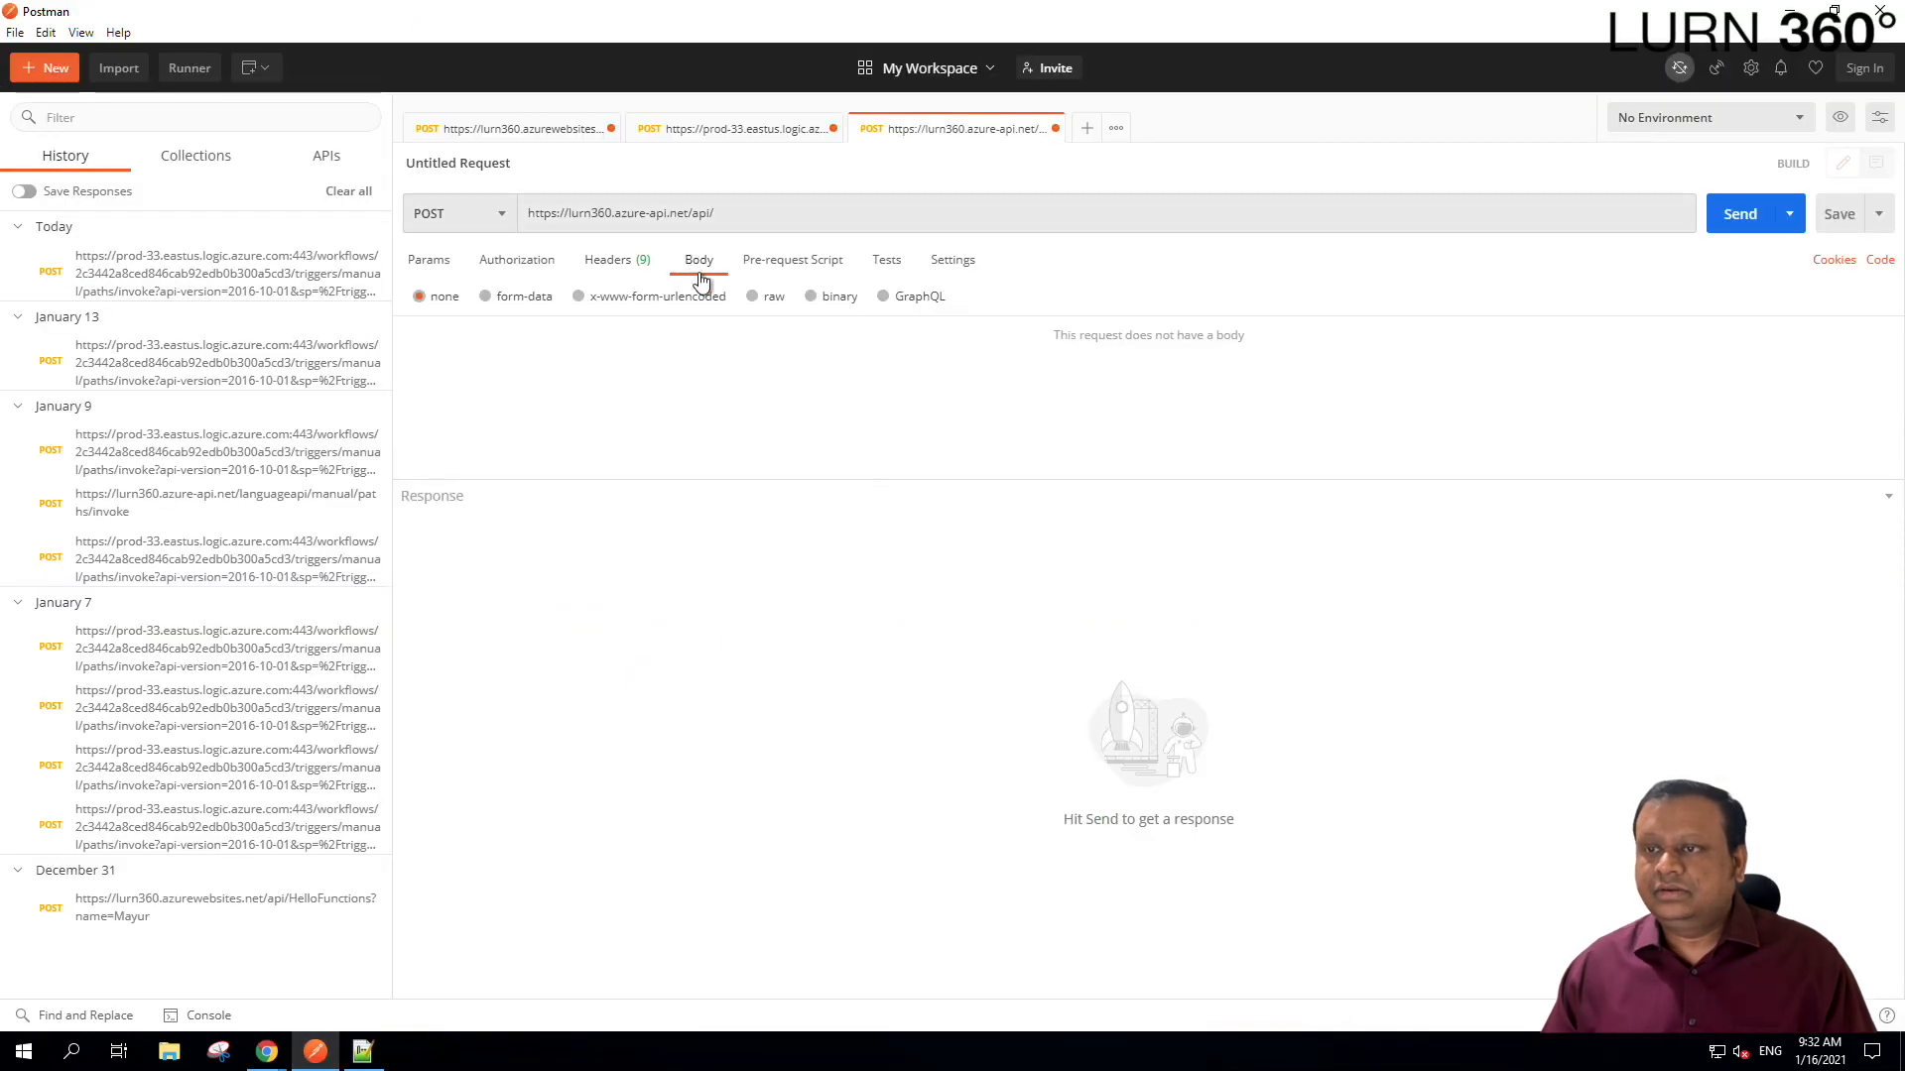
{"action": "left_click", "coordinate": [753, 297]}
{"action": "left_click", "coordinate": [1003, 297]}
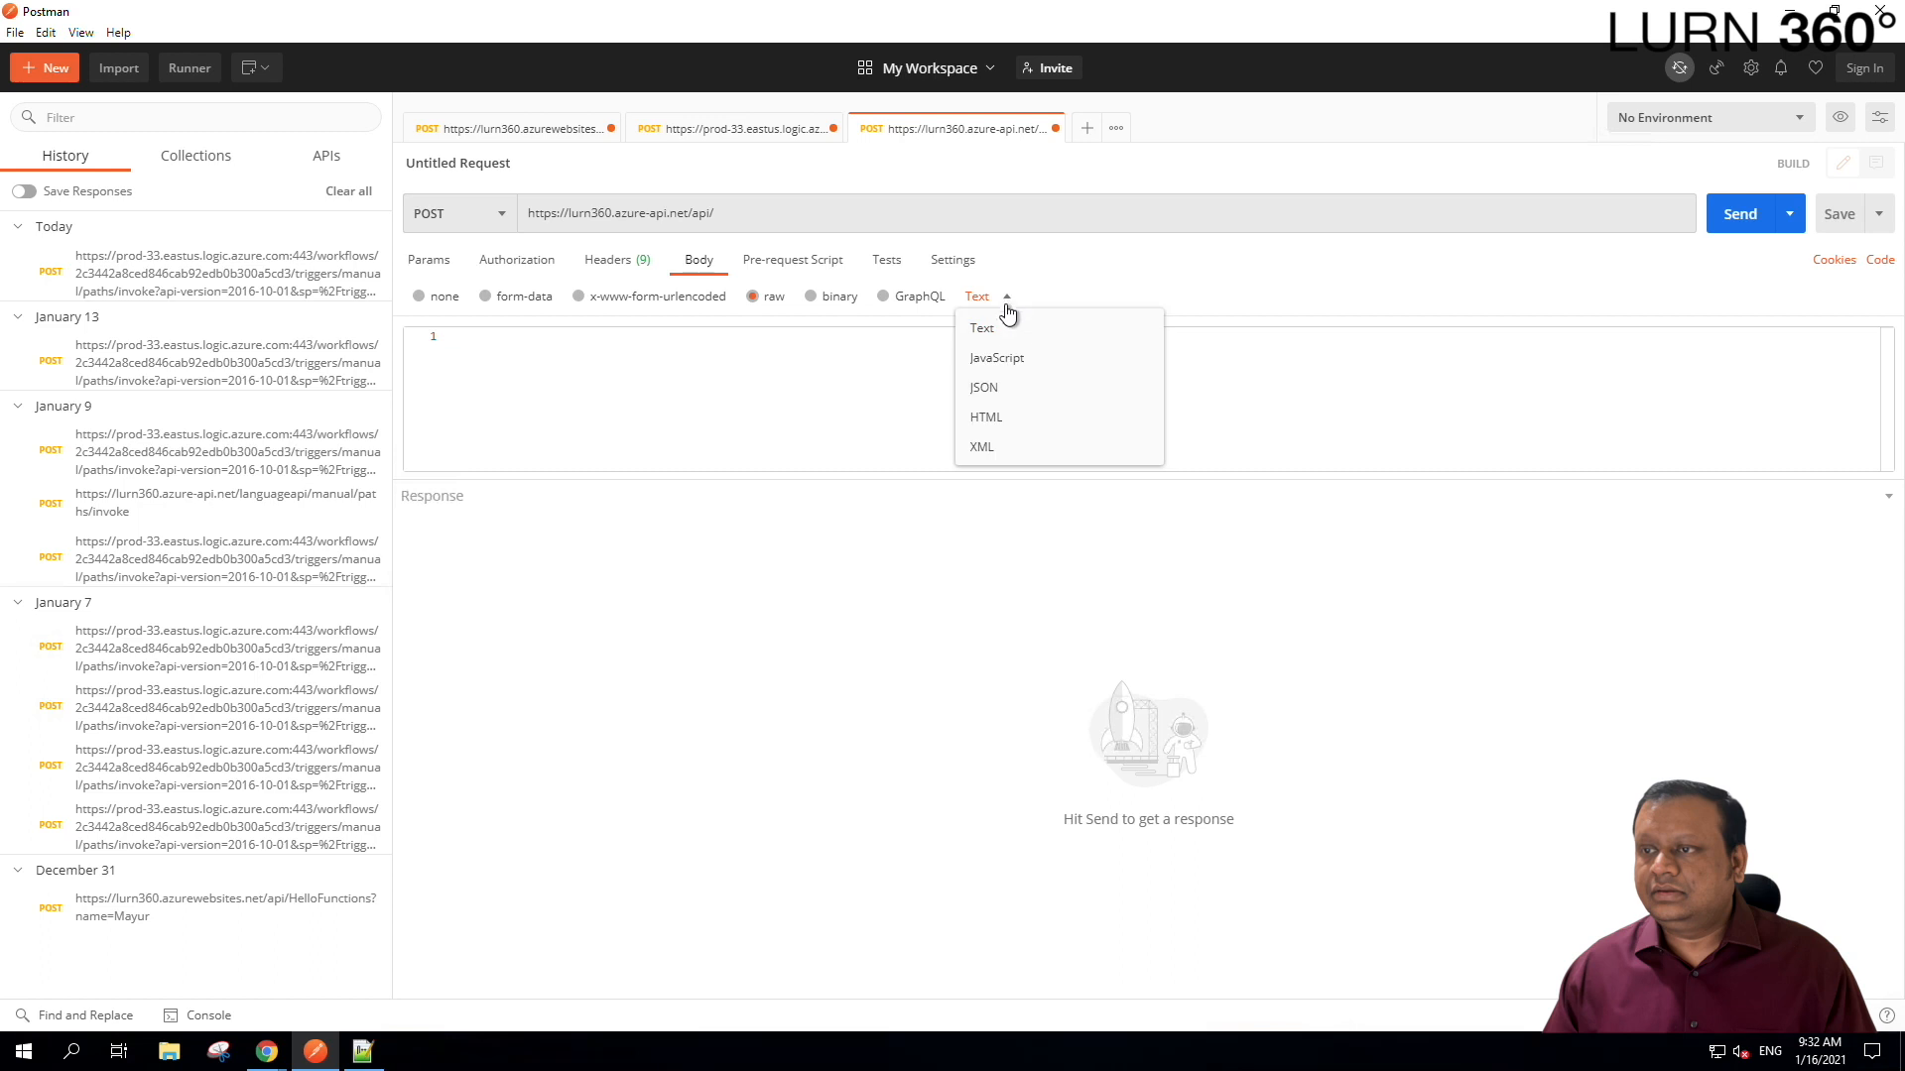
{"action": "left_click", "coordinate": [1000, 388]}
{"action": "left_click", "coordinate": [477, 390]}
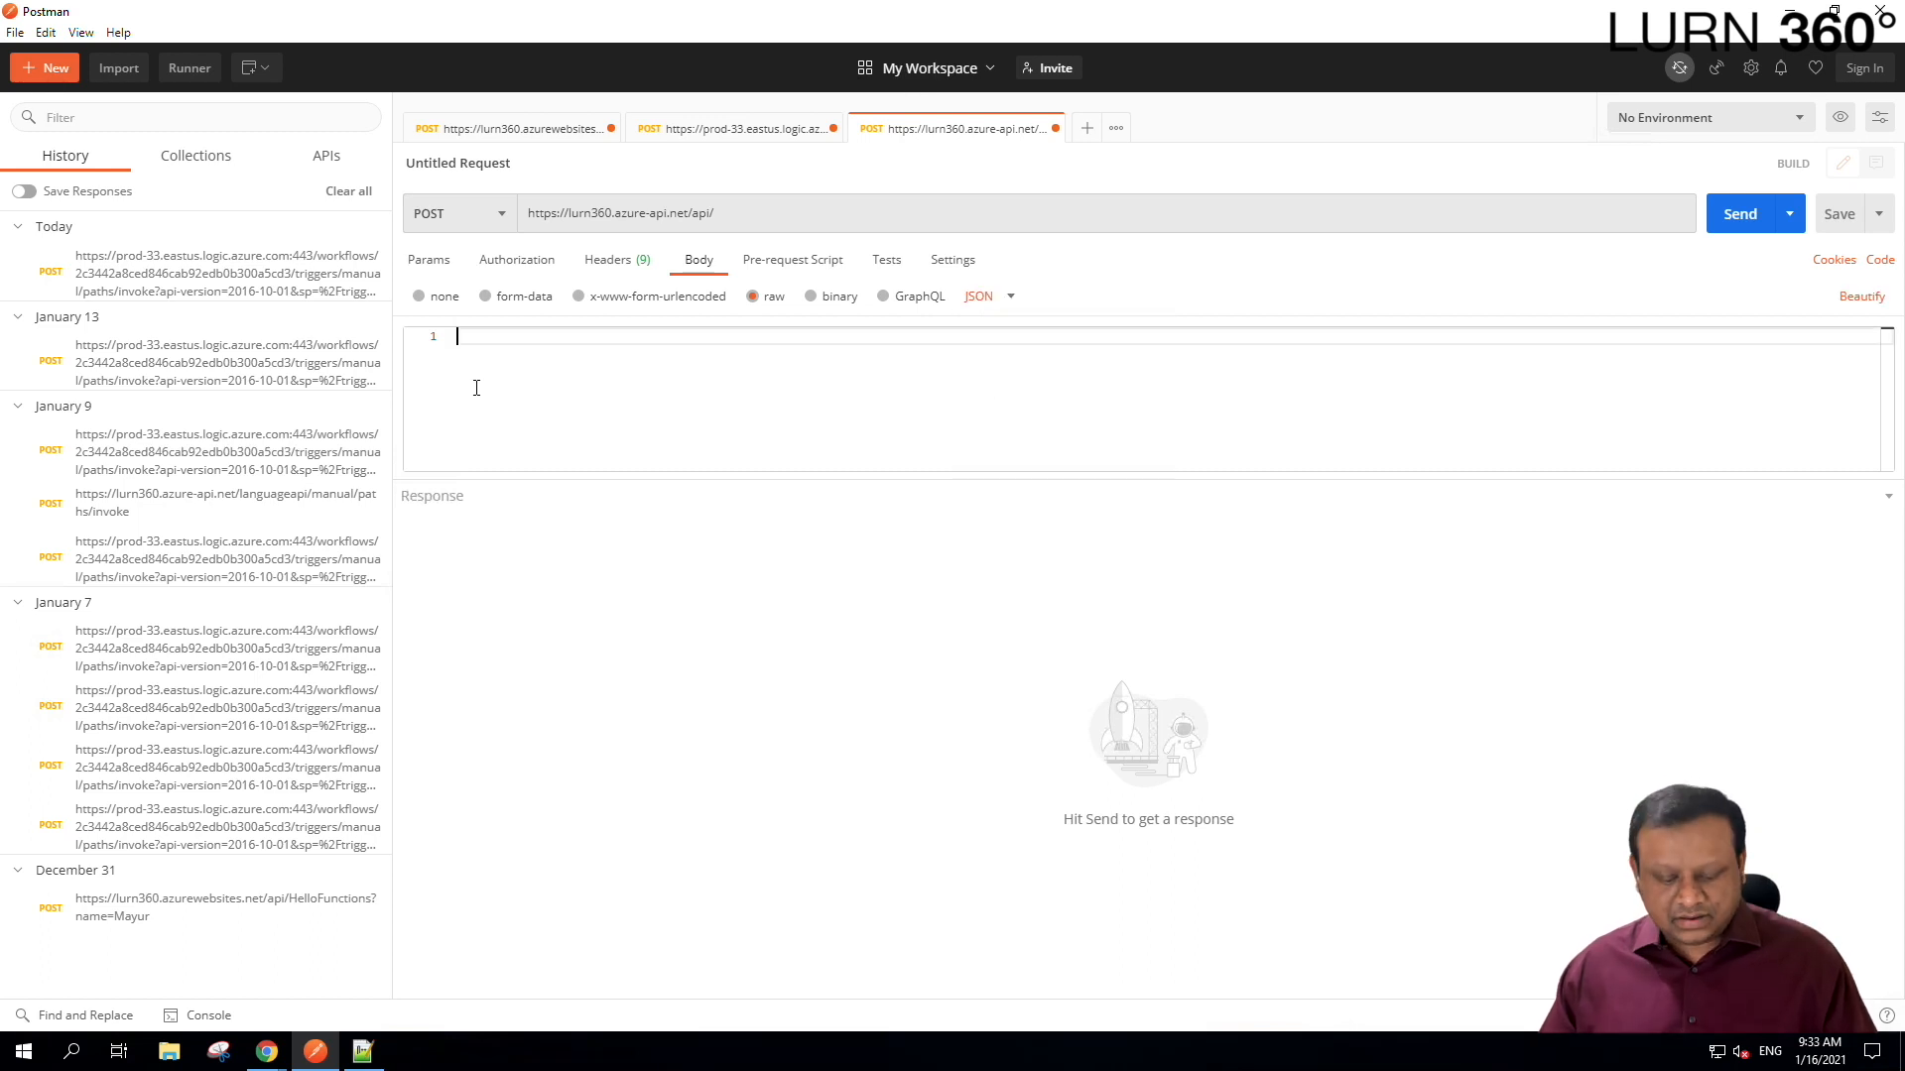
{"action": "key", "text": "ctrl+v"}
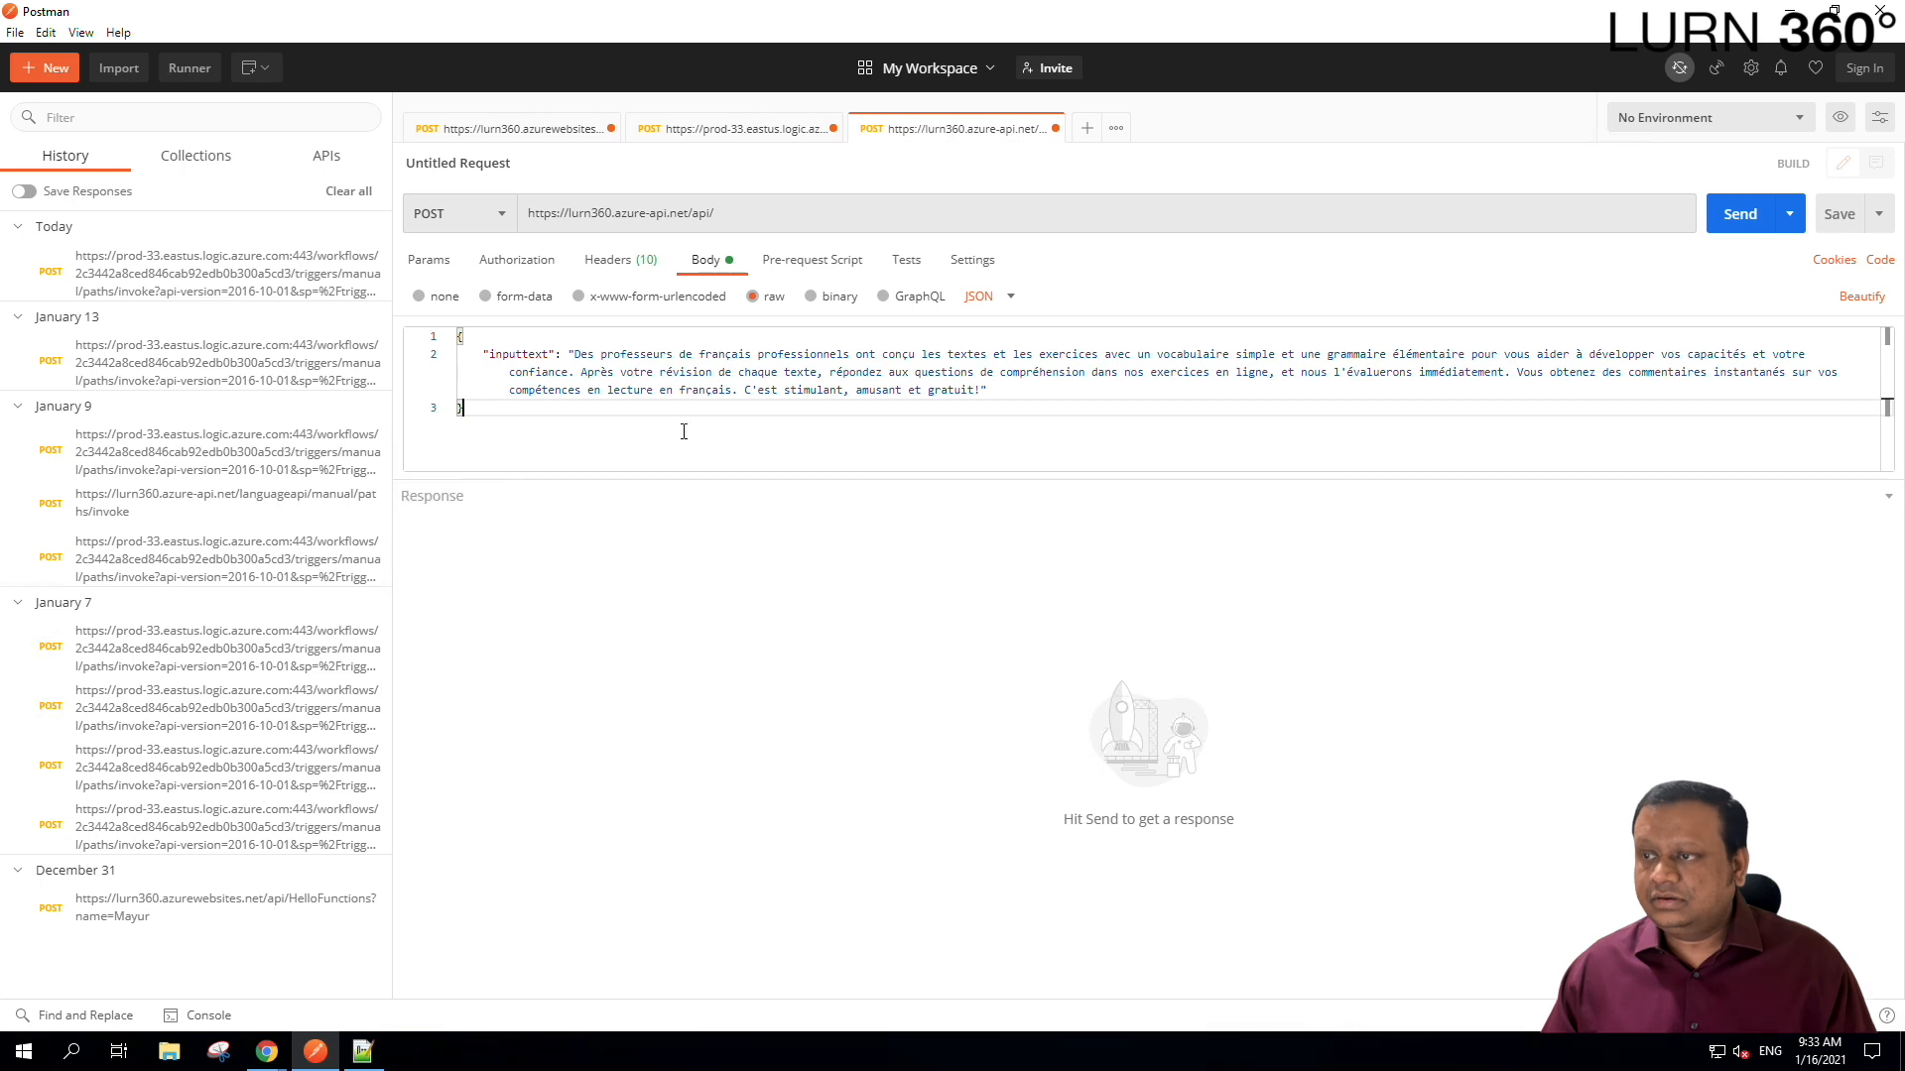
{"action": "left_click", "coordinate": [1737, 220]}
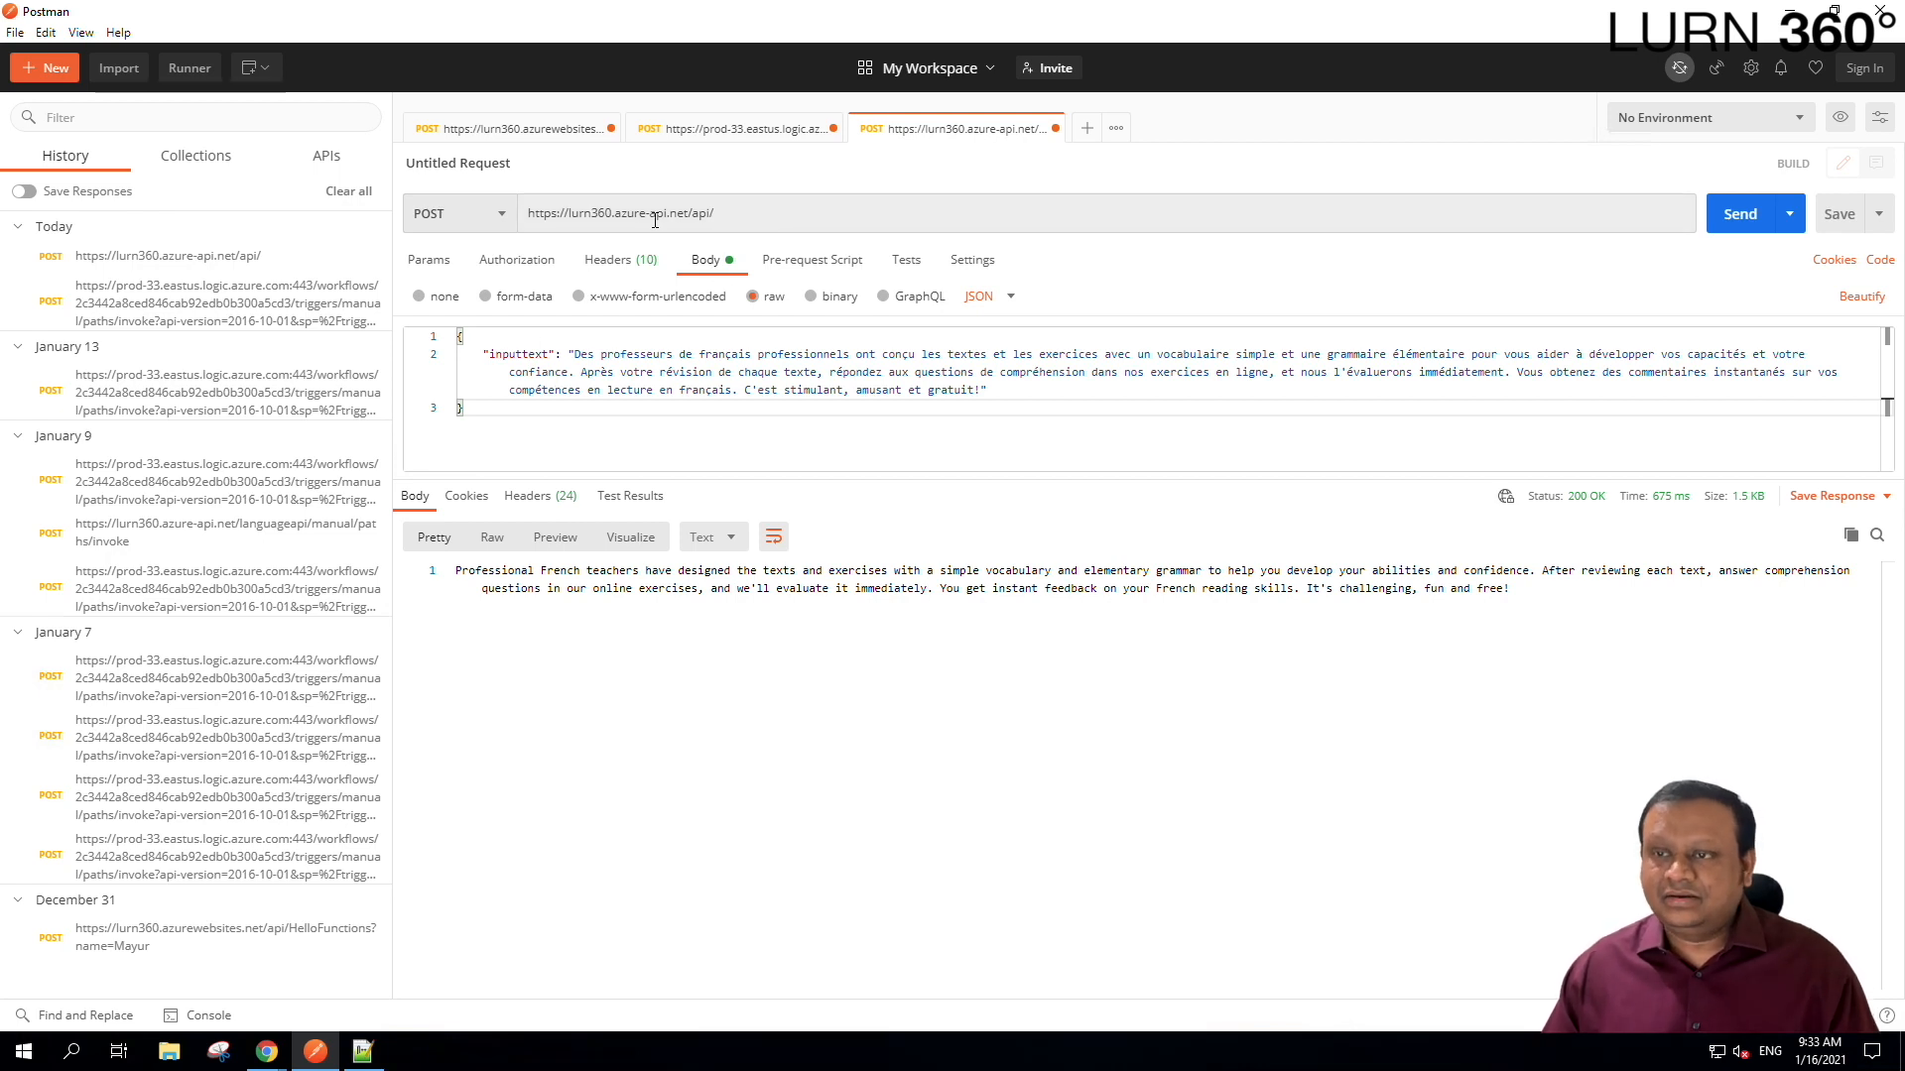
{"action": "left_click_drag", "start_coordinate": [713, 214], "coordinate": [529, 218]}
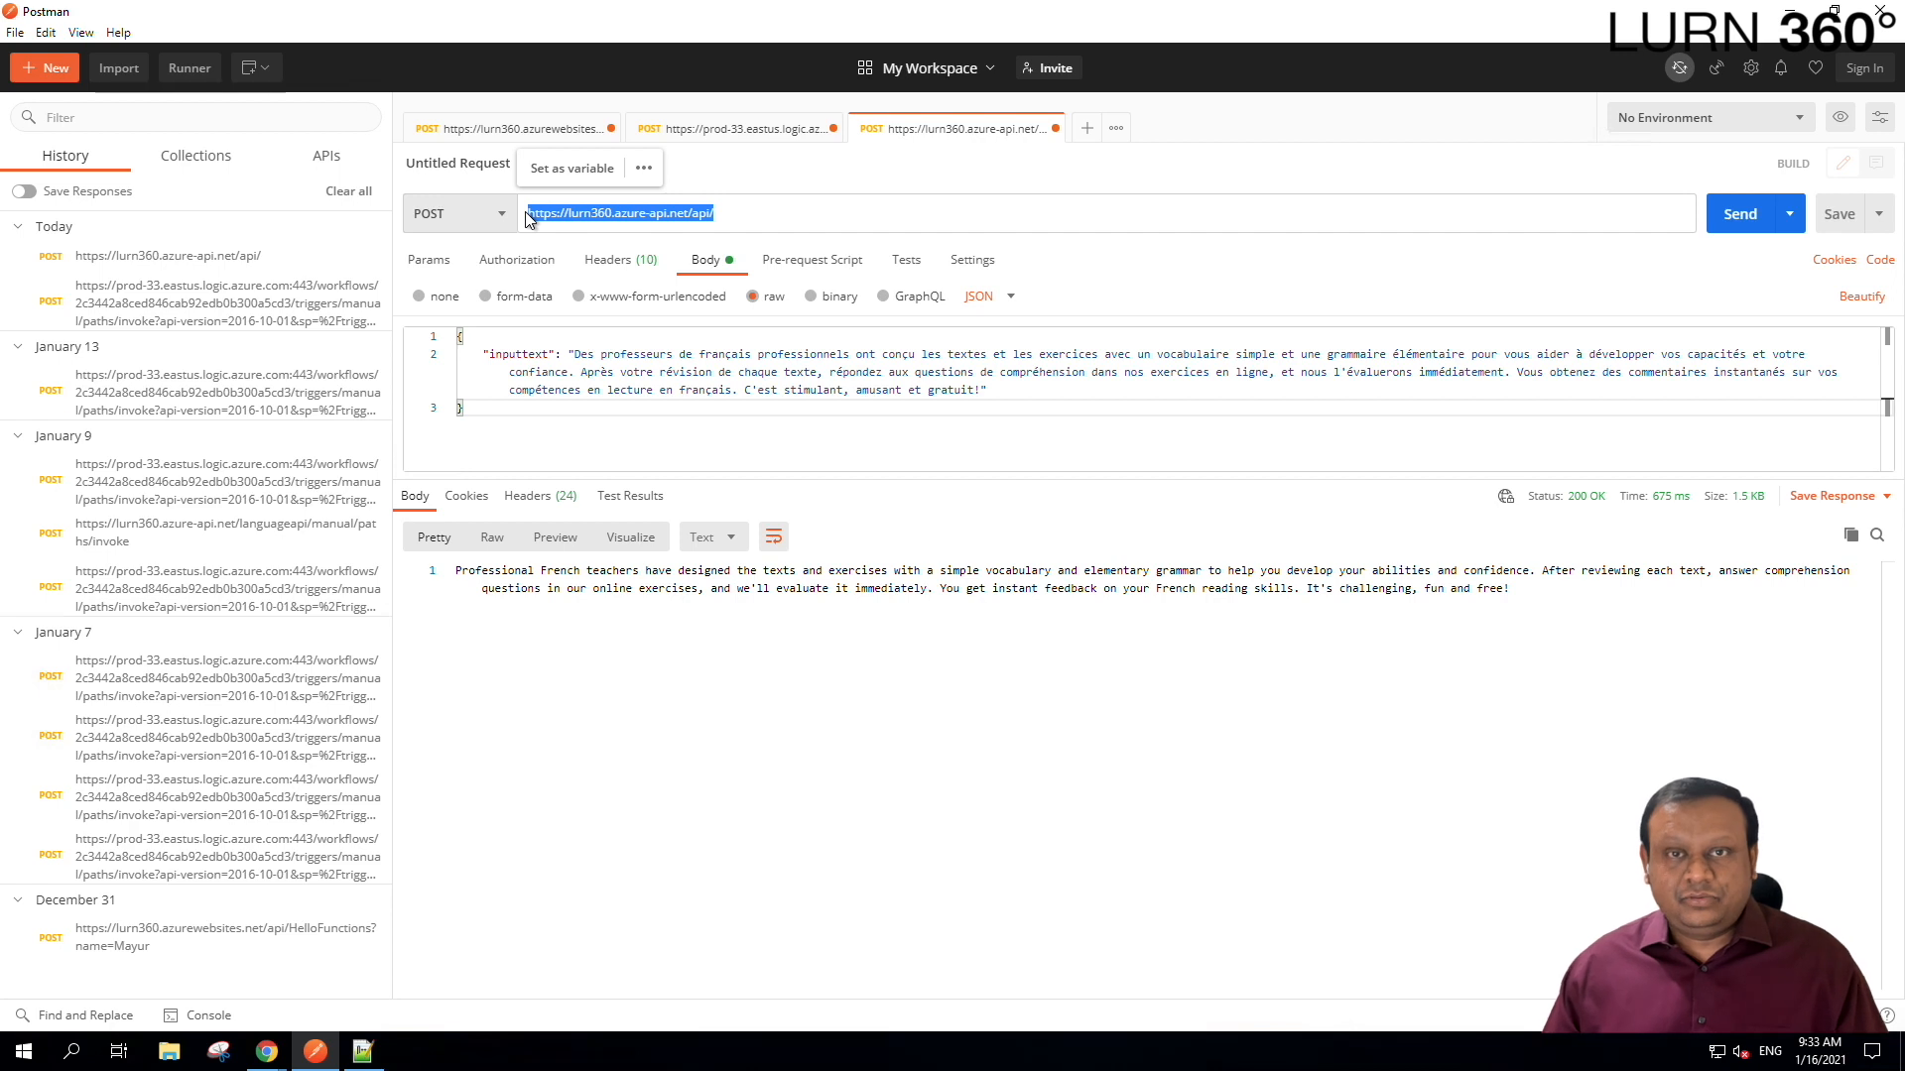
{"action": "left_click", "coordinate": [734, 129]}
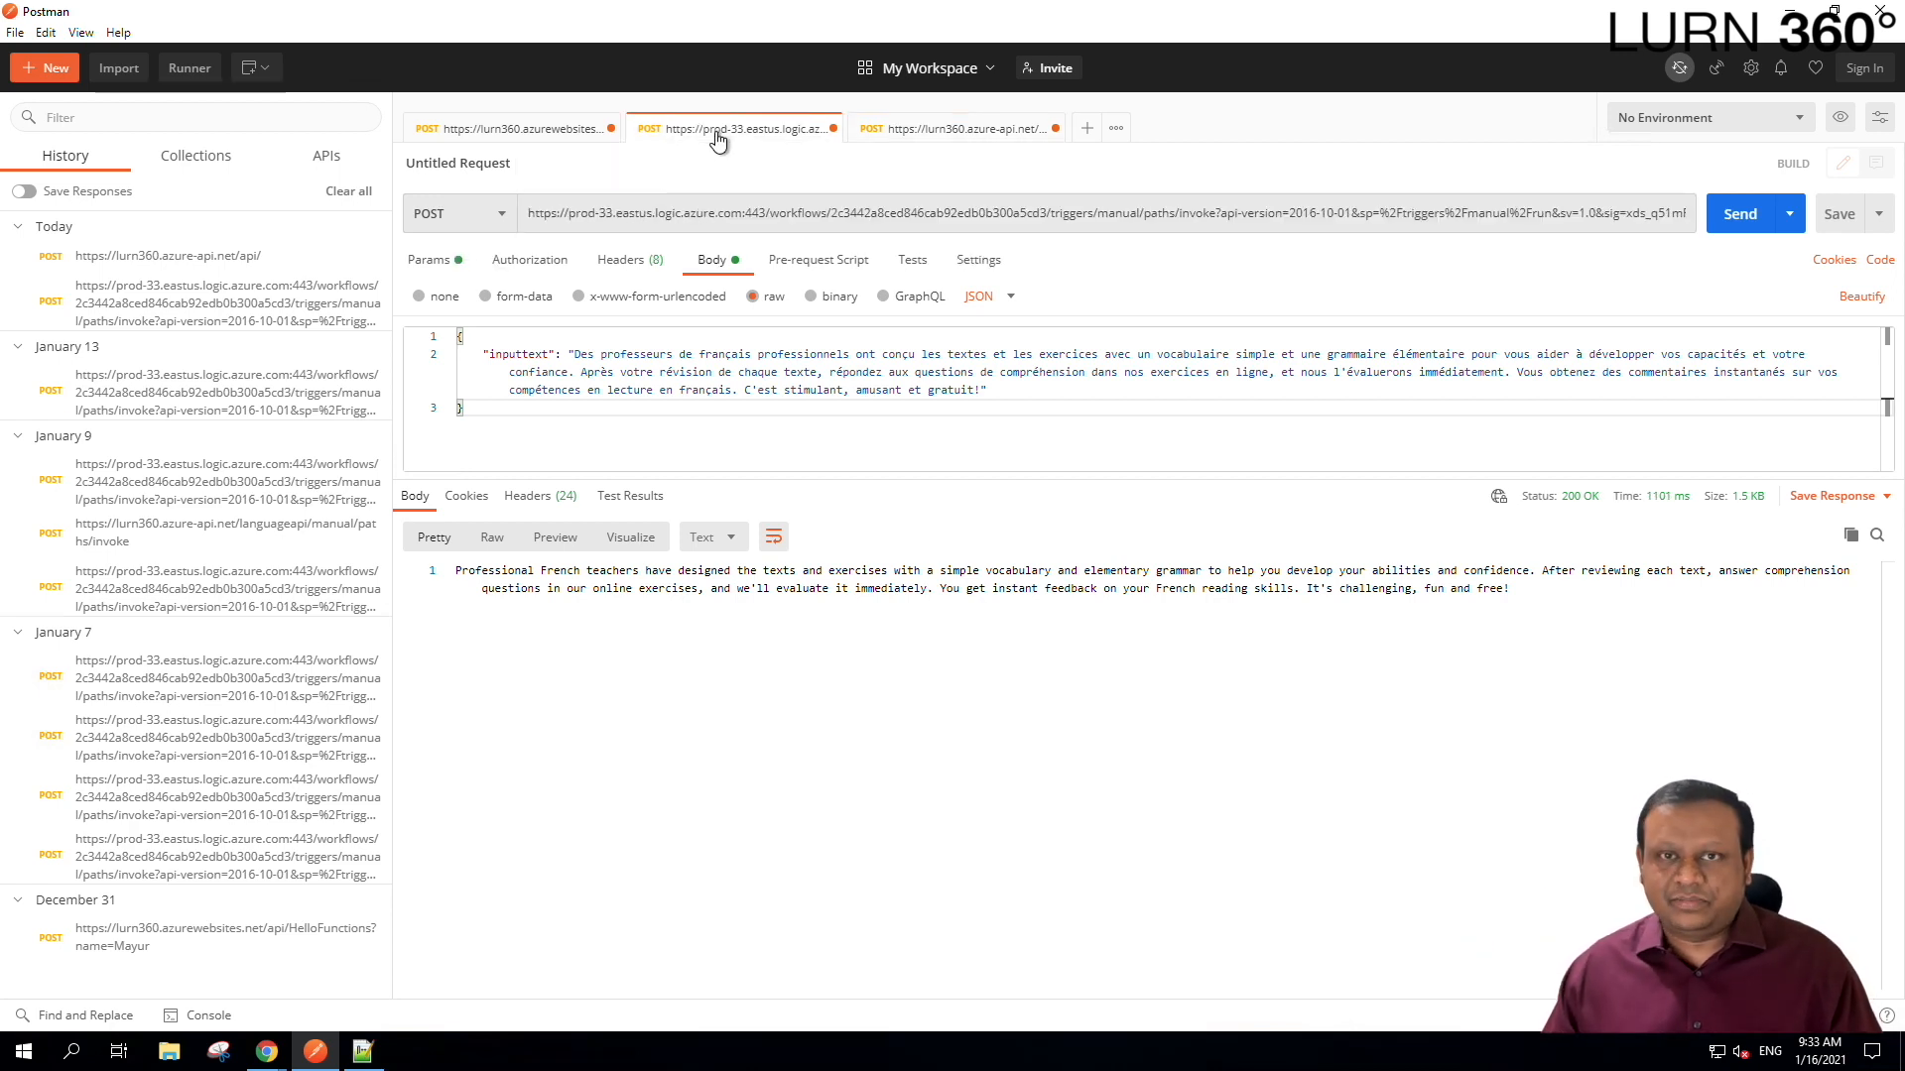
{"action": "left_click", "coordinate": [933, 134]}
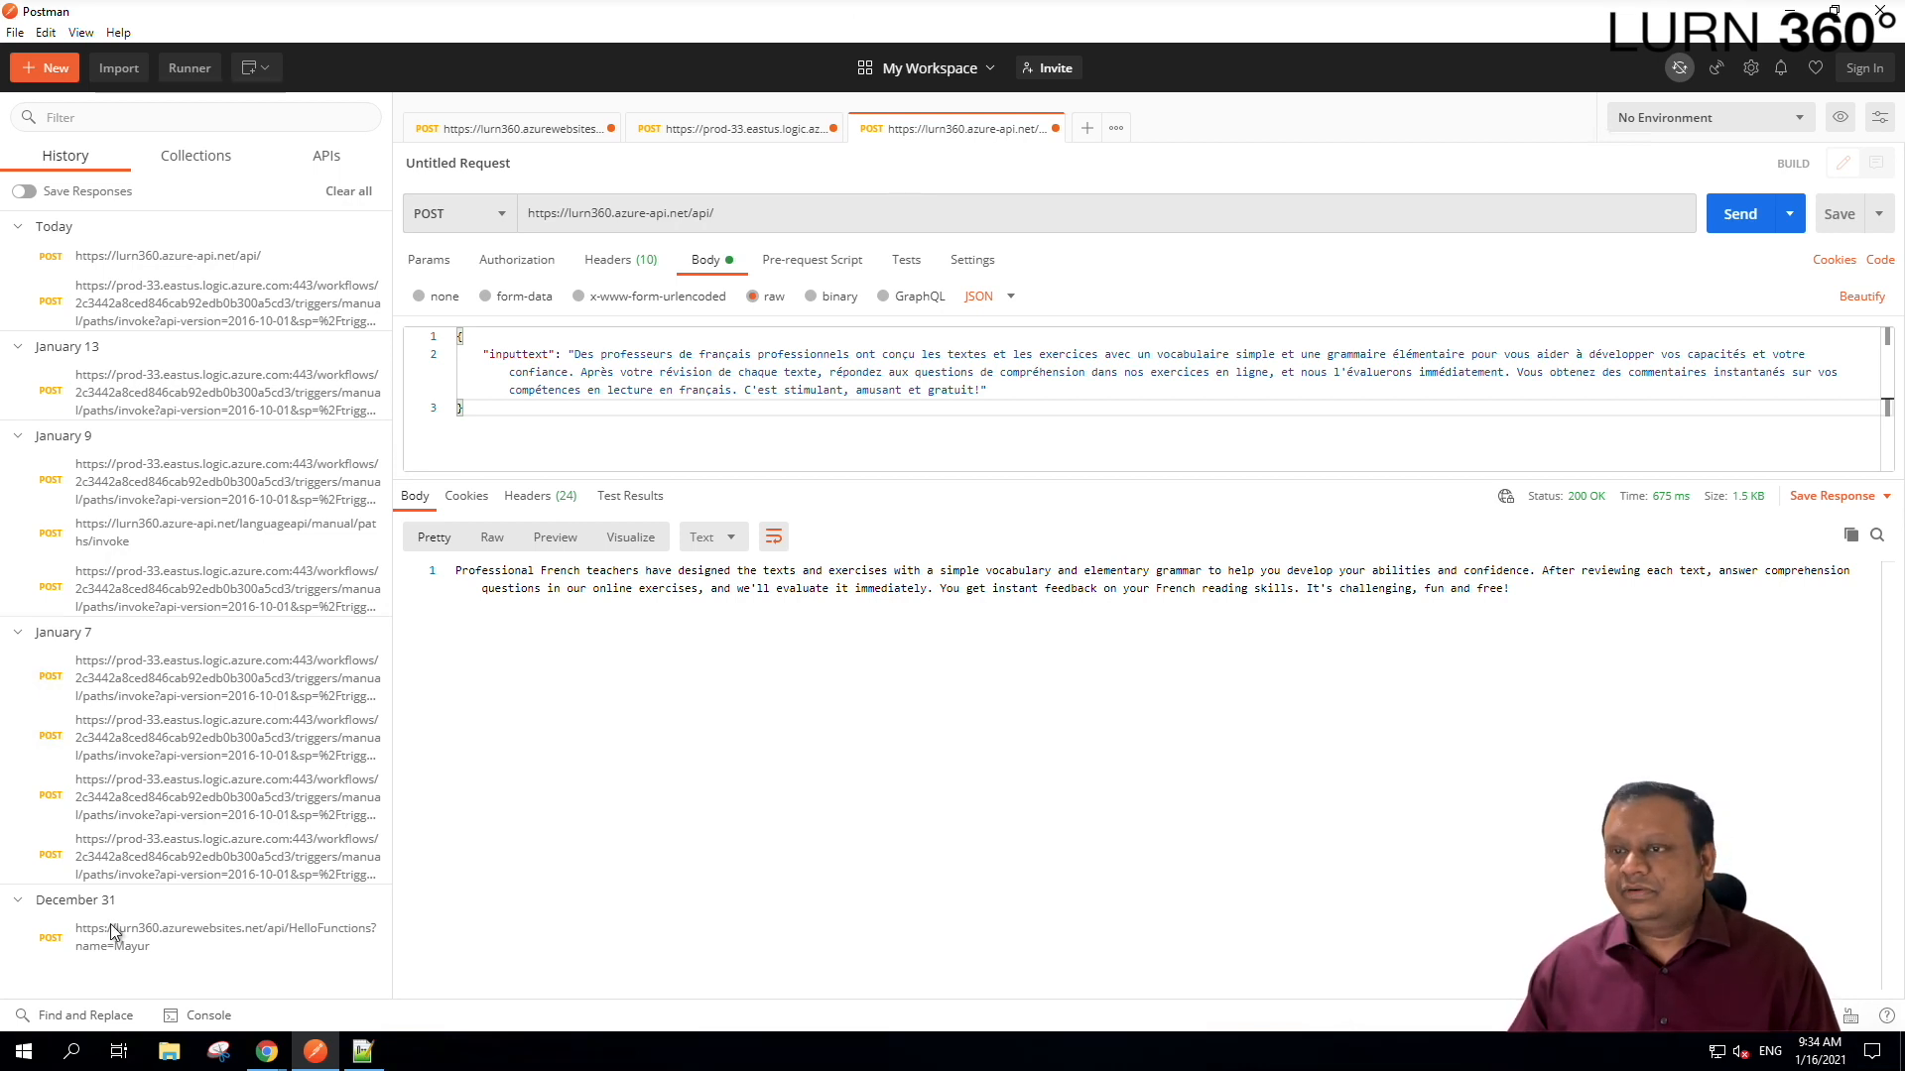
{"action": "left_click", "coordinate": [265, 1053]}
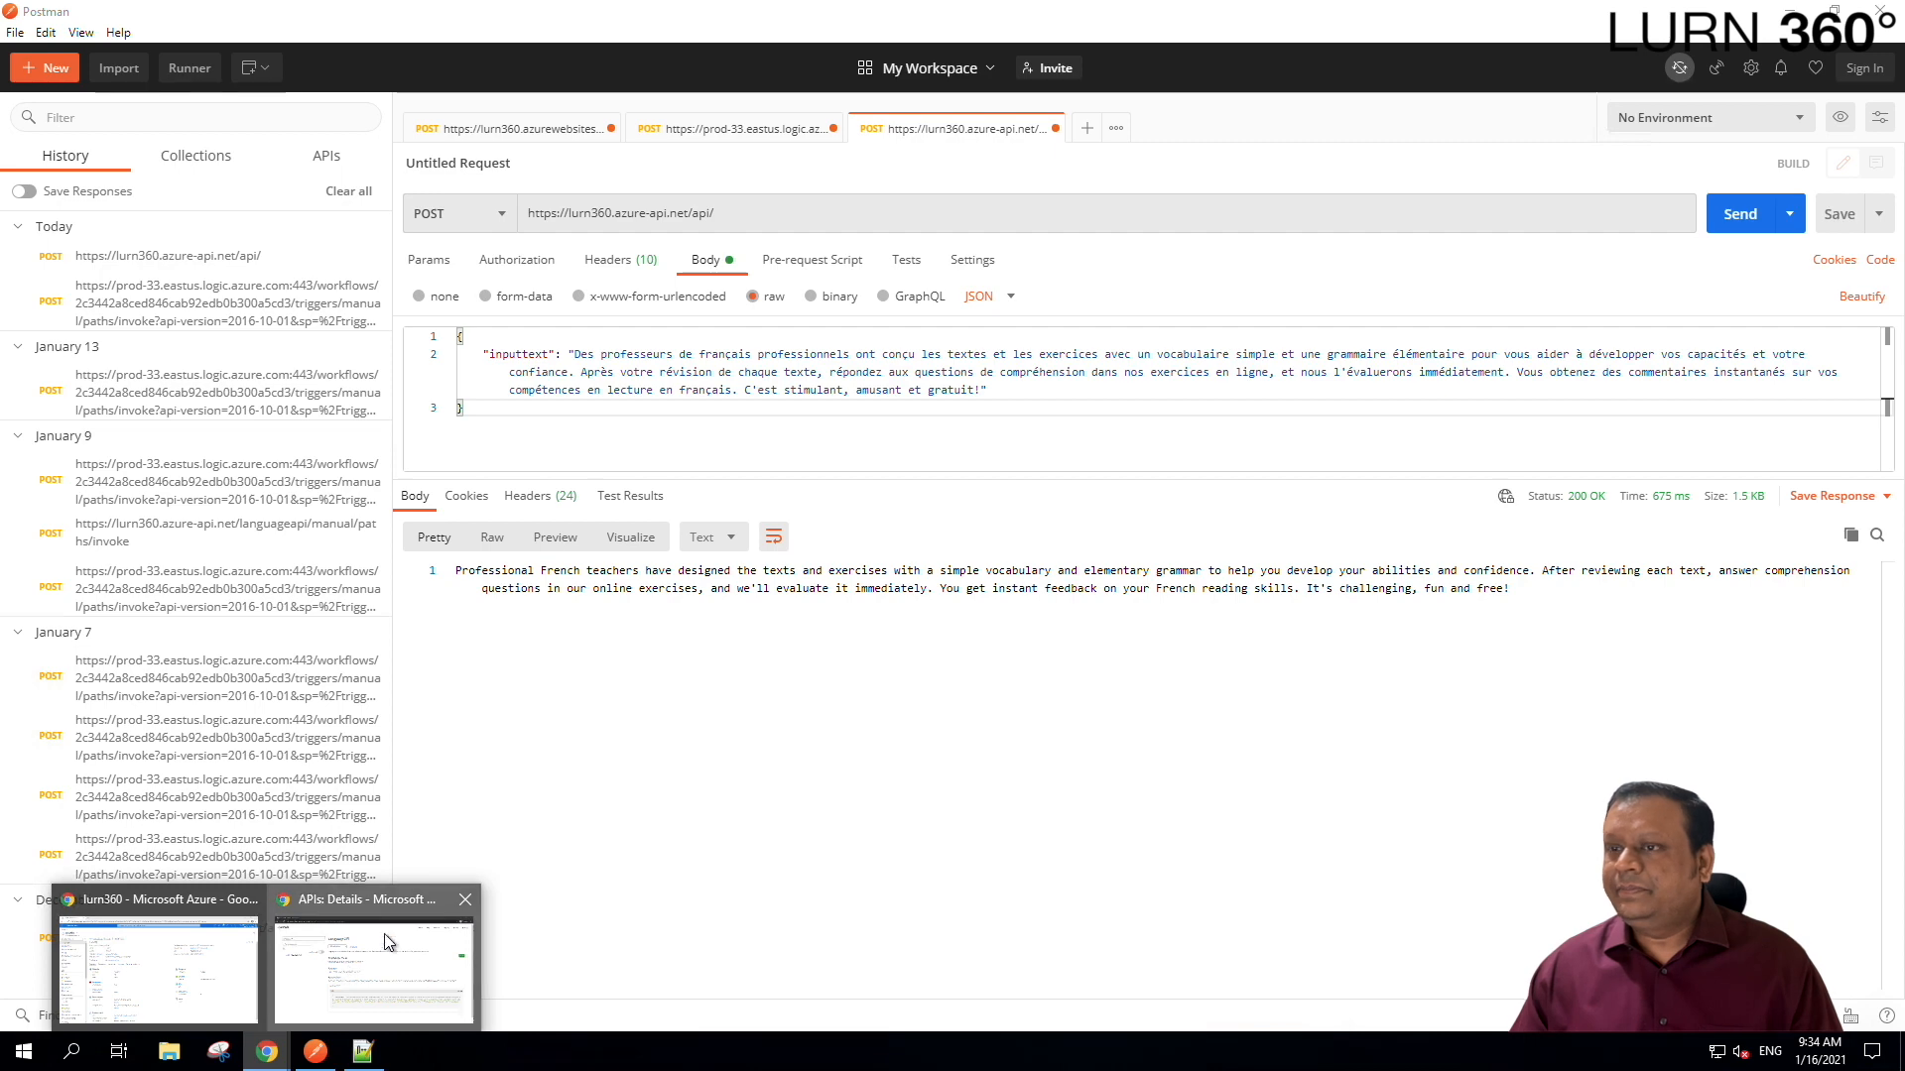
Return to the LanguageAPI details page and list the Open API 3, Open API 2 and WADL formats
{"action": "left_click", "coordinate": [349, 967]}
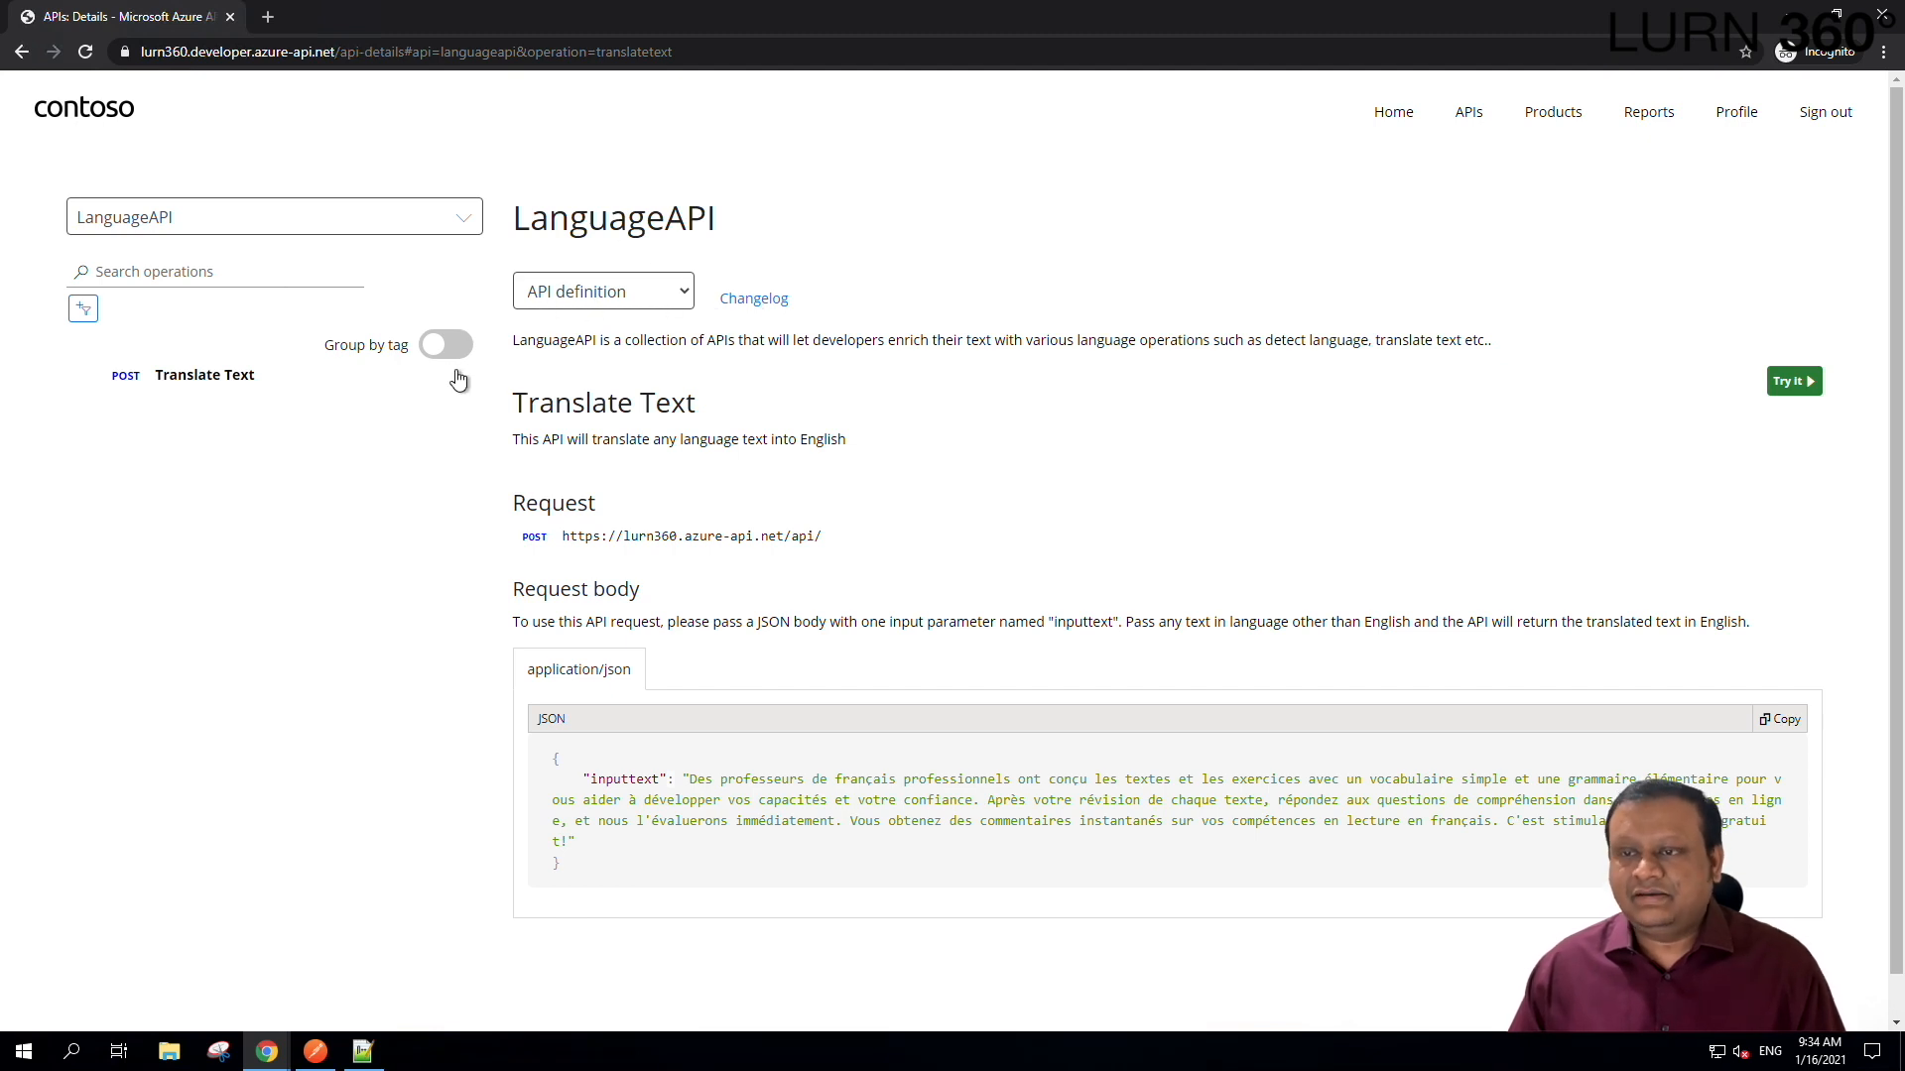
{"action": "left_click_drag", "start_coordinate": [511, 340], "coordinate": [982, 872]}
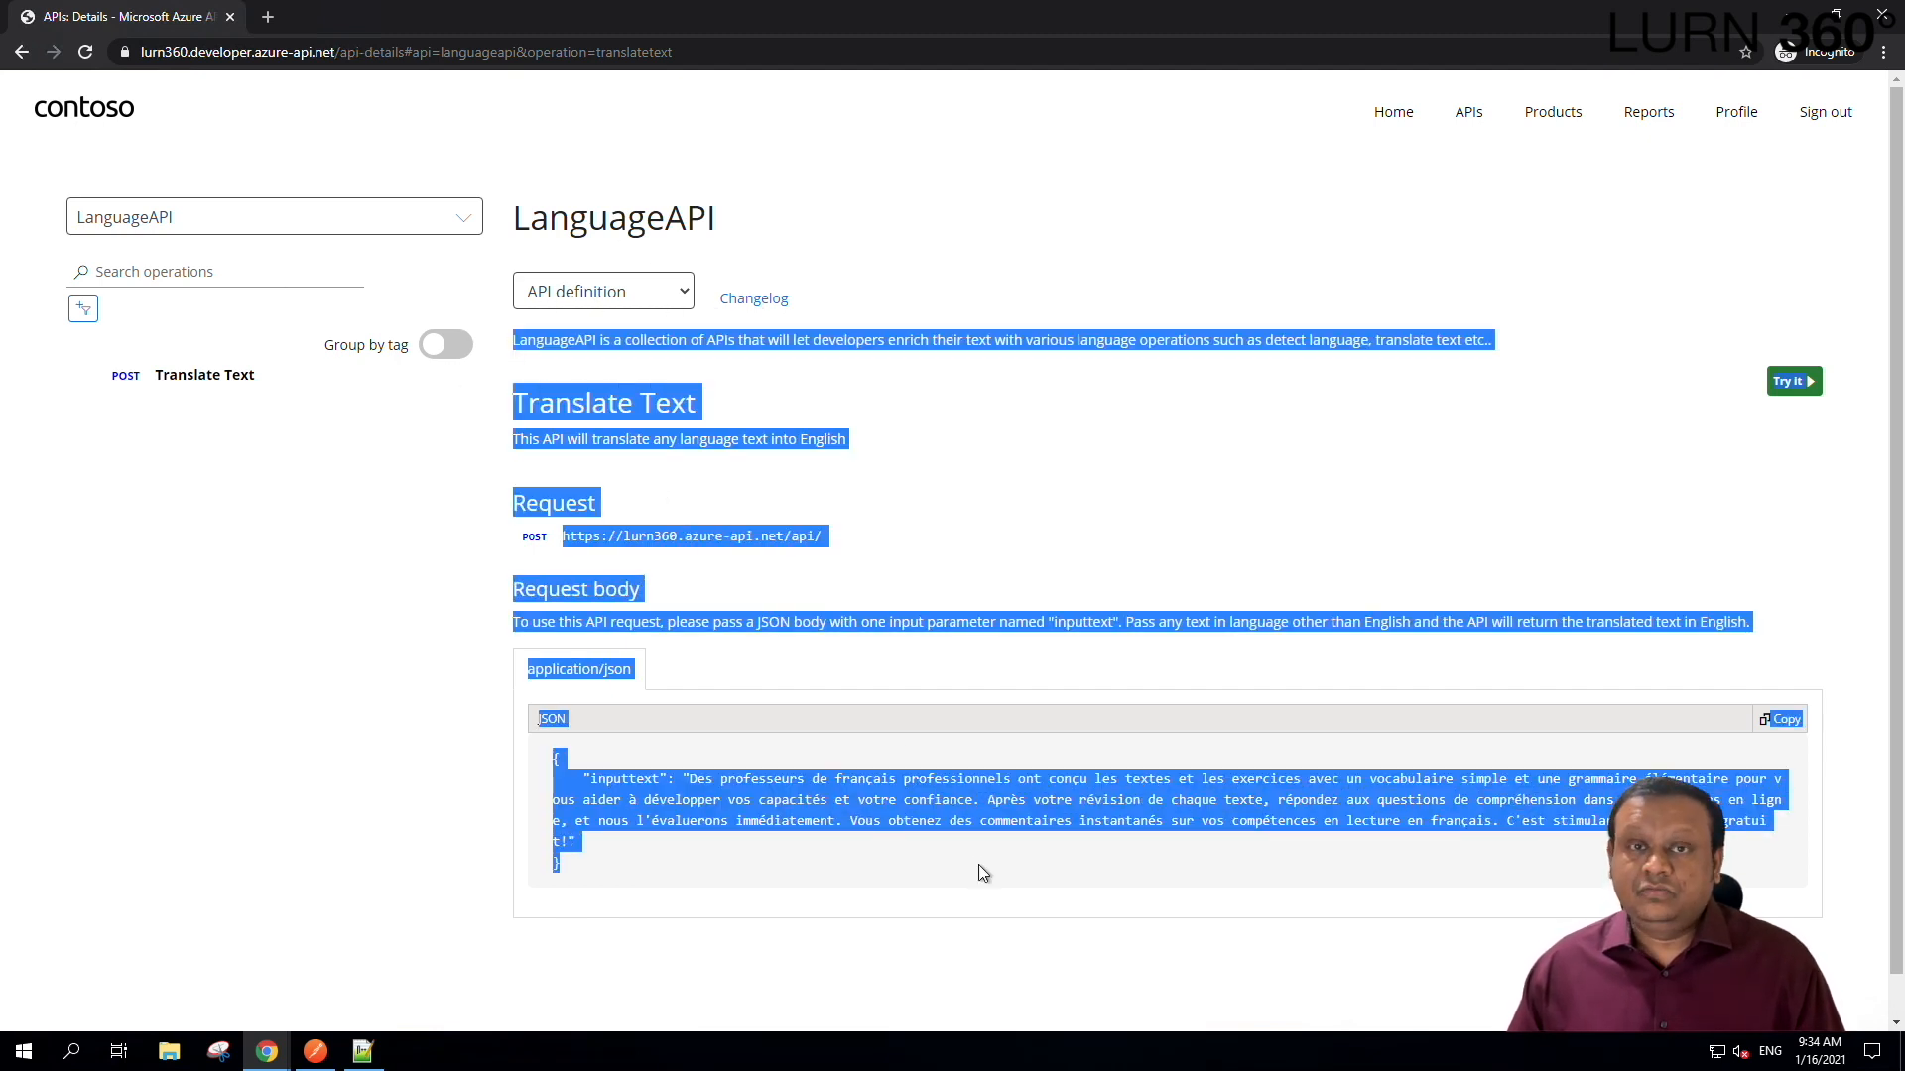
{"action": "left_click", "coordinate": [852, 380]}
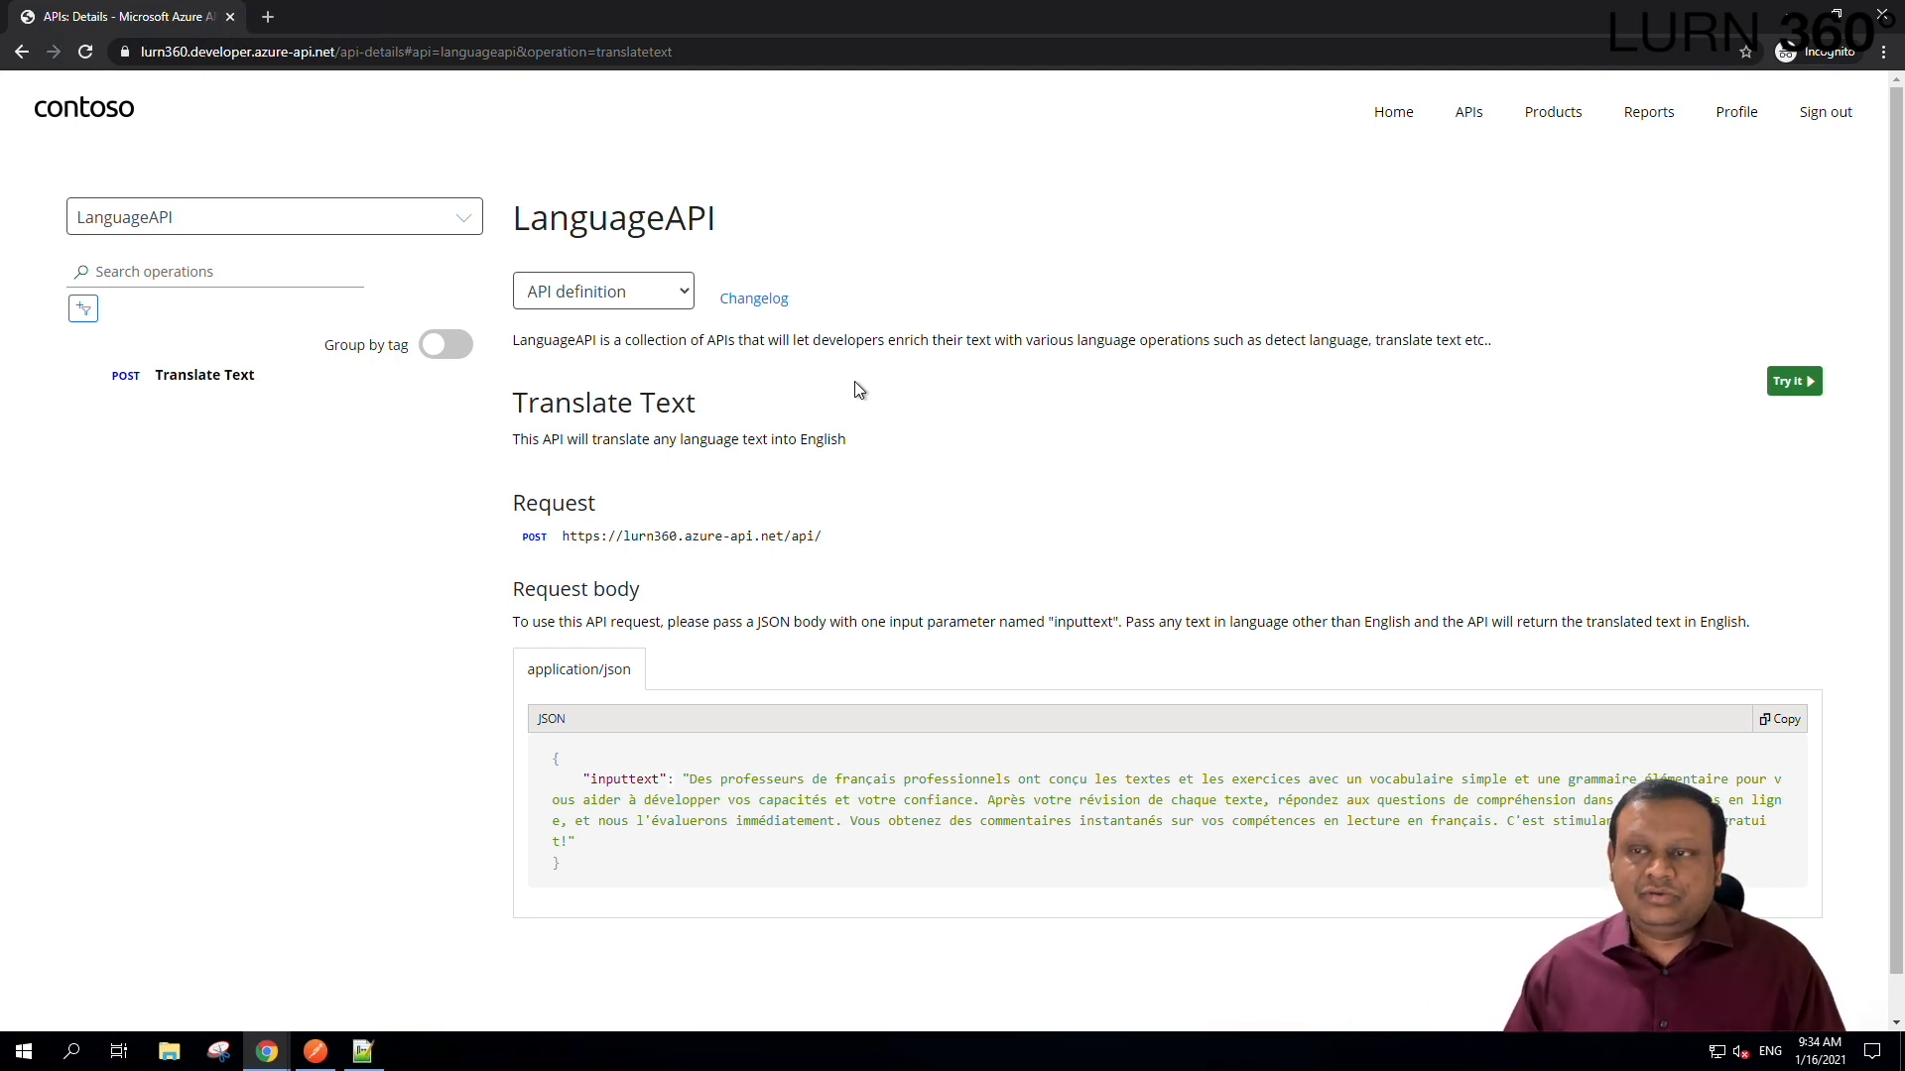
{"action": "left_click", "coordinate": [689, 294]}
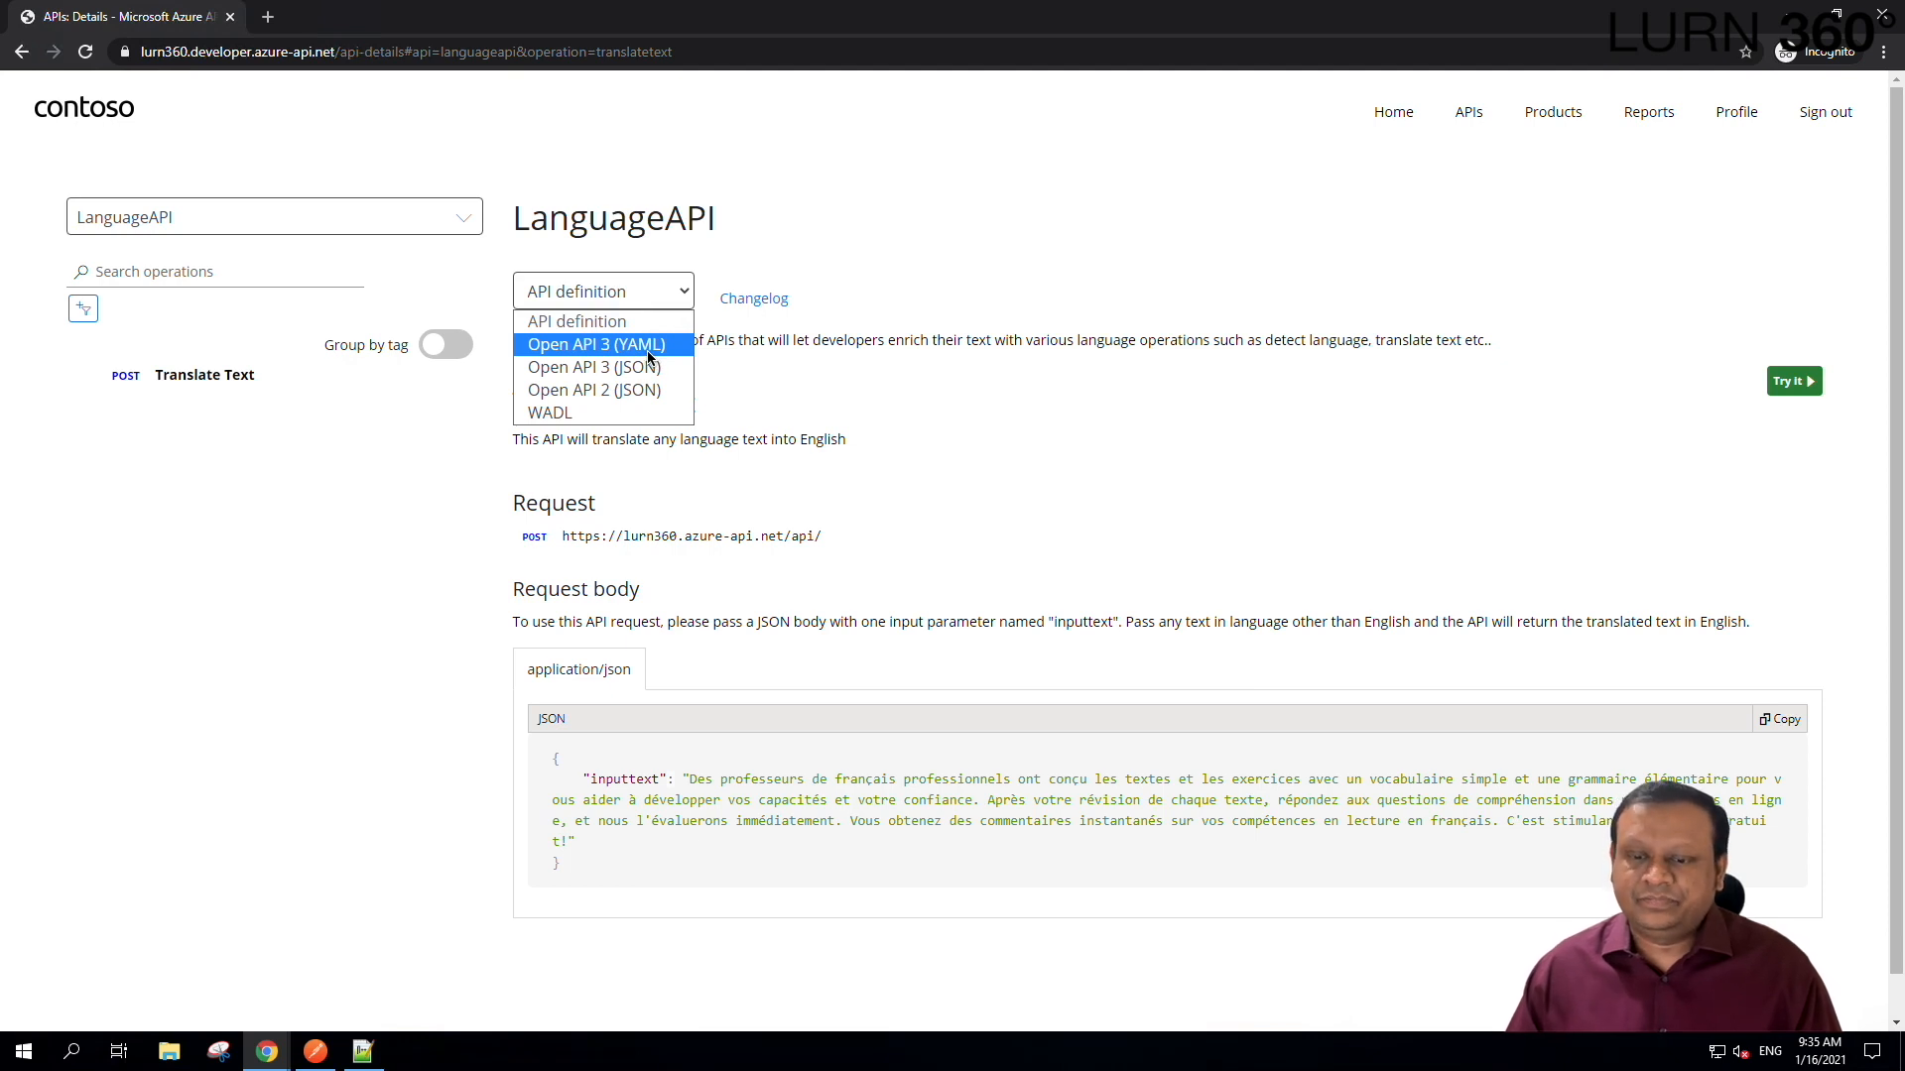
Download the Open API 3 YAML definition as languageapi (1).yaml and open it with Notepad
{"action": "left_click", "coordinate": [653, 352]}
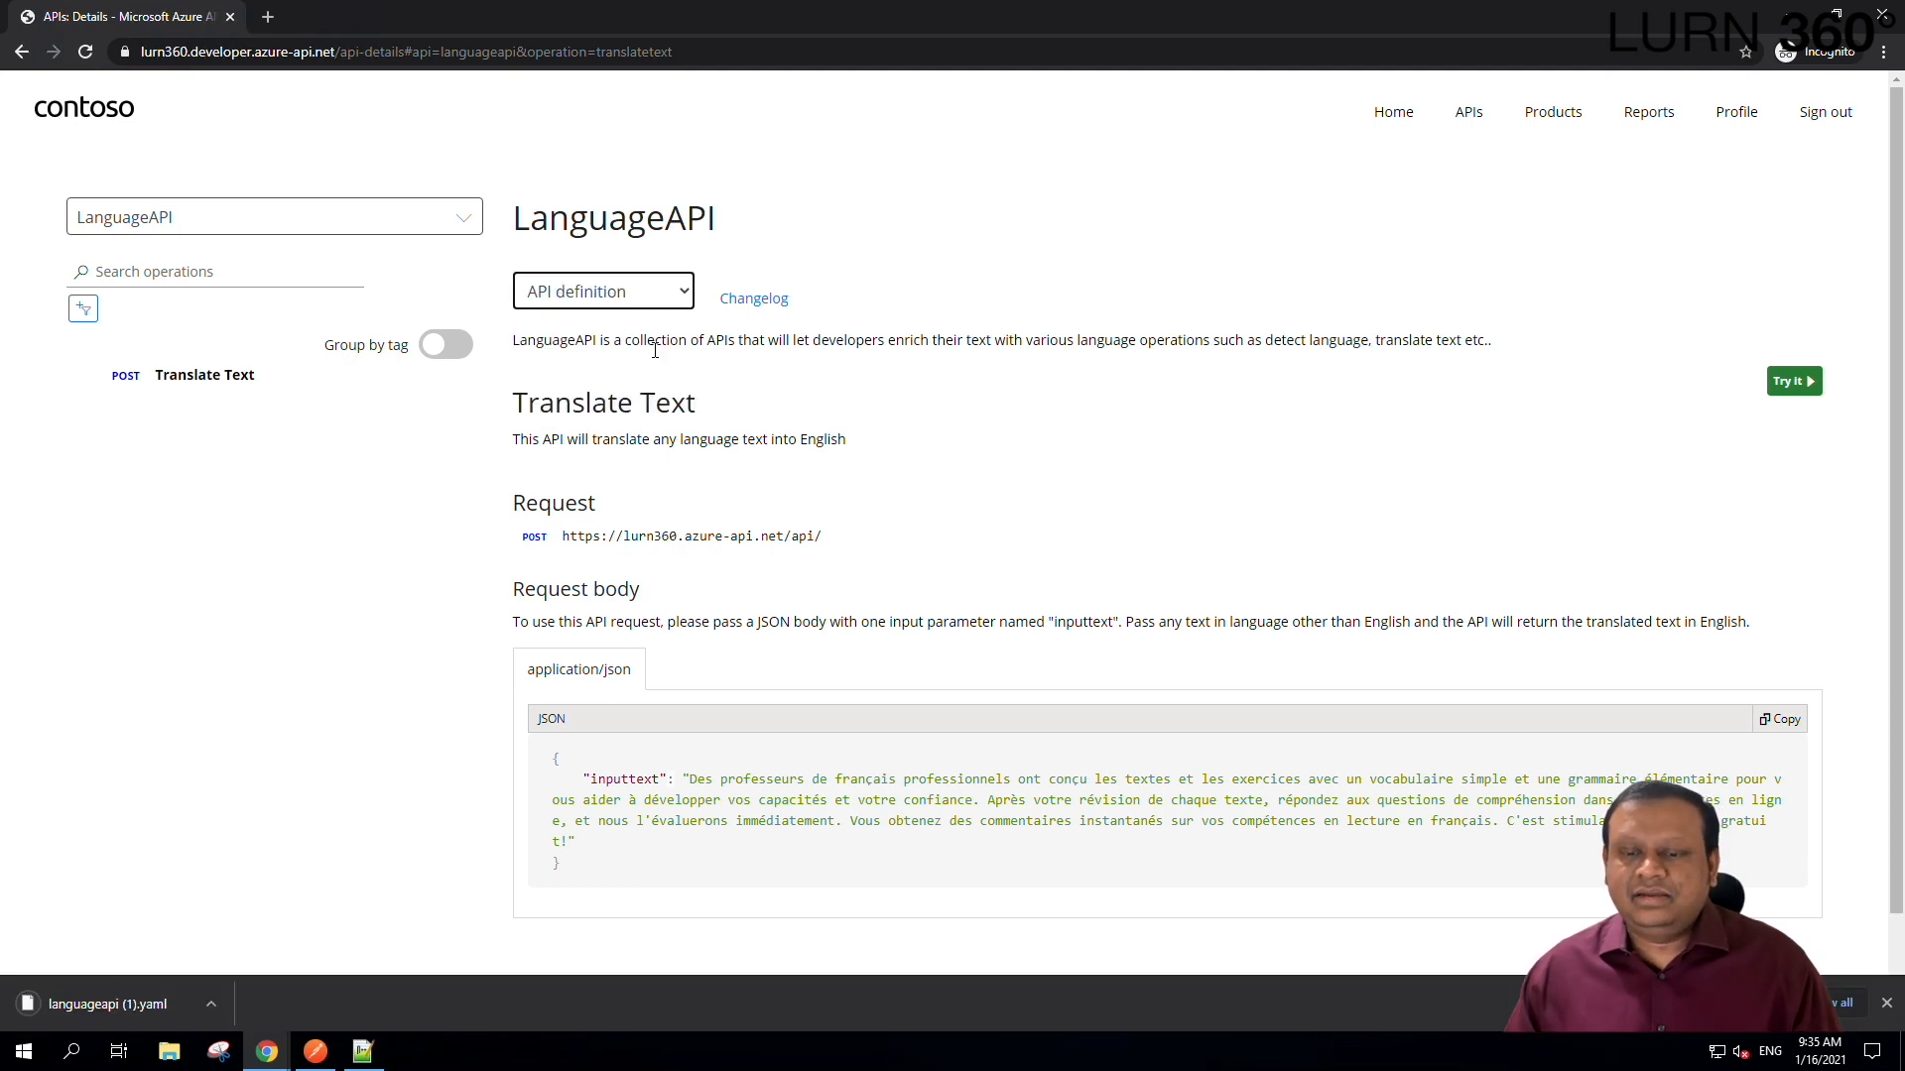
{"action": "left_click", "coordinate": [87, 1009]}
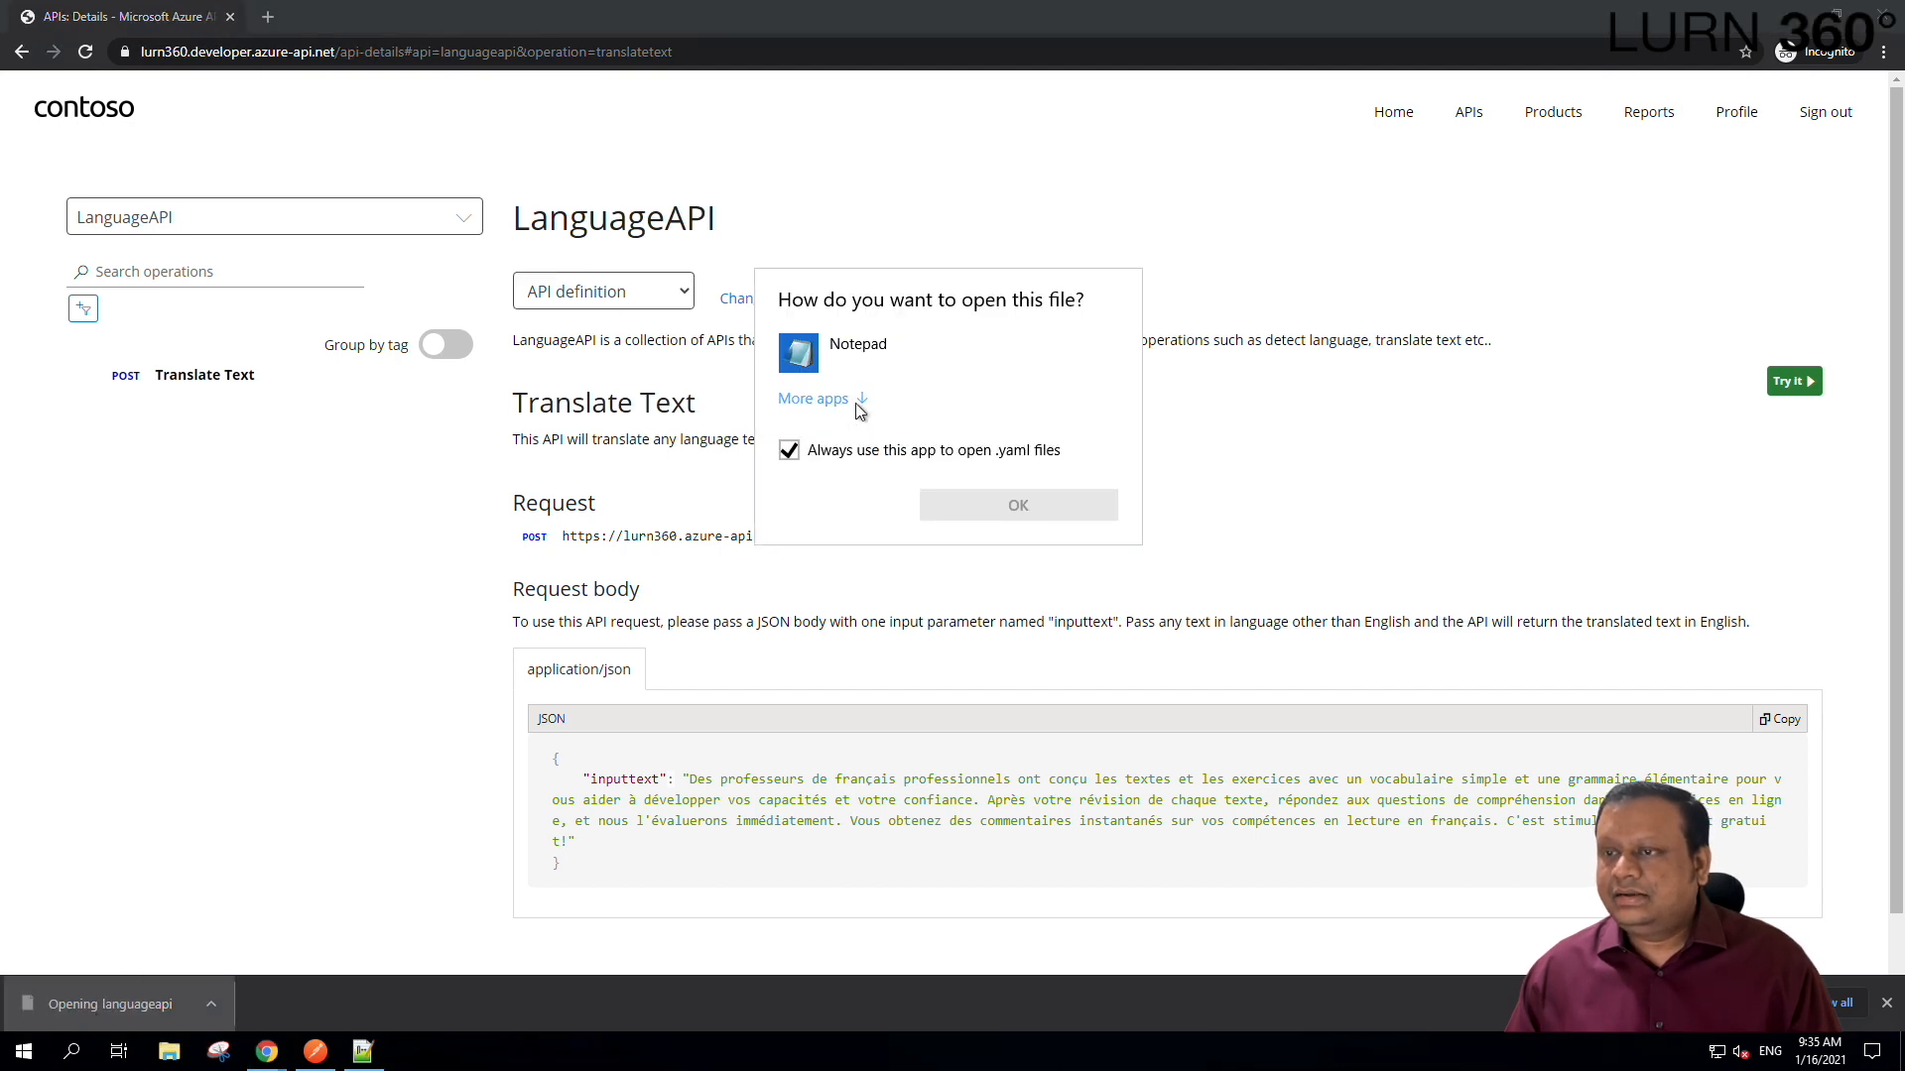
{"action": "left_click", "coordinate": [859, 401]}
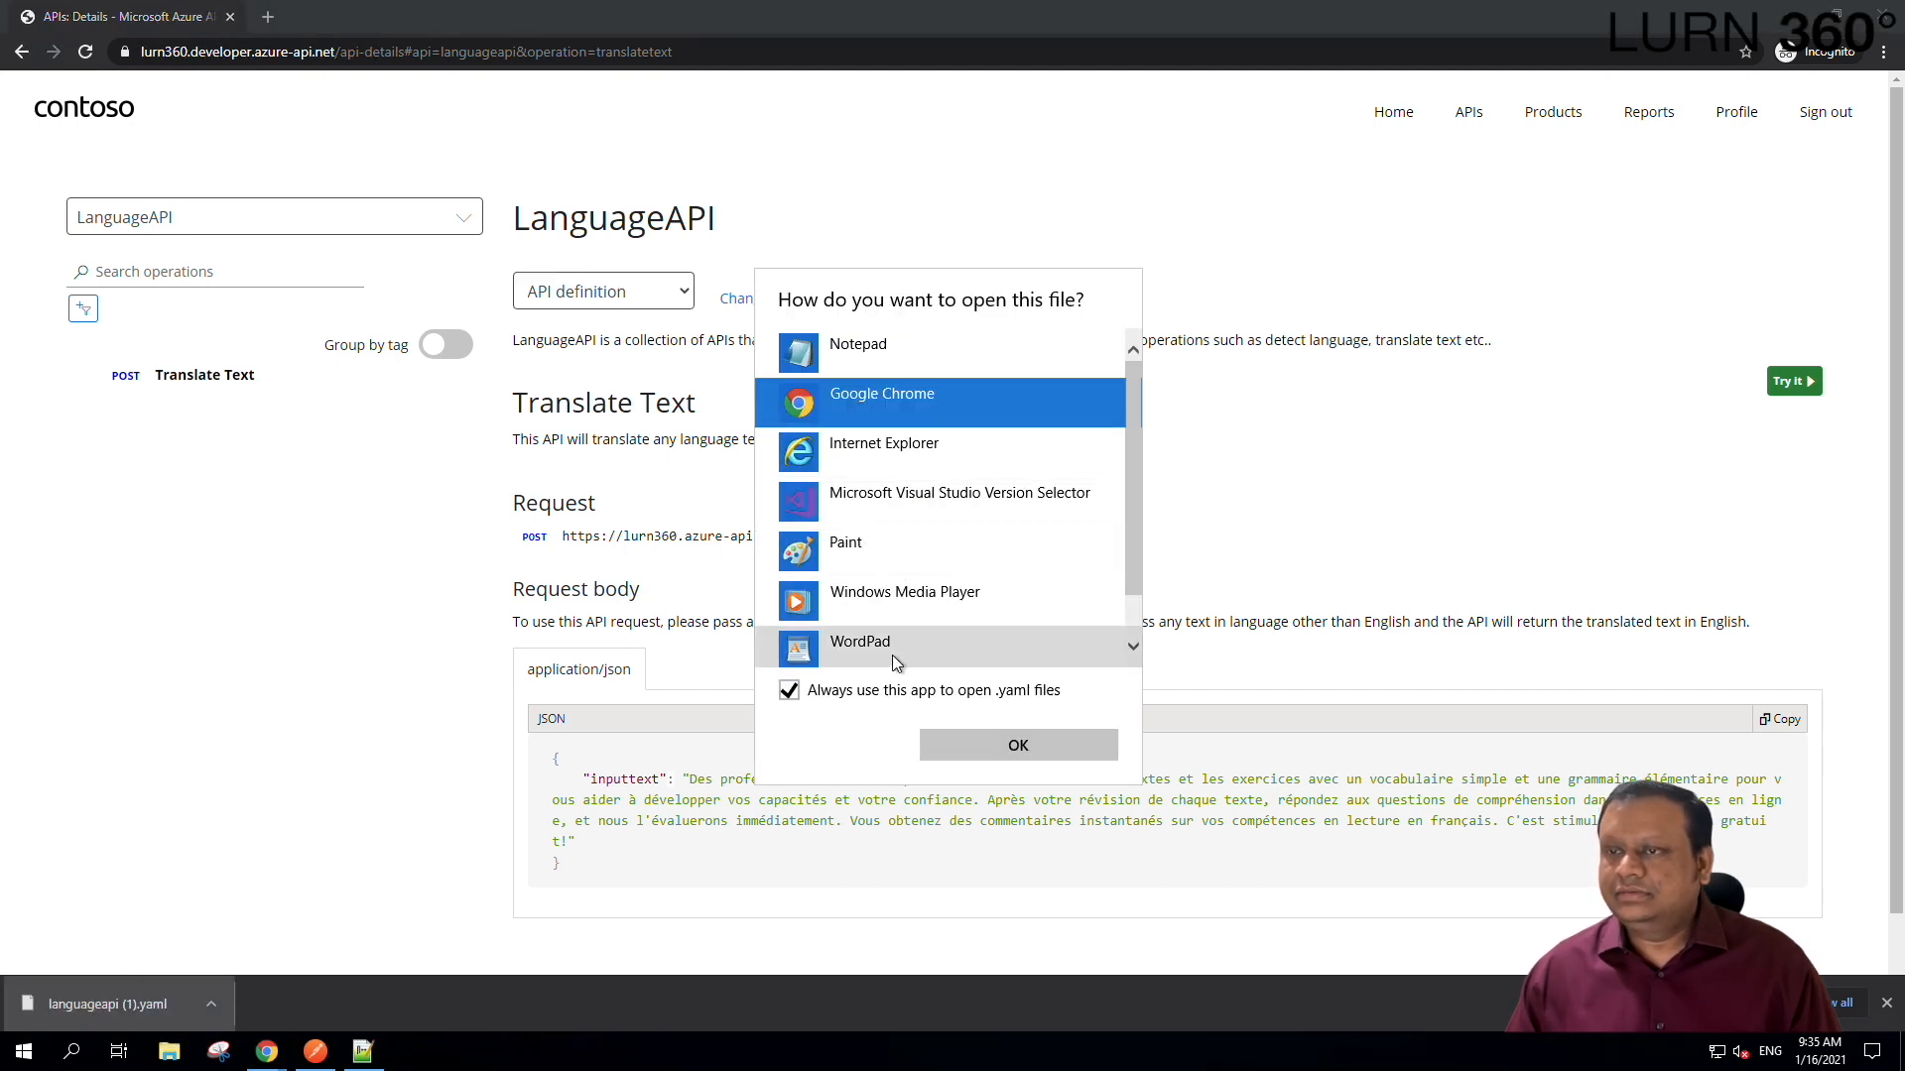
{"action": "left_click", "coordinate": [923, 353]}
{"action": "left_click", "coordinate": [1072, 742]}
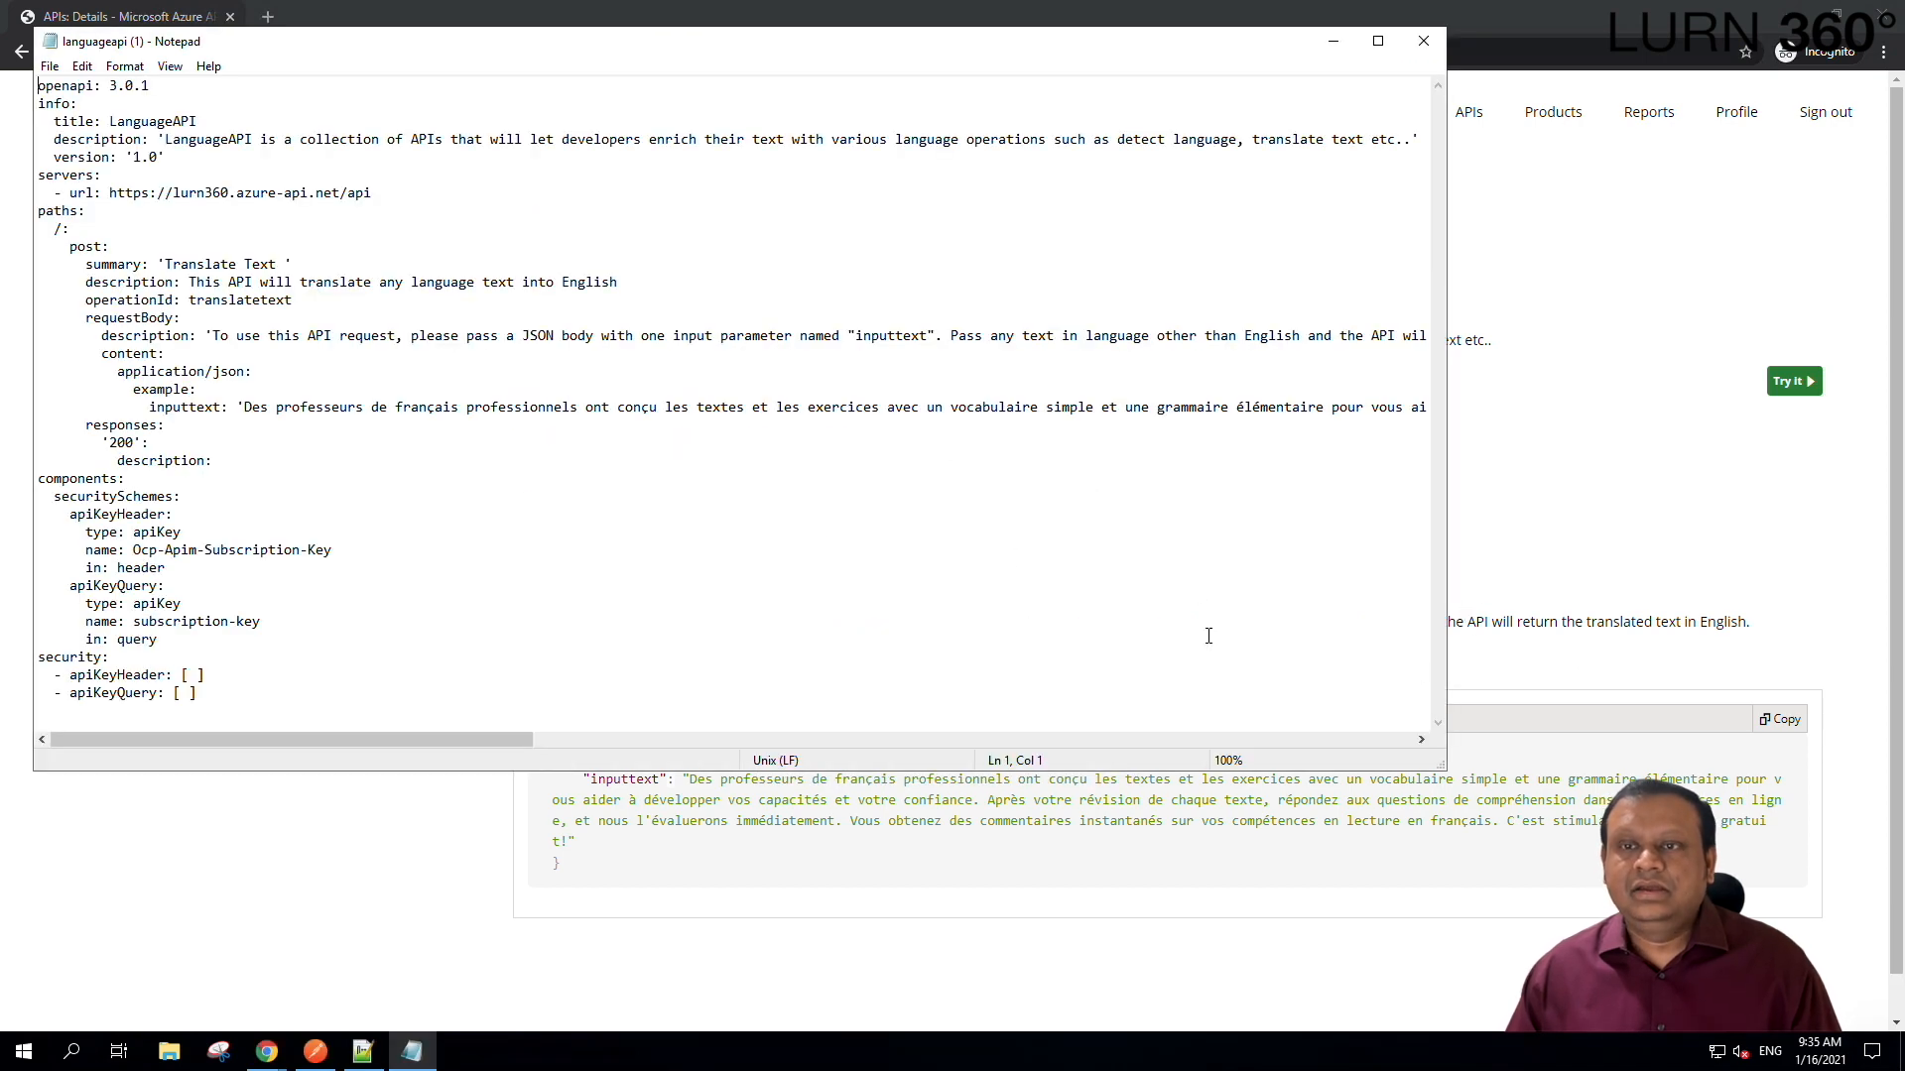
Review the maximized openapi 3.0.1 YAML in Notepad, close it, and reopen the definition formats list
{"action": "left_click", "coordinate": [1378, 41]}
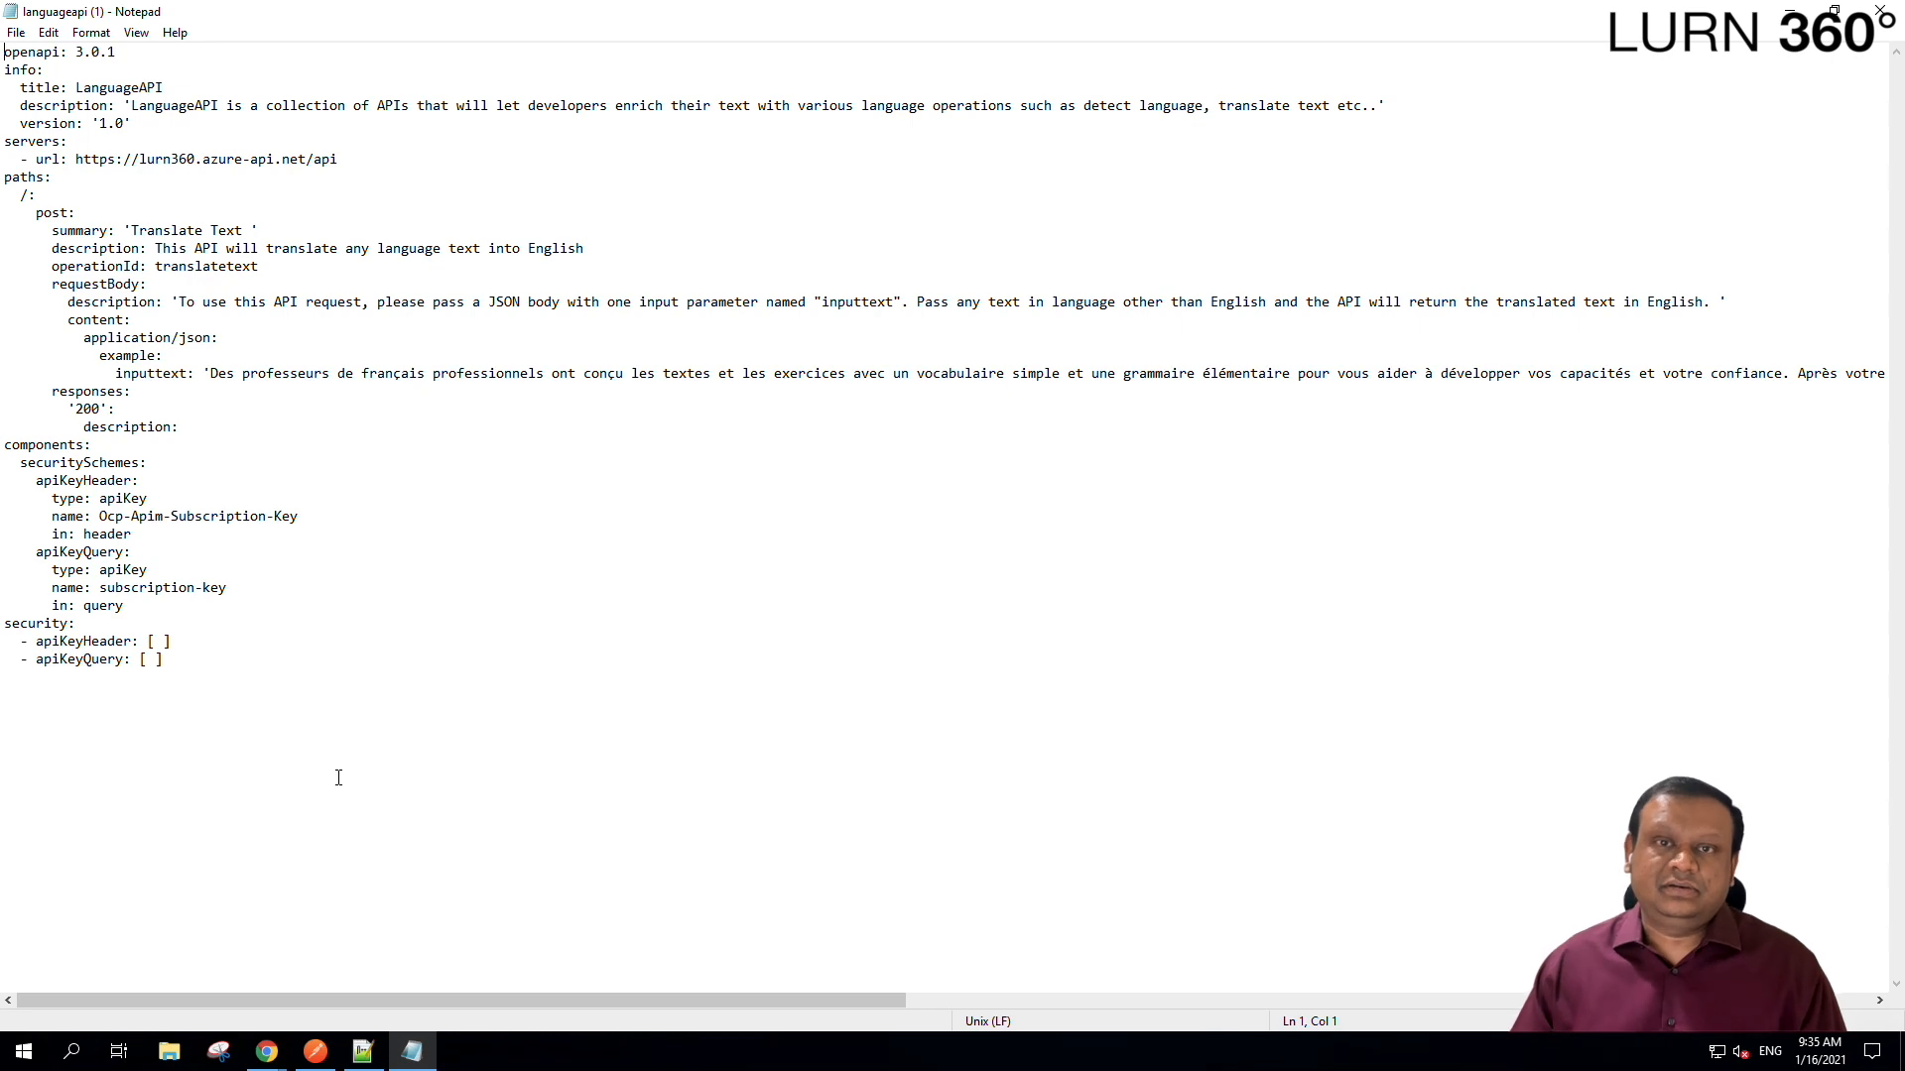
{"action": "left_click_drag", "start_coordinate": [338, 779], "coordinate": [1, 4]}
{"action": "left_click", "coordinate": [403, 372]}
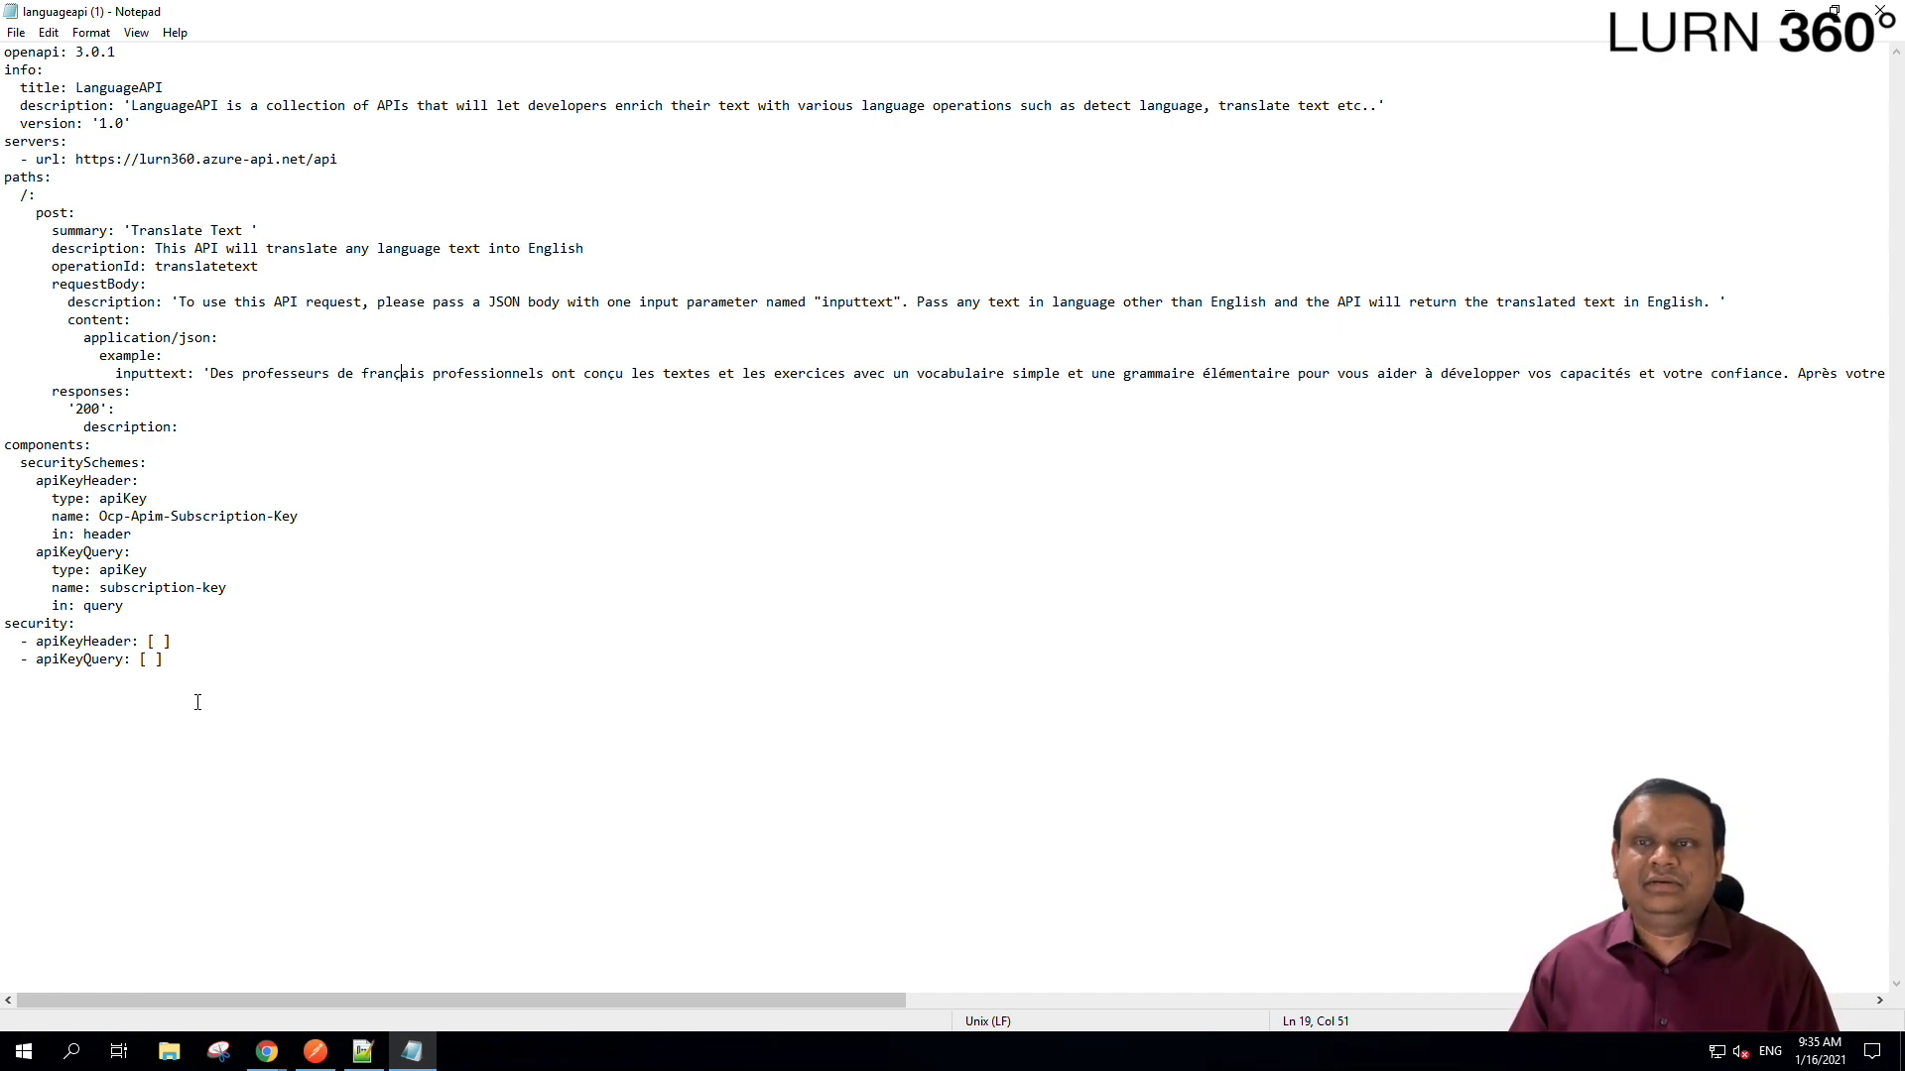
{"action": "left_click_drag", "start_coordinate": [214, 675], "coordinate": [5, 50]}
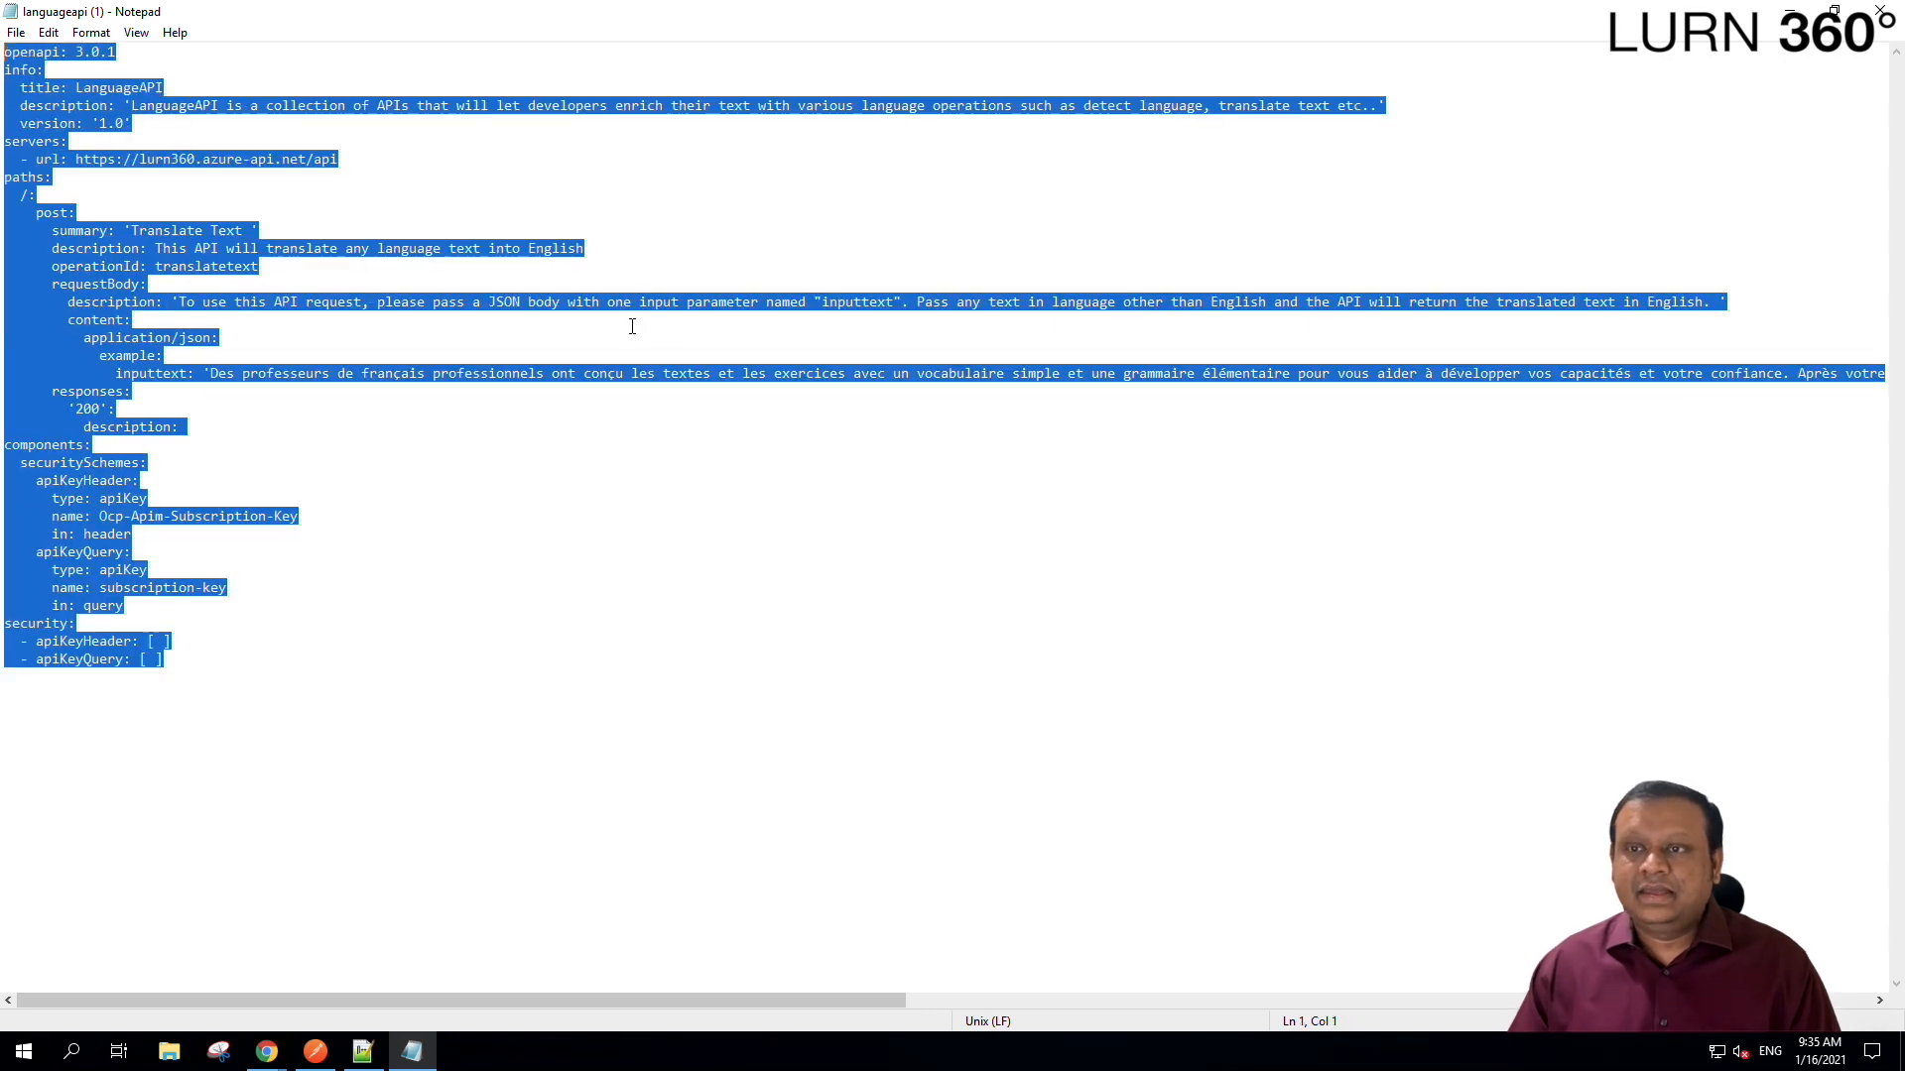
{"action": "left_click", "coordinate": [1885, 20]}
{"action": "left_click", "coordinate": [635, 292]}
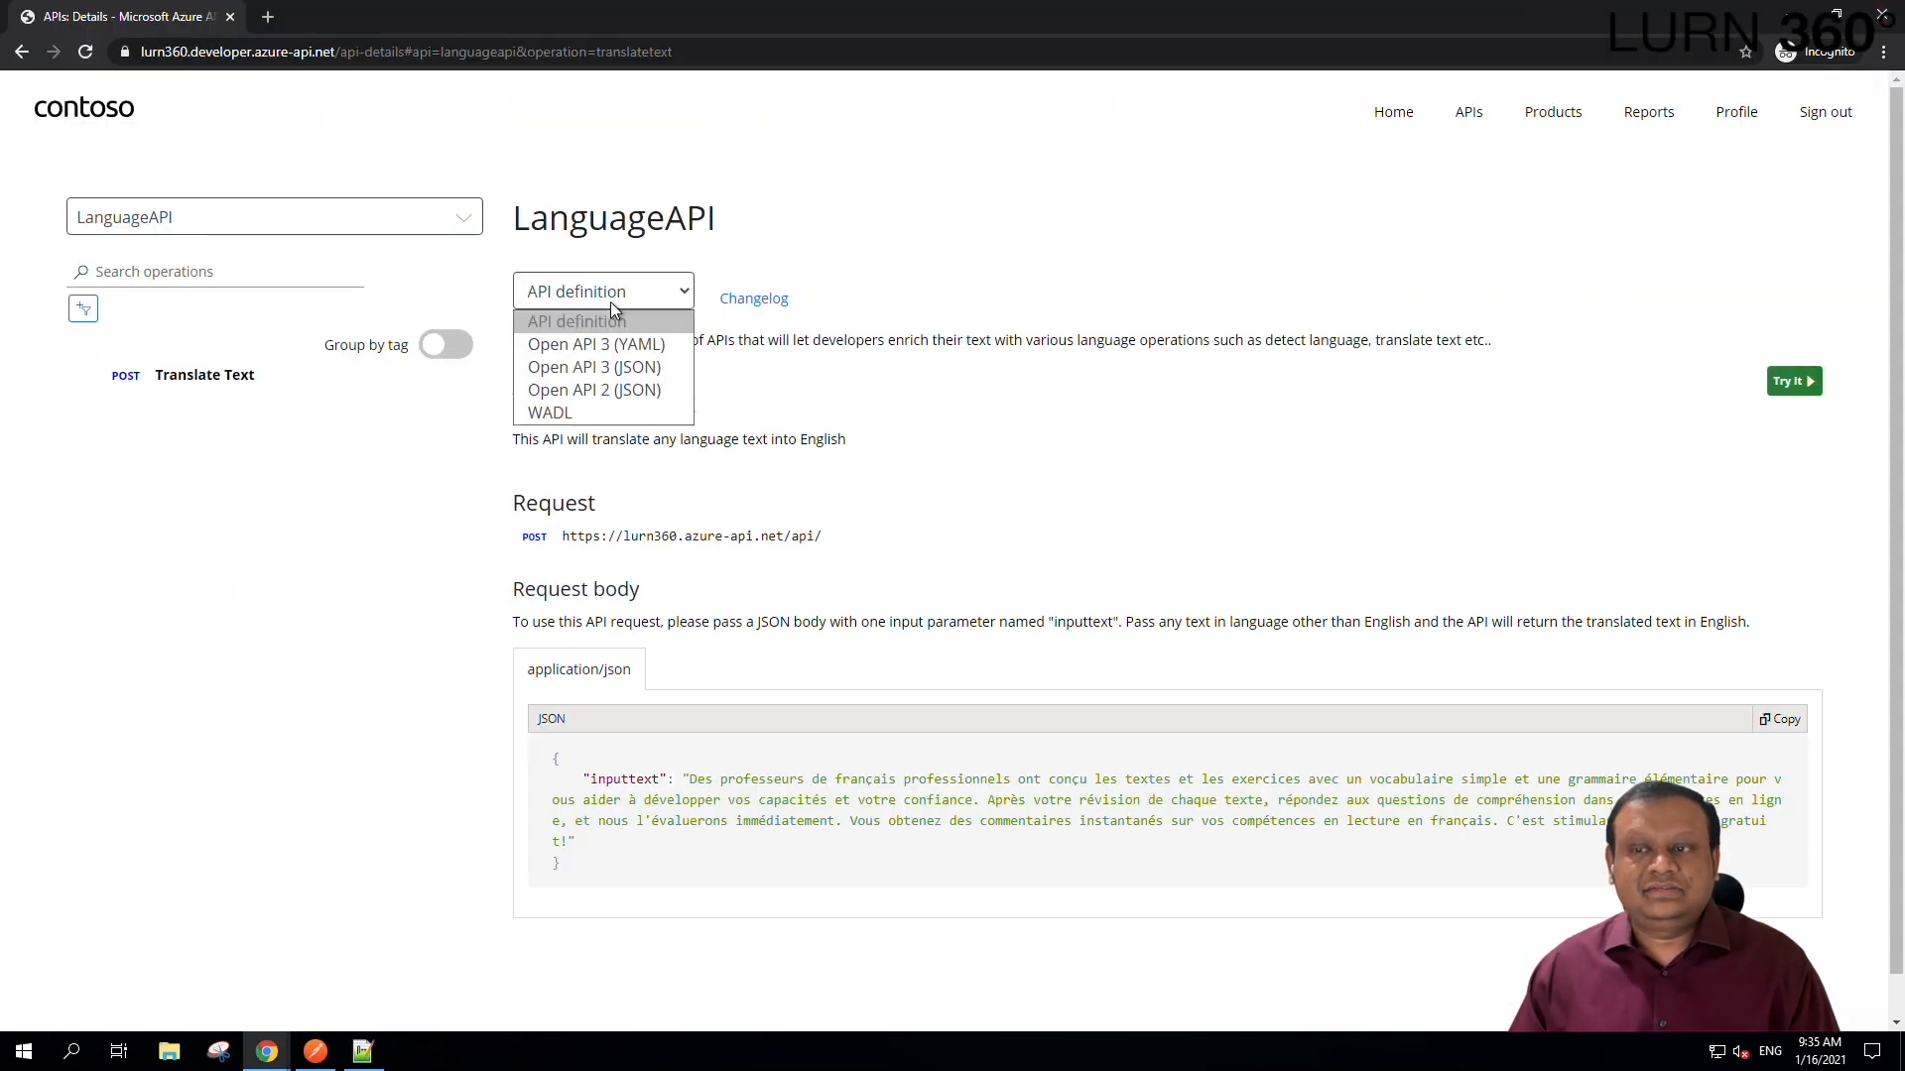
Download the LanguageAPI WADL definition as languageapi.wadl (1).xml, review its XML, then close the viewer
{"action": "left_click", "coordinate": [562, 415]}
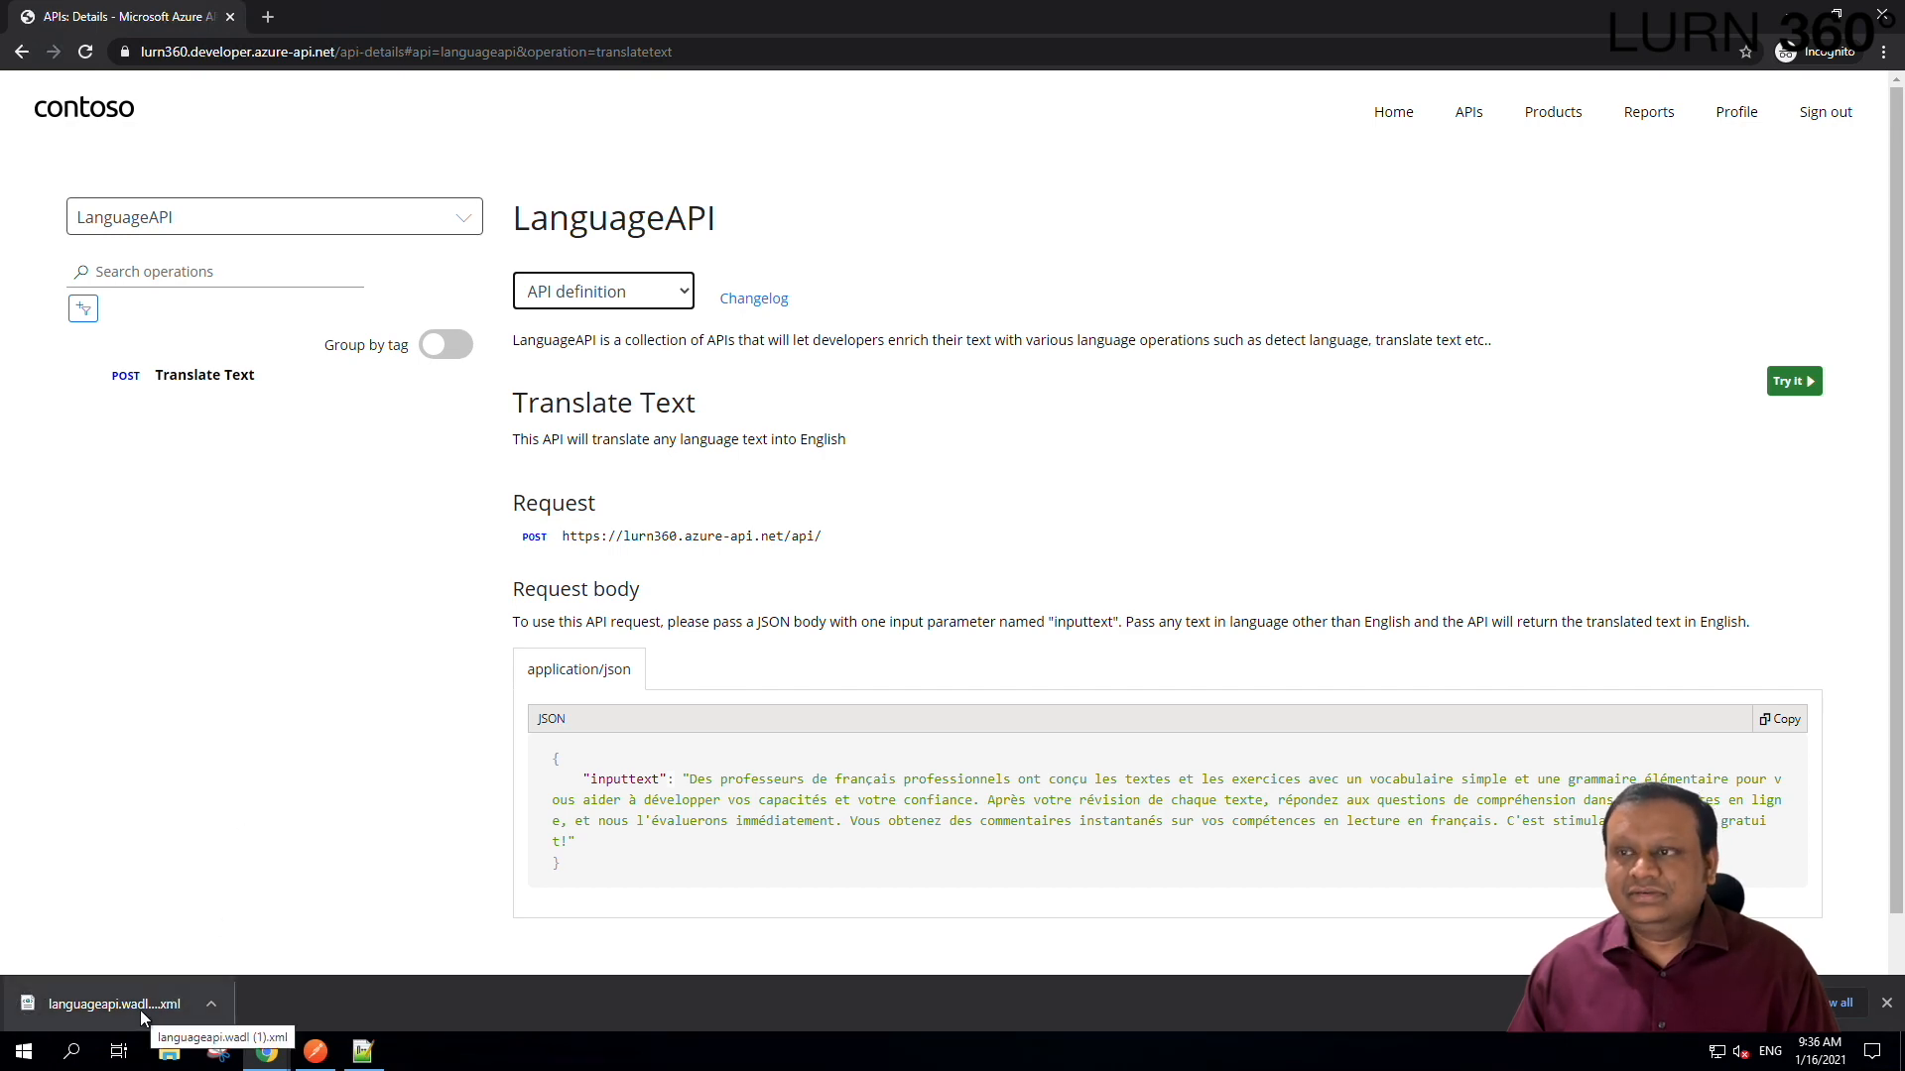
{"action": "left_click", "coordinate": [139, 1012]}
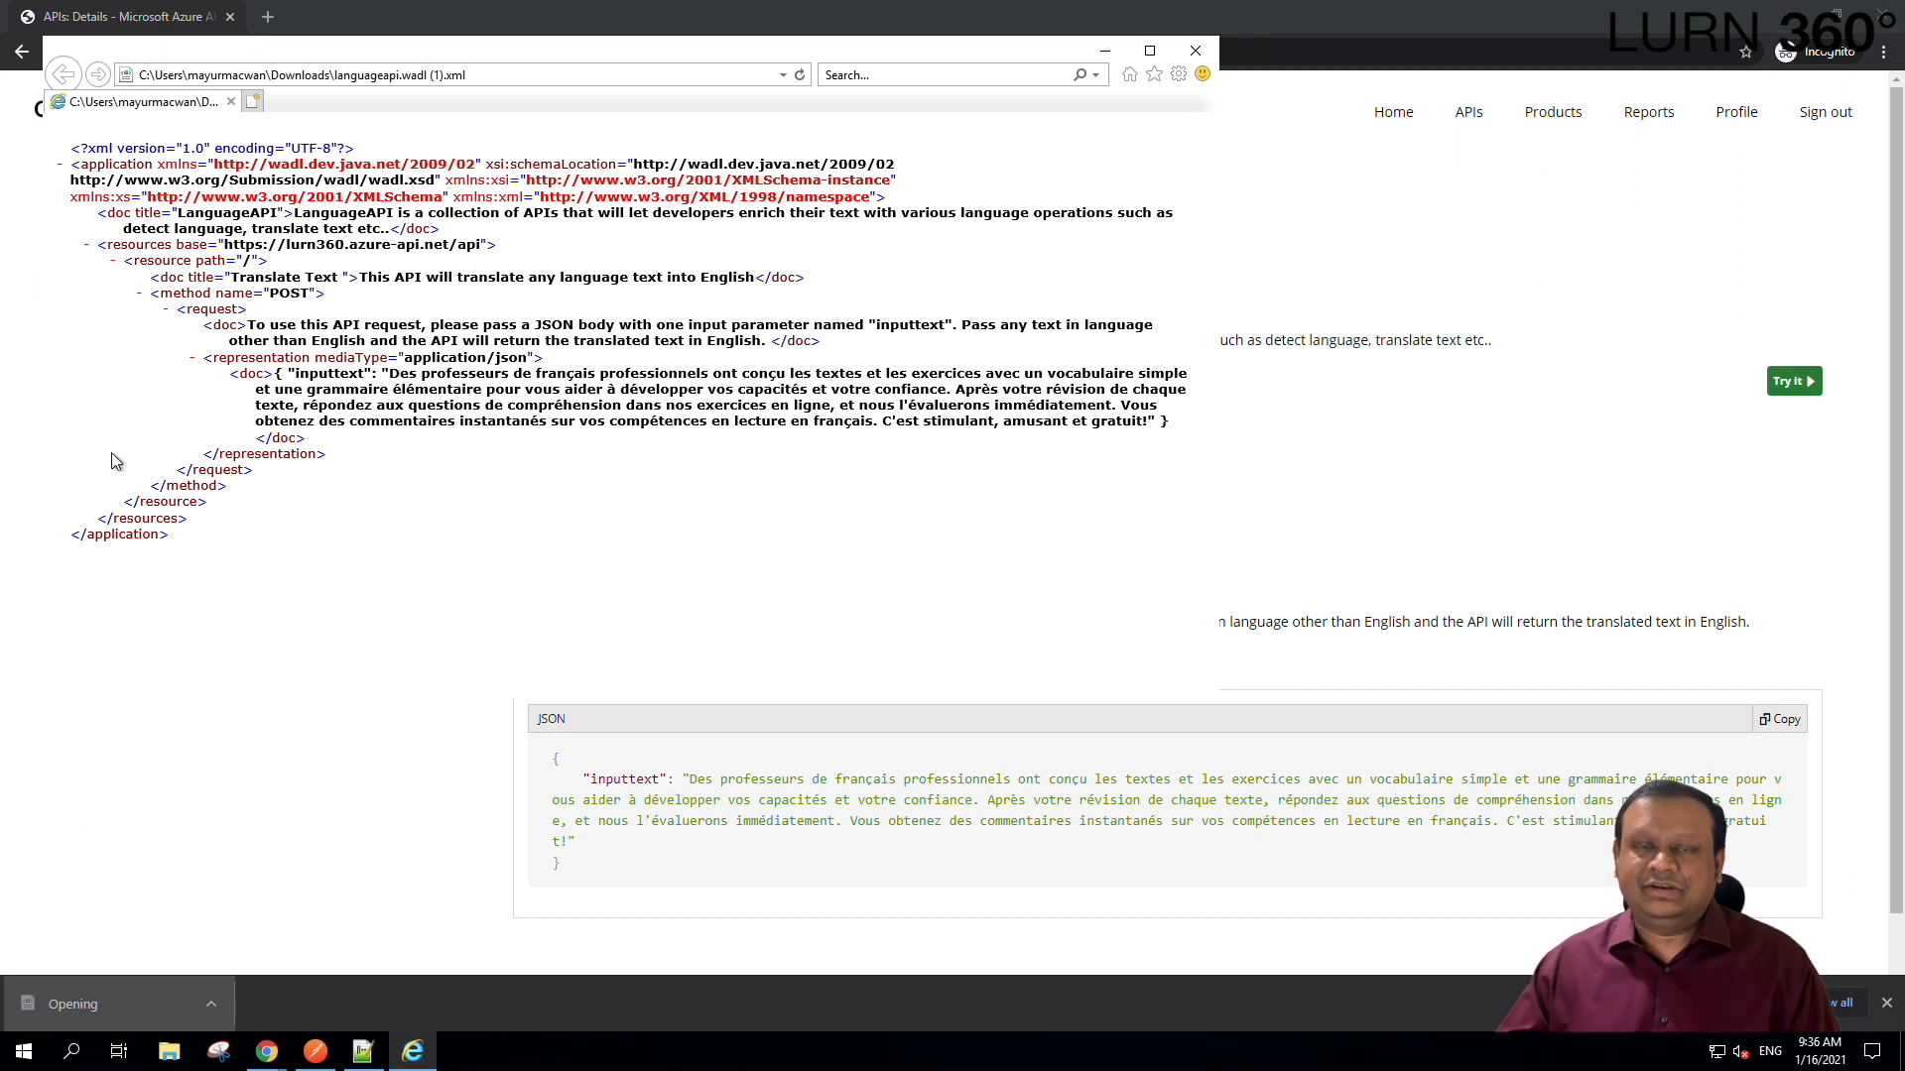
{"action": "left_click_drag", "start_coordinate": [201, 569], "coordinate": [50, 137]}
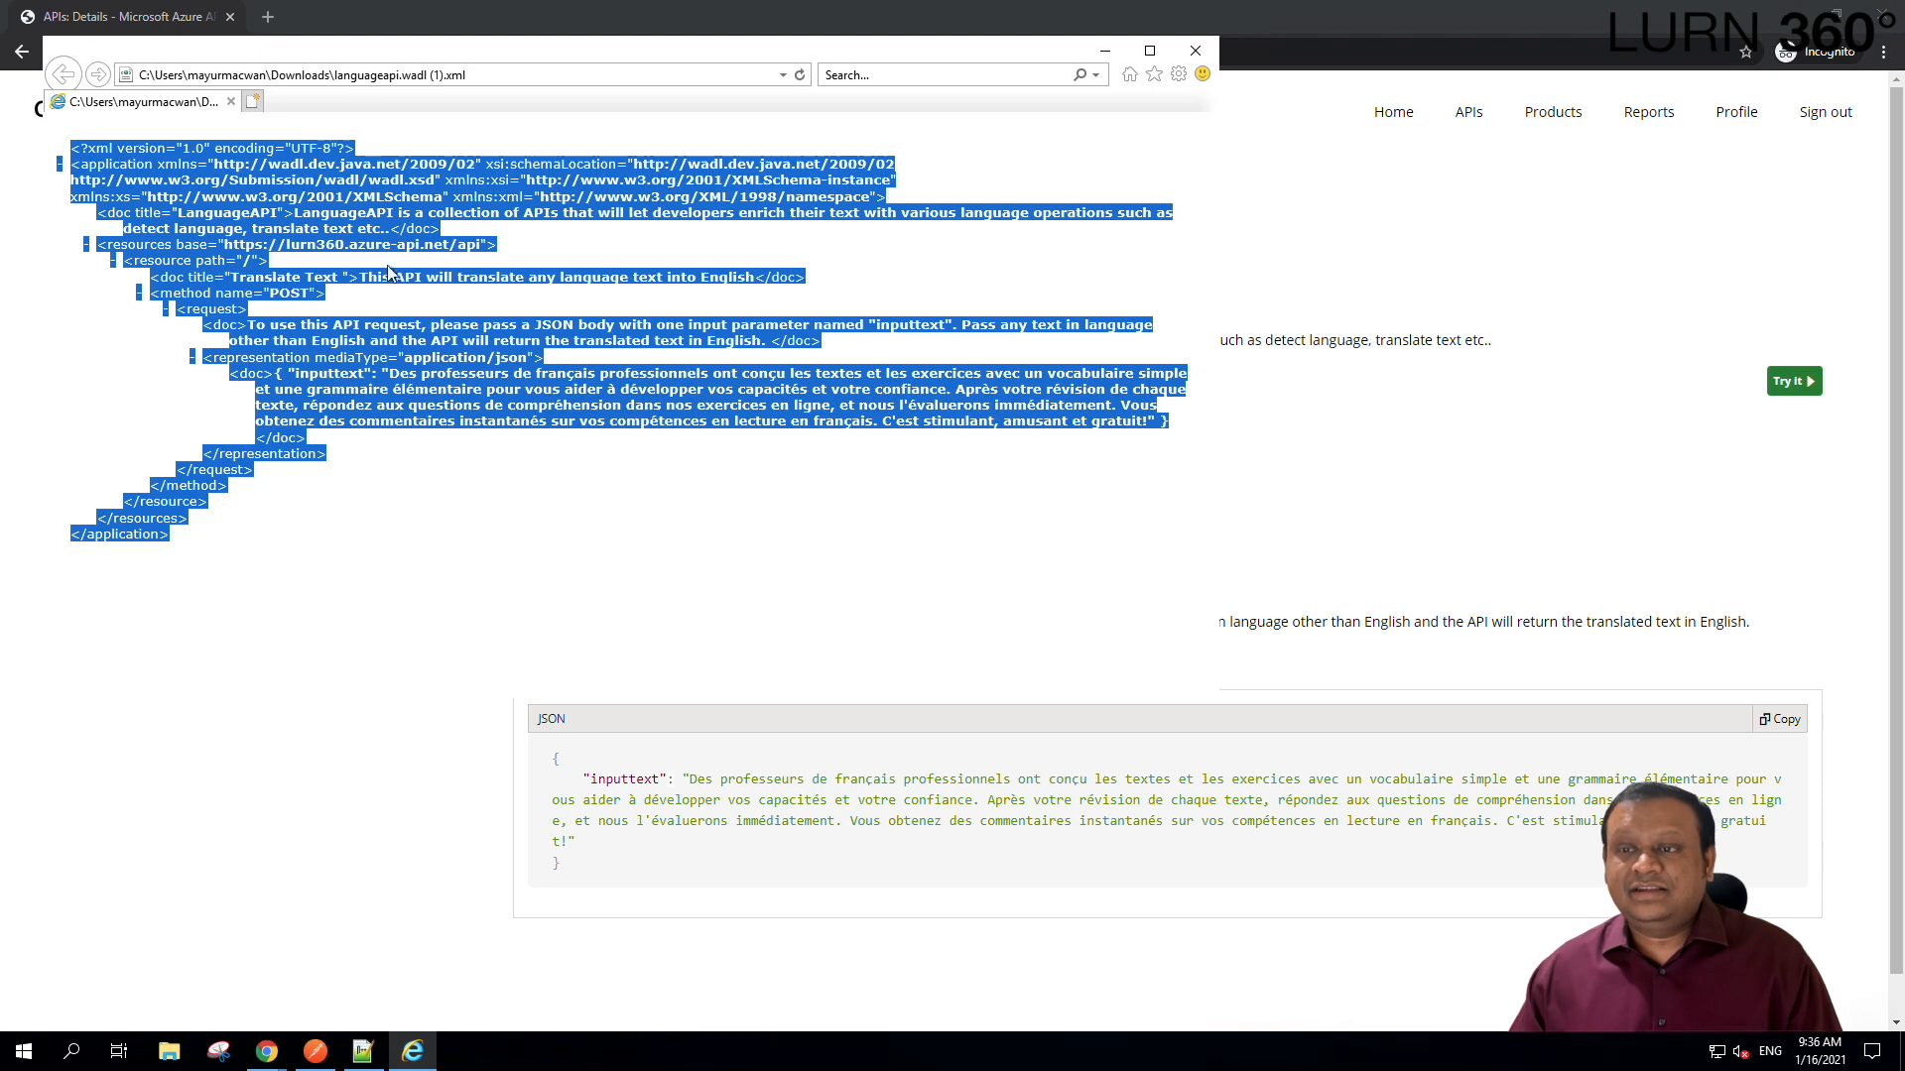
{"action": "left_click", "coordinate": [113, 260]}
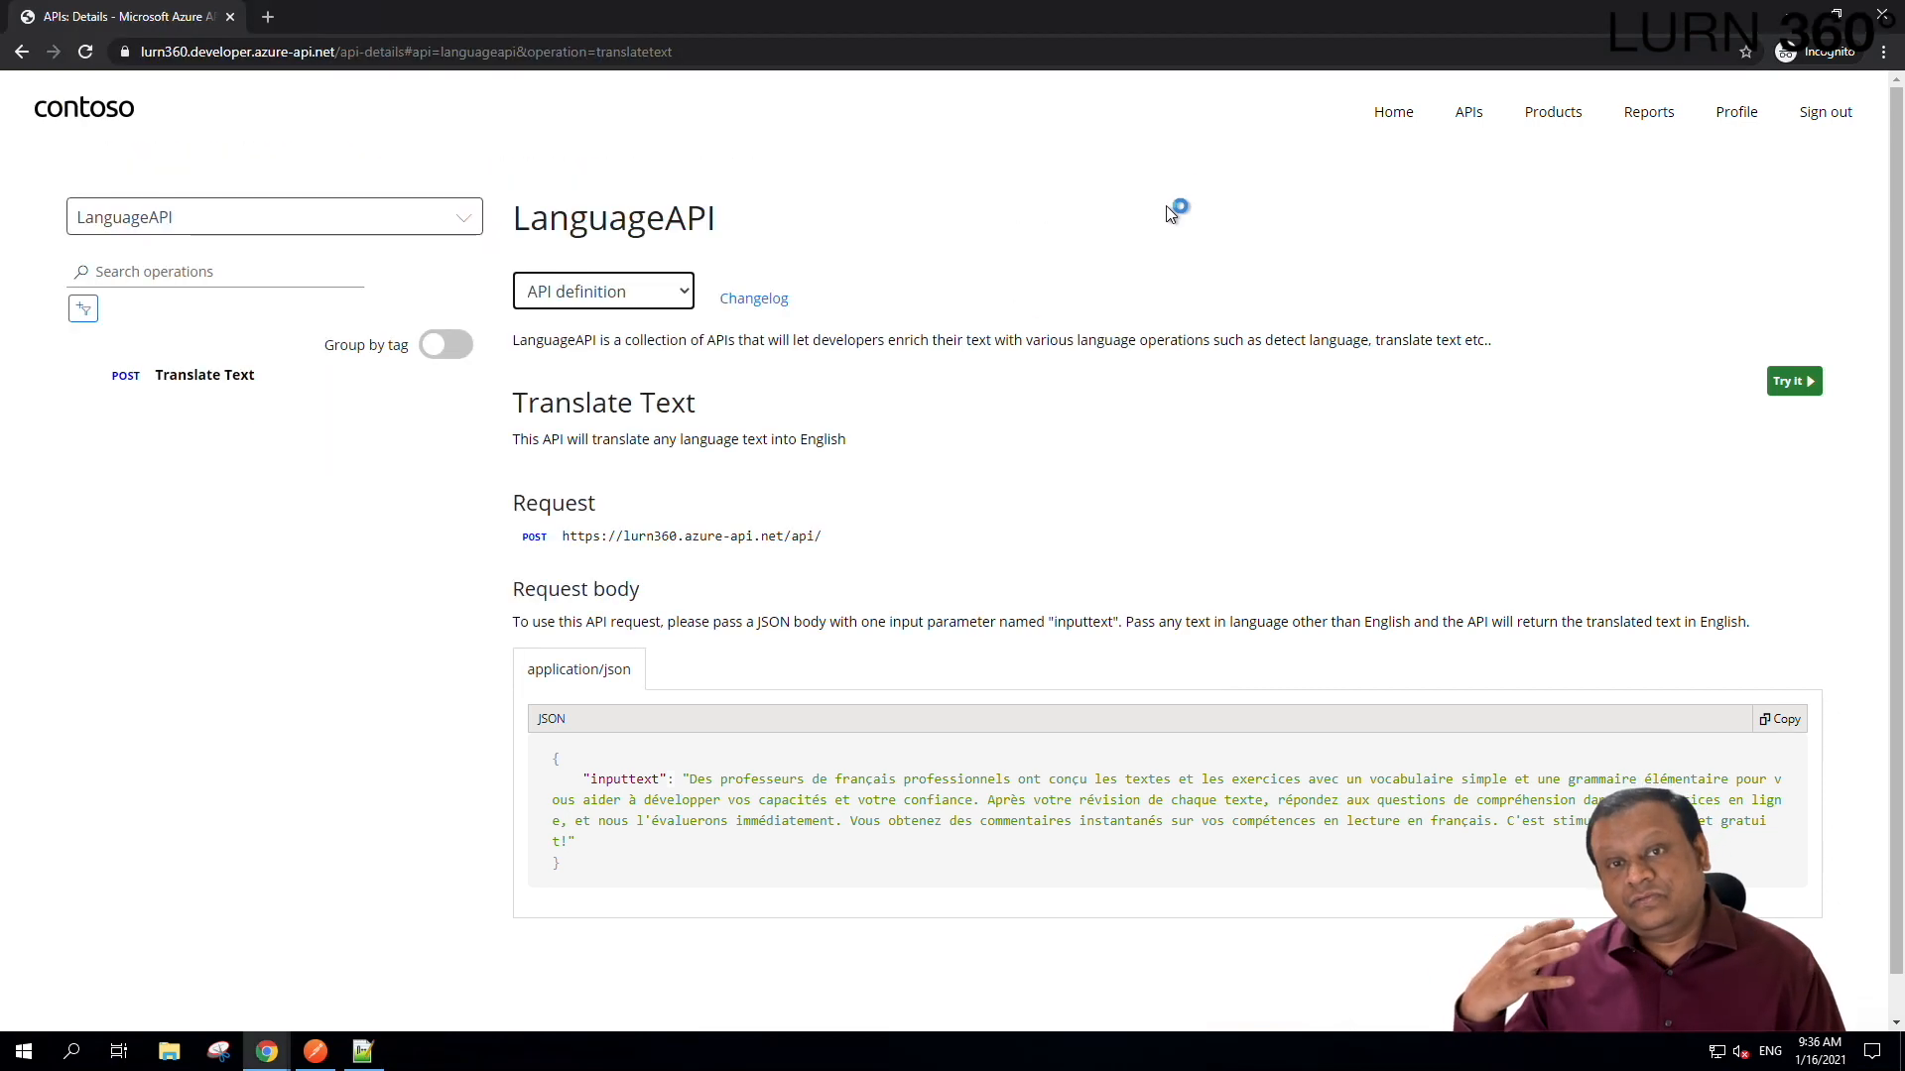
{"action": "left_click", "coordinate": [1195, 50]}
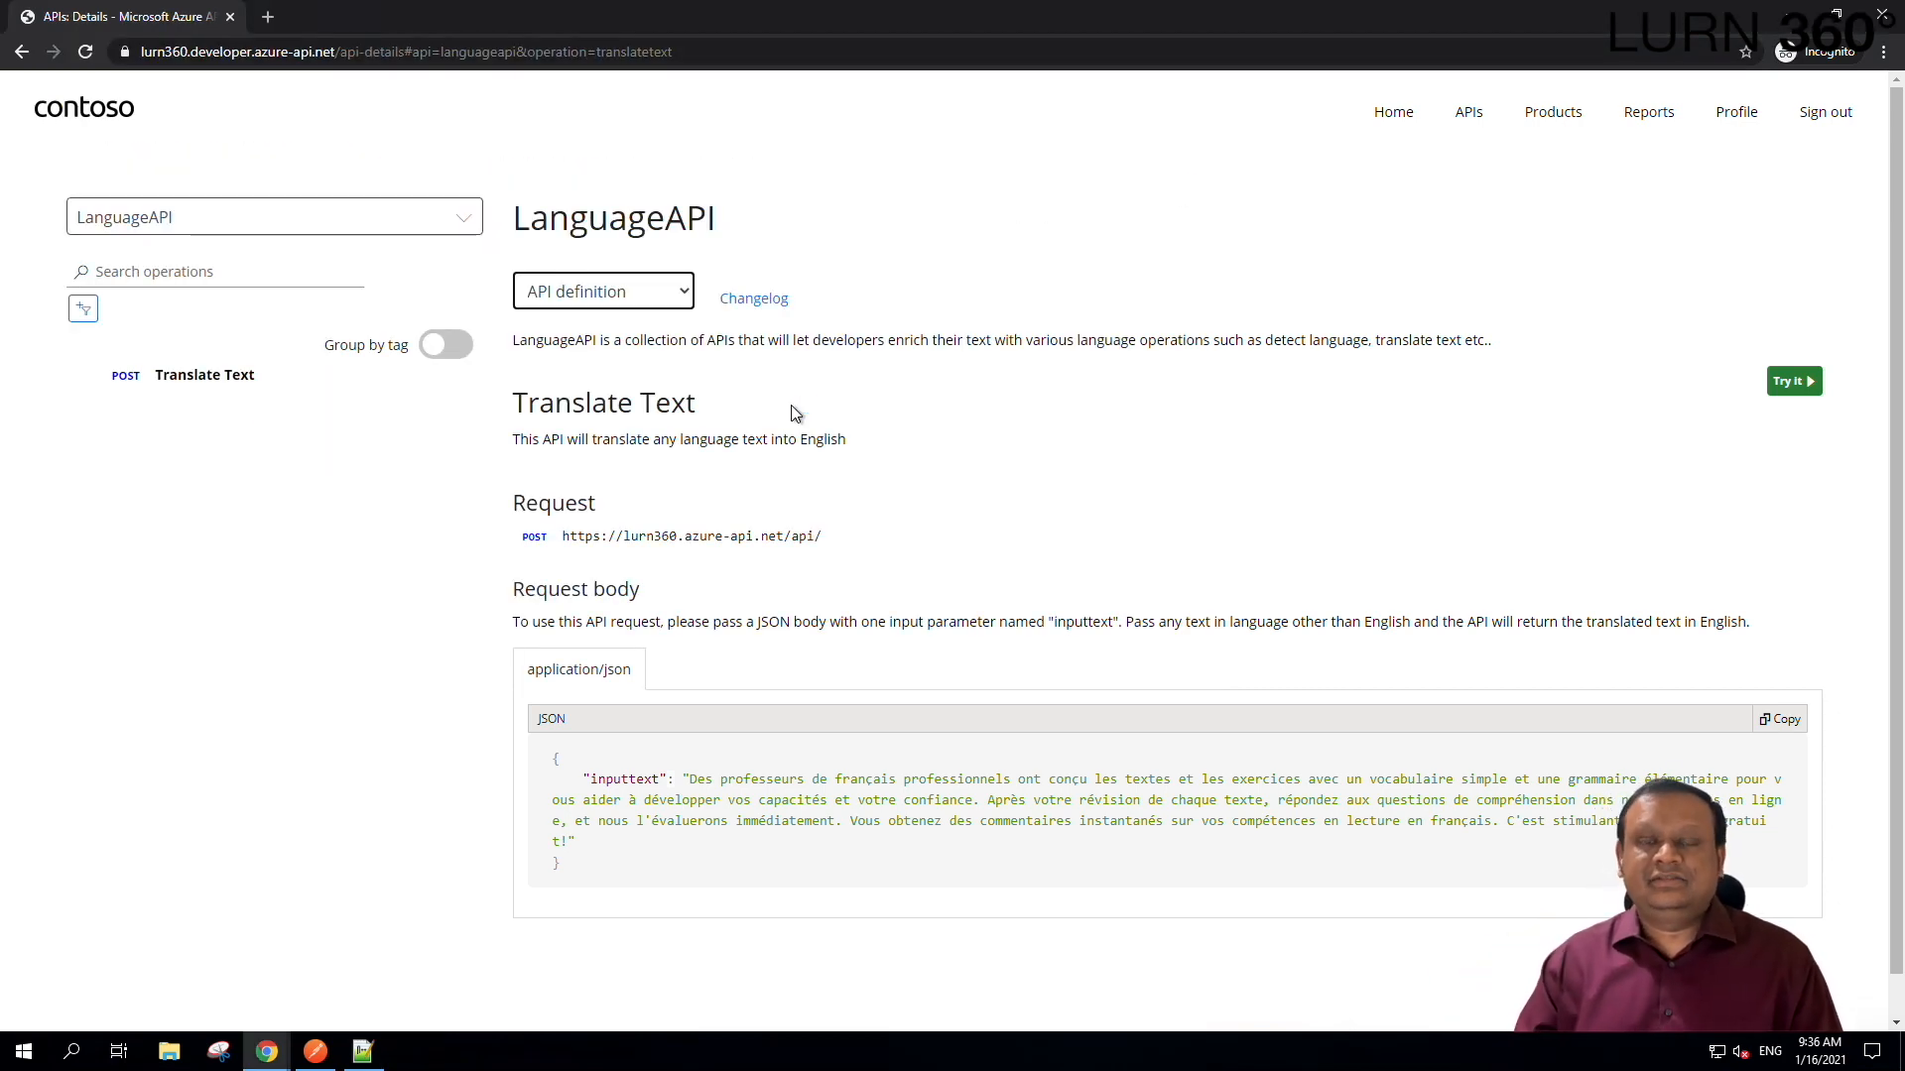